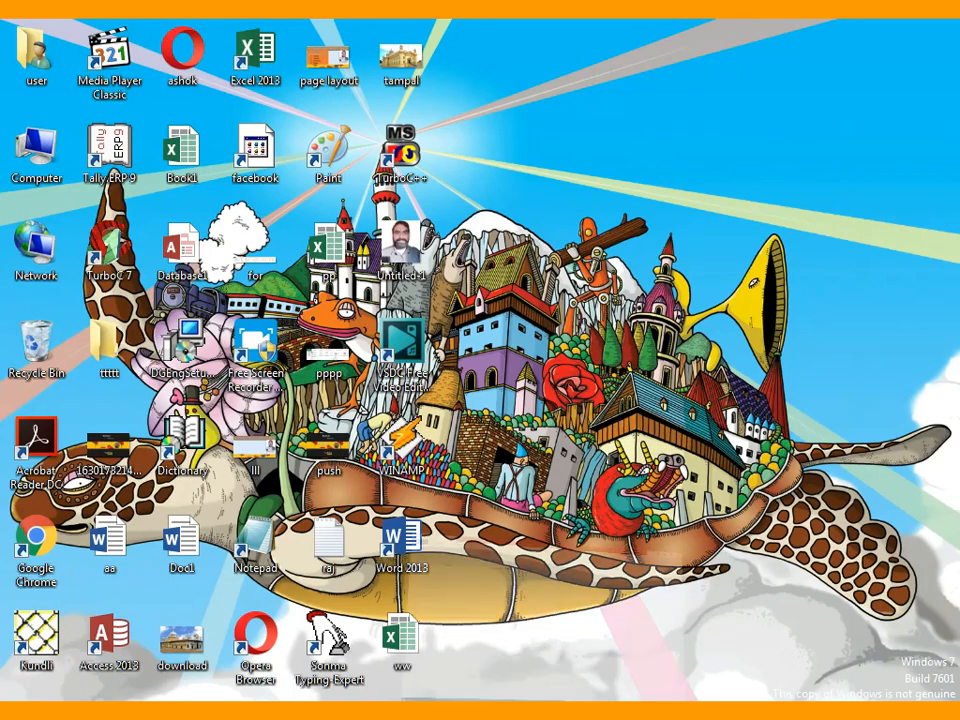
# Switch to the ww workbook in Excel and look over the available sources for importing external data.
pyautogui.hotkey('alt', 'Tab')
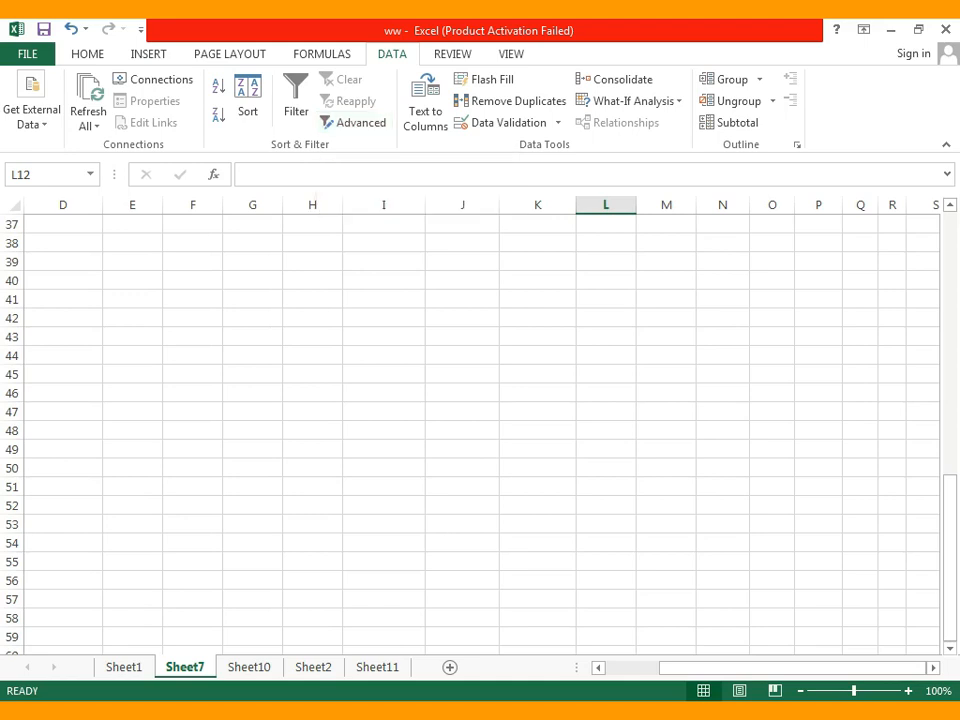
pyautogui.click(322, 54)
pyautogui.click(392, 54)
pyautogui.click(312, 374)
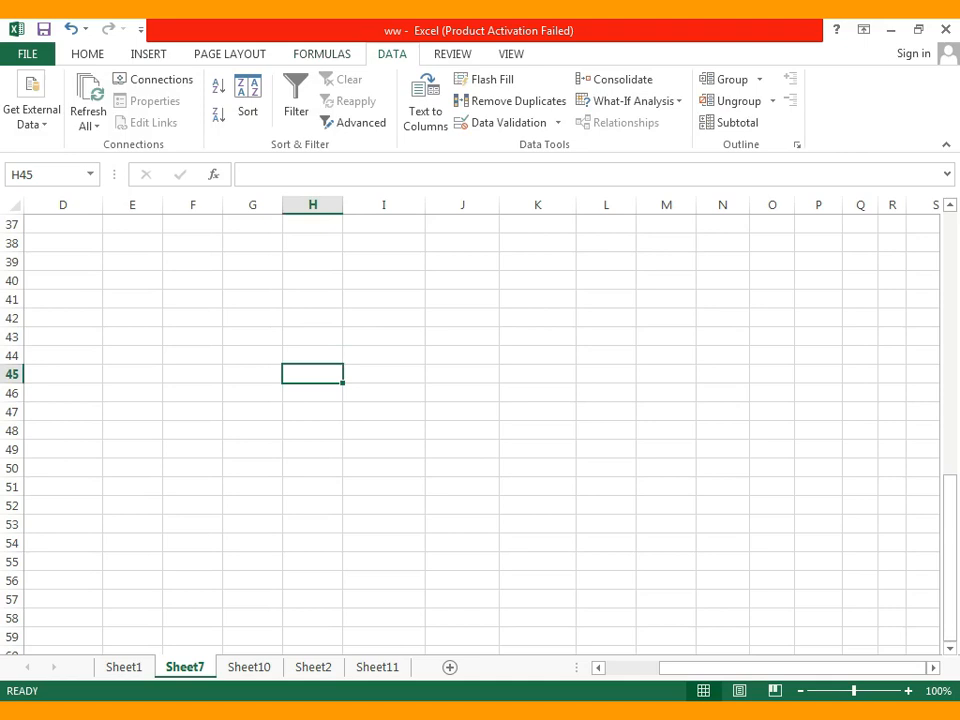
pyautogui.click(384, 468)
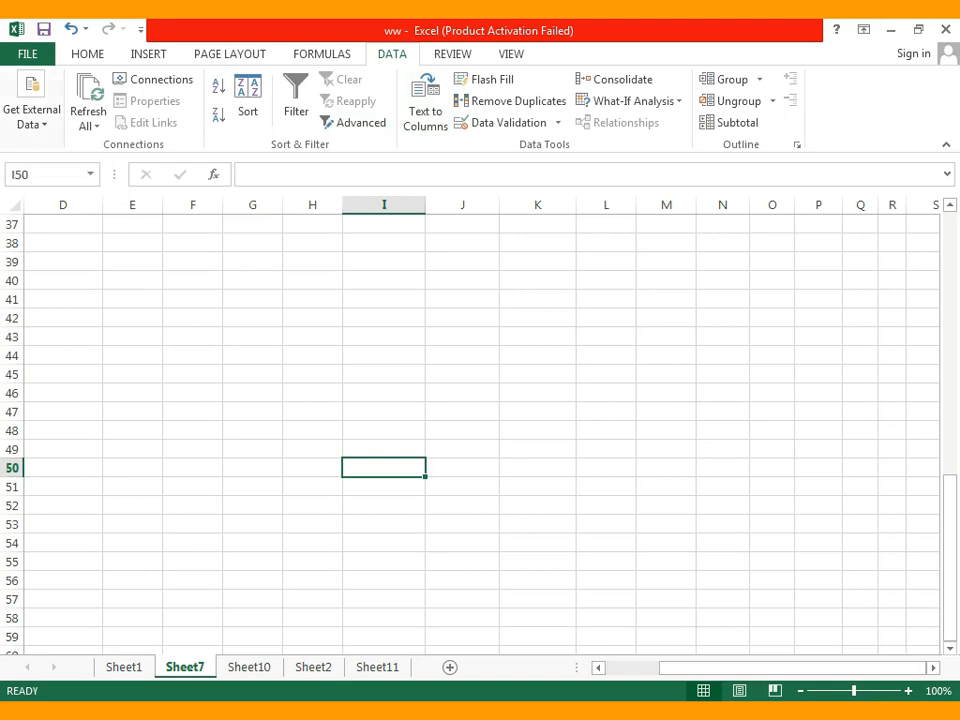
pyautogui.click(31, 110)
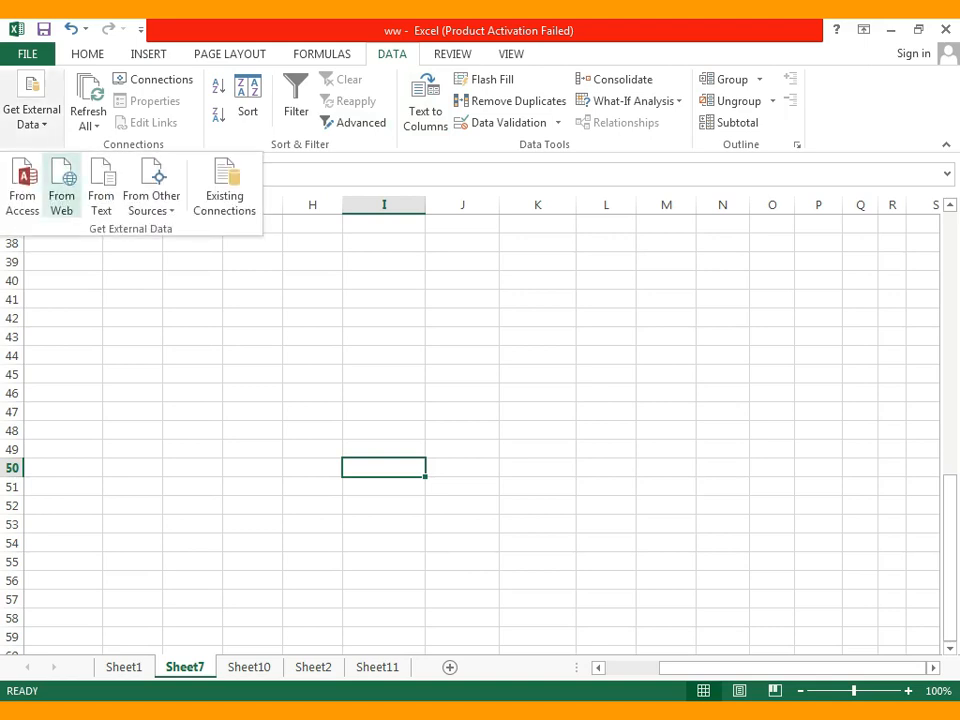
pyautogui.click(62, 185)
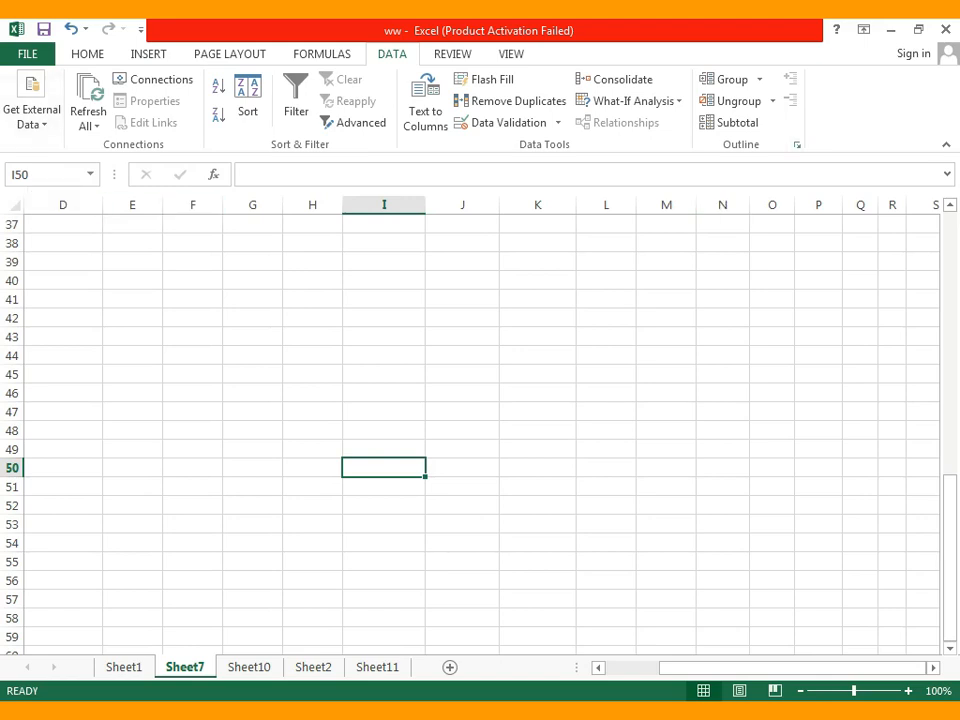
pyautogui.click(192, 318)
pyautogui.scroll(2, 192, 318)
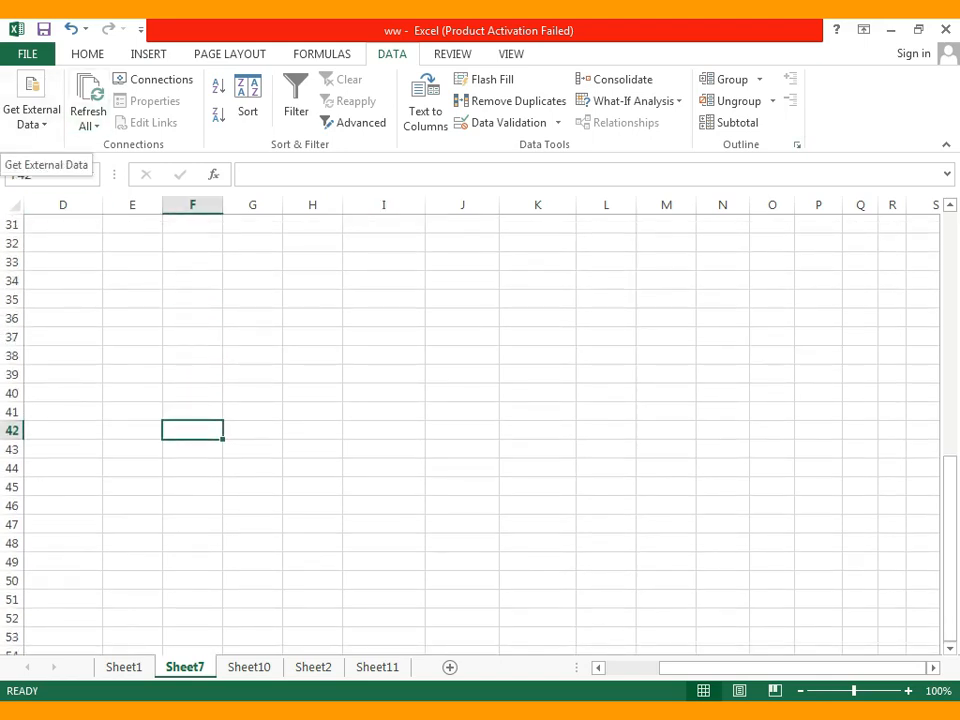
pyautogui.click(31, 110)
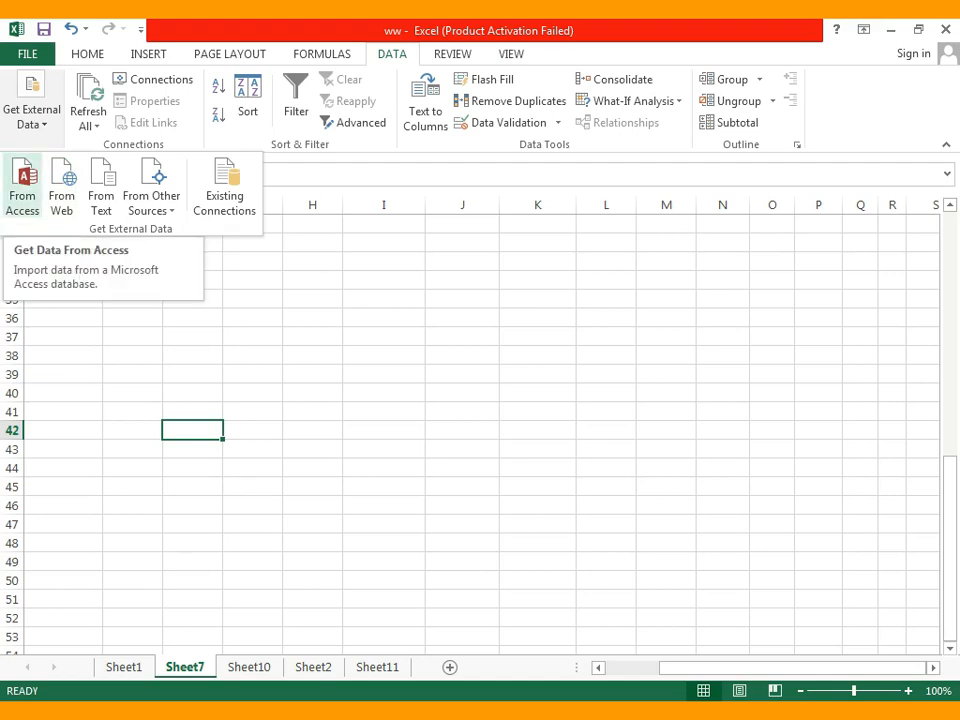
pyautogui.click(22, 190)
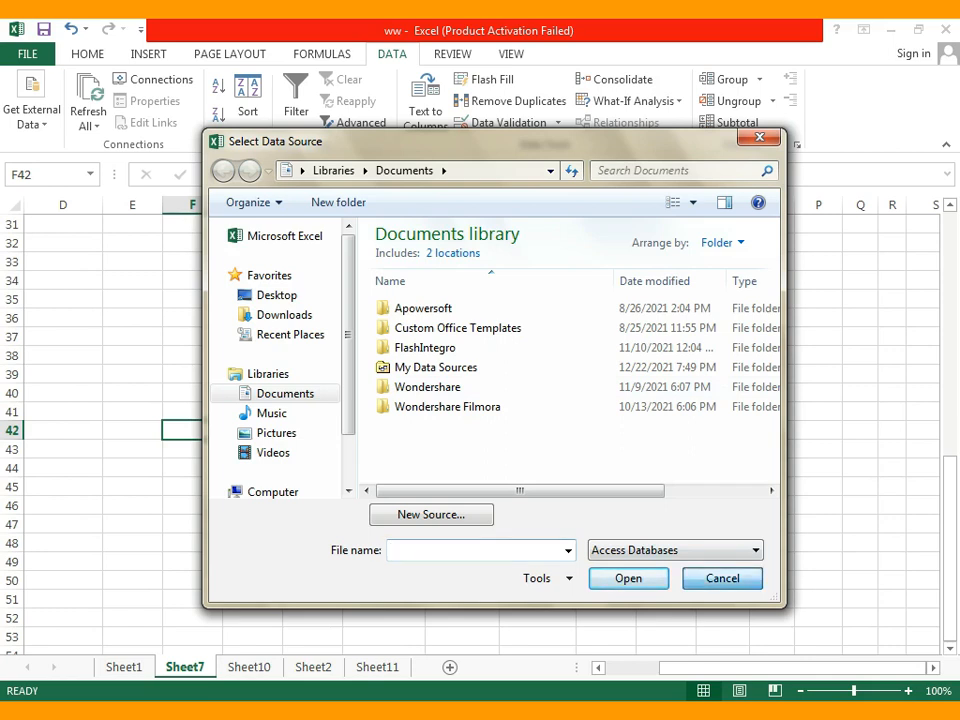
pyautogui.click(722, 578)
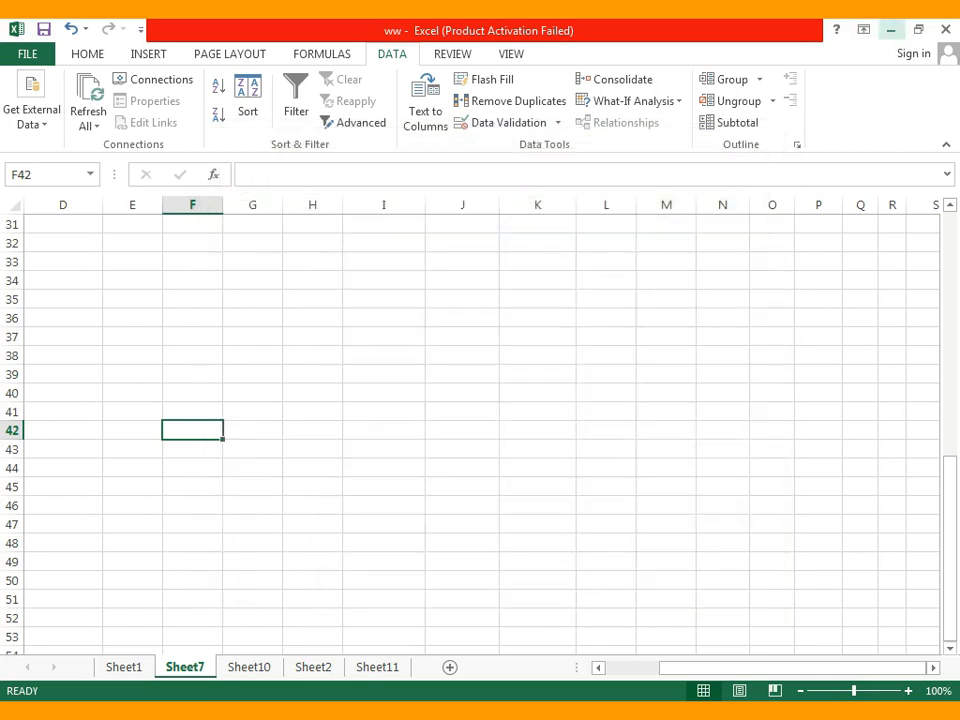
# Minimize the ww workbook, dismiss the Windows warning and switch to Access.
pyautogui.click(890, 29)
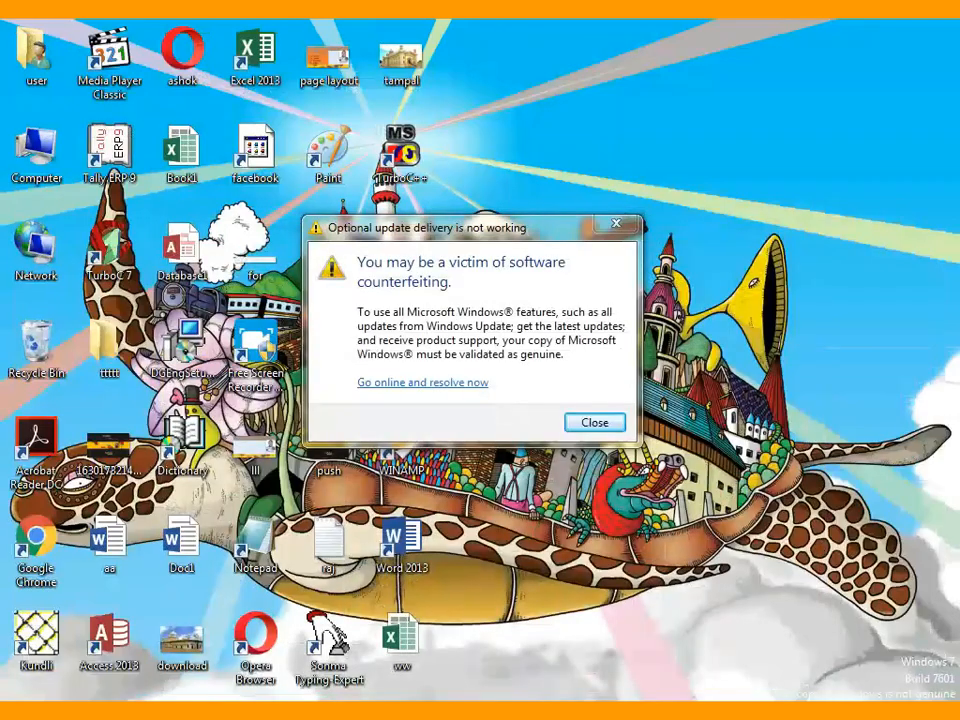
pyautogui.click(595, 422)
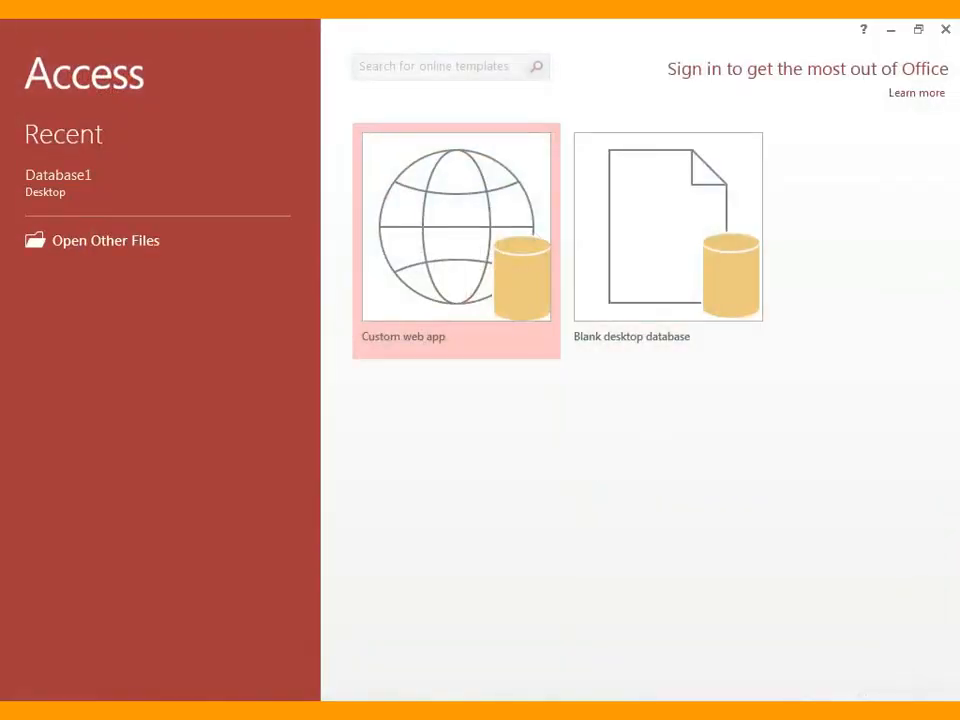
pyautogui.click(666, 551)
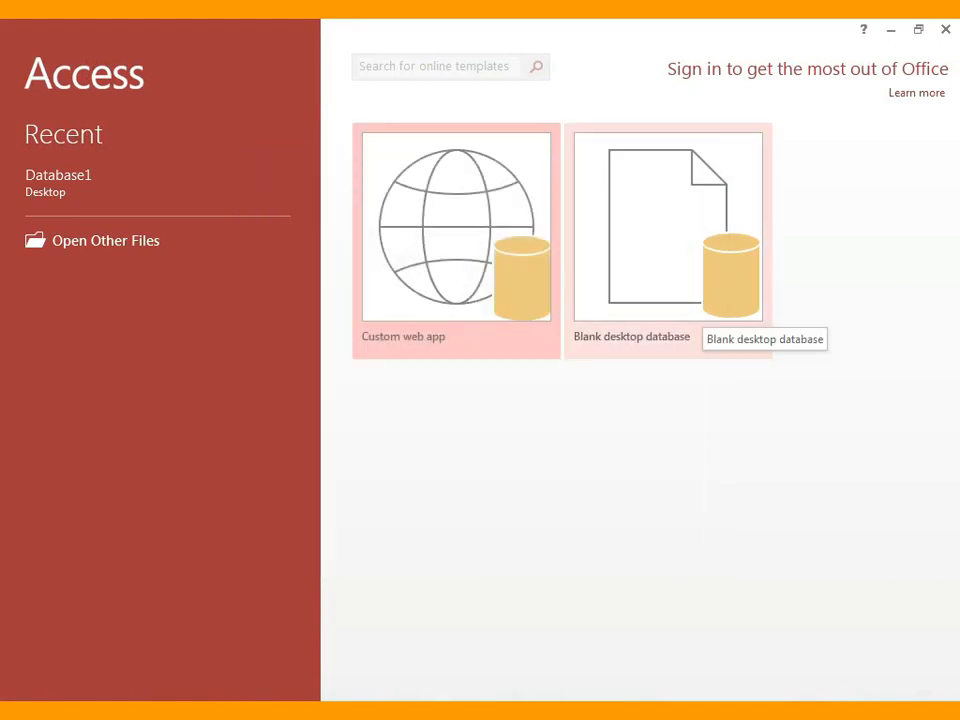
# Start a blank desktop database in the Desktop folder, try to create it as Database1.accdb and decline replacing the existing file.
pyautogui.click(668, 300)
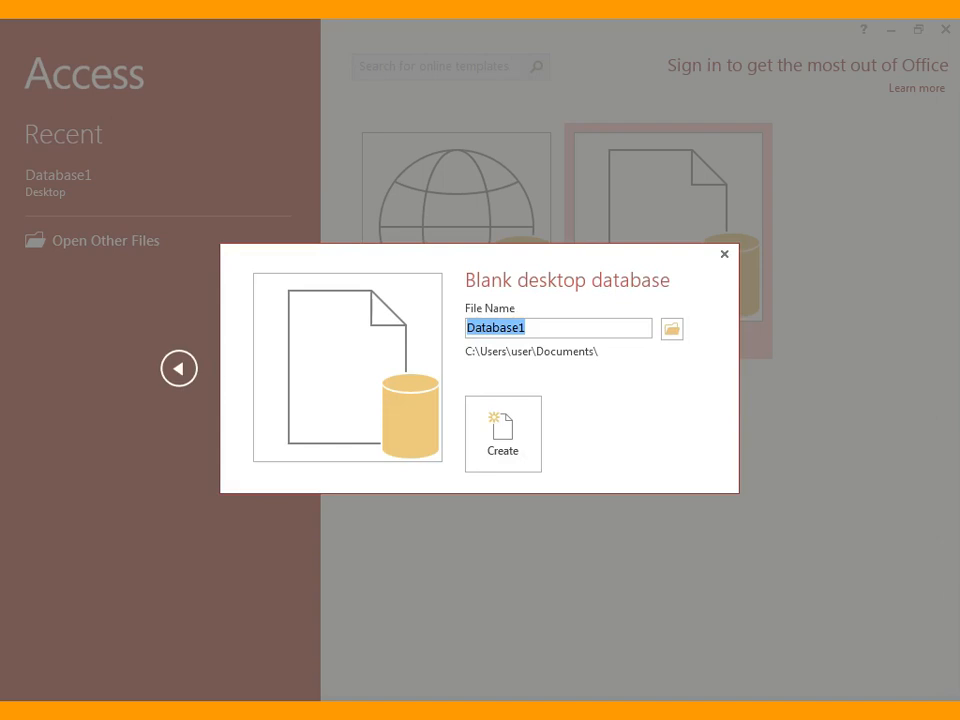
pyautogui.click(672, 328)
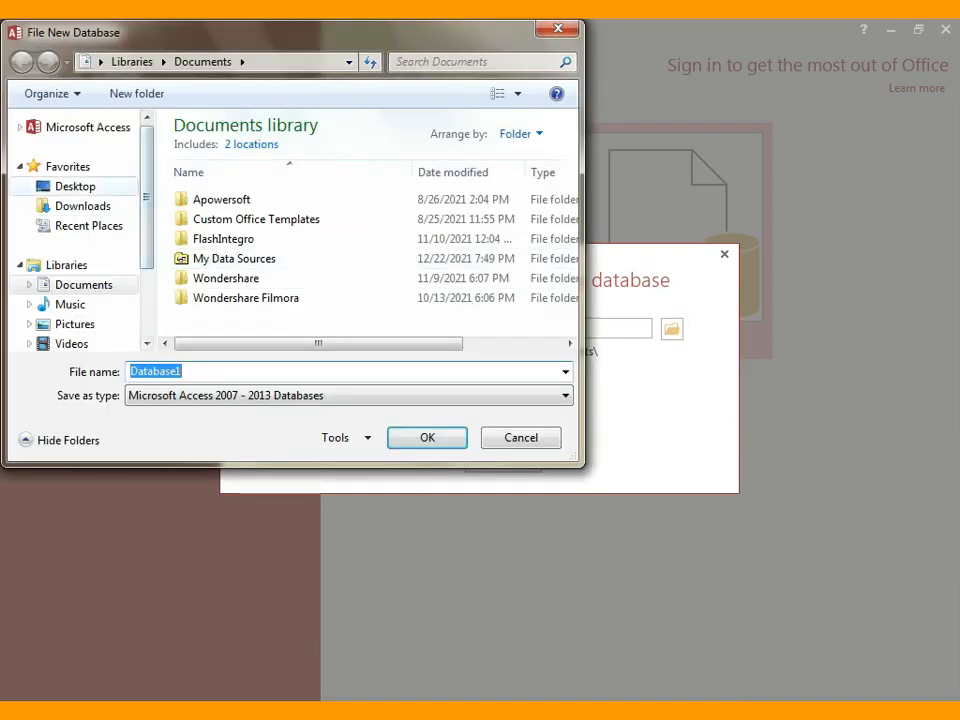
pyautogui.click(75, 186)
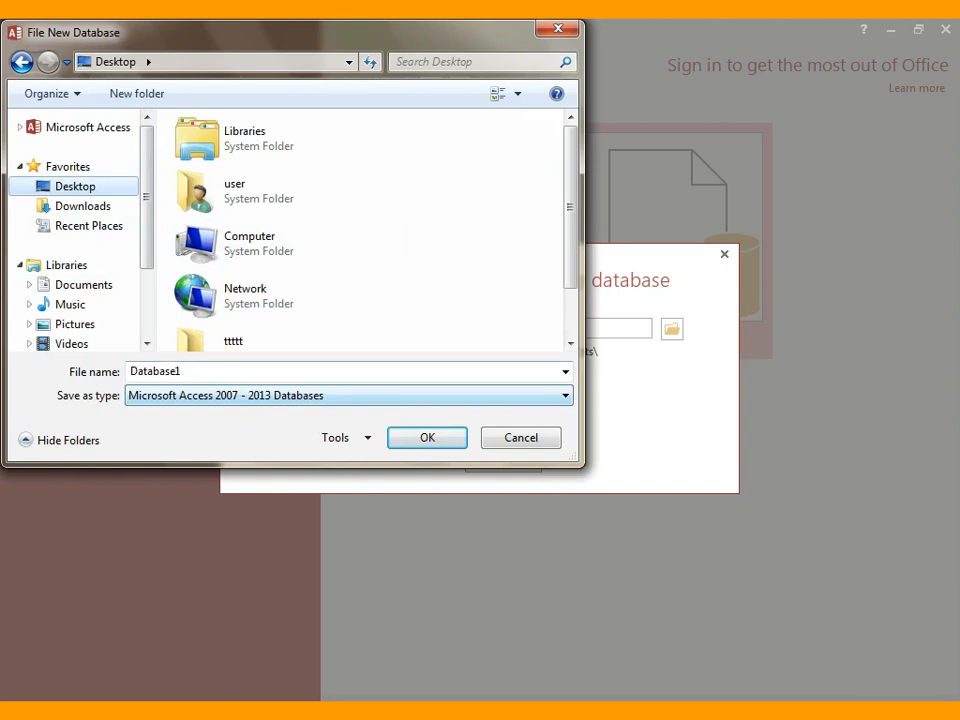
pyautogui.click(427, 438)
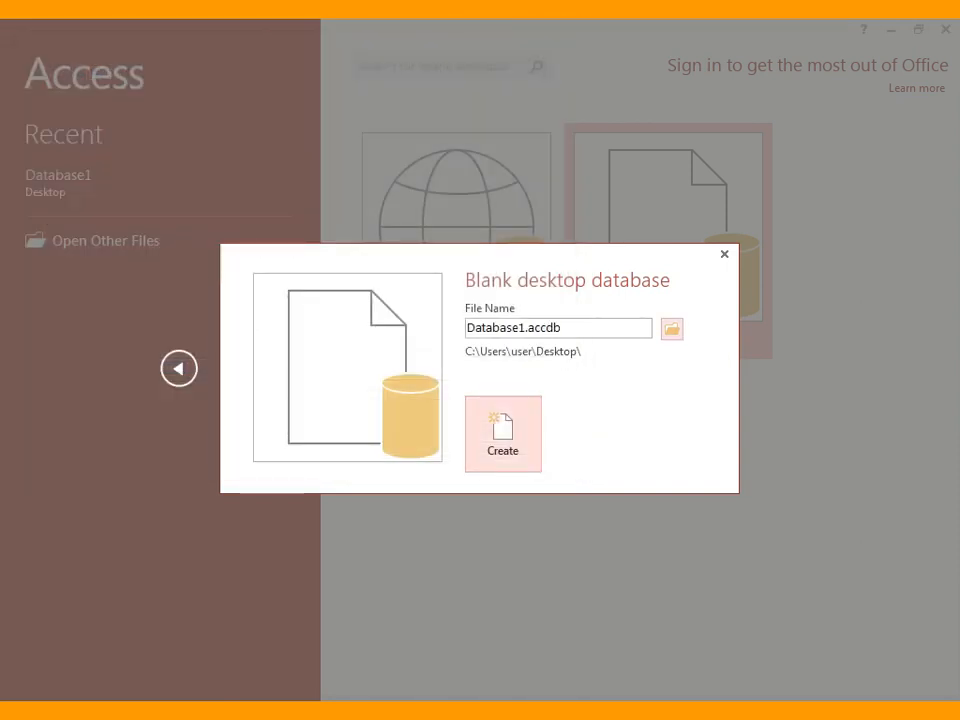
pyautogui.click(503, 433)
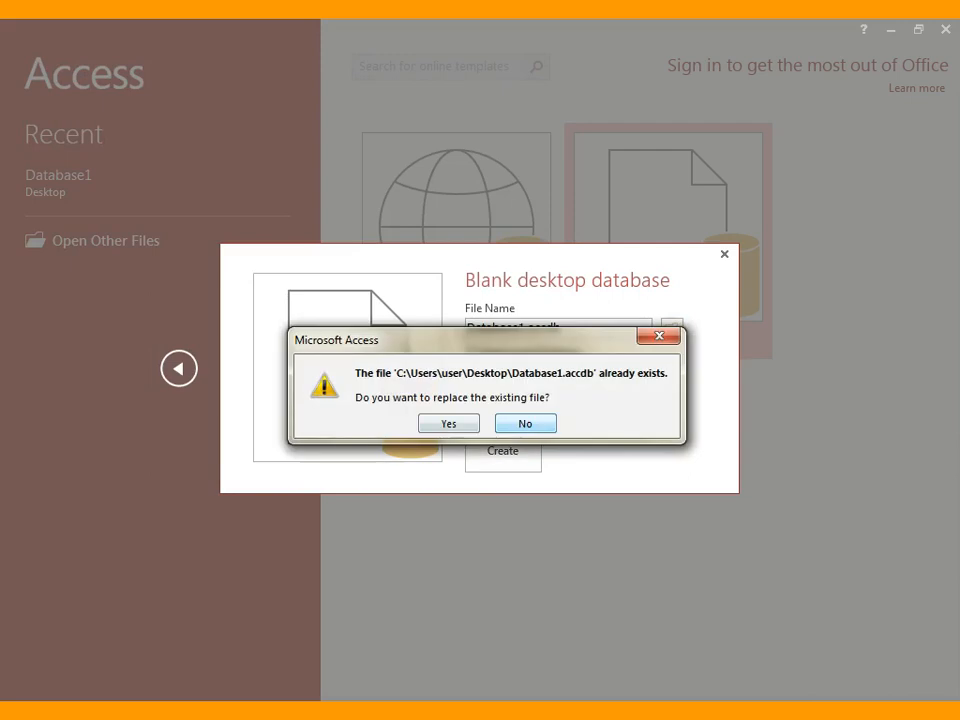
pyautogui.press('Return')
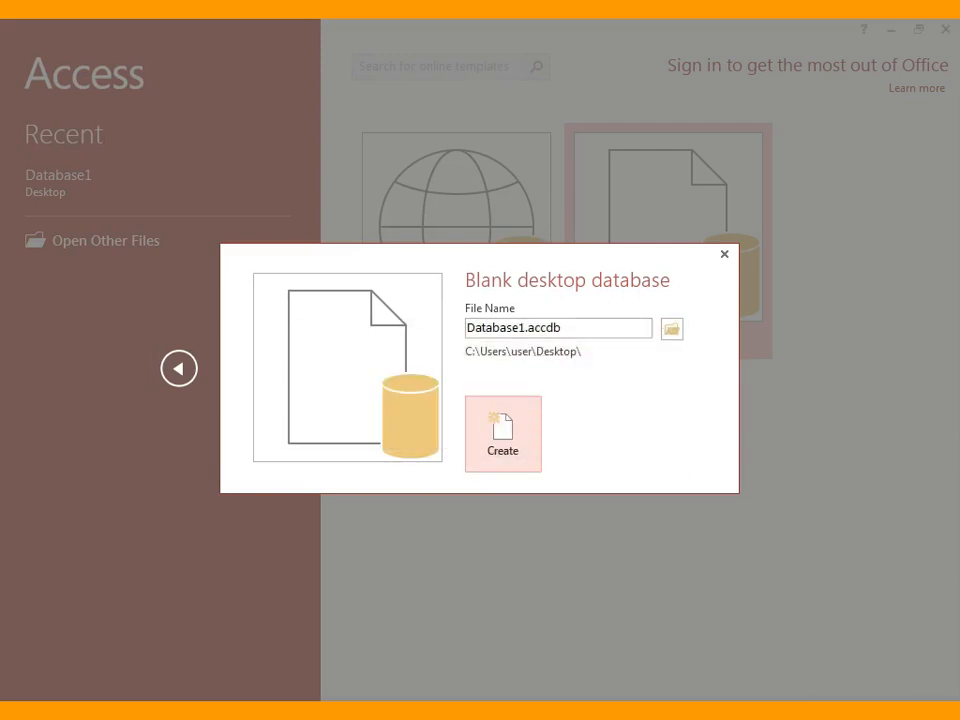
# Change the new database's file name to Database2 and create it in the Desktop folder.
pyautogui.click(672, 329)
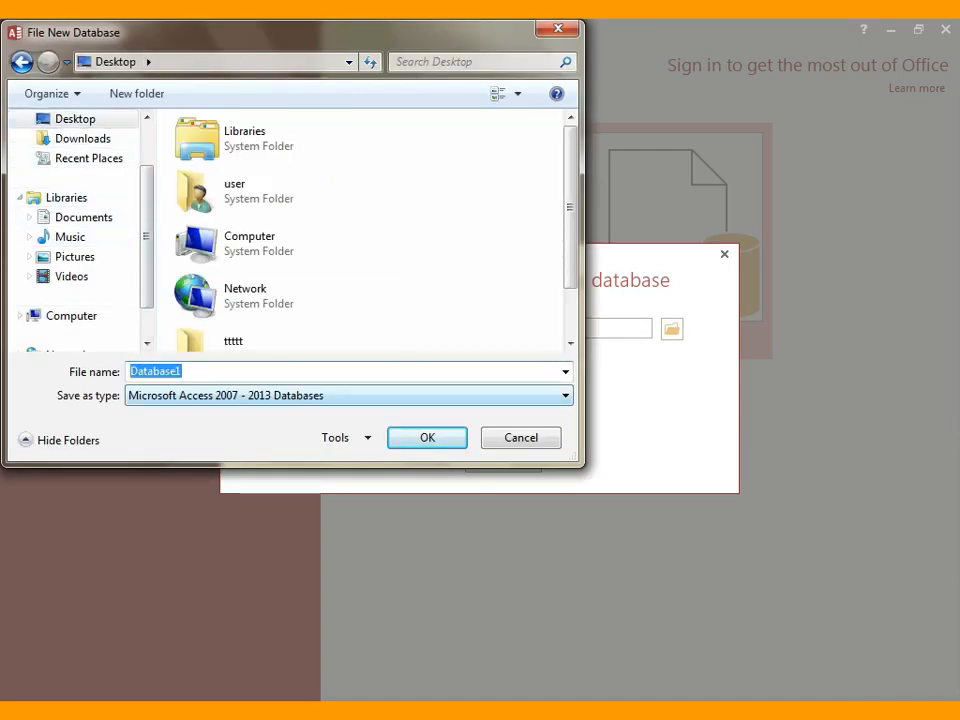
pyautogui.click(183, 371)
pyautogui.press('BackSpace')
pyautogui.write('2')
pyautogui.press('Return')
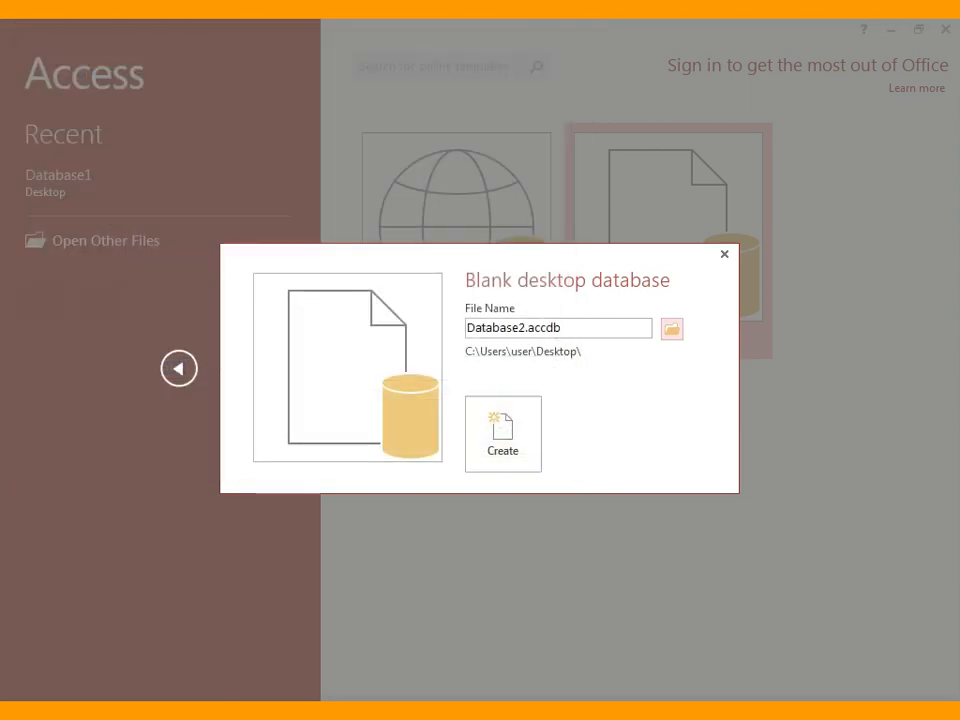
pyautogui.click(503, 434)
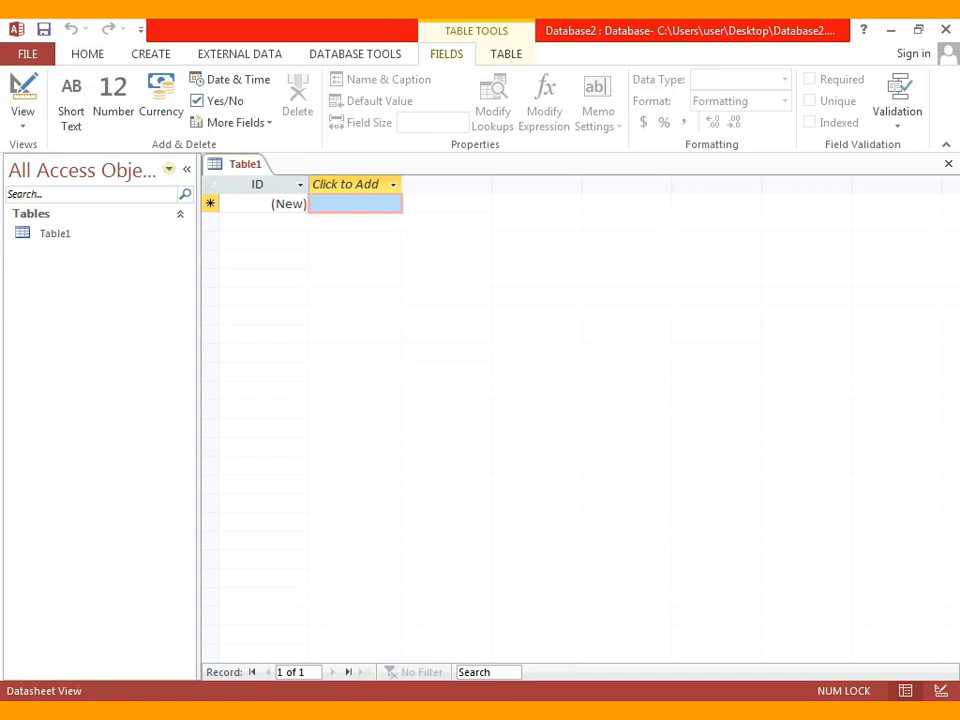
# Create a new table in Design view and add a Name field with the Short Text data type.
pyautogui.click(151, 54)
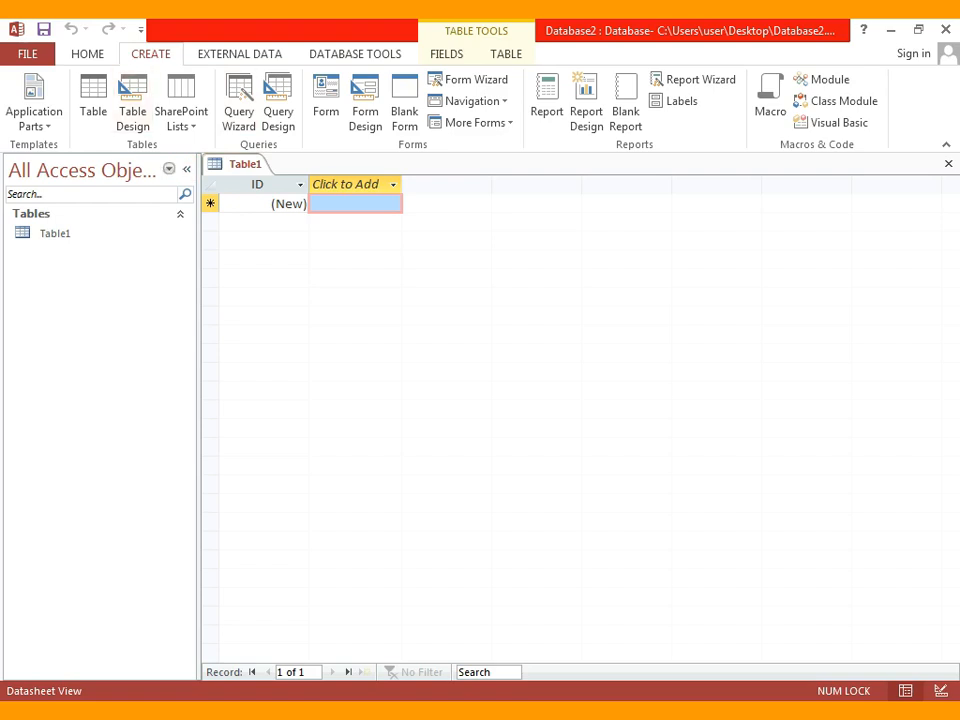
pyautogui.click(132, 102)
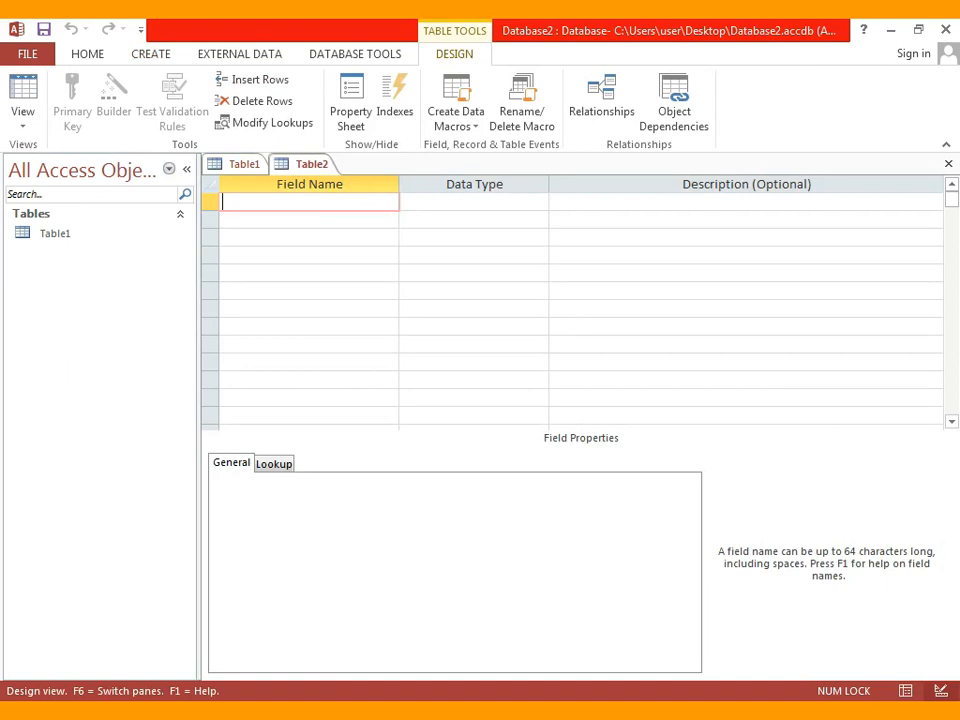
pyautogui.write('Name')
pyautogui.press('Tab')
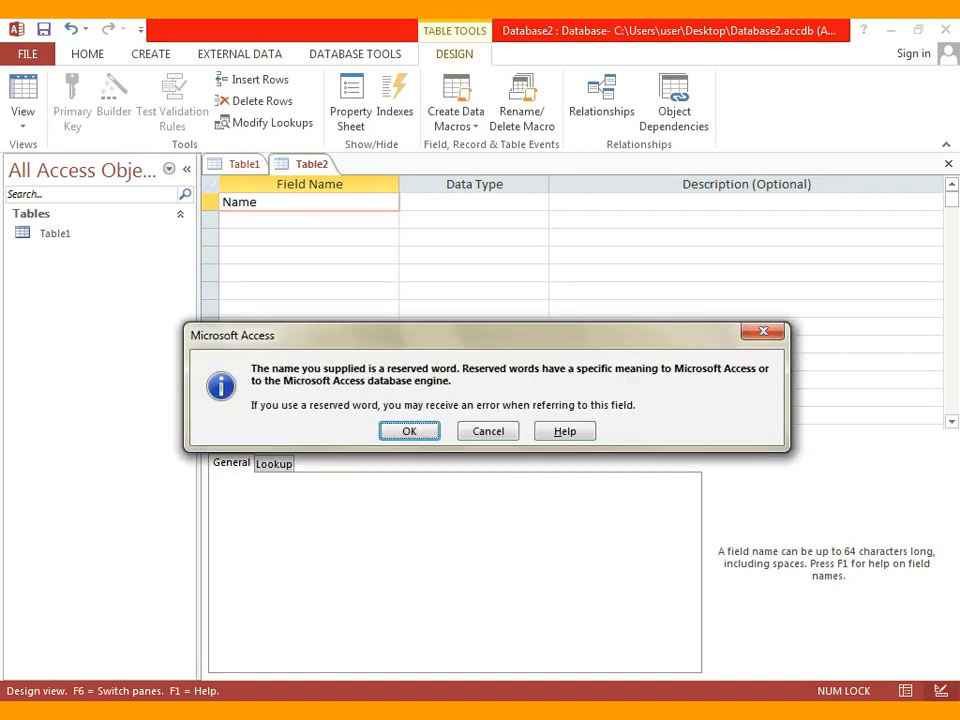
pyautogui.press('Return')
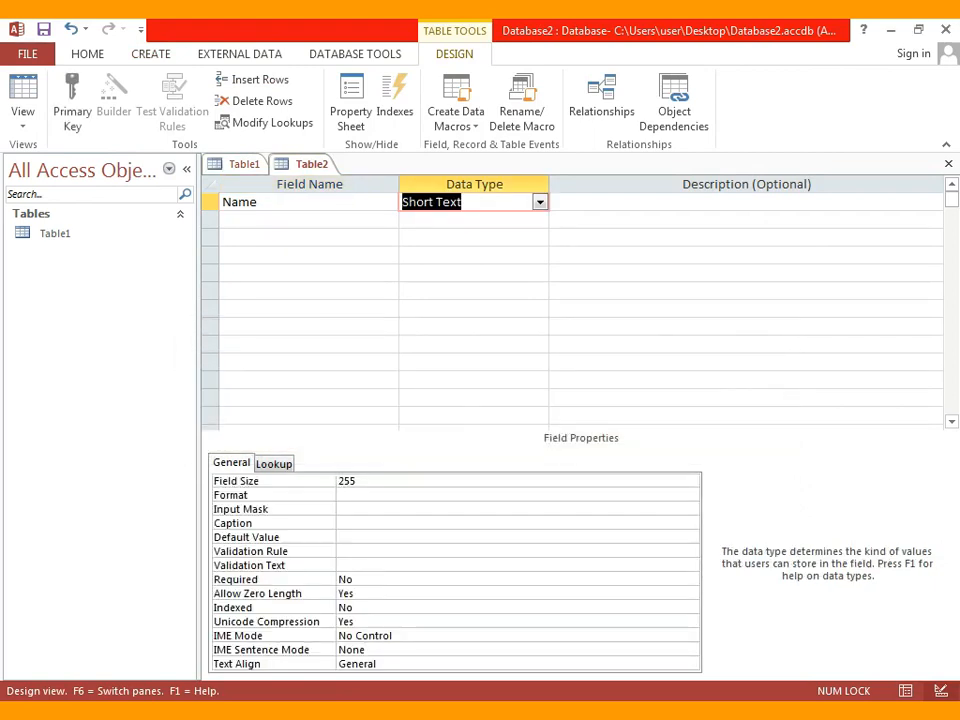
pyautogui.click(540, 202)
pyautogui.click(540, 202)
# Add a City field with the Short Text data type in the second row of the table design.
pyautogui.click(309, 220)
pyautogui.write('City')
pyautogui.press('Tab')
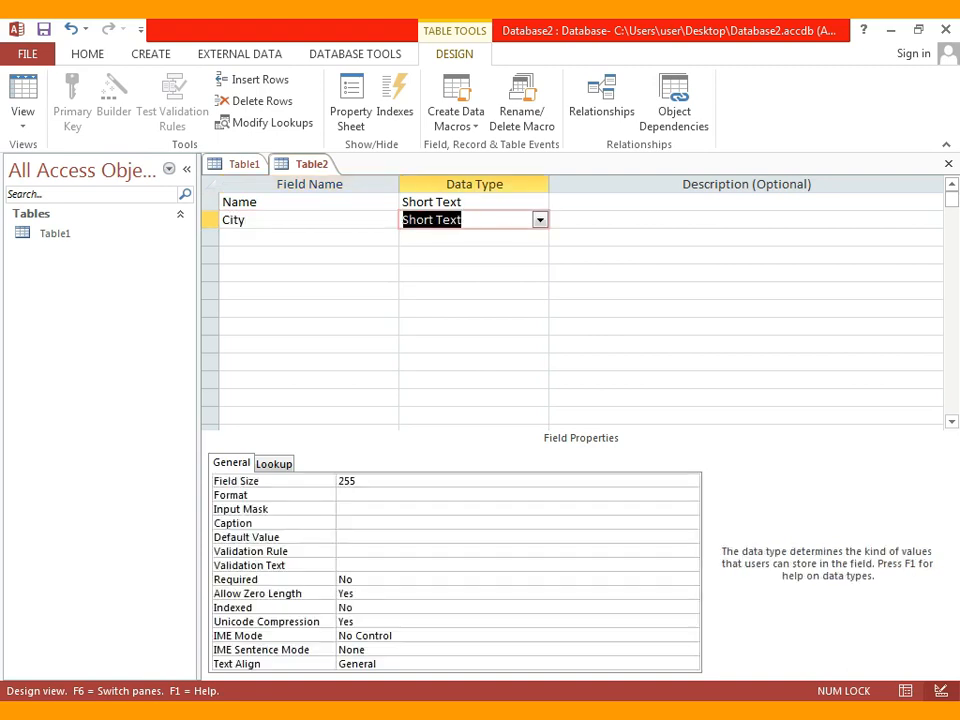
# Add a Contact No field in the third row and set its data type to Number.
pyautogui.click(309, 238)
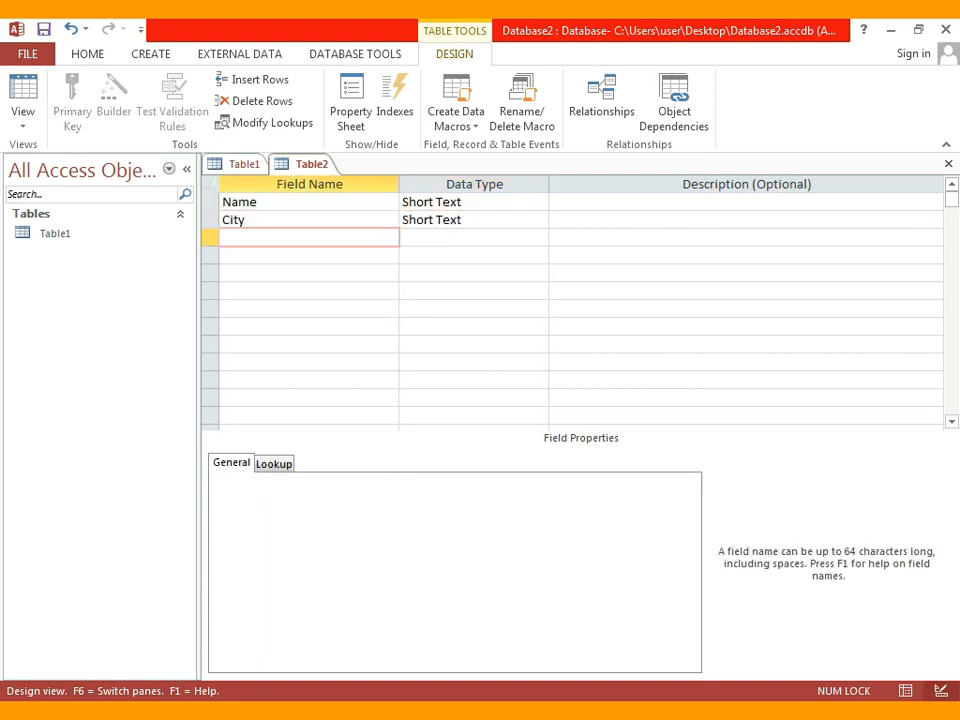
pyautogui.write('Contact No')
pyautogui.press('Tab')
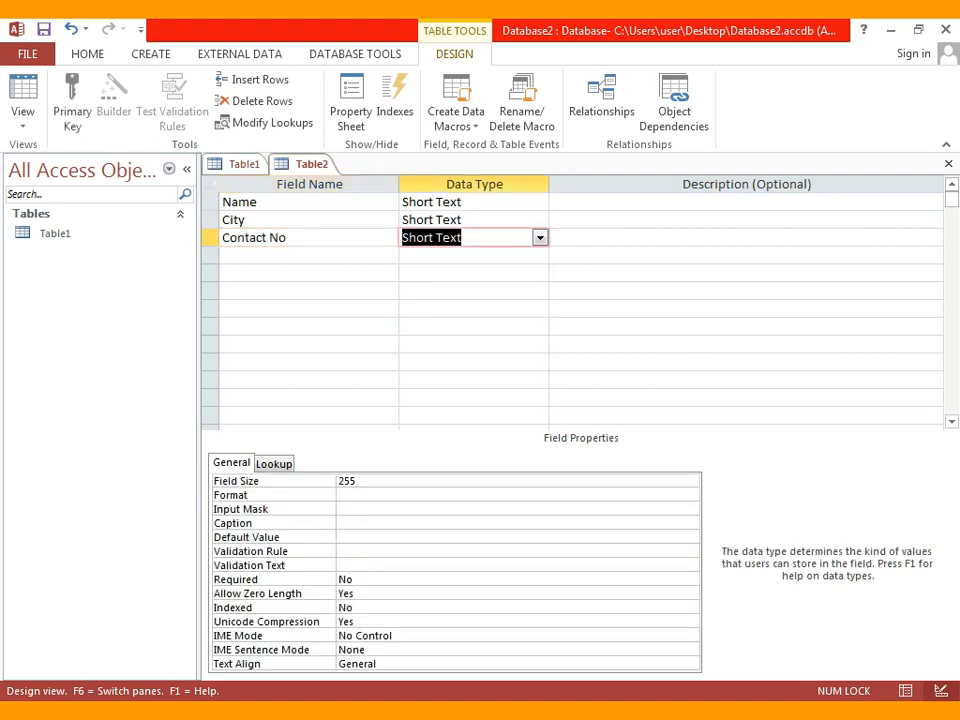
pyautogui.hotkey('alt', 'Down')
pyautogui.press('Down')
pyautogui.press('Down')
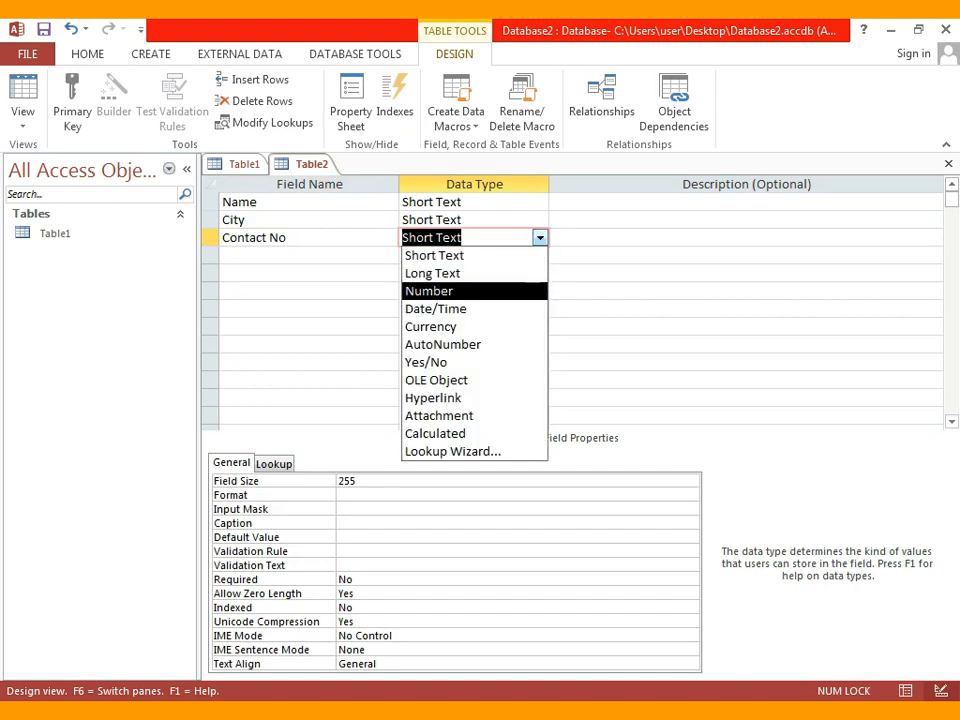
pyautogui.press('Return')
pyautogui.press('Tab')
pyautogui.press('Tab')
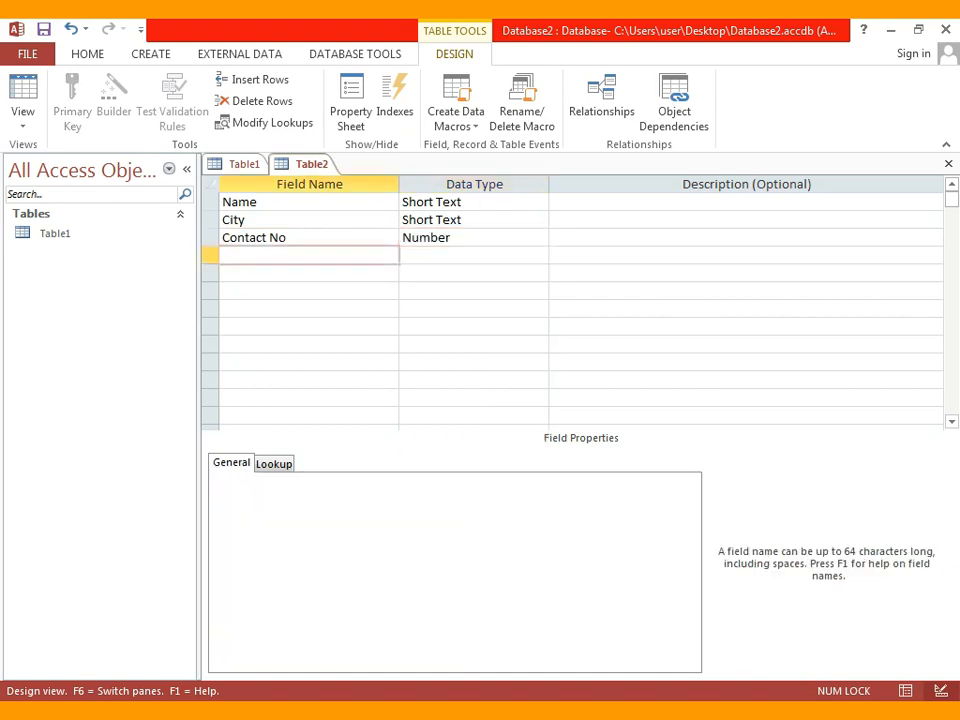
# Add a Gender field with the Short Text data type and leave its description empty.
pyautogui.write('Gender')
pyautogui.press('Tab')
pyautogui.press('Tab')
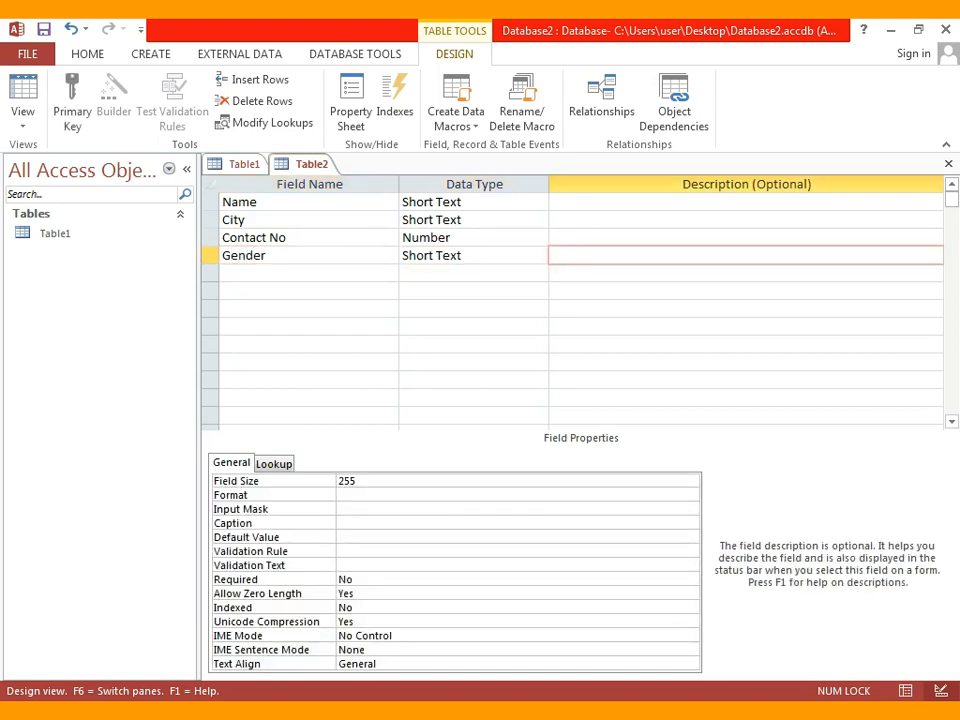
pyautogui.press('Tab')
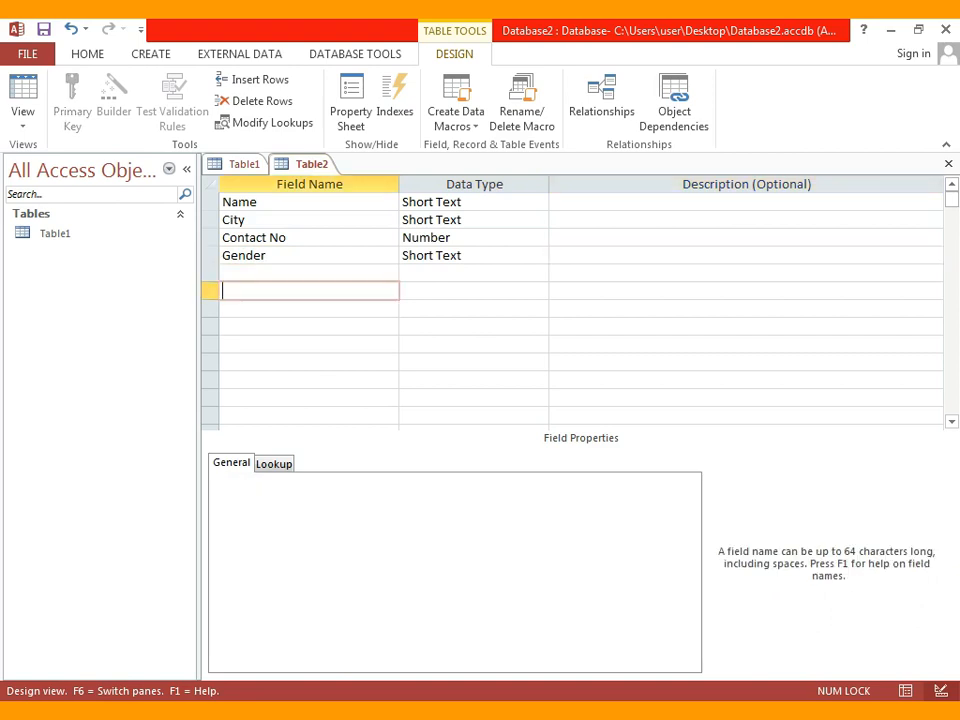
# Save the new table as Table2 without a primary key and close the database.
pyautogui.click(27, 53)
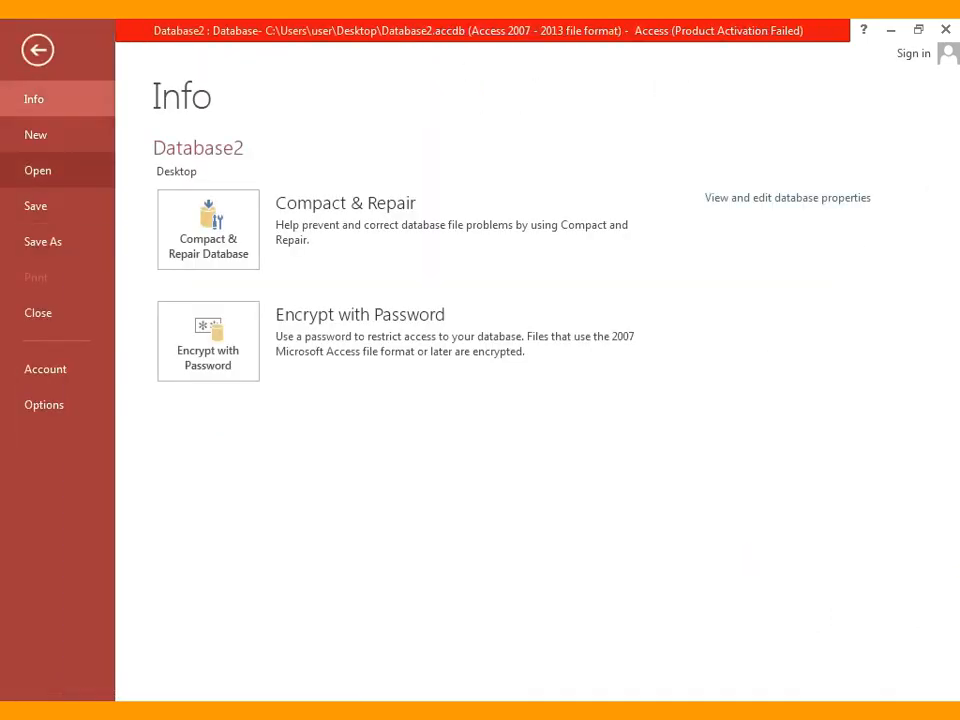
pyautogui.click(35, 205)
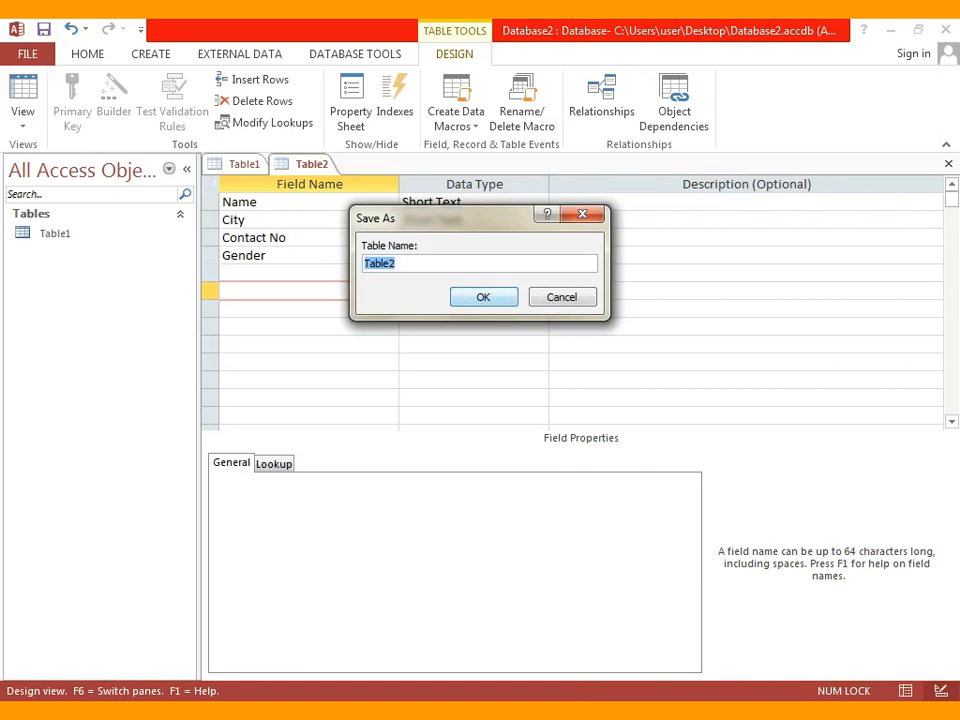
pyautogui.press('Return')
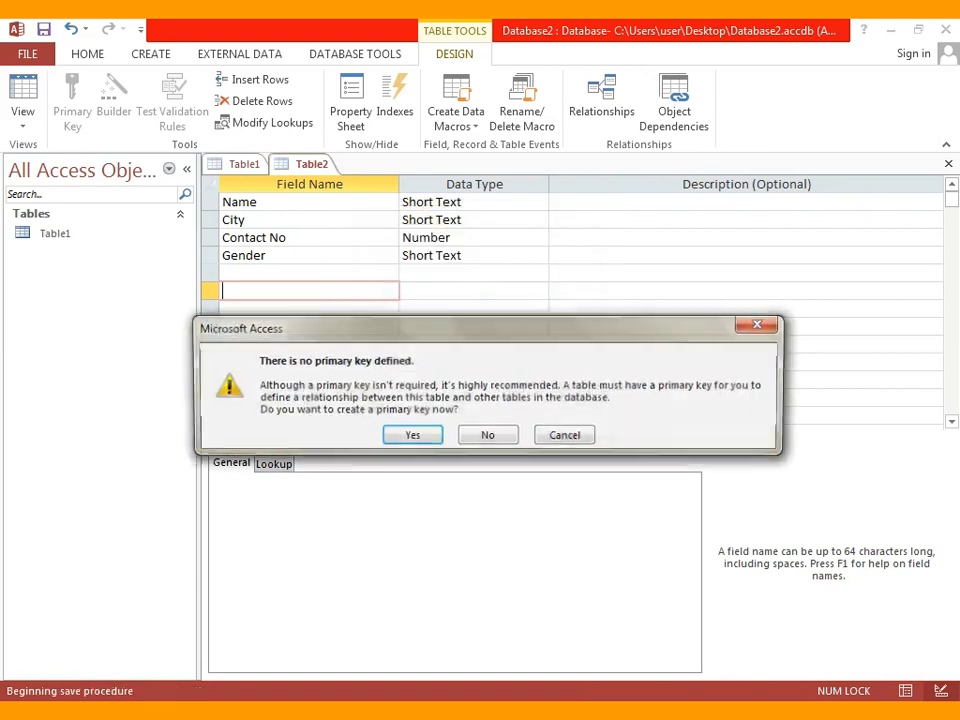
pyautogui.click(488, 436)
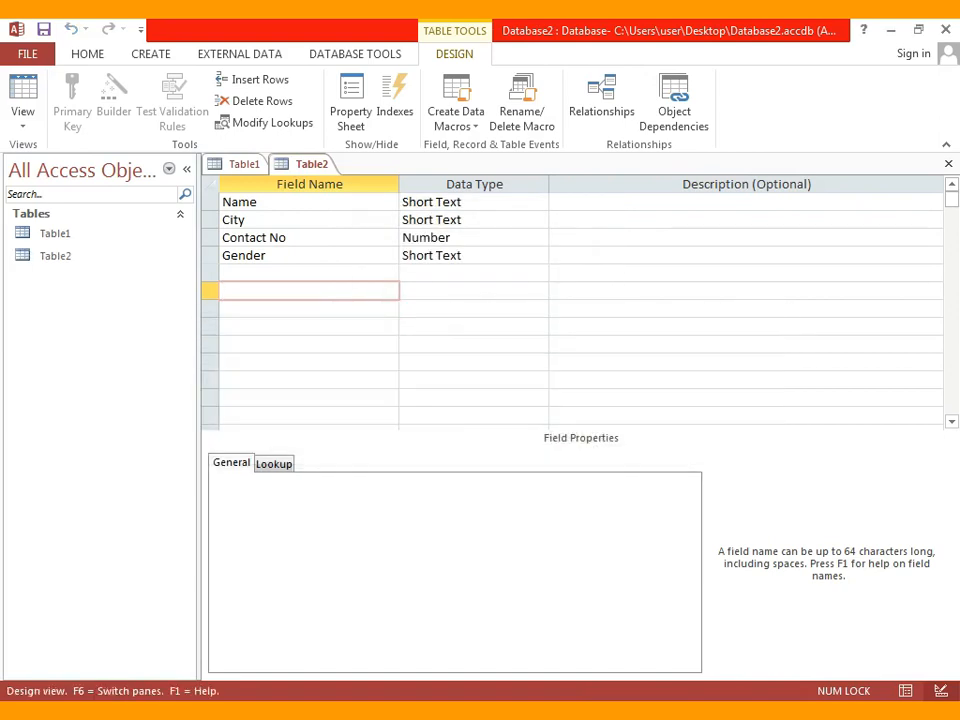
pyautogui.click(945, 29)
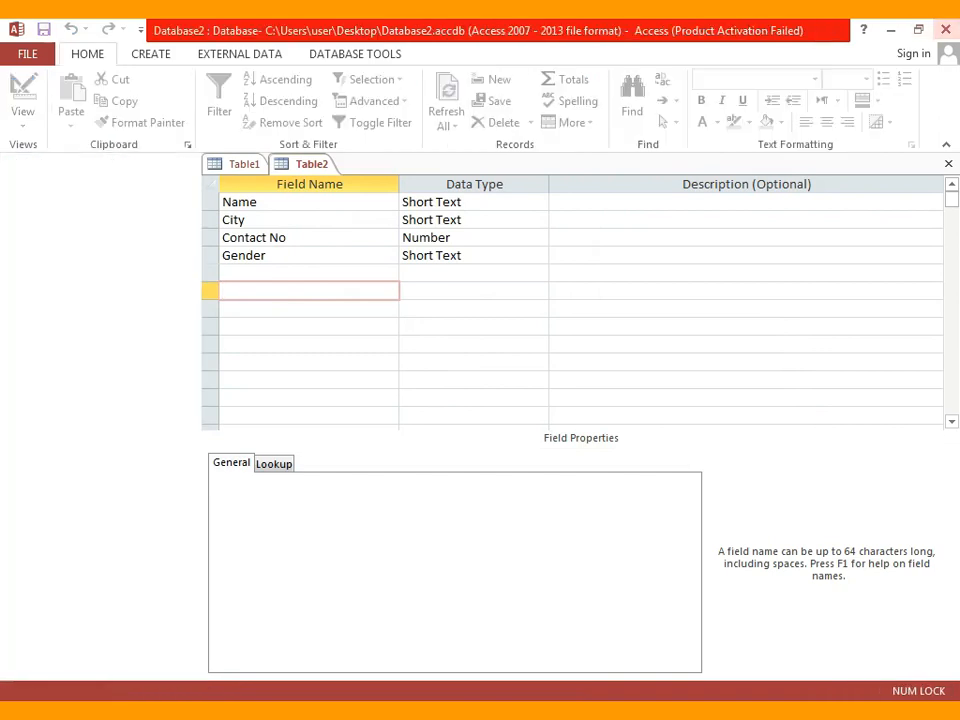
# Refresh the desktop, switch to the ww workbook in Excel and select cell G30 on Sheet7.
pyautogui.rightClick(548, 217)
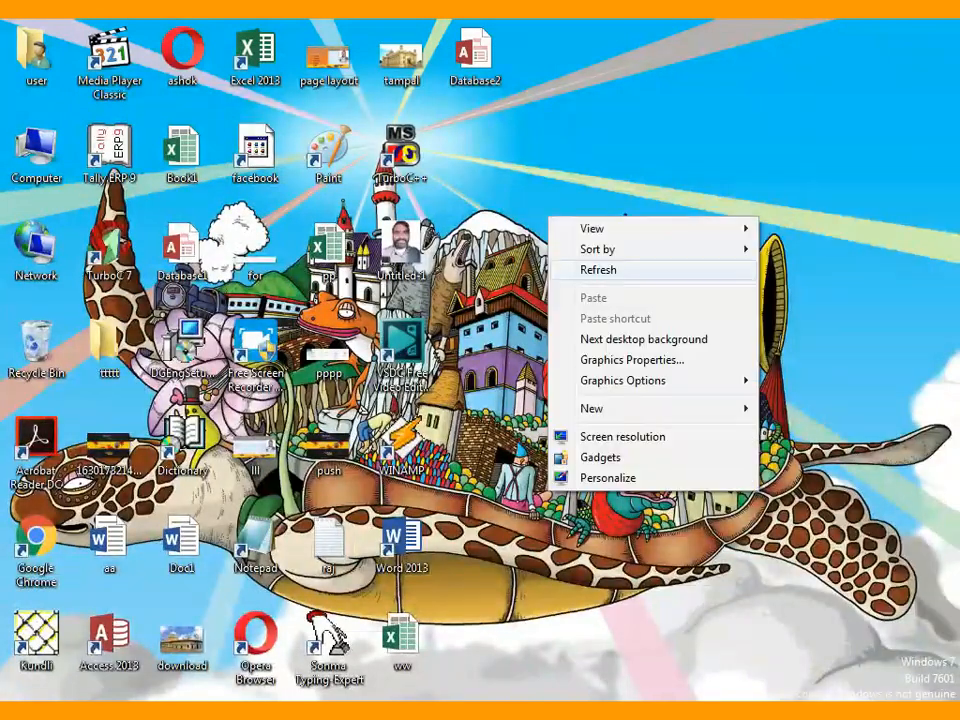
pyautogui.click(598, 270)
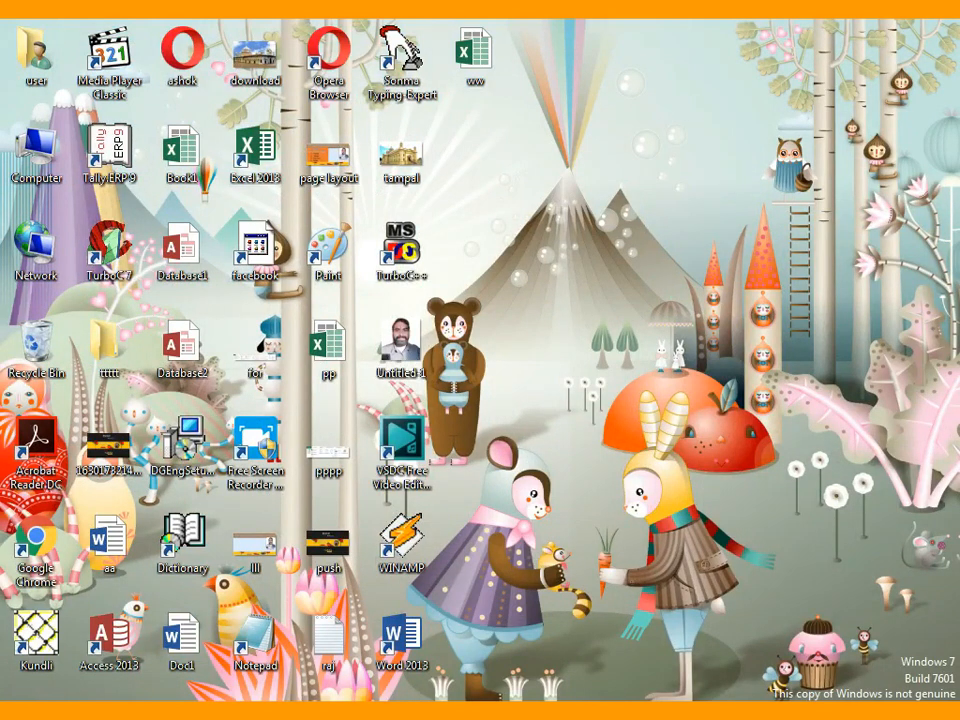
pyautogui.click(536, 711)
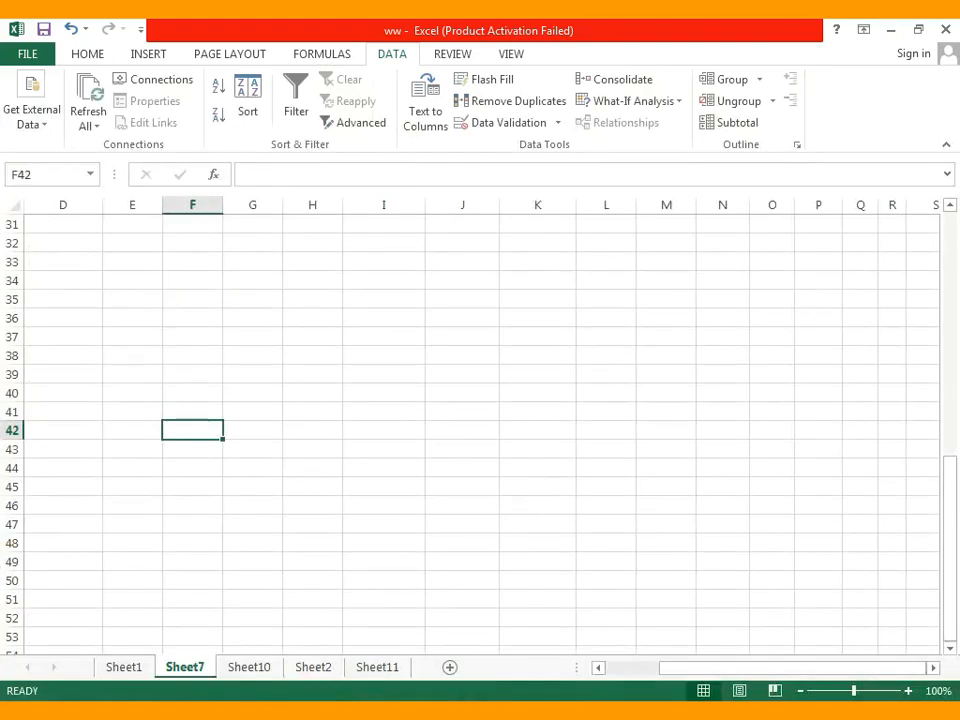
pyautogui.scroll(3, 480, 434)
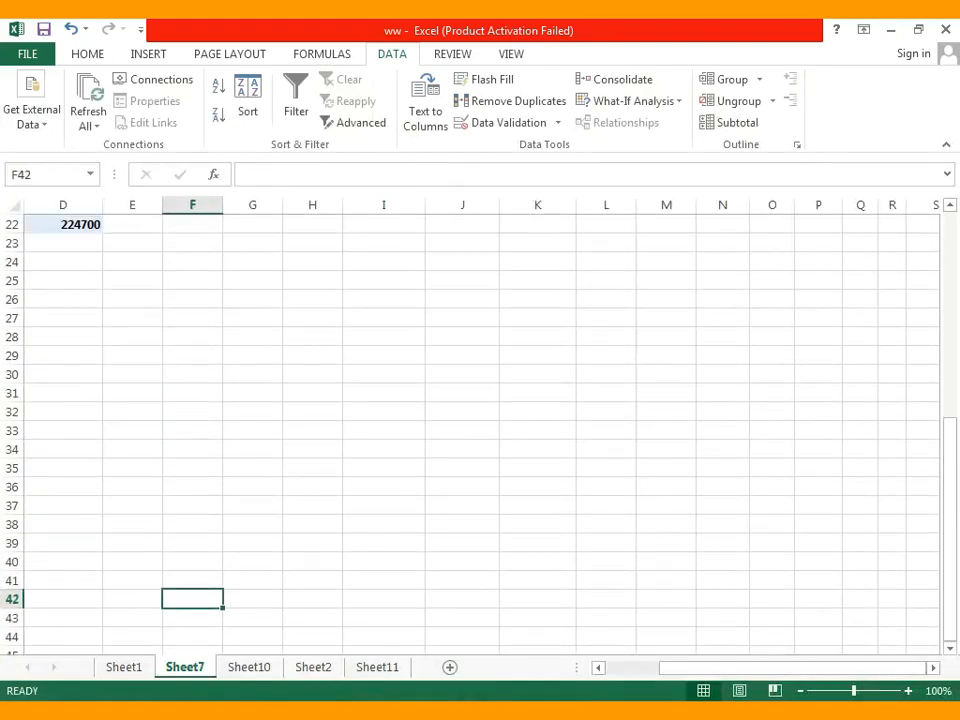
pyautogui.click(252, 374)
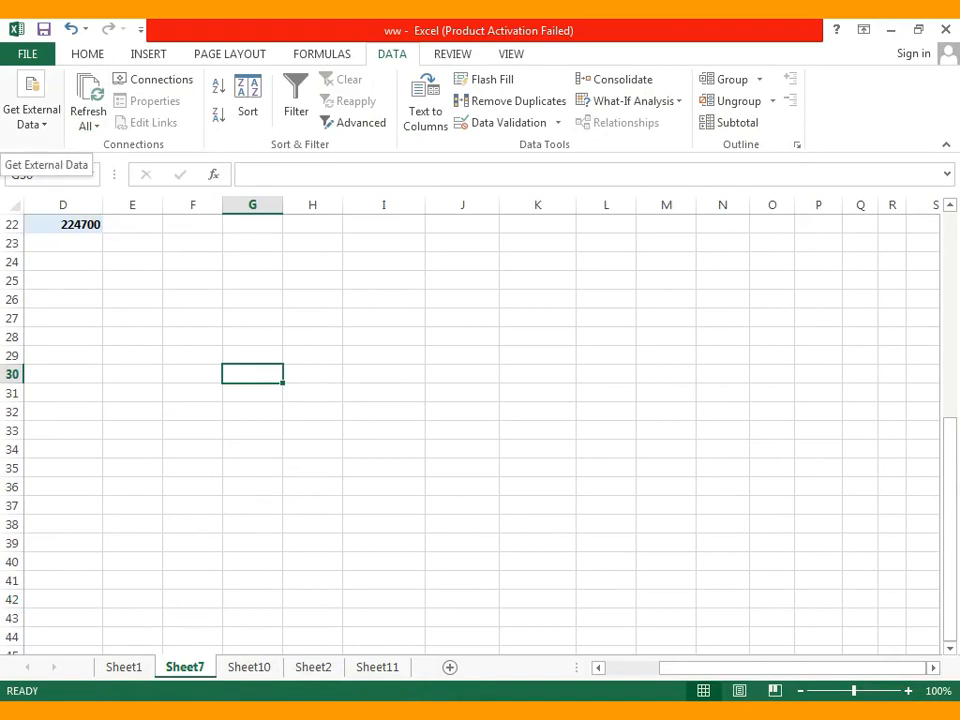
# Start an external data import from Access and choose Database2 on the Desktop as the data source.
pyautogui.click(31, 110)
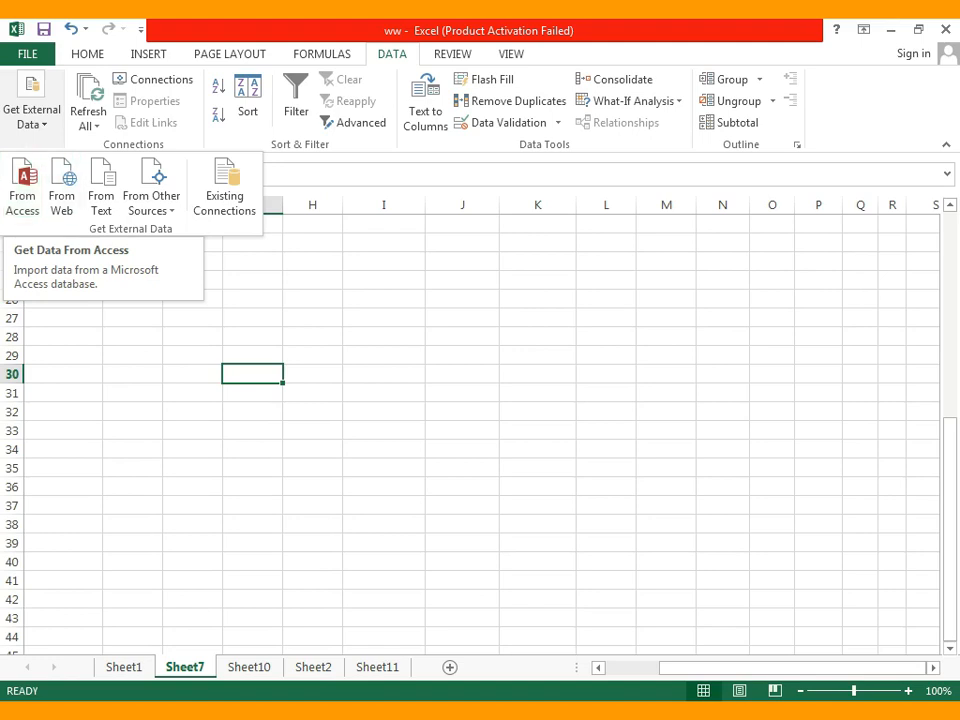
pyautogui.click(22, 190)
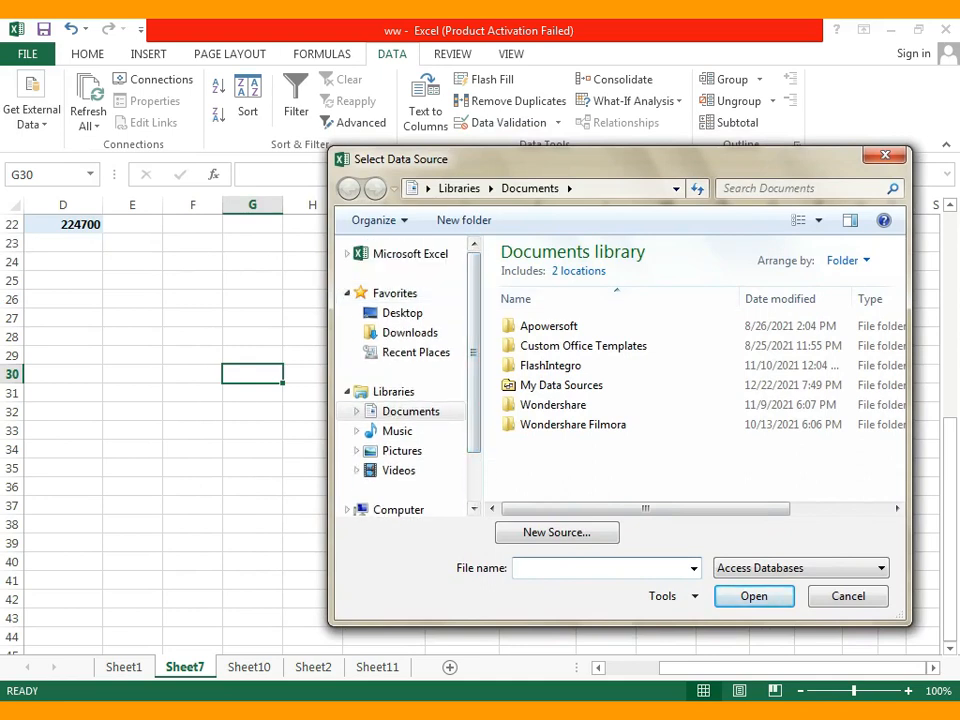
pyautogui.click(402, 313)
pyautogui.moveTo(540, 159); pyautogui.dragTo(399, 147)
pyautogui.moveTo(756, 330); pyautogui.dragTo(756, 395)
pyautogui.click(473, 429)
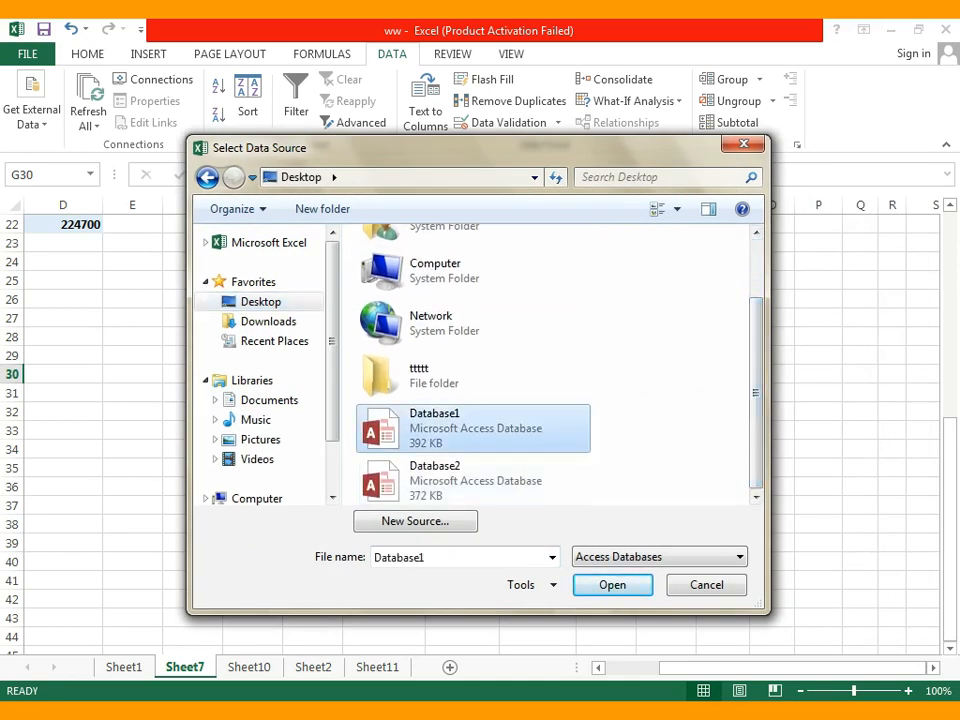
pyautogui.click(473, 481)
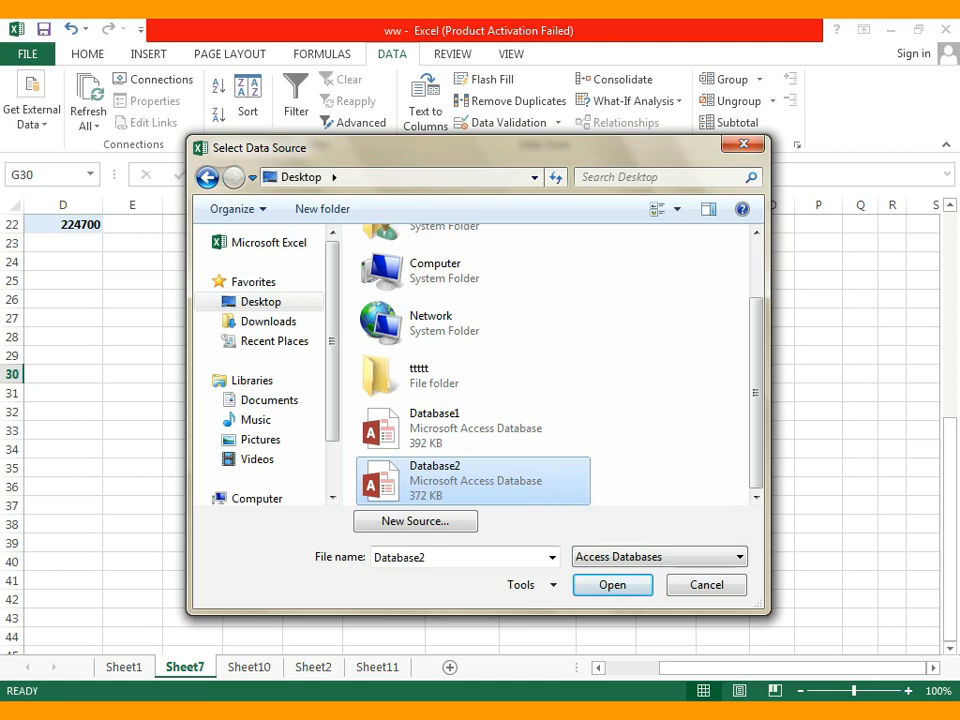
pyautogui.click(612, 585)
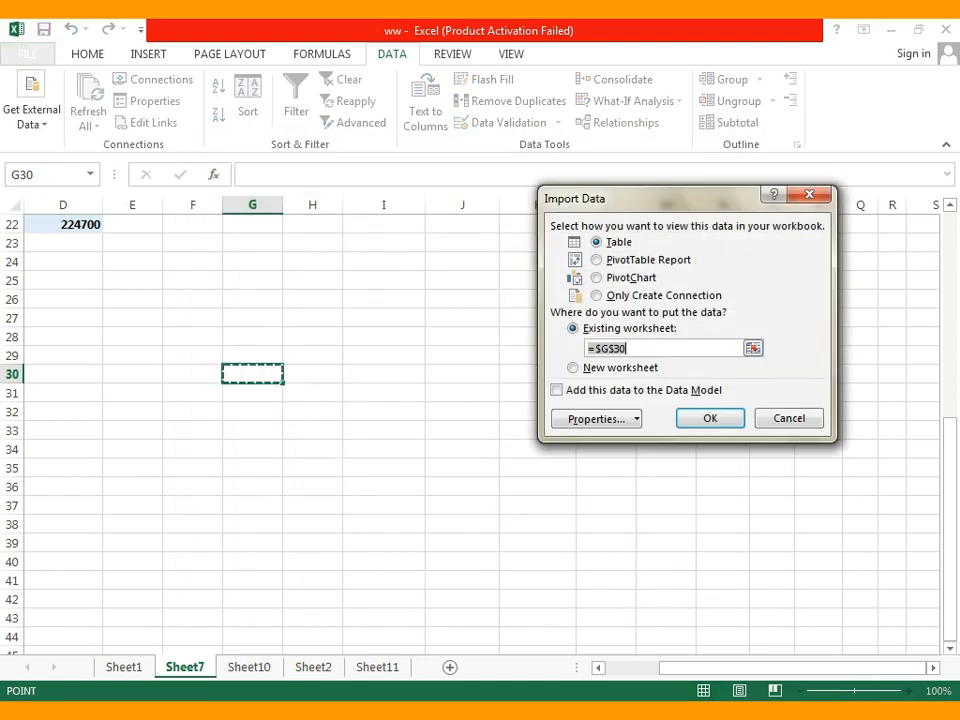
# Import the Access data as a table into the existing worksheet at cell G30.
pyautogui.moveTo(660, 198); pyautogui.dragTo(589, 200)
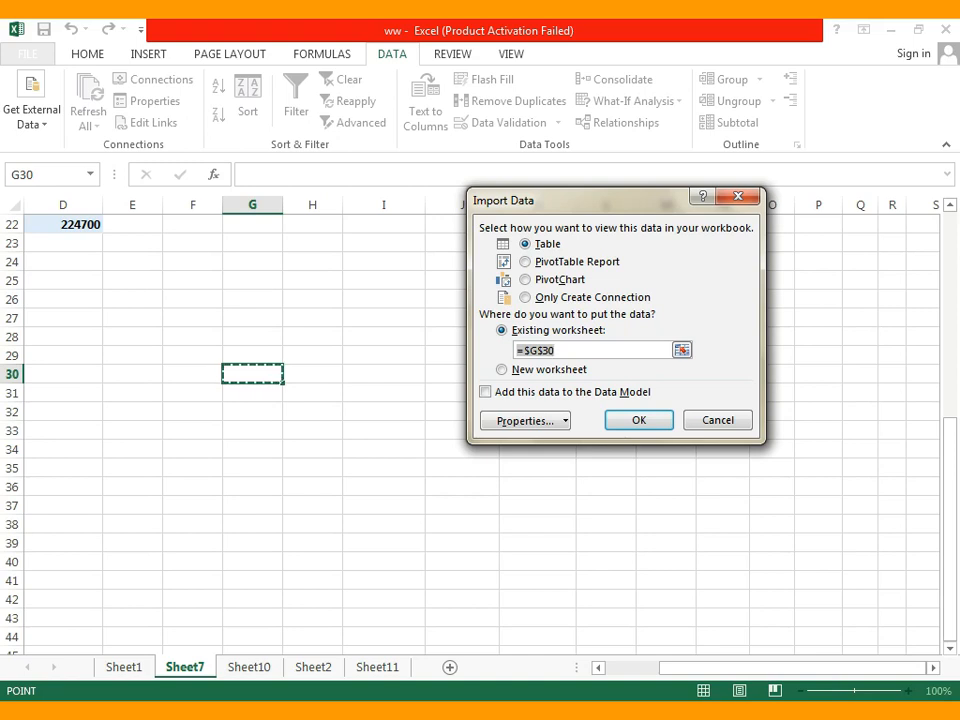
pyautogui.moveTo(580, 200); pyautogui.dragTo(622, 214)
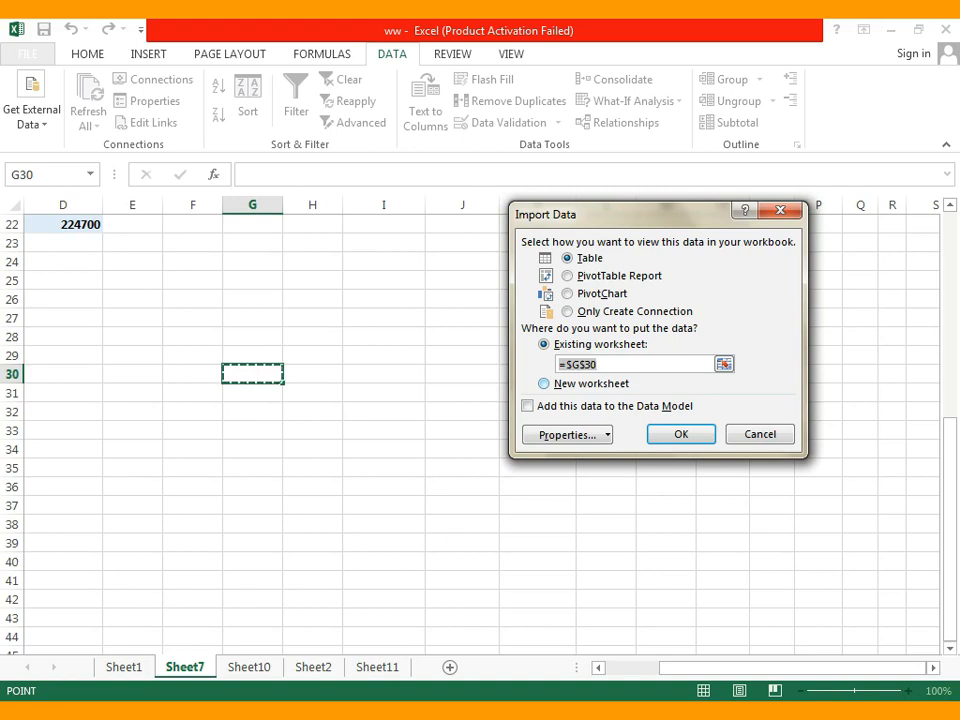
pyautogui.press('Return')
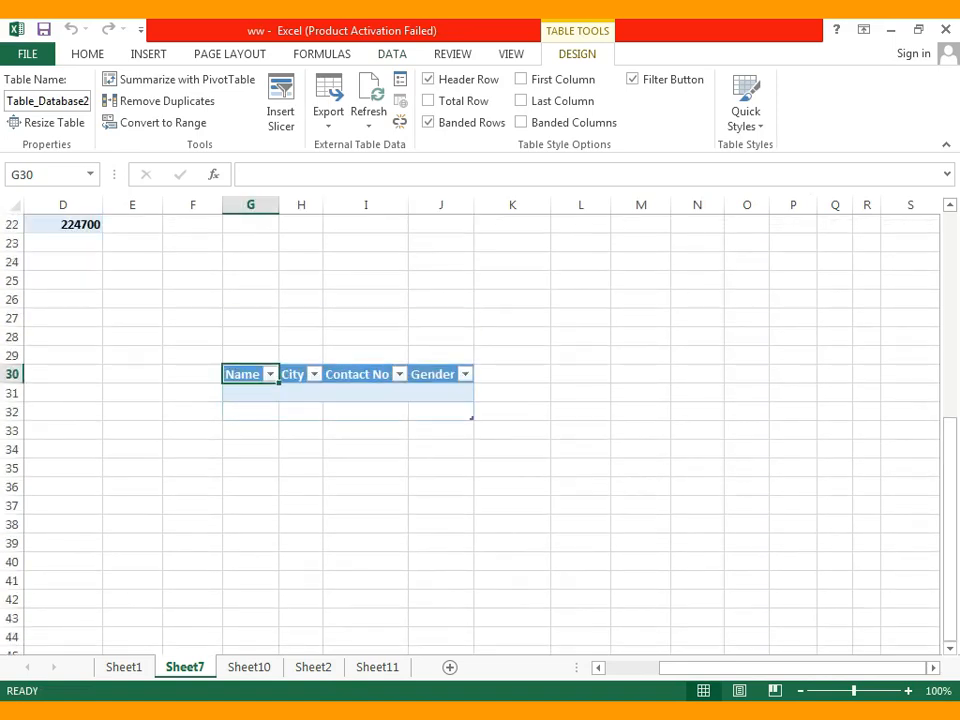
pyautogui.hotkey('alt', 'Down')
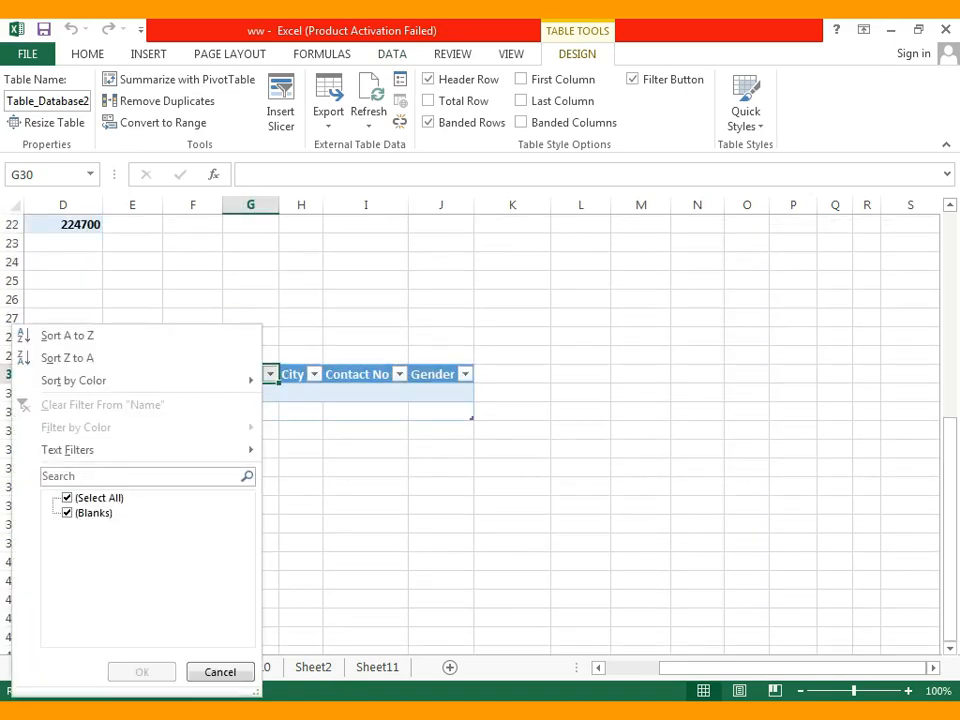
pyautogui.press('Escape')
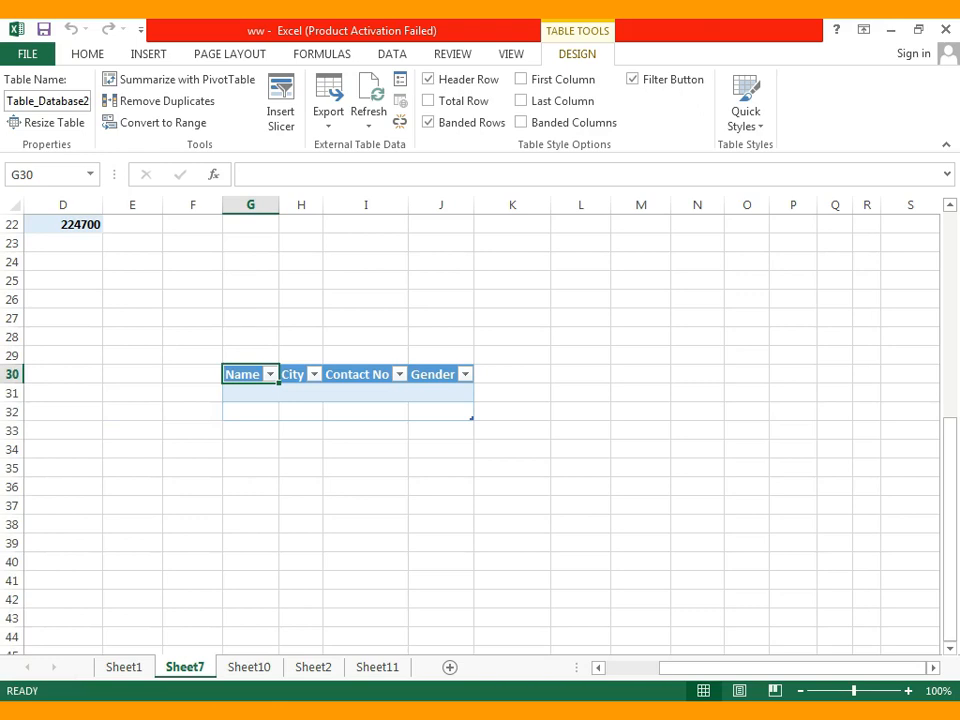
pyautogui.click(512, 430)
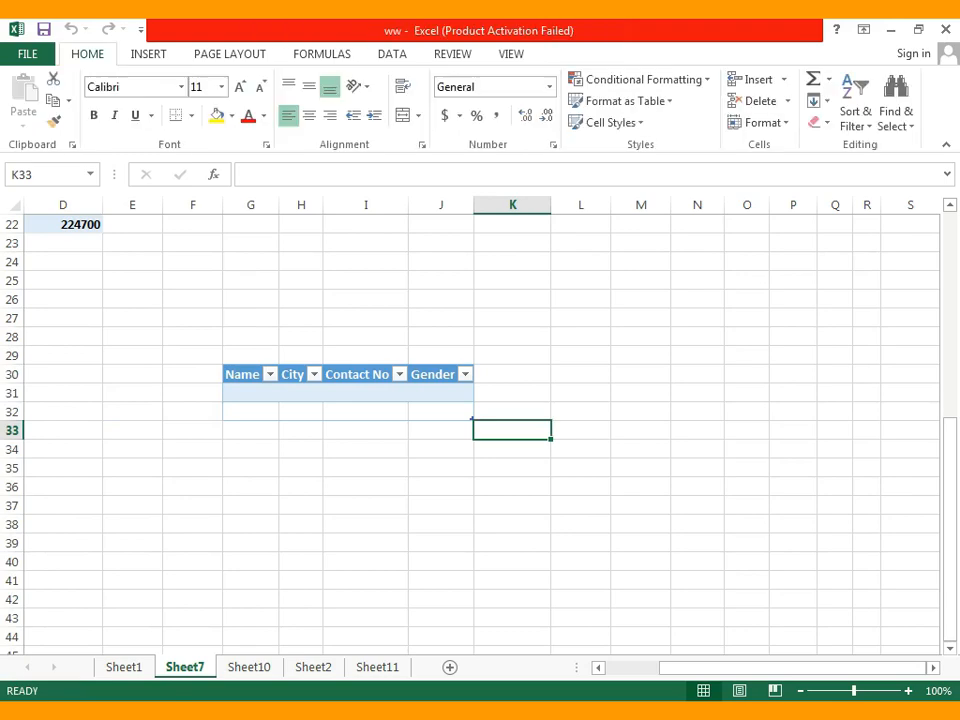
# Minimize Excel, open Database2 from the desktop in Access and view the columns of Table2.
pyautogui.click(891, 30)
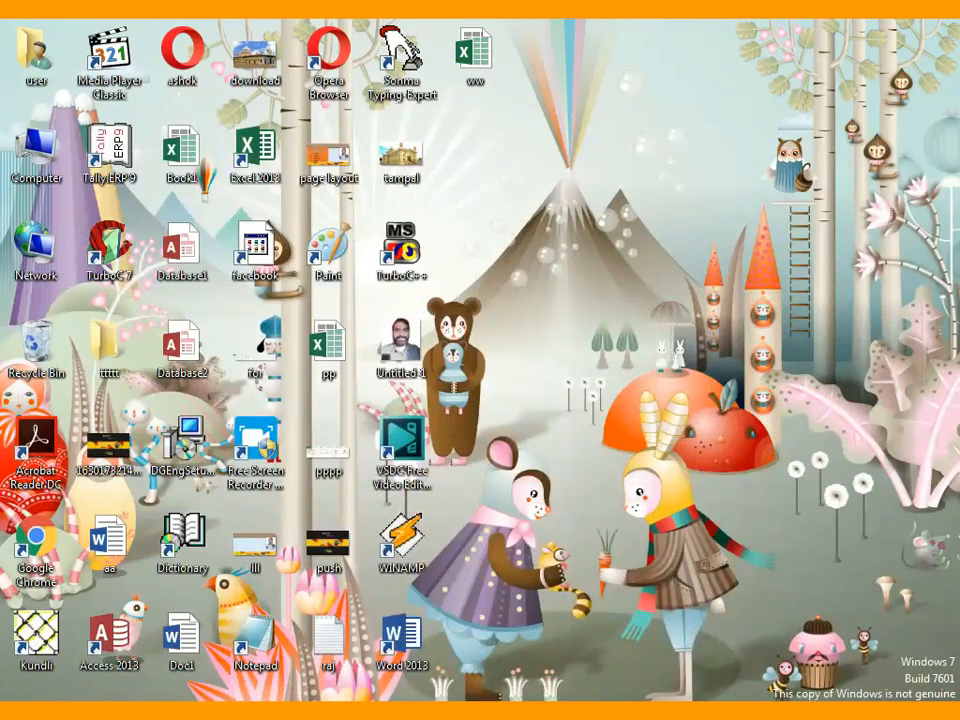
pyautogui.doubleClick(181, 348)
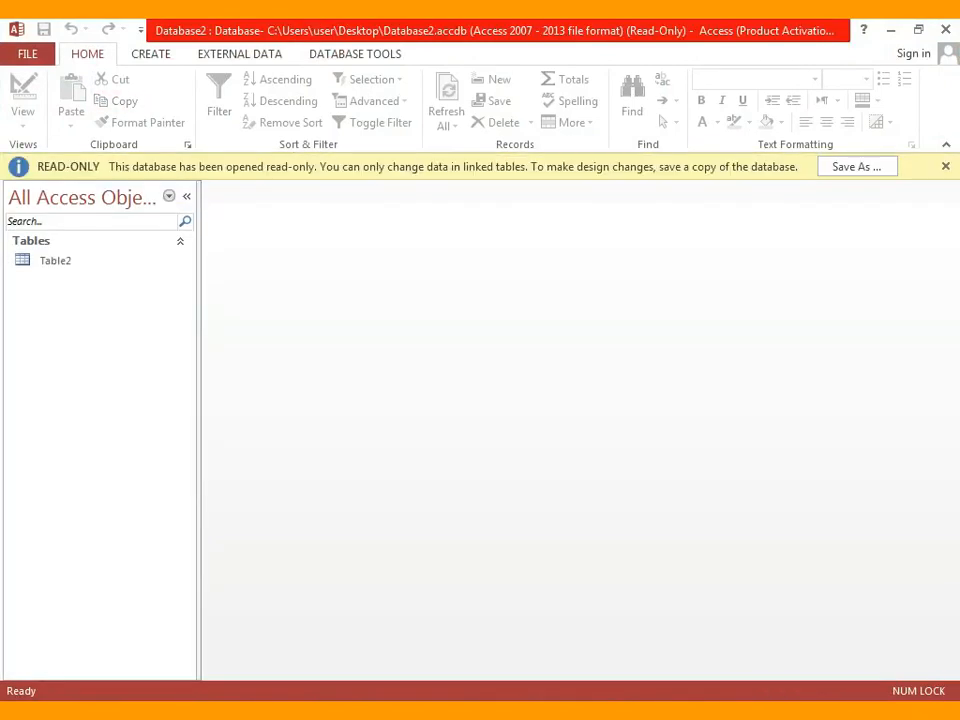
pyautogui.click(667, 552)
pyautogui.doubleClick(56, 261)
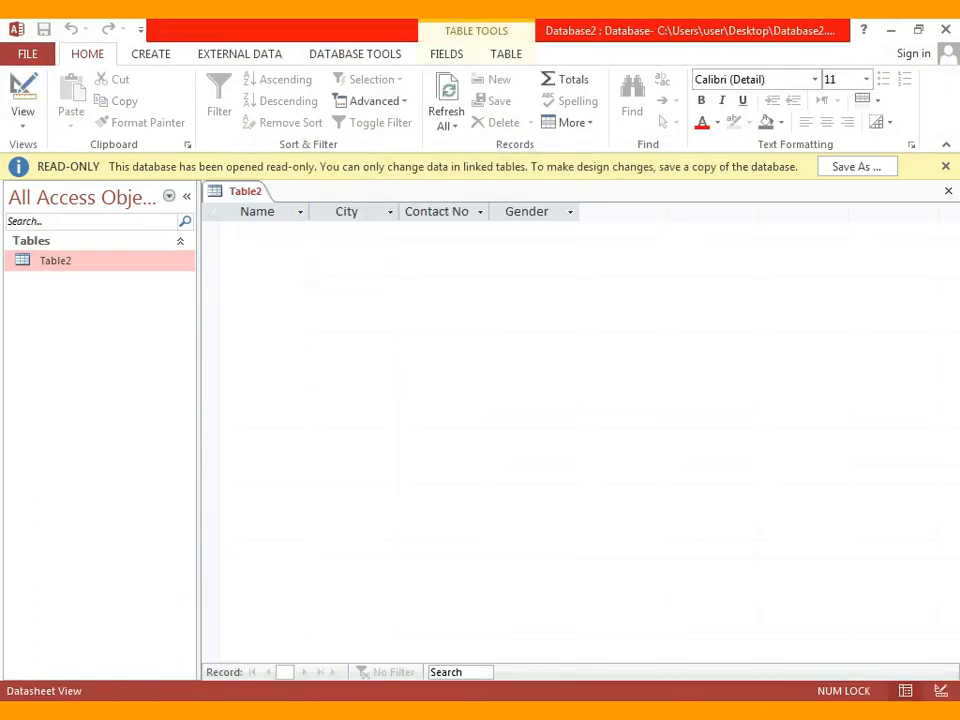
pyautogui.click(346, 212)
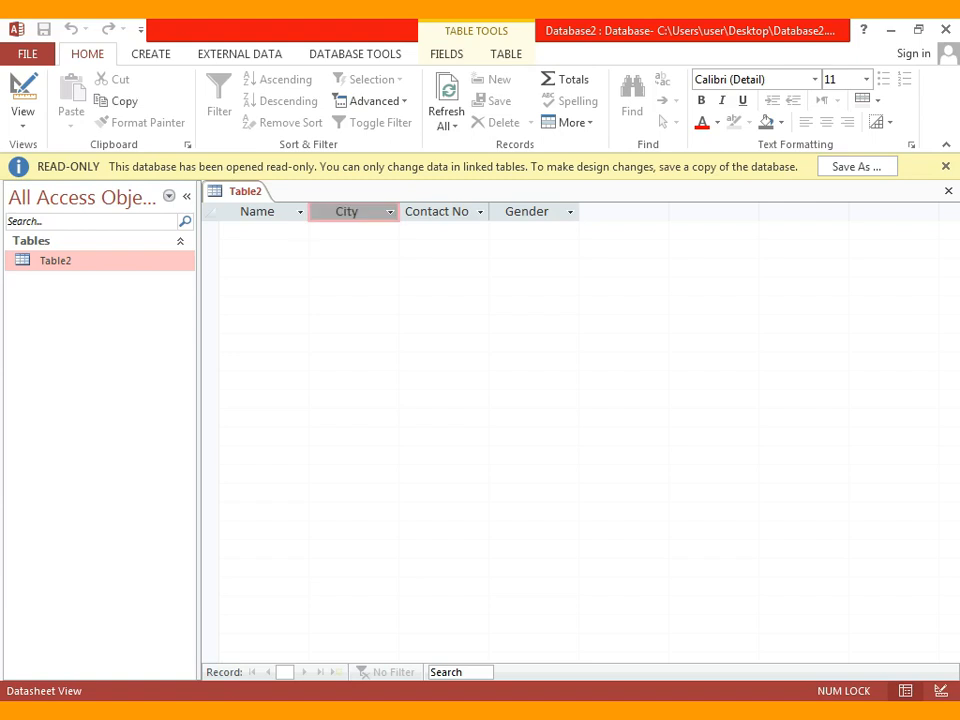
pyautogui.click(257, 212)
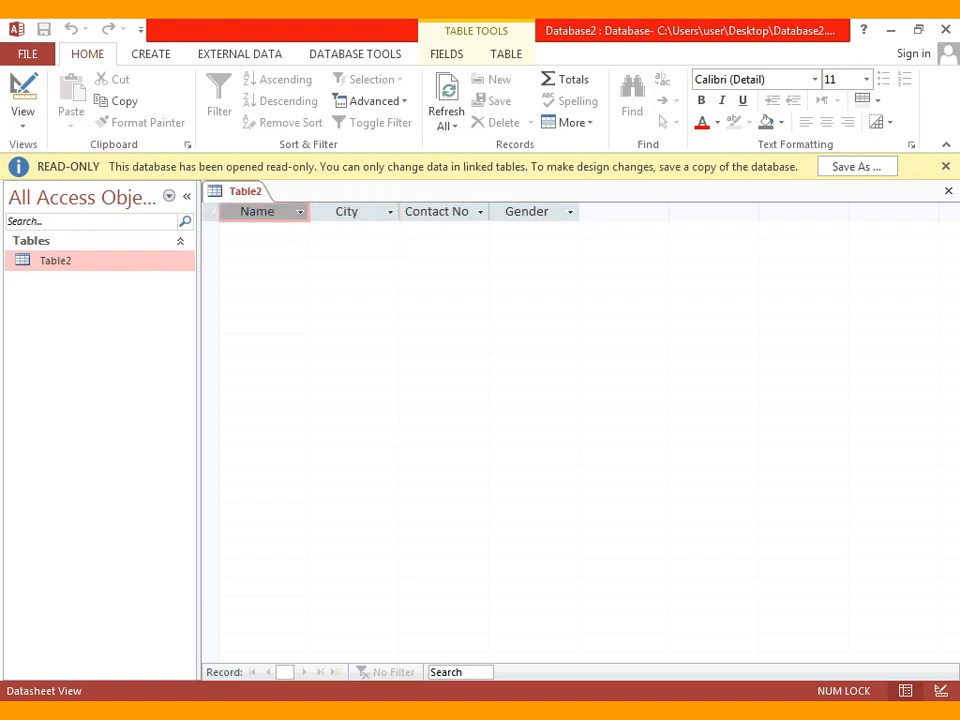
# Try to save a copy of the read-only database, dismiss the prompts and close Access.
pyautogui.click(857, 167)
pyautogui.click(525, 423)
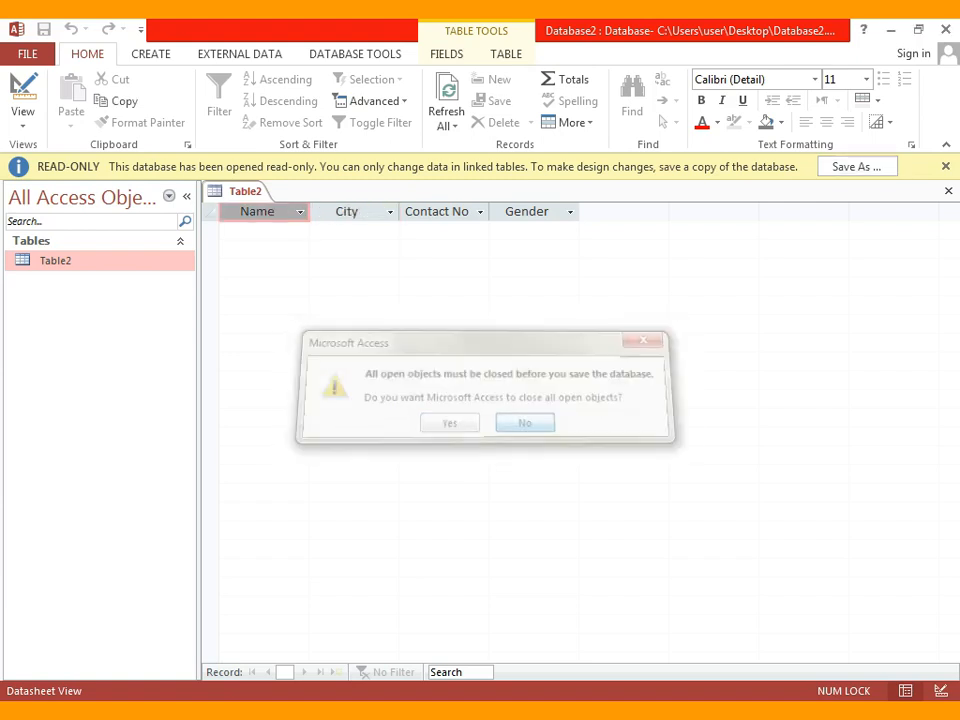
pyautogui.click(180, 241)
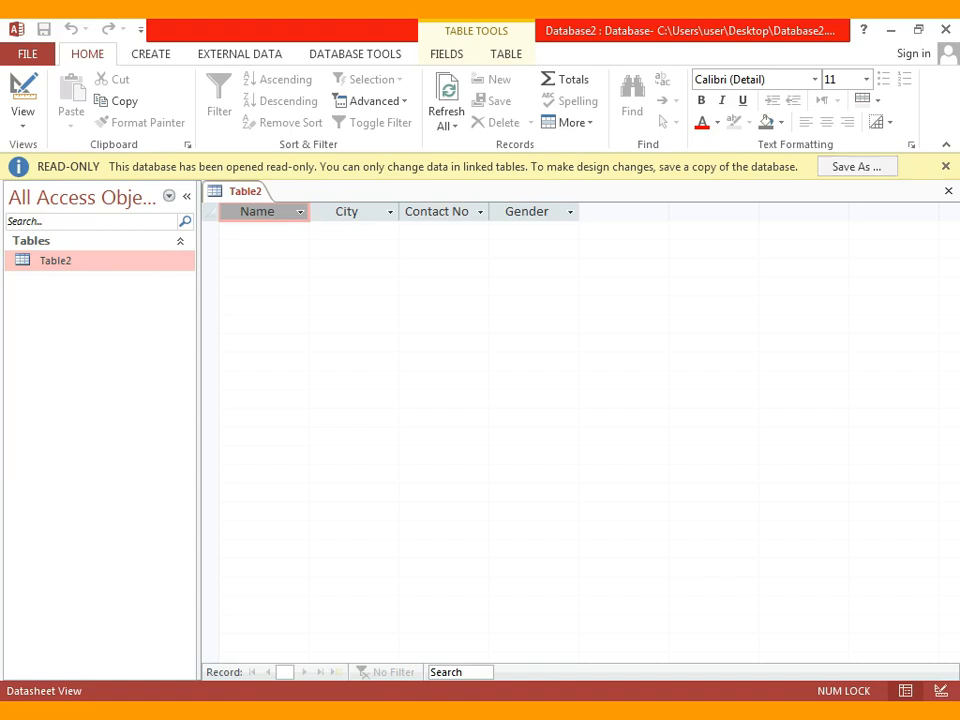
pyautogui.click(946, 166)
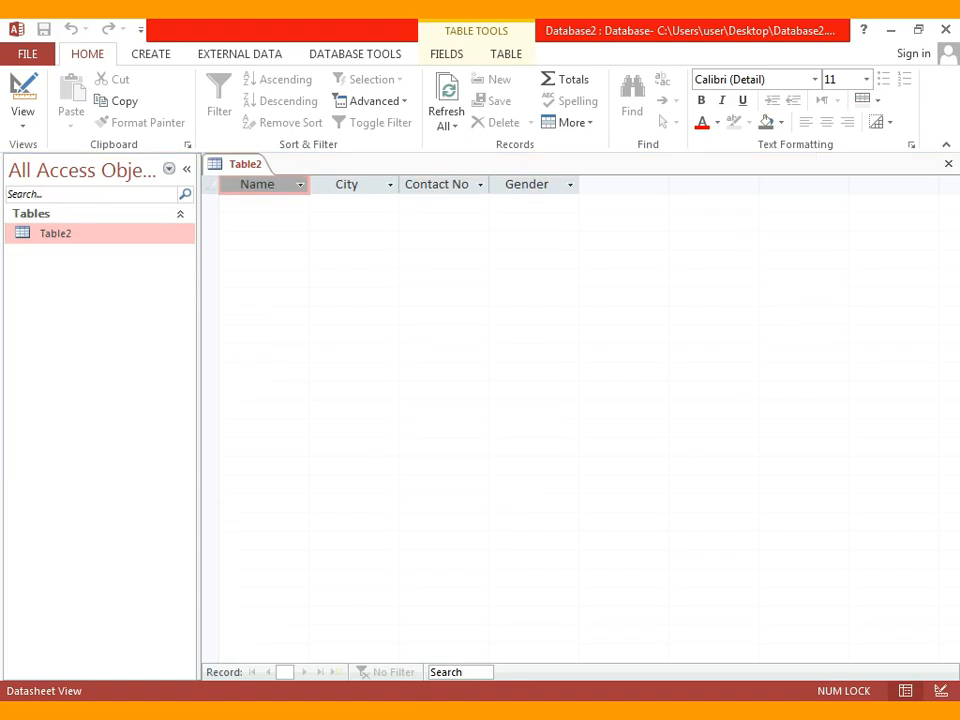
pyautogui.click(150, 53)
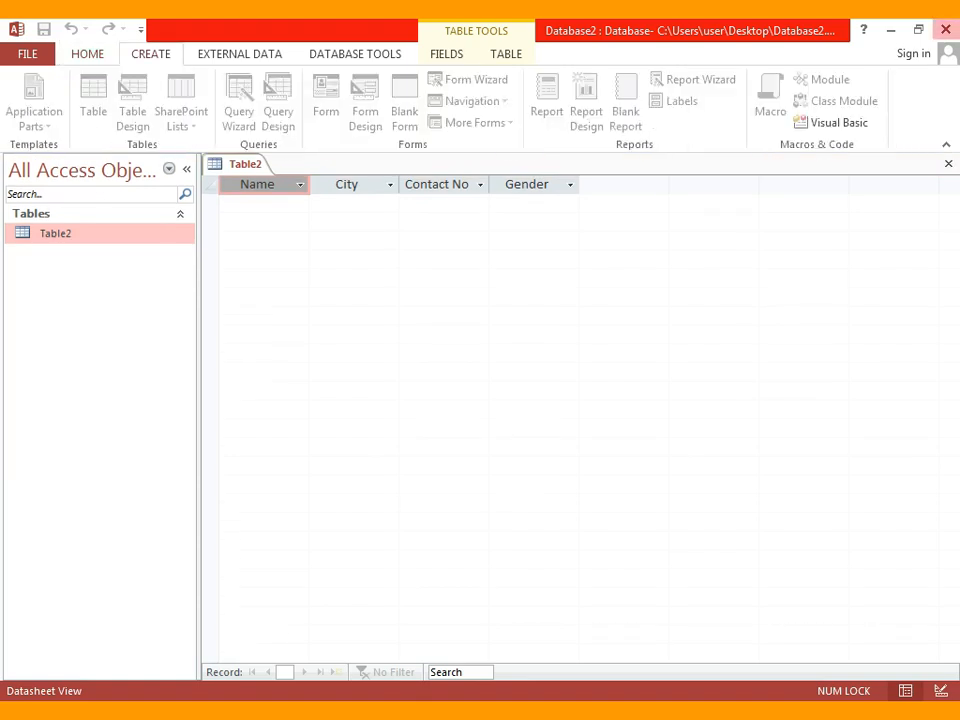
pyautogui.click(946, 29)
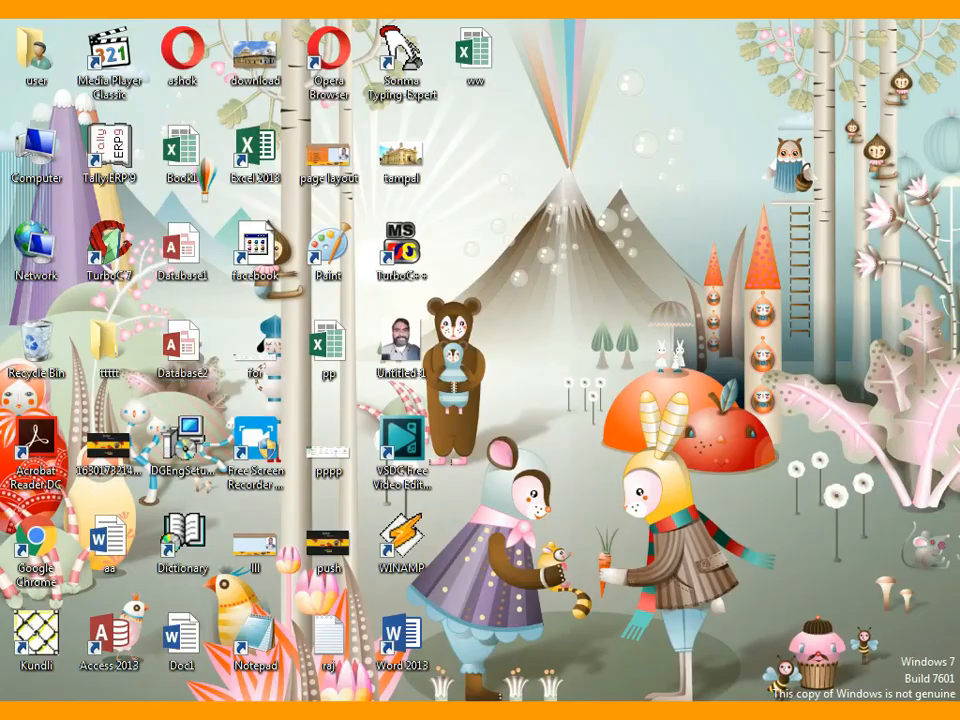
# Switch back to the ww workbook in Excel and delete the imported table at G30 on Sheet7.
pyautogui.hotkey('alt', 'Tab')
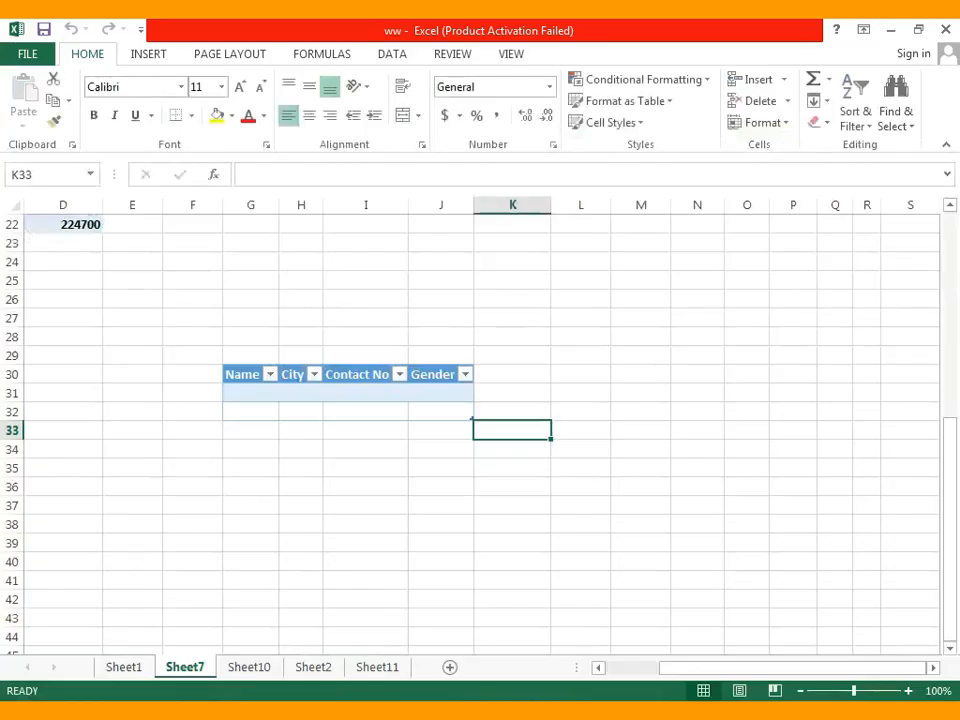
pyautogui.moveTo(243, 375); pyautogui.dragTo(441, 468)
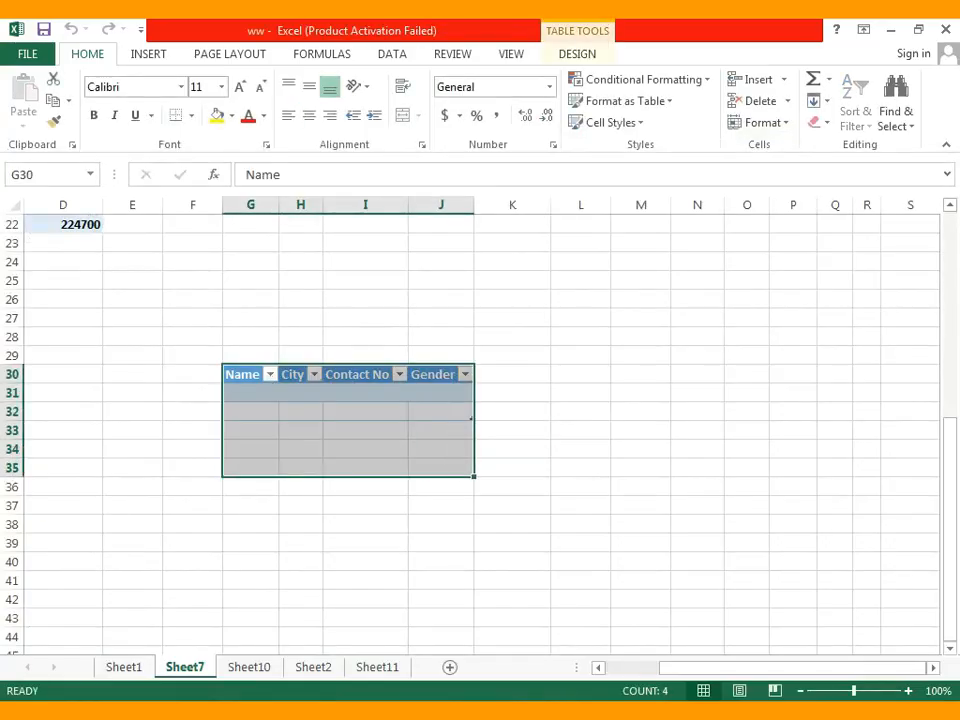
pyautogui.press('Delete')
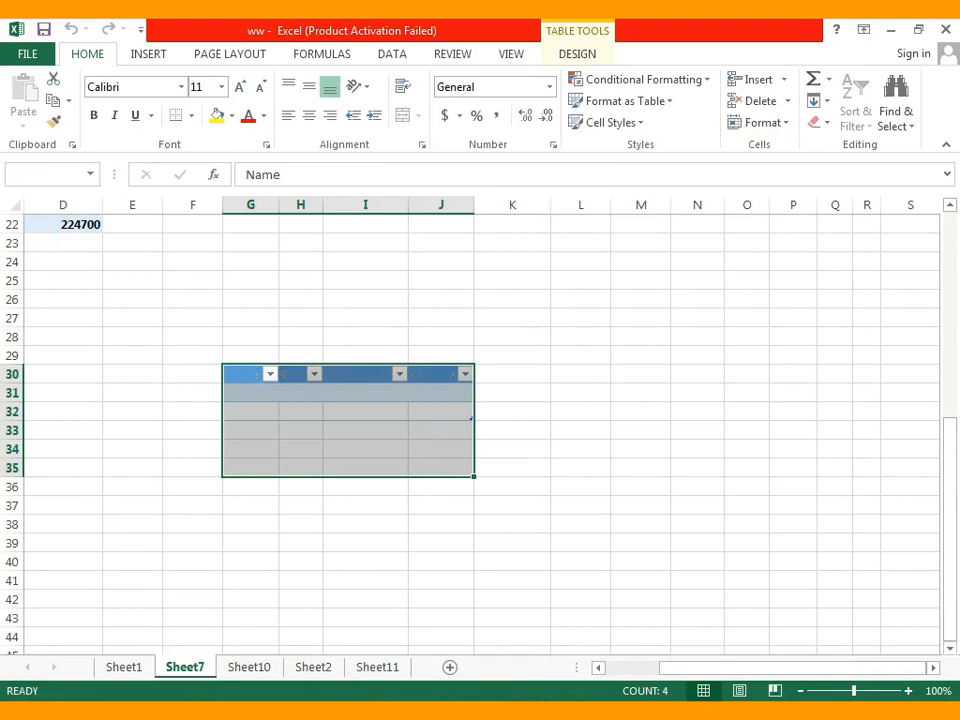
pyautogui.press('Return')
pyautogui.click(512, 449)
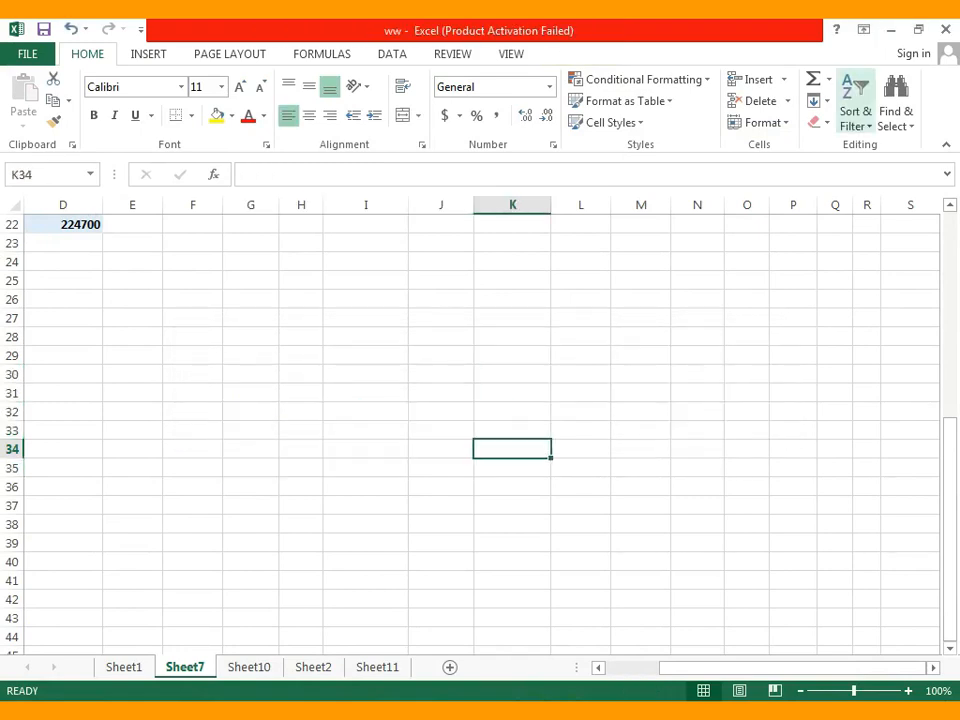
# Minimize Excel, open Database2 from the desktop in Access, dismiss the save-a-copy prompt, view Table2 and close Access.
pyautogui.click(891, 30)
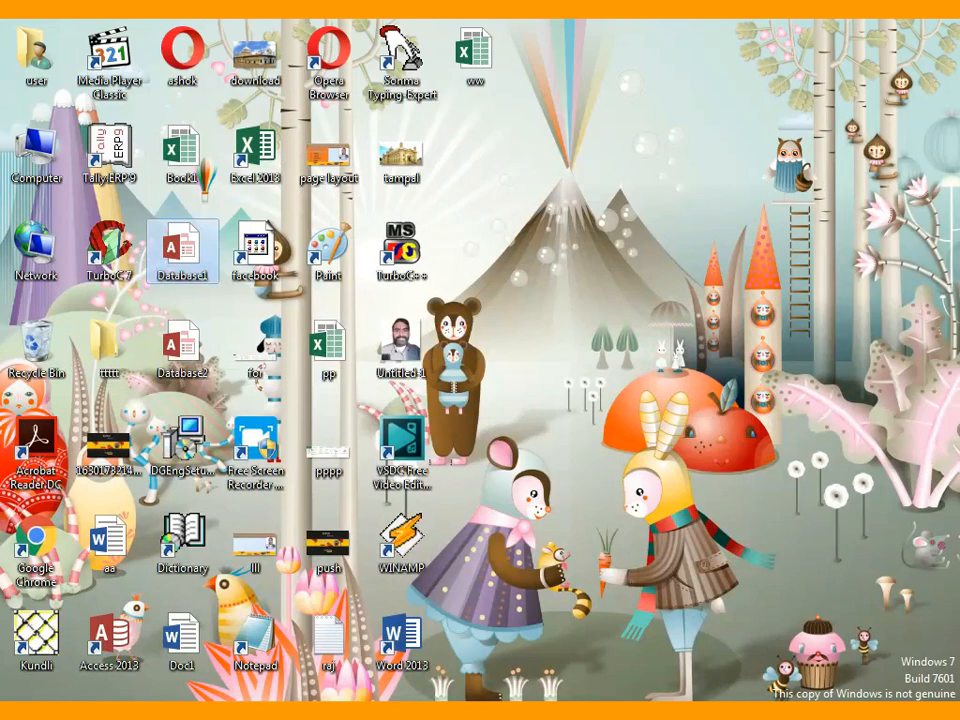
pyautogui.doubleClick(182, 345)
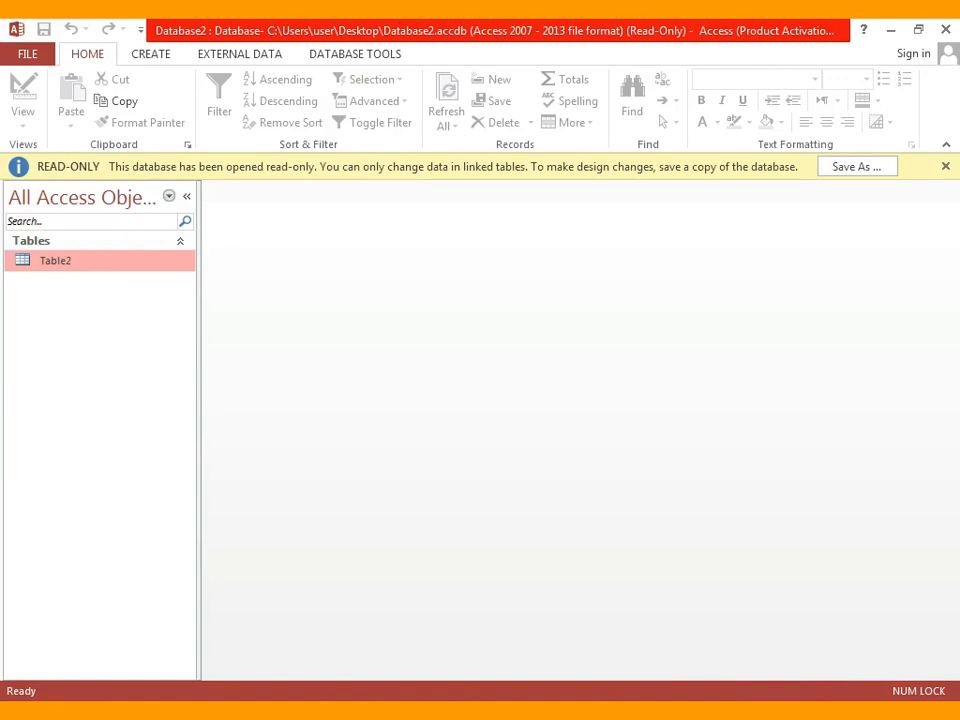
pyautogui.click(666, 552)
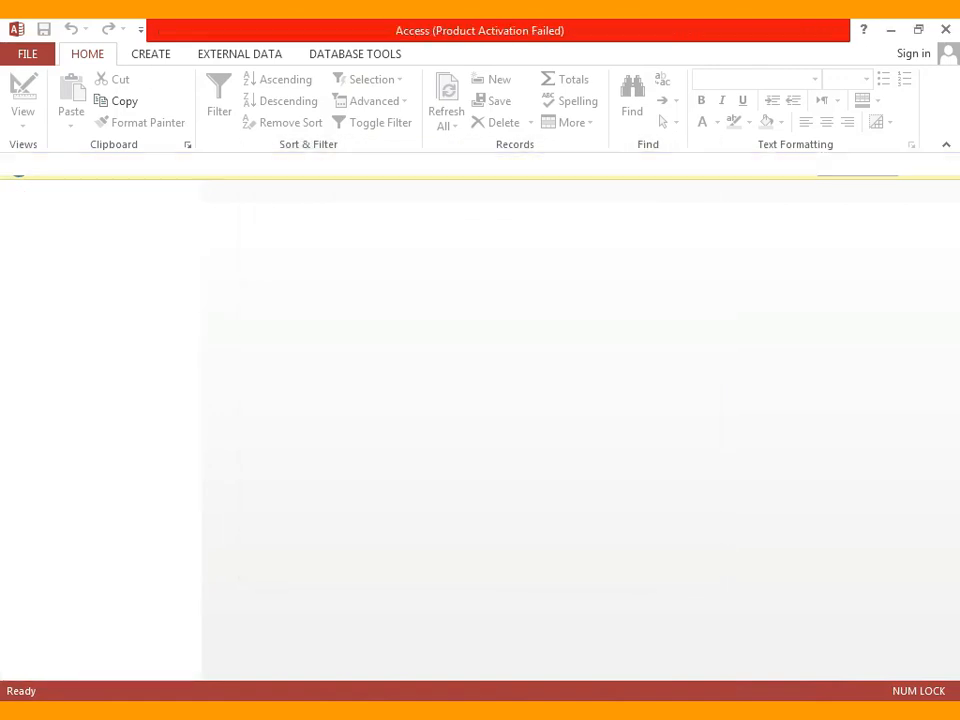
pyautogui.click(521, 438)
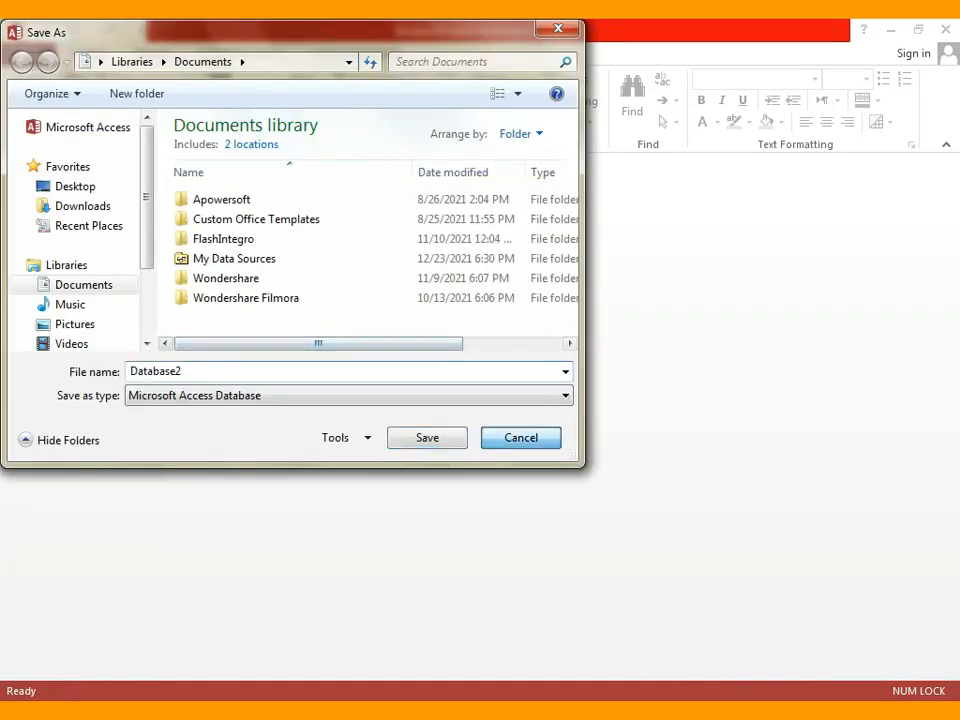
pyautogui.click(945, 166)
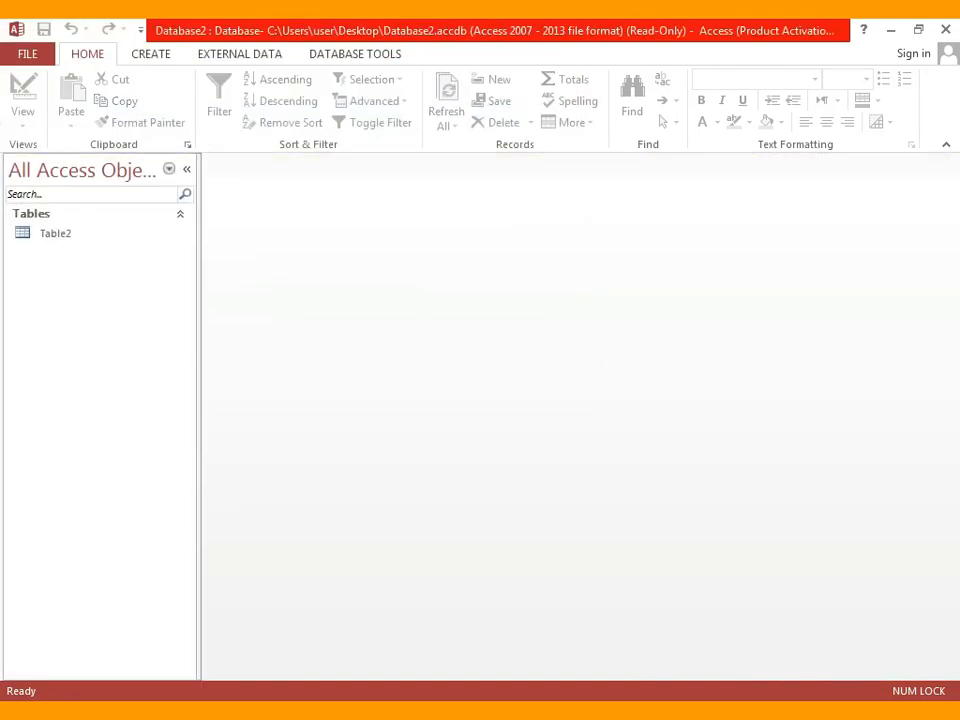
pyautogui.doubleClick(56, 233)
pyautogui.click(300, 185)
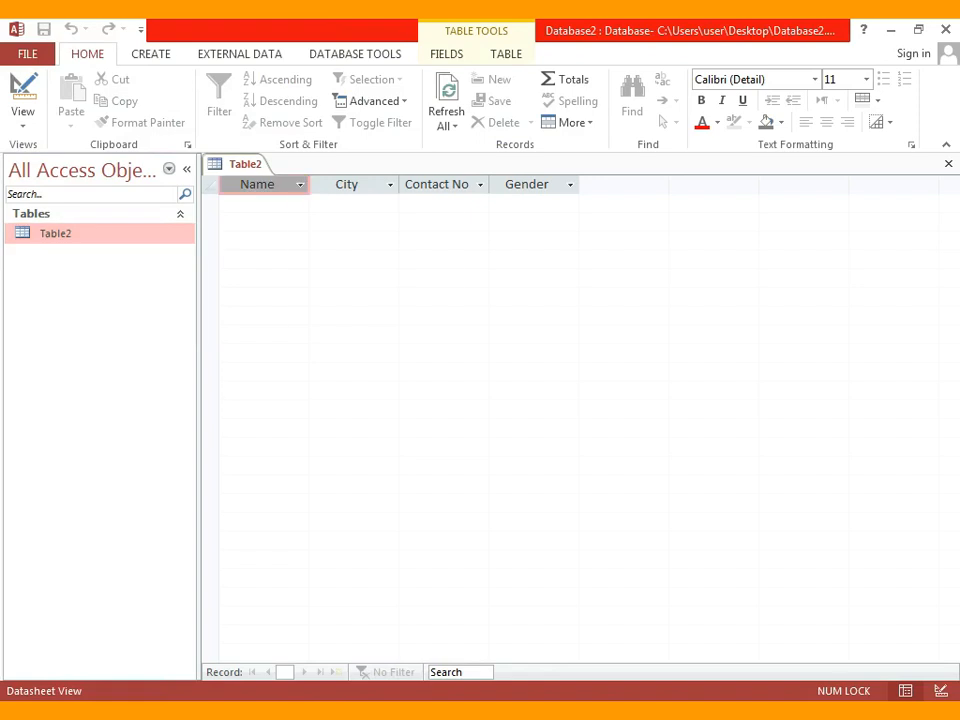
pyautogui.click(946, 30)
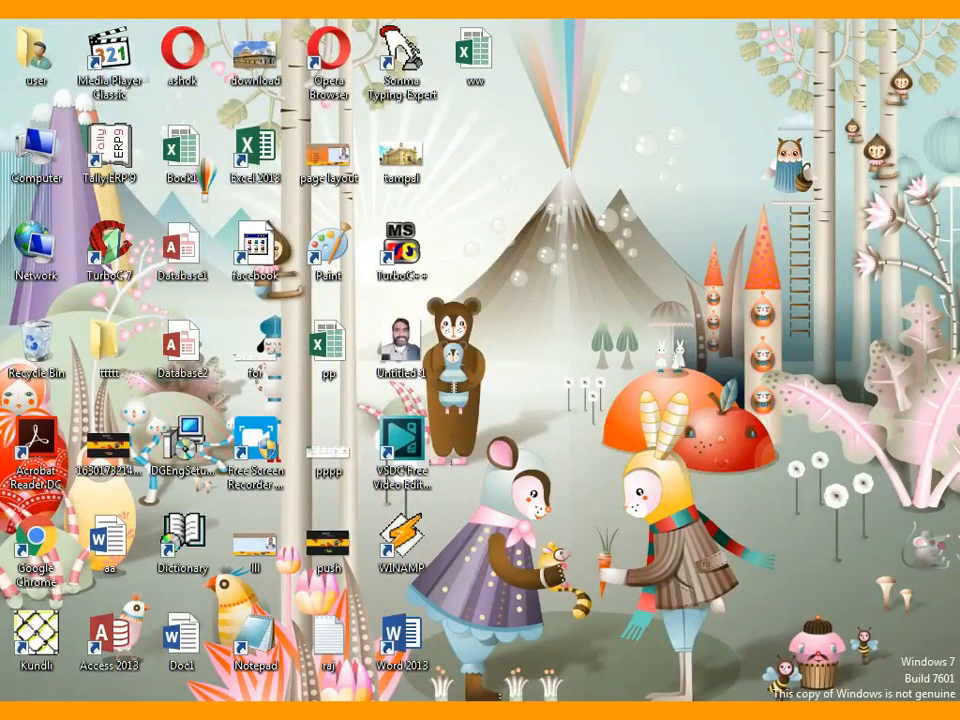
# Open Database1 from the desktop in Access, view its Table2, close Access and return to the ww workbook in Excel.
pyautogui.doubleClick(182, 248)
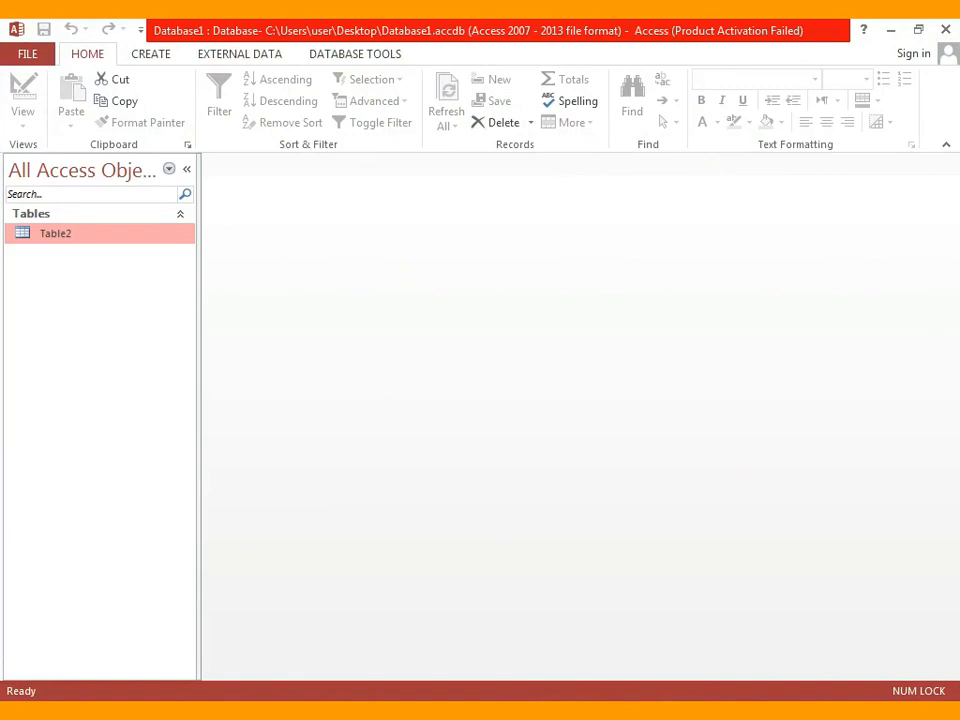
pyautogui.click(666, 552)
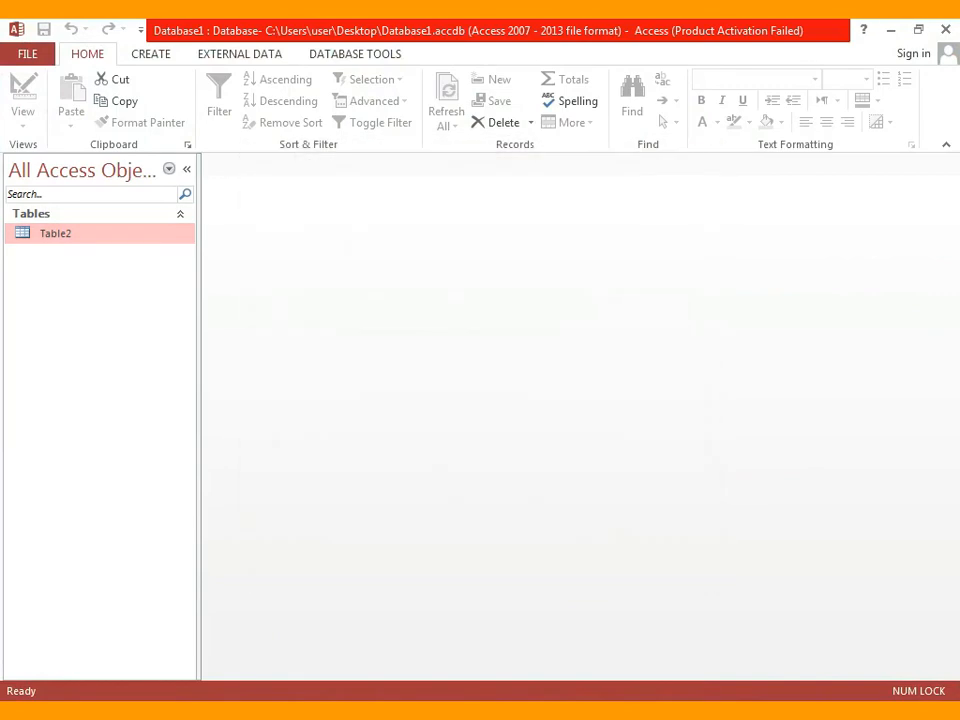
pyautogui.doubleClick(56, 234)
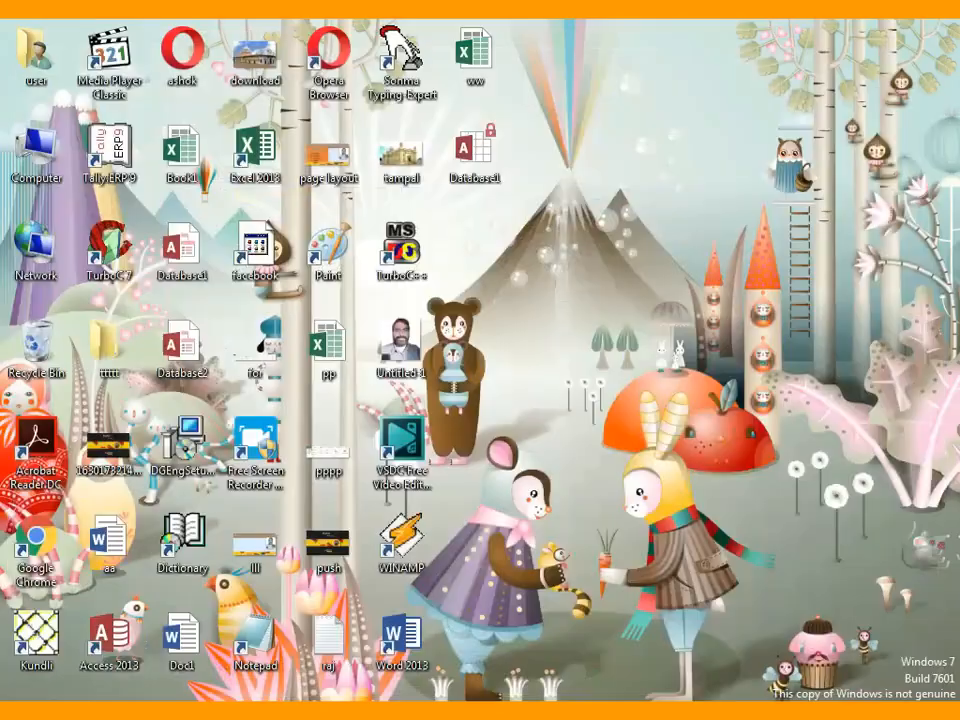
pyautogui.hotkey('alt', 'Tab')
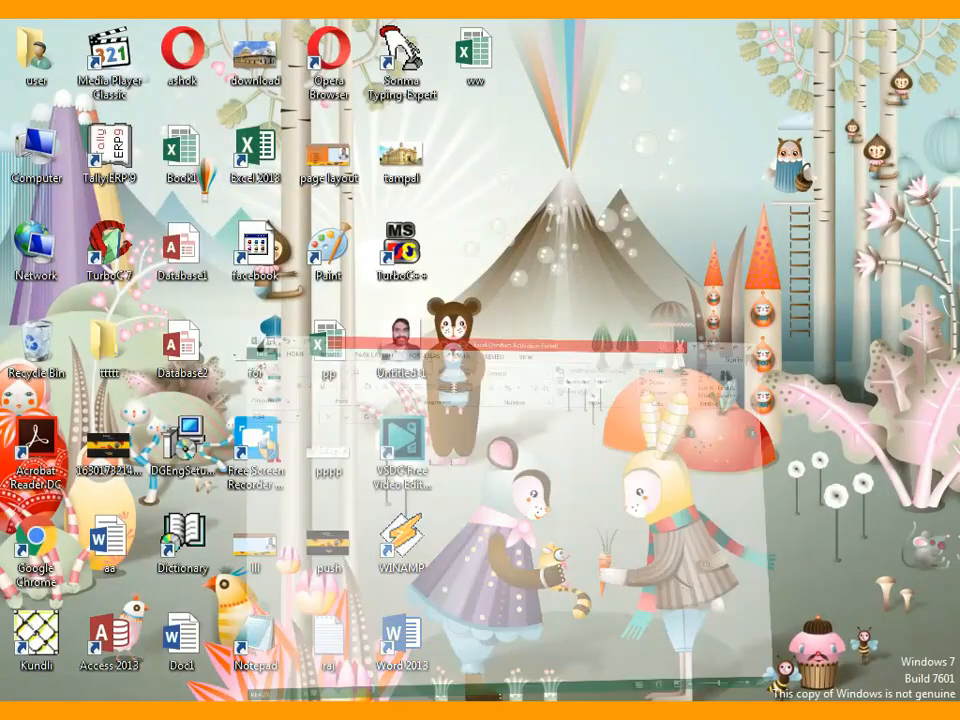
pyautogui.click(366, 356)
# Import the Access database Database1 from the Desktop as a table into the existing worksheet at cell F28.
pyautogui.click(193, 337)
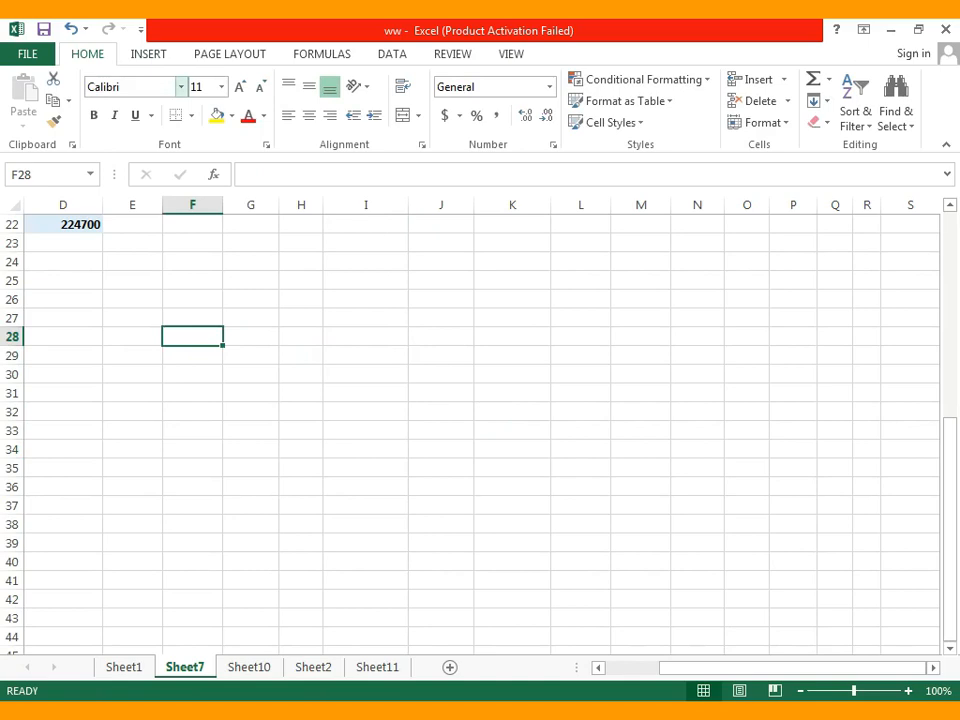
pyautogui.click(392, 54)
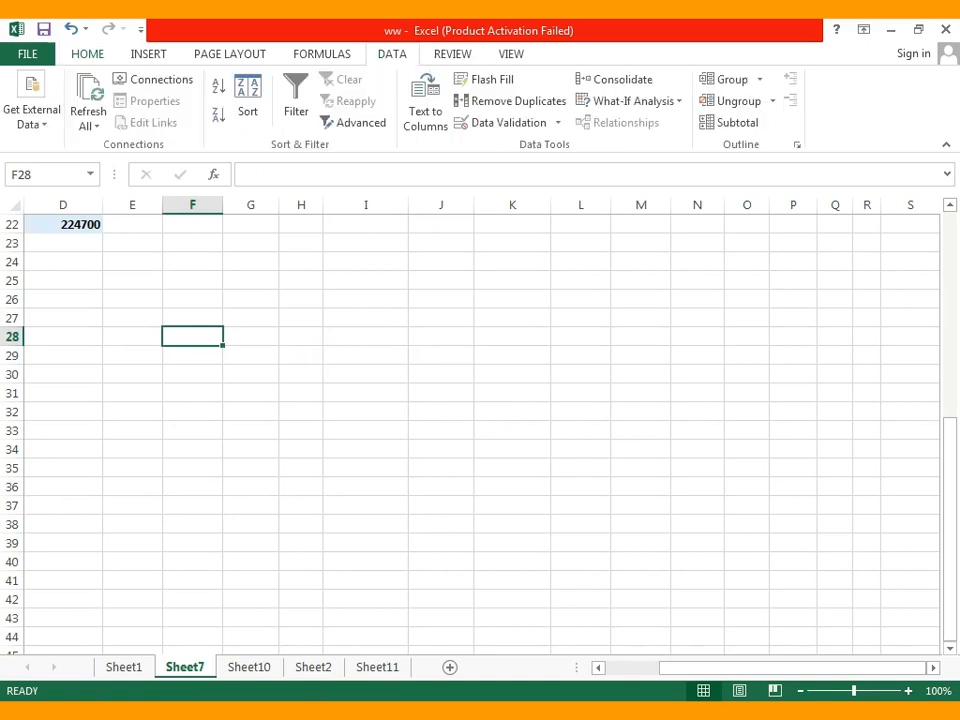
pyautogui.click(32, 112)
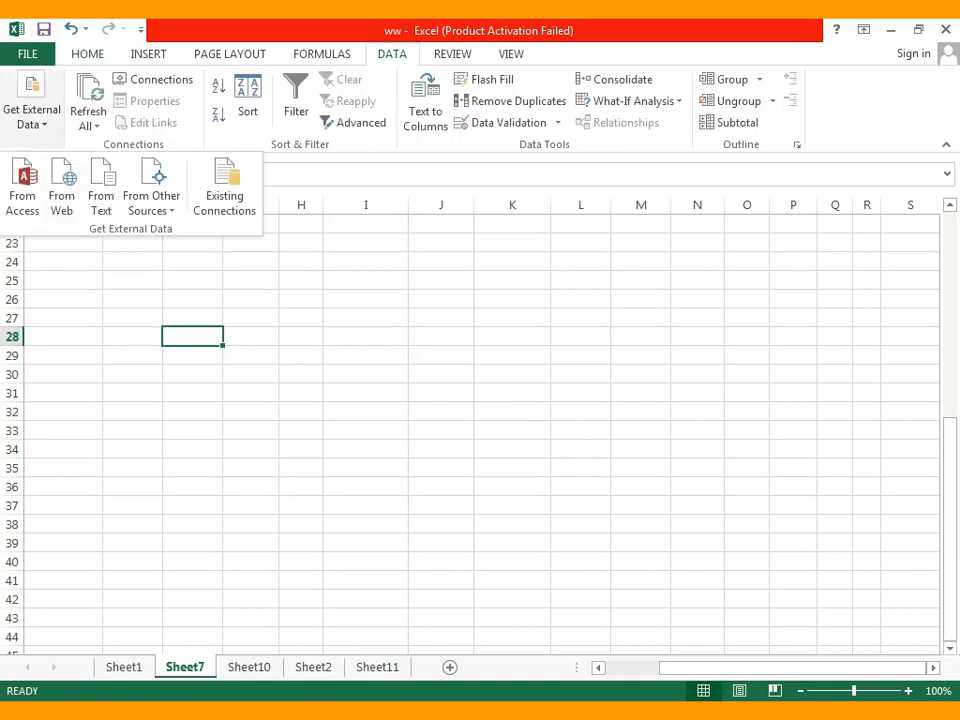
pyautogui.click(23, 187)
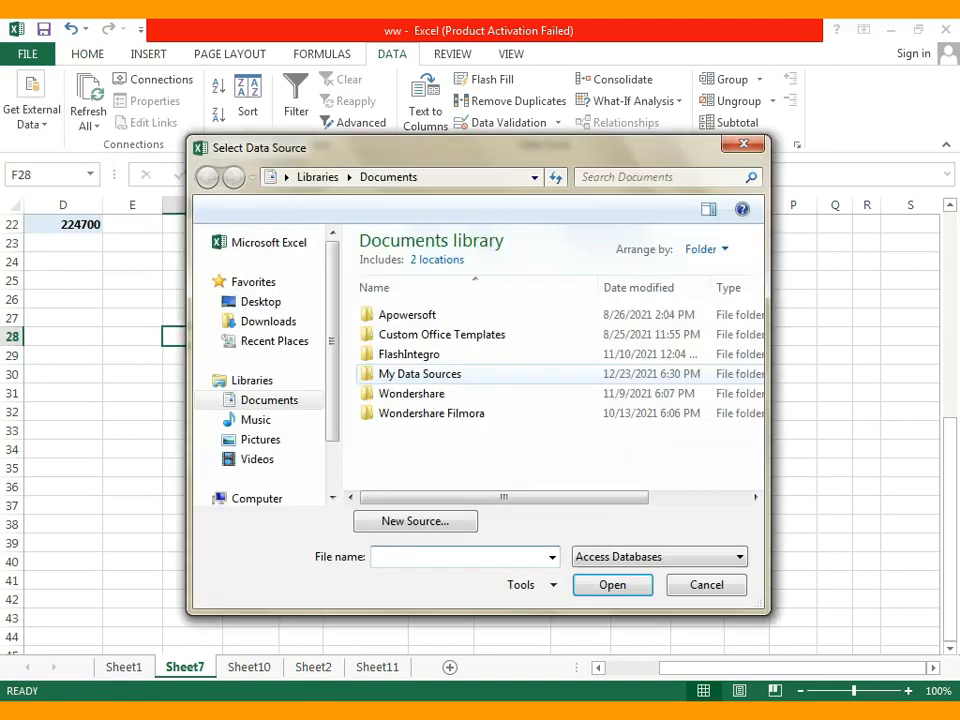
pyautogui.click(261, 302)
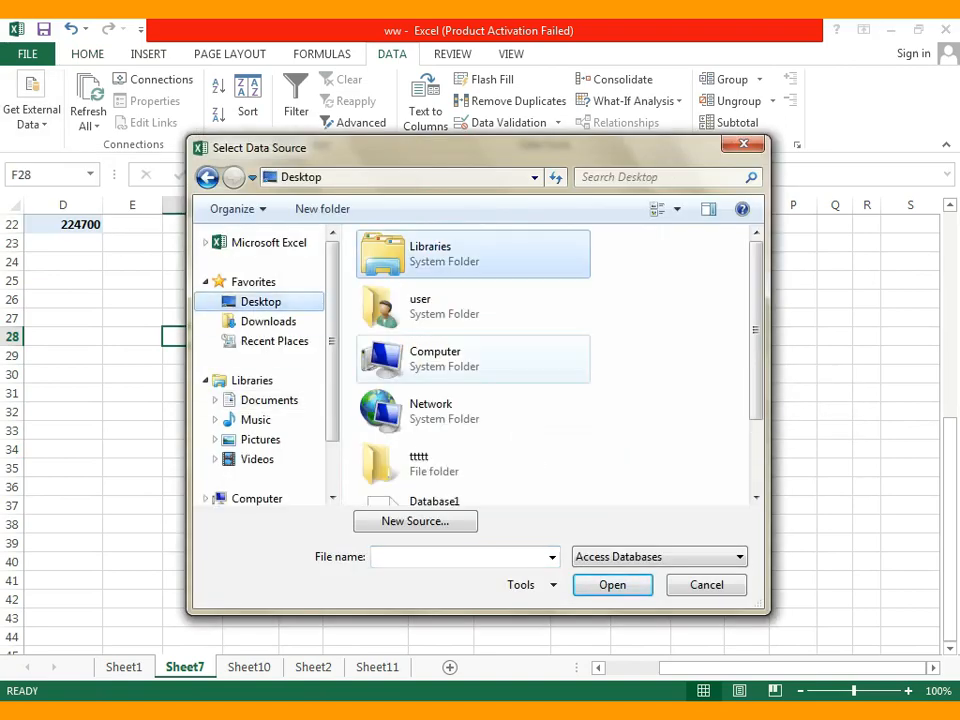
pyautogui.scroll(-1, 550, 360)
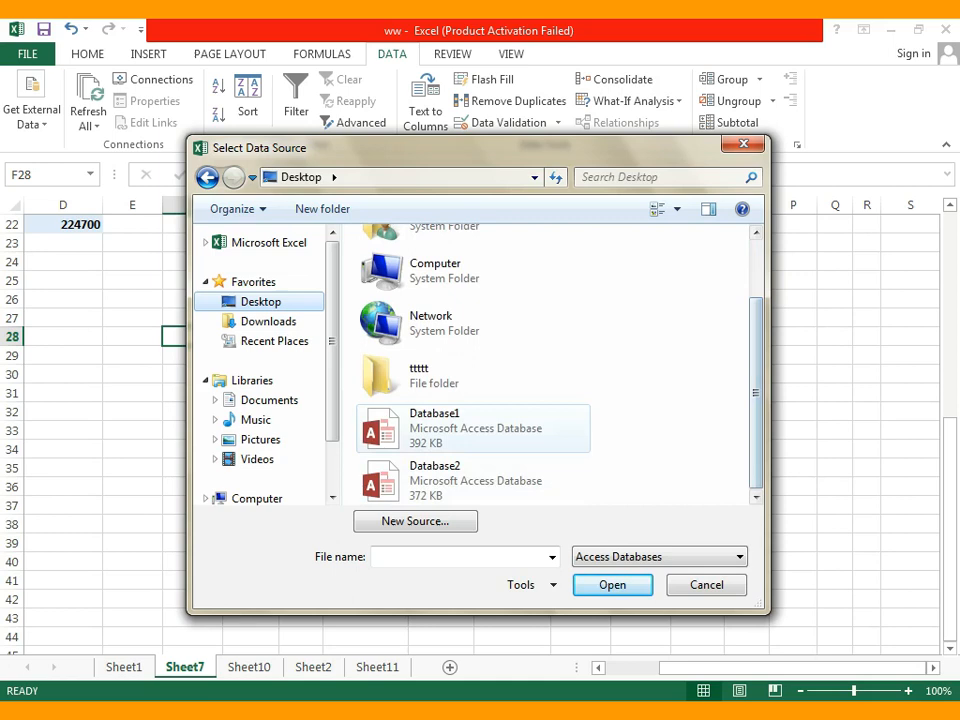
pyautogui.click(473, 428)
pyautogui.click(612, 585)
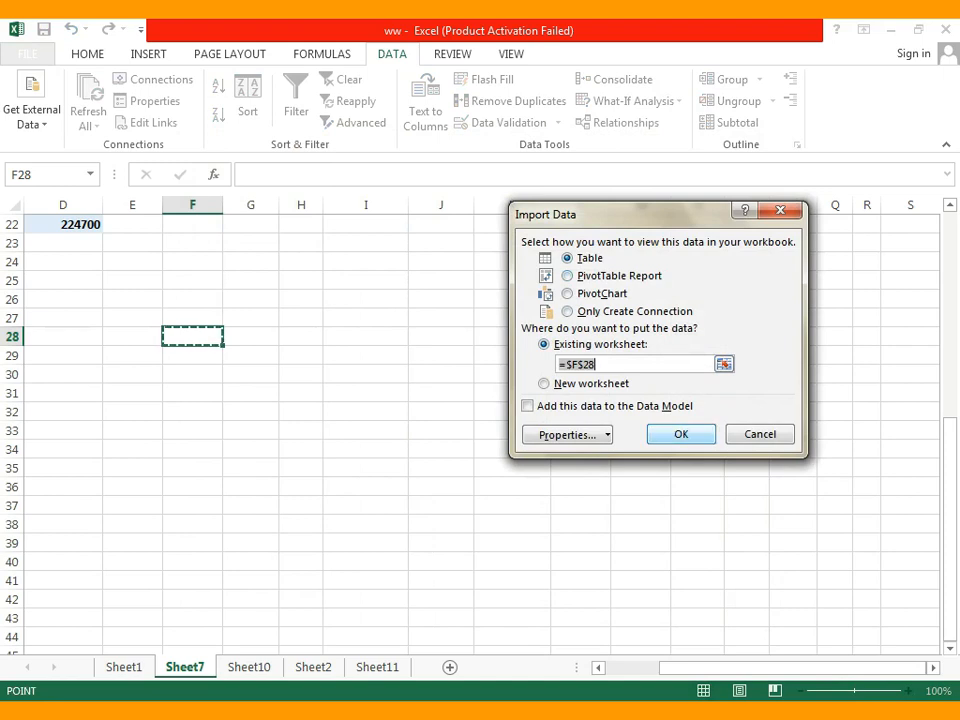
pyautogui.press('Return')
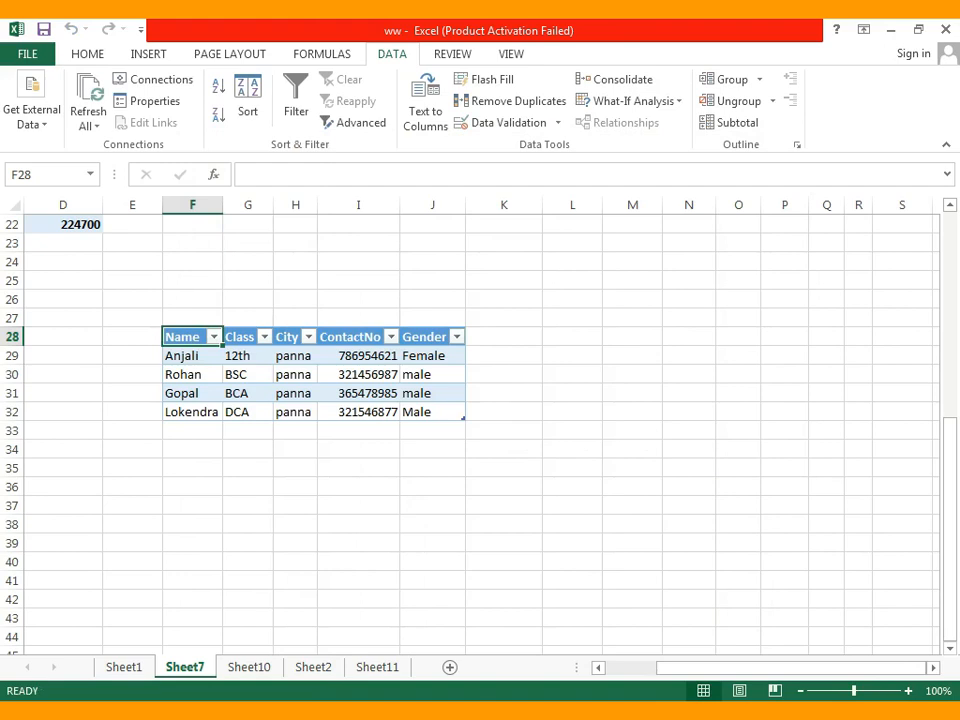
pyautogui.click(572, 487)
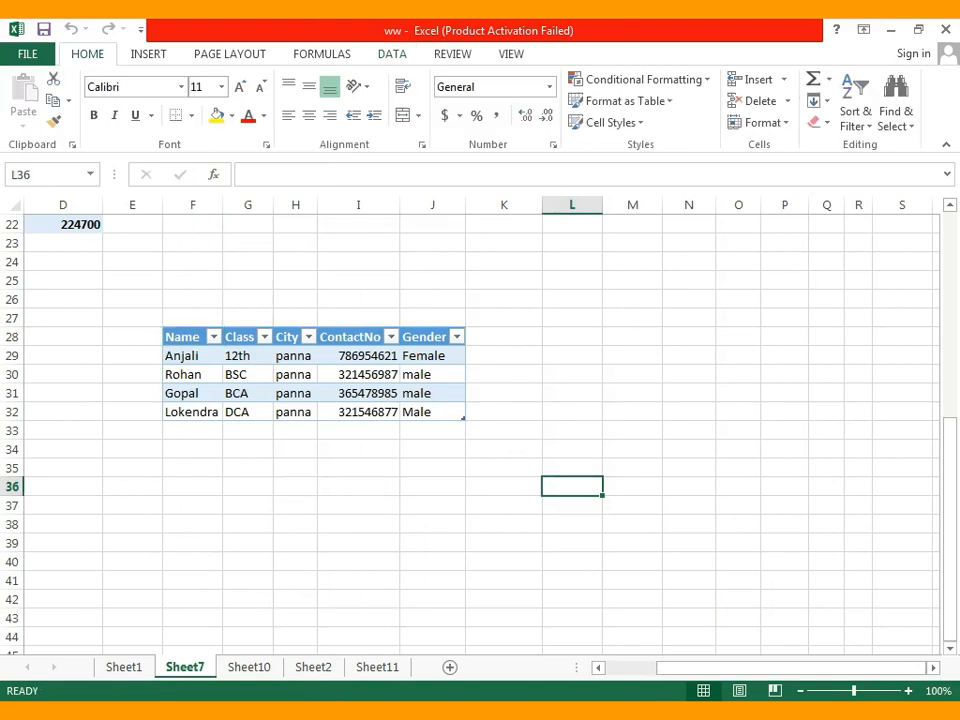
# Start a text file import at cell L28 and choose the raj text file from the Desktop as its source.
pyautogui.click(572, 337)
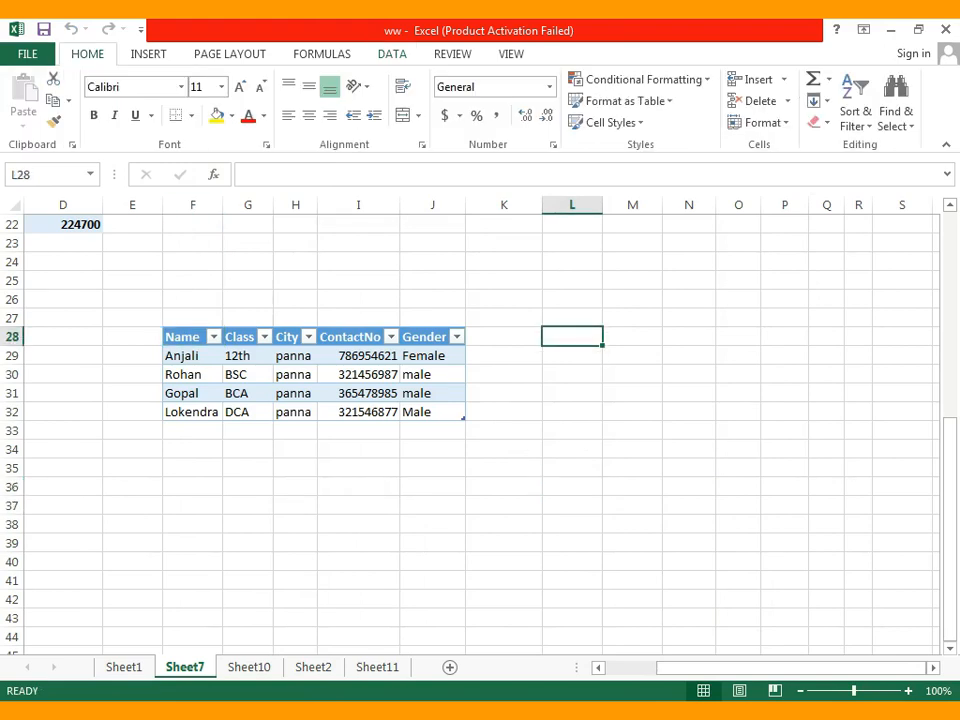
pyautogui.click(392, 54)
pyautogui.click(31, 110)
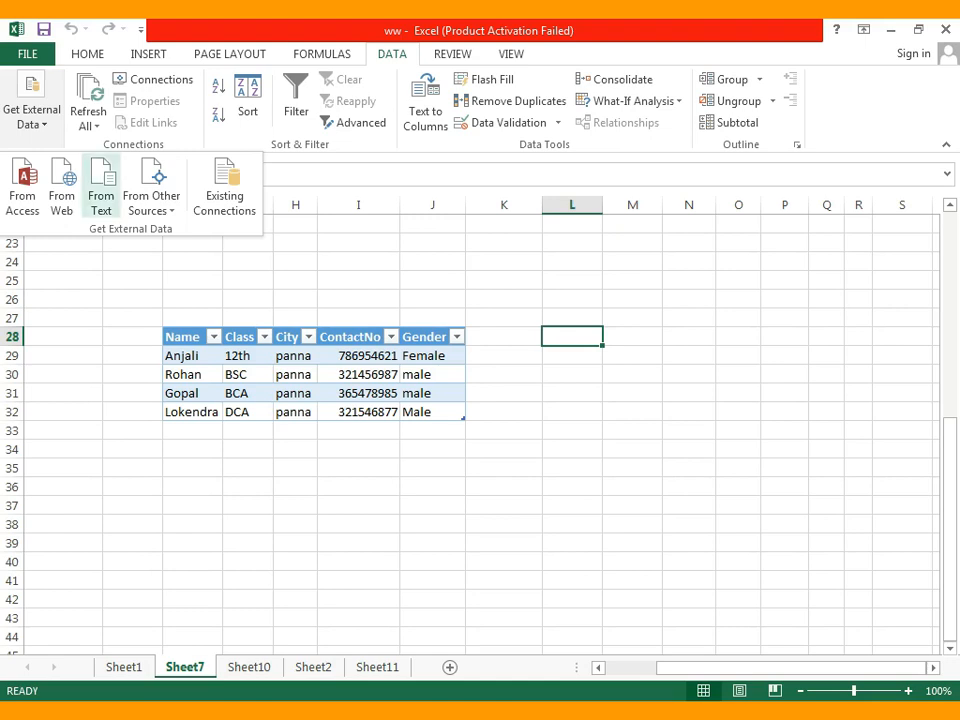
pyautogui.click(101, 195)
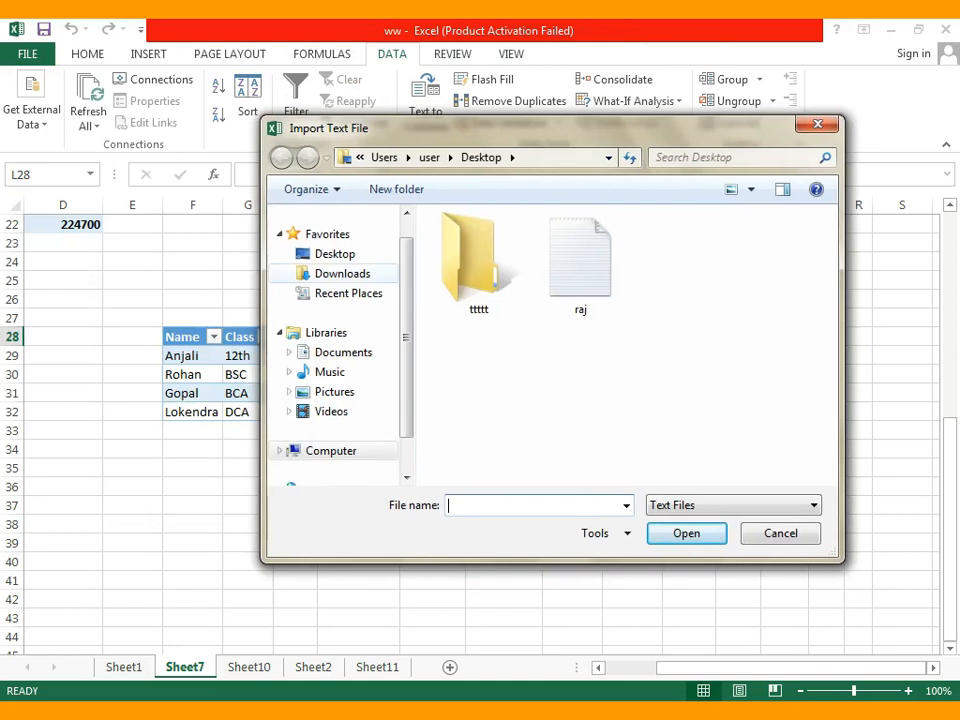
pyautogui.click(342, 273)
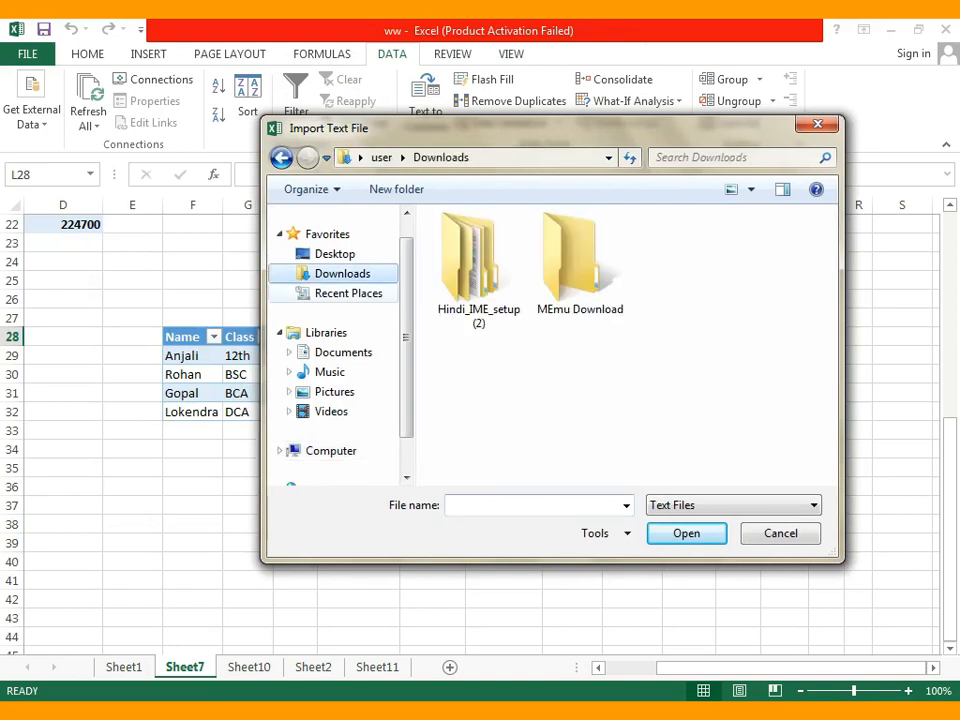
pyautogui.click(348, 293)
pyautogui.click(343, 352)
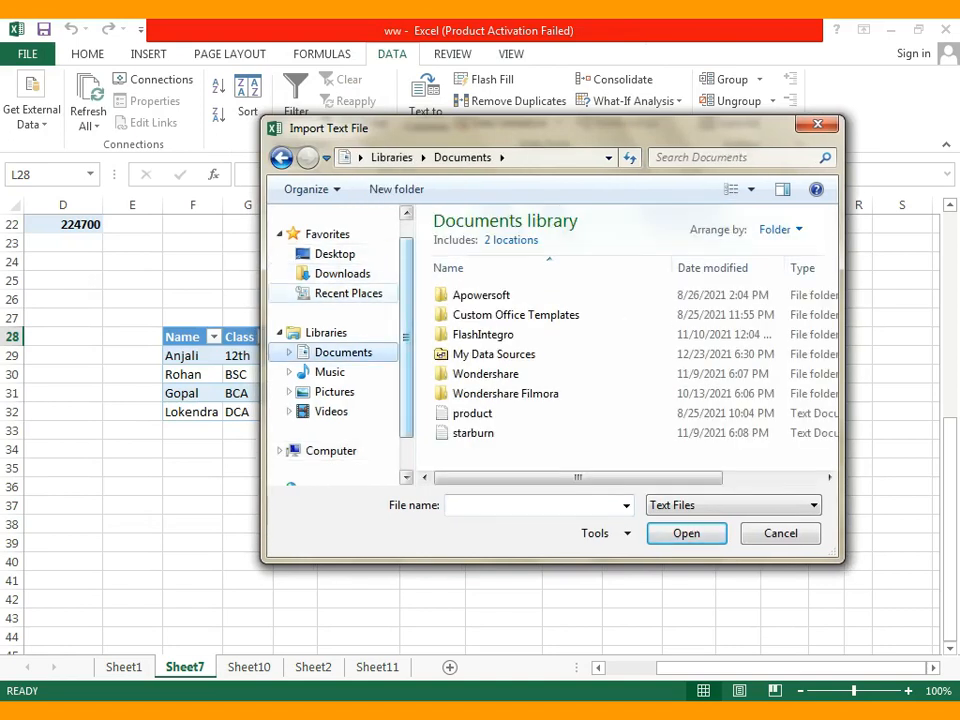
pyautogui.click(335, 254)
pyautogui.moveTo(406, 310); pyautogui.dragTo(406, 345)
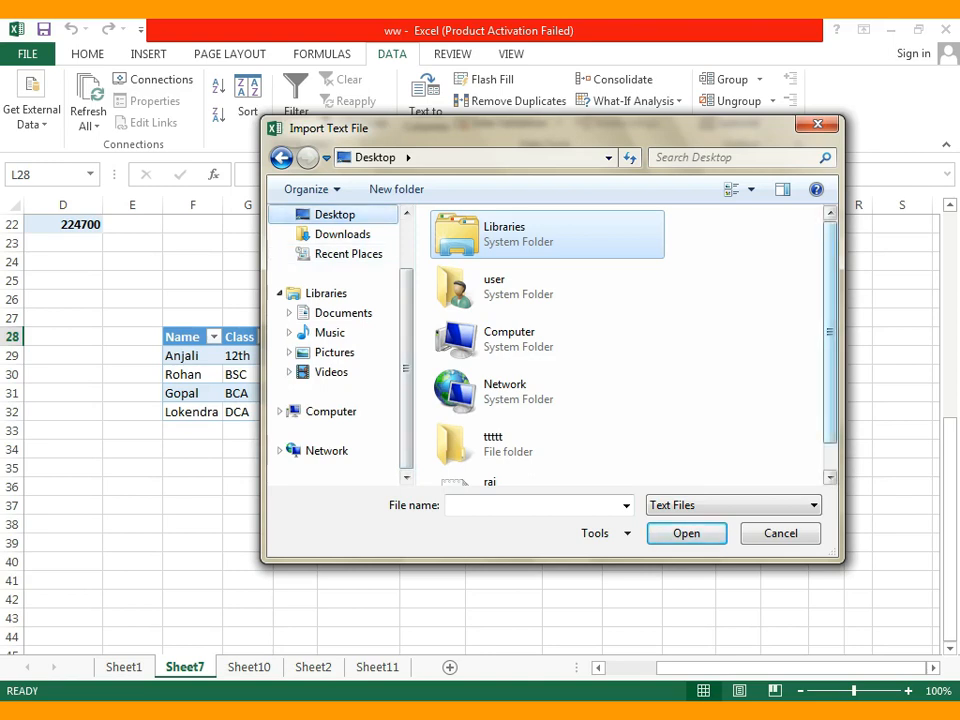
pyautogui.scroll(-1, 622, 357)
pyautogui.click(521, 461)
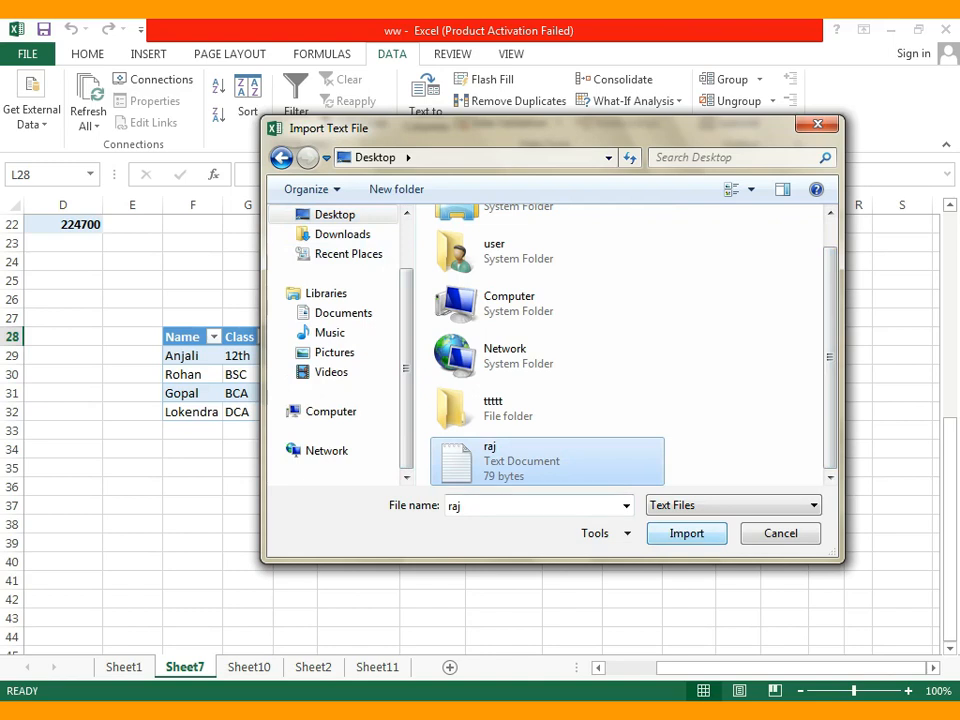
pyautogui.click(687, 533)
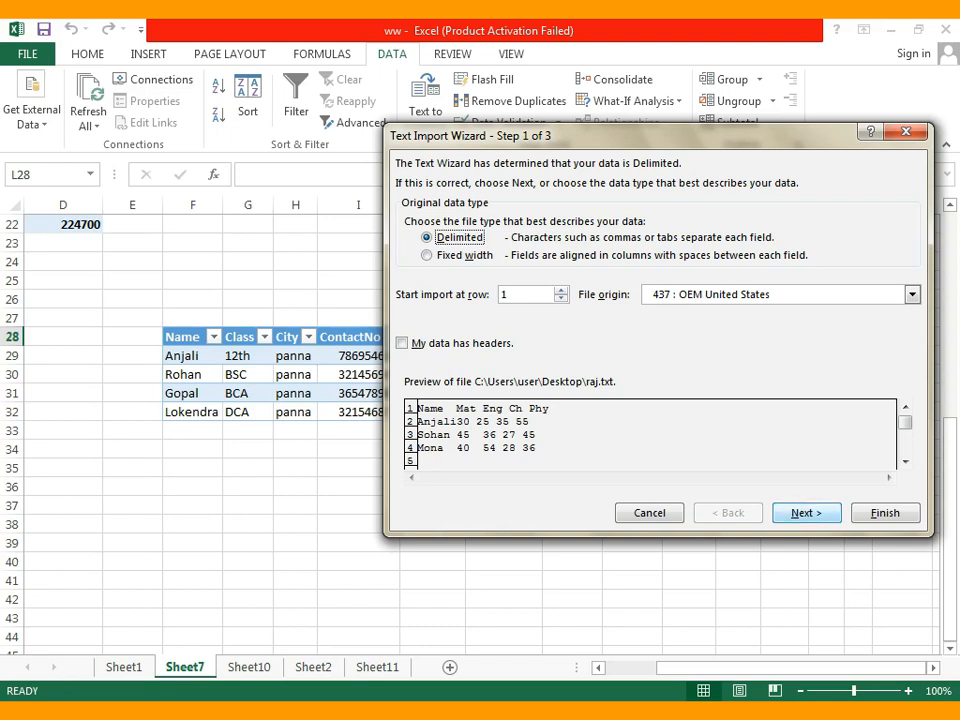
# Keep the Delimited data type in the Text Import Wizard and replace the Tab delimiter with Space.
pyautogui.moveTo(640, 135); pyautogui.dragTo(466, 127)
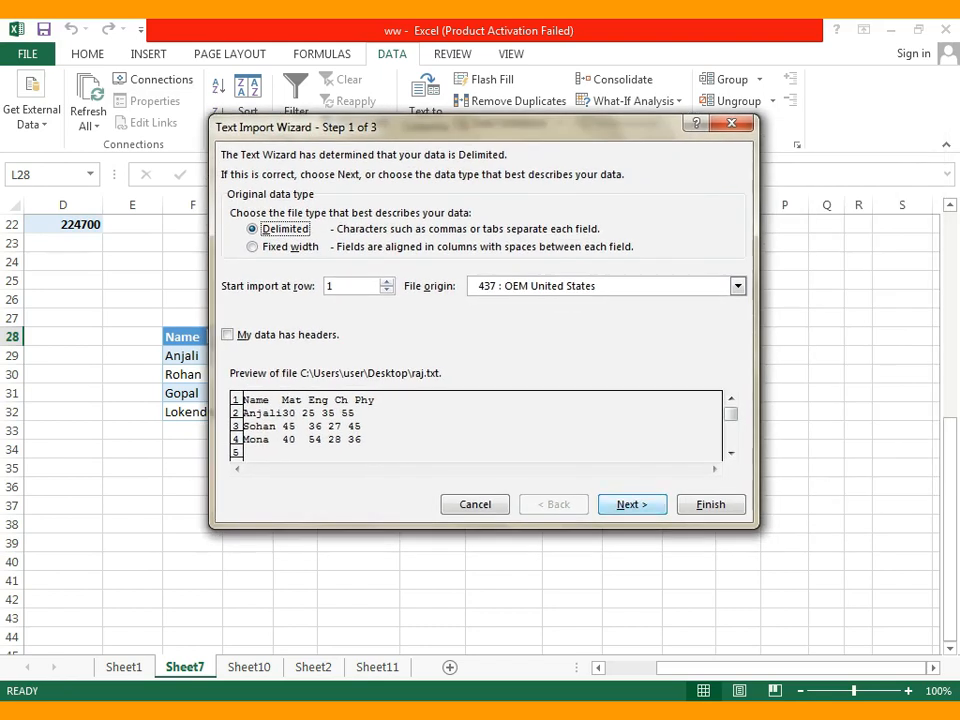
pyautogui.press('Return')
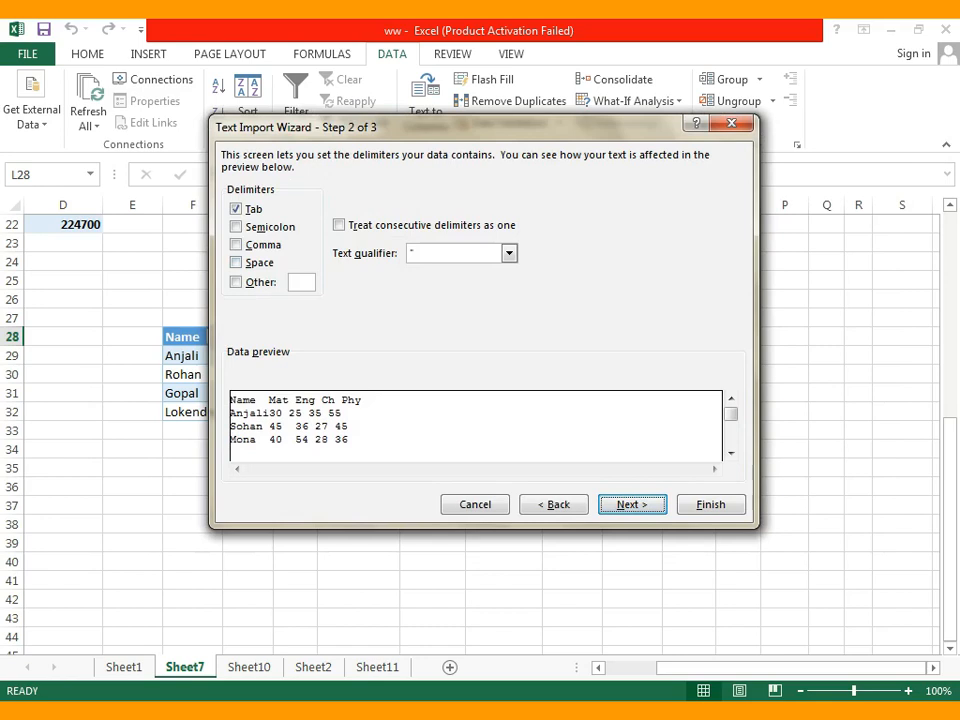
pyautogui.click(236, 209)
pyautogui.click(236, 263)
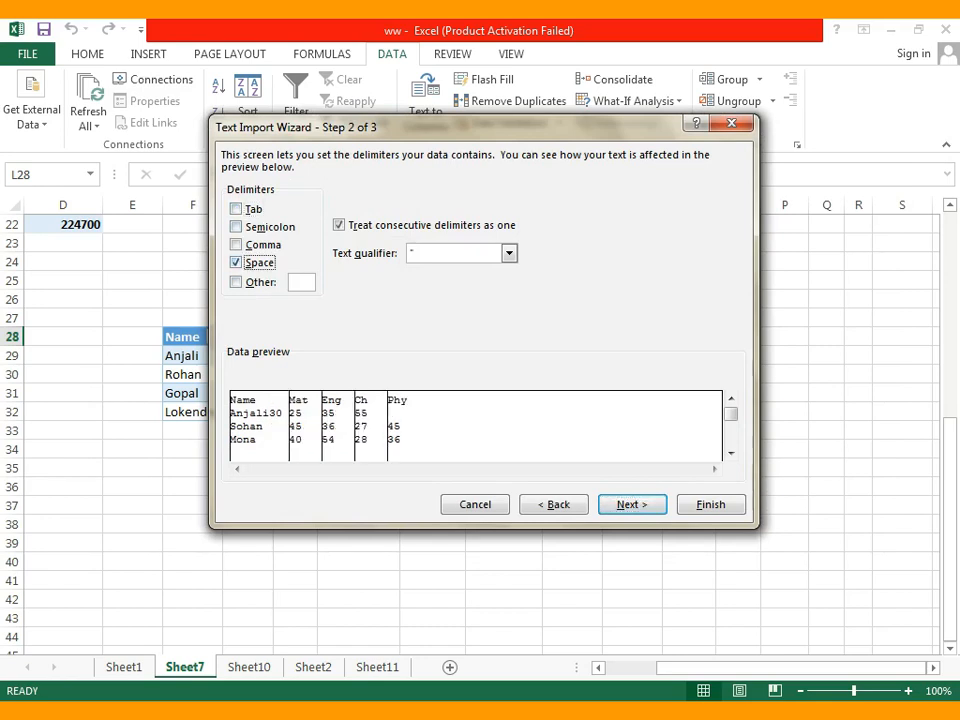
# Clear the Space delimiter, revisit the wizard's data type page, and return to enable the Space delimiter again.
pyautogui.press('space')
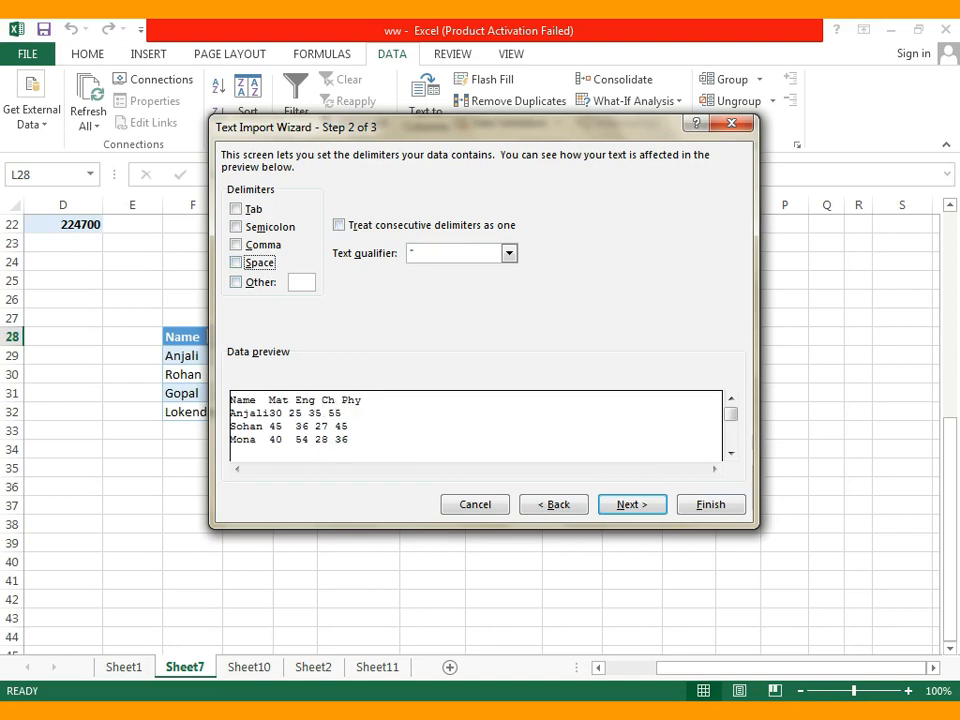
pyautogui.hotkey('alt', 'b')
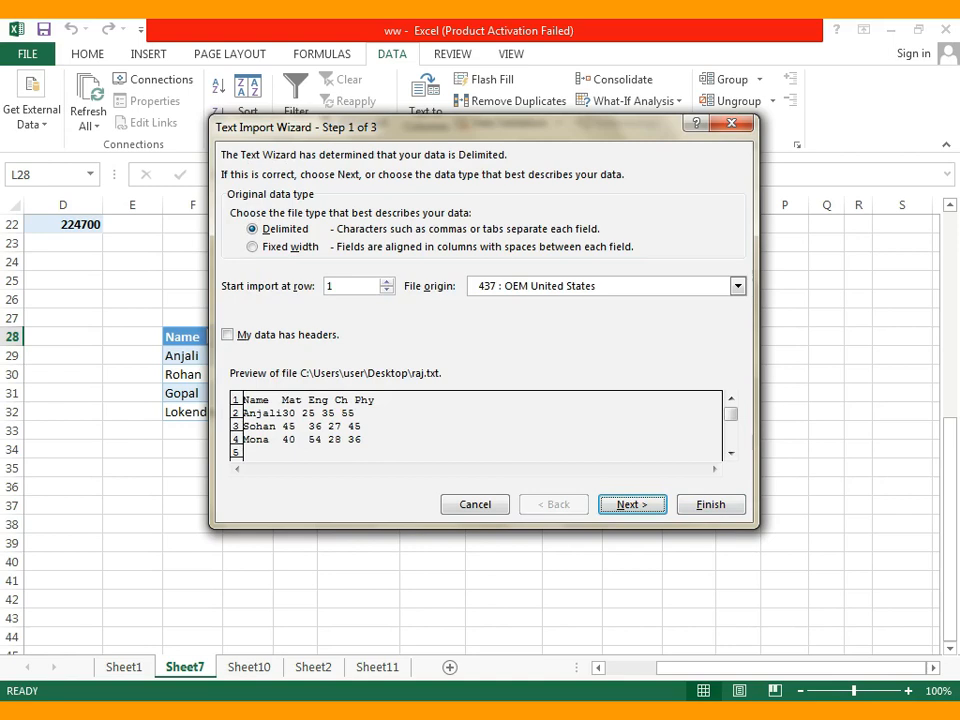
pyautogui.hotkey('alt', 'n')
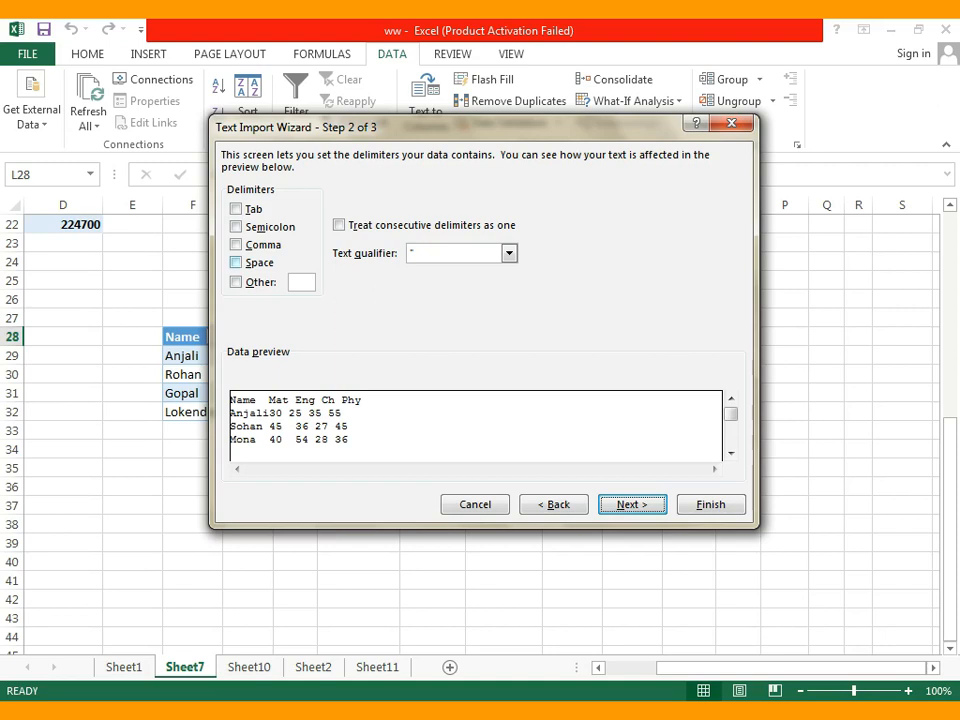
pyautogui.click(236, 262)
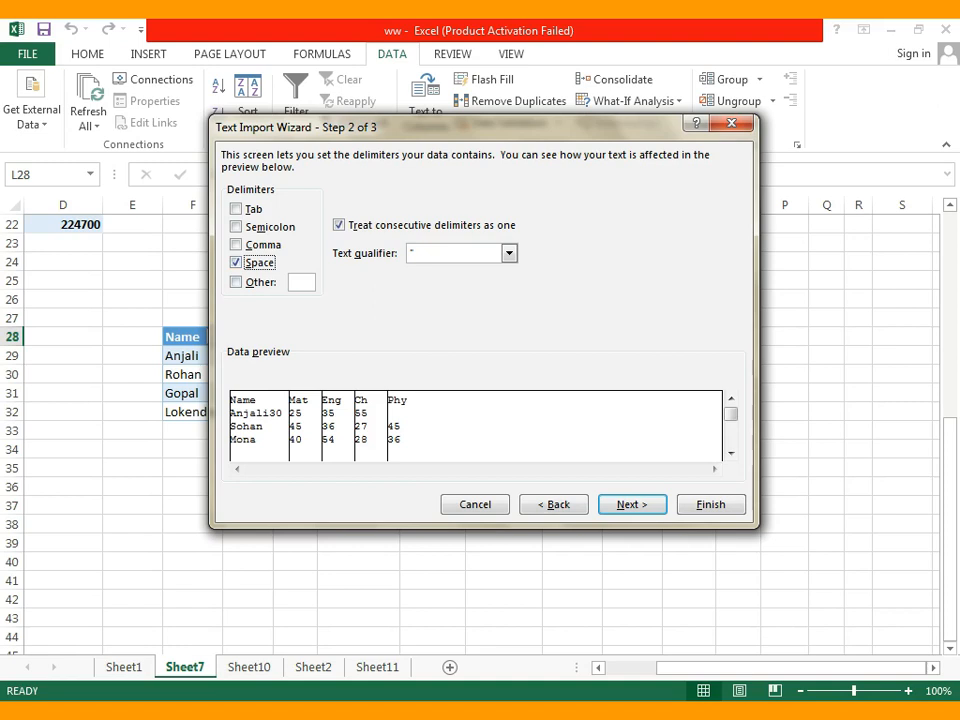
# Finish the text import with the General column format, placing the data in the existing worksheet at cell L28.
pyautogui.press('Return')
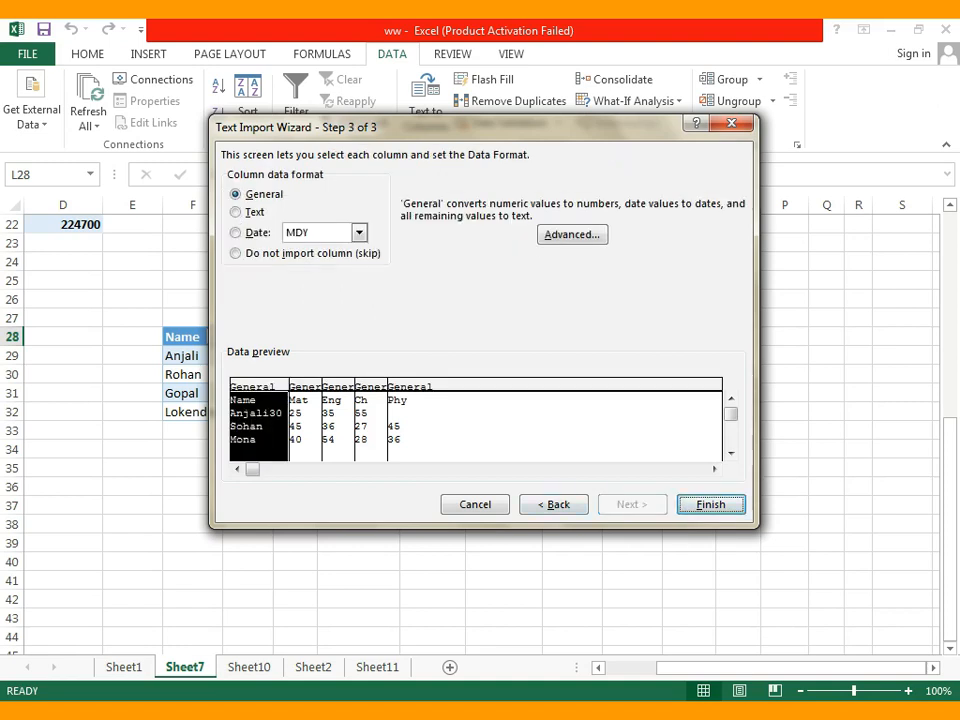
pyautogui.press('Return')
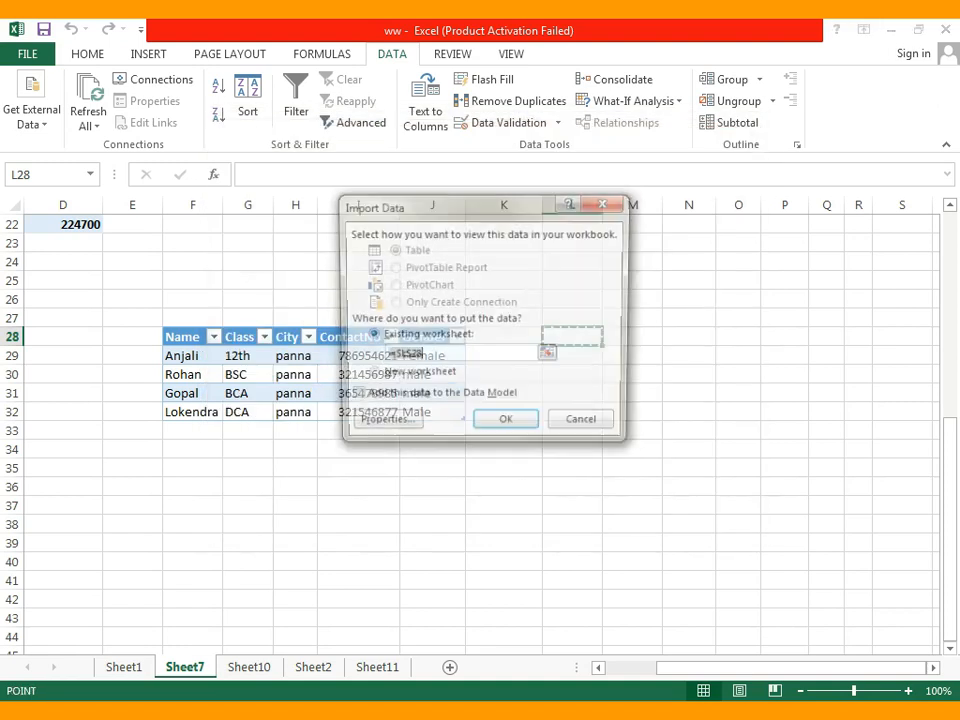
pyautogui.press('Return')
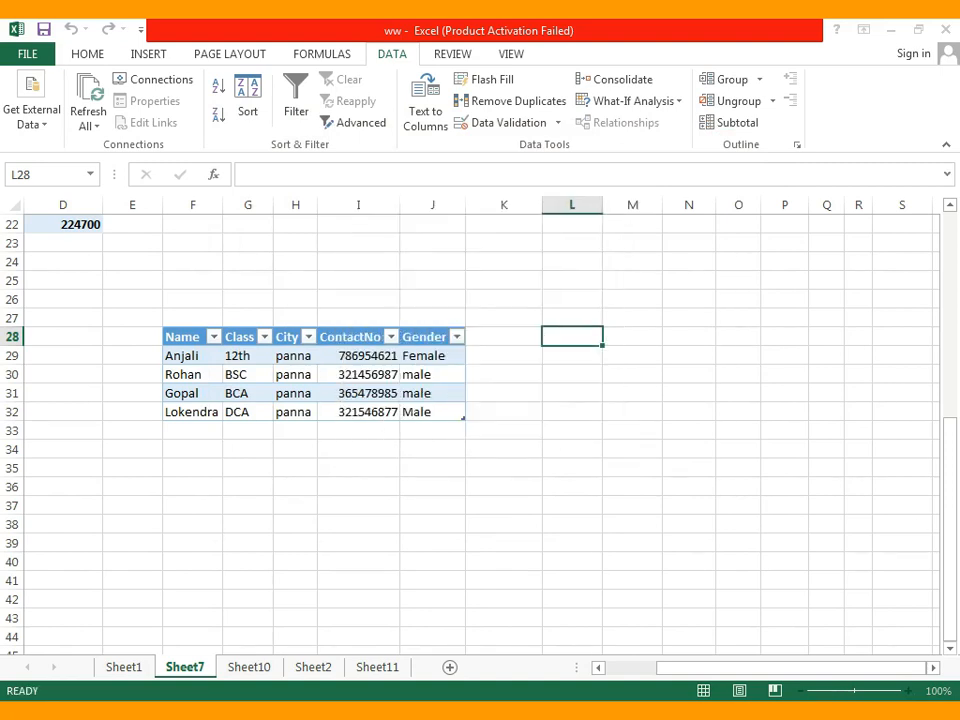
pyautogui.click(687, 468)
pyautogui.moveTo(568, 337); pyautogui.dragTo(688, 412)
pyautogui.click(720, 524)
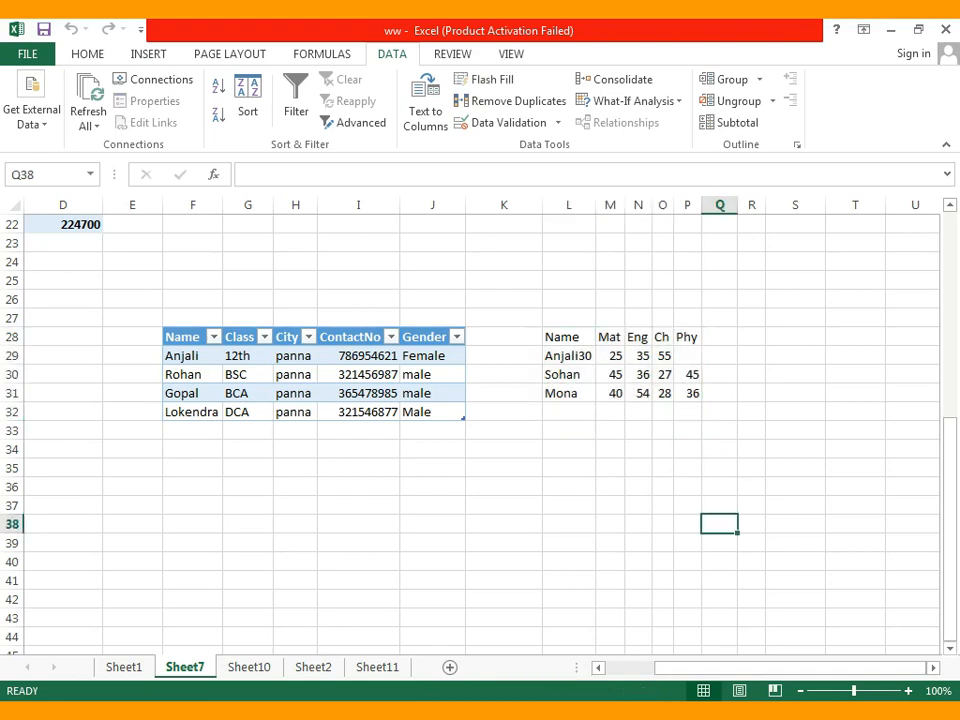
# Widen columns M to P of the imported text data and look over its subject headings and marks.
pyautogui.moveTo(701, 205); pyautogui.dragTo(731, 205)
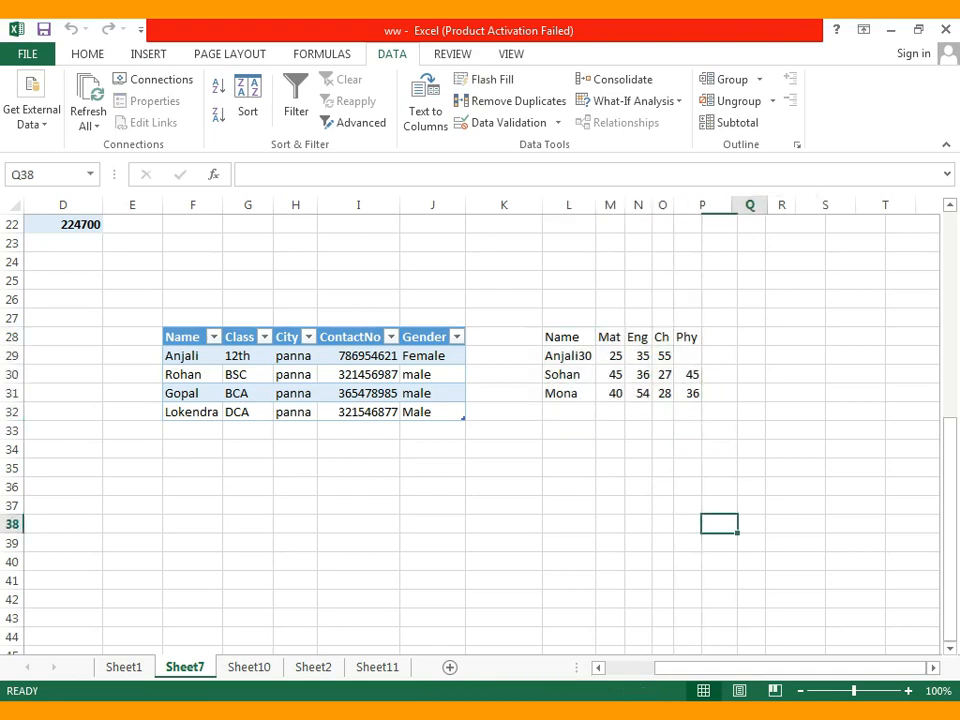
pyautogui.moveTo(673, 205); pyautogui.dragTo(647, 205)
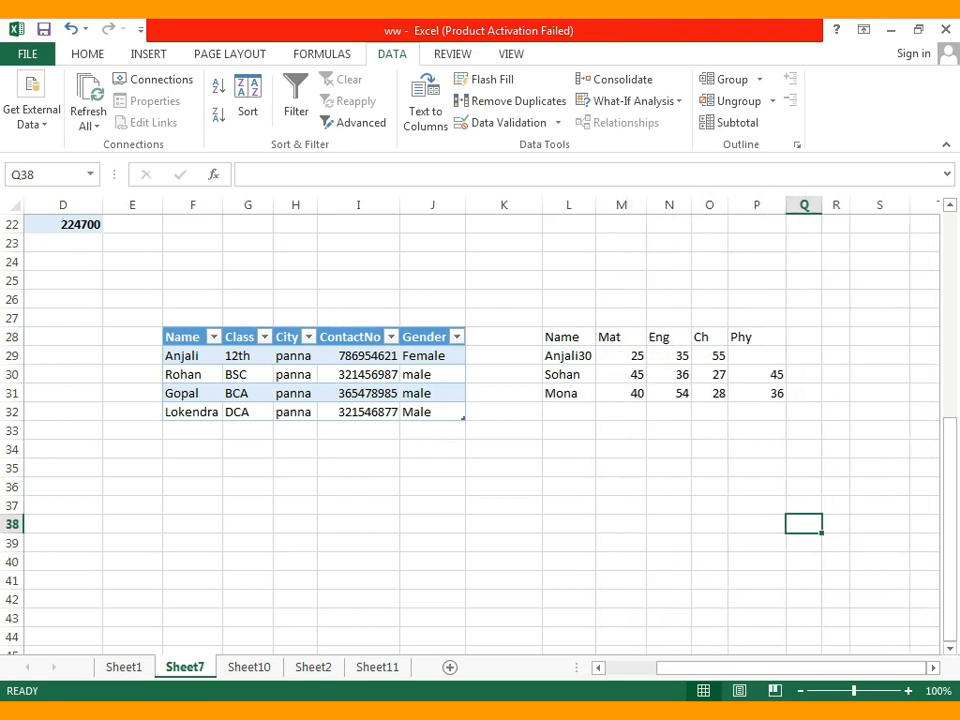
pyautogui.click(621, 337)
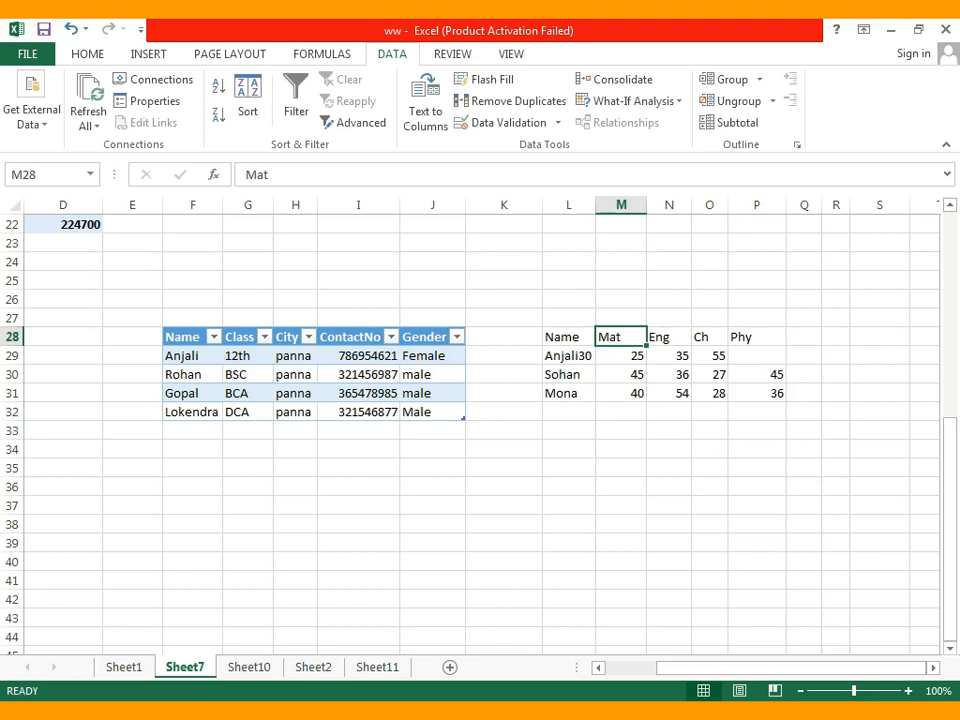
pyautogui.click(669, 337)
pyautogui.click(709, 337)
pyautogui.click(757, 337)
pyautogui.click(709, 449)
pyautogui.moveTo(568, 337); pyautogui.dragTo(757, 393)
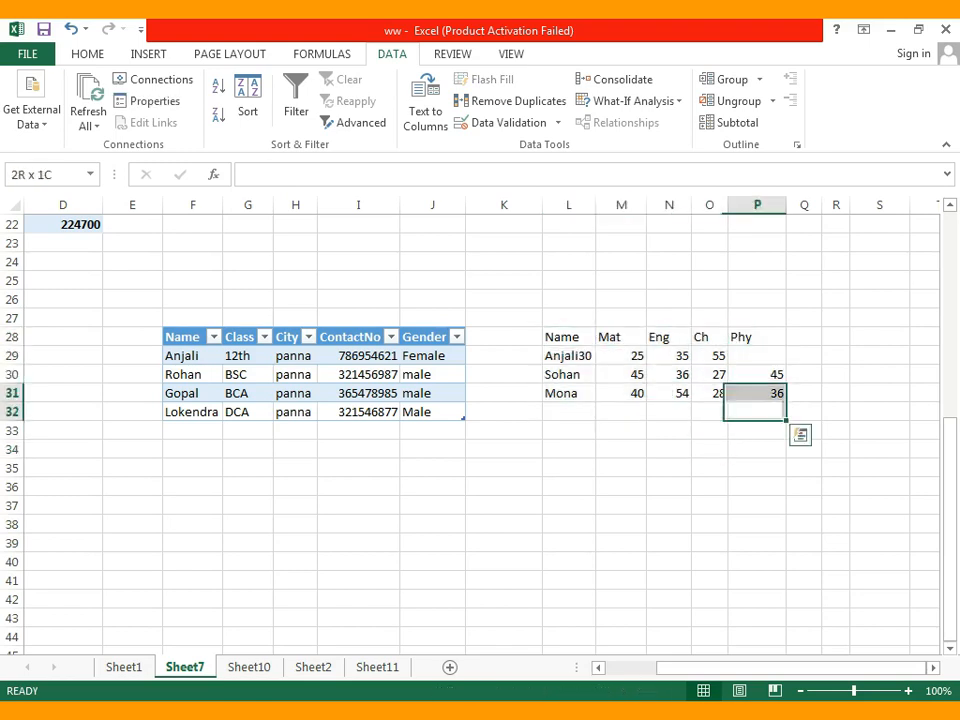
pyautogui.click(709, 449)
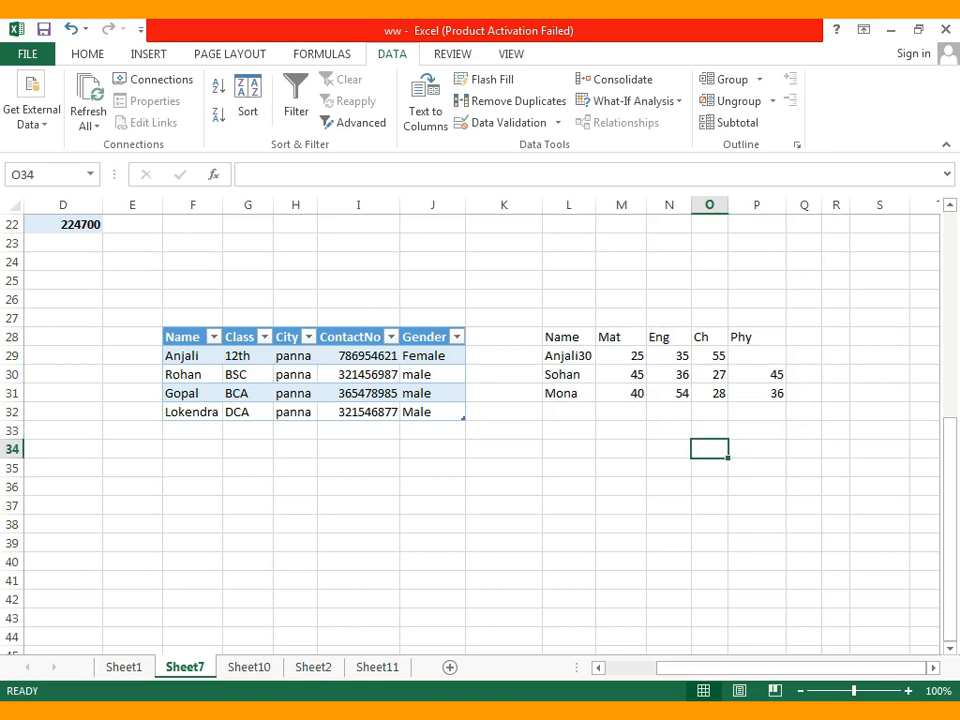
# Undo the width changes of columns M, N and O in the imported text data.
pyautogui.hotkey('ctrl', 'z')
pyautogui.click(735, 356)
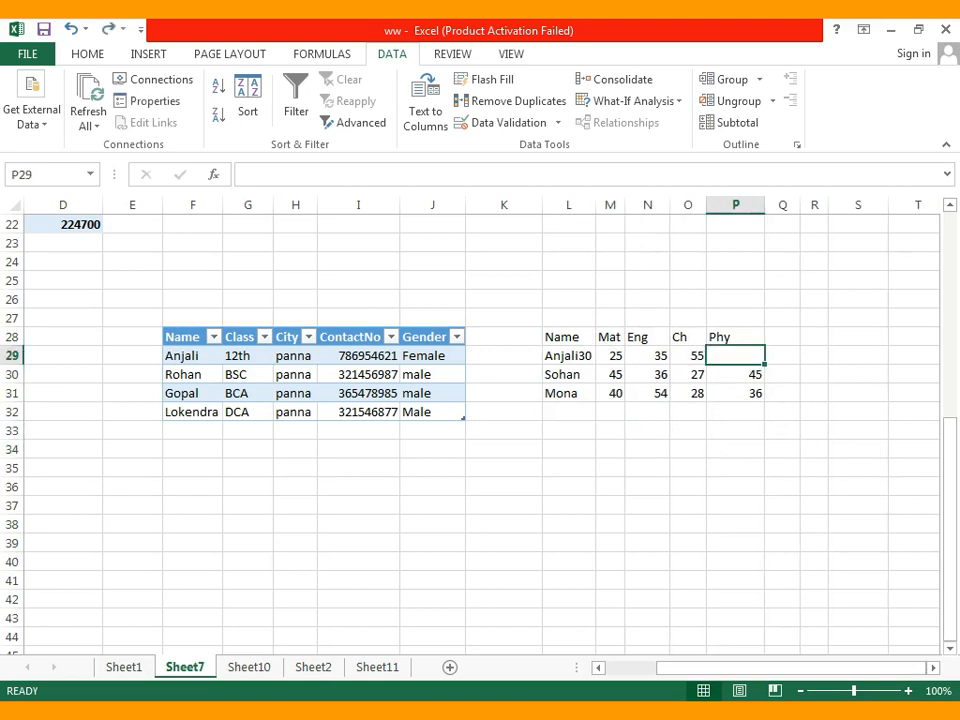
pyautogui.hotkey('ctrl', 'z')
pyautogui.hotkey('ctrl', 'z')
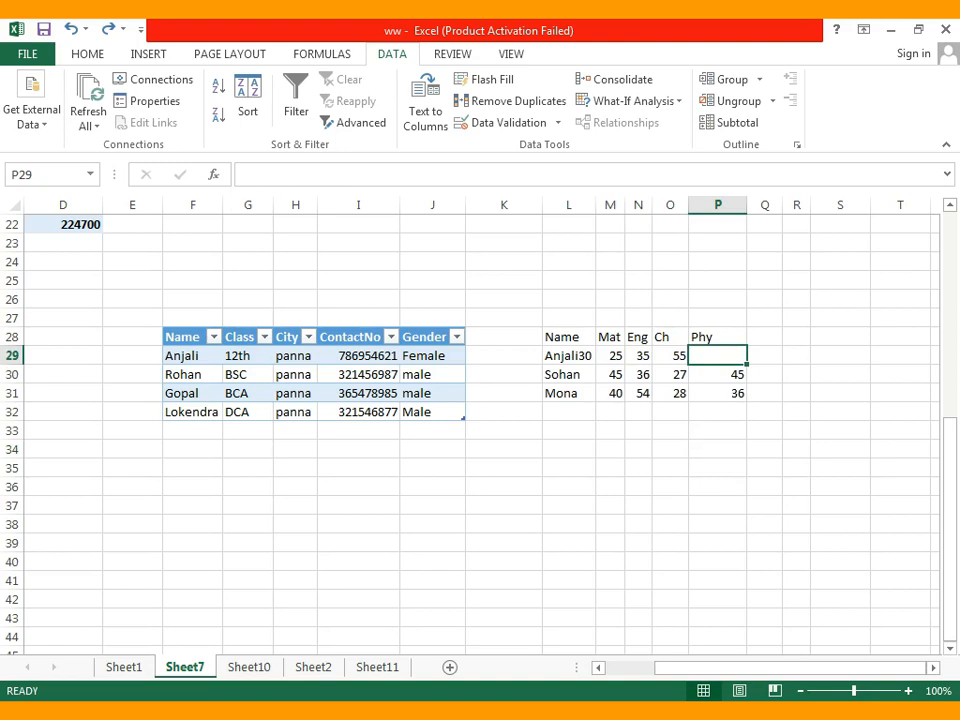
pyautogui.click(703, 449)
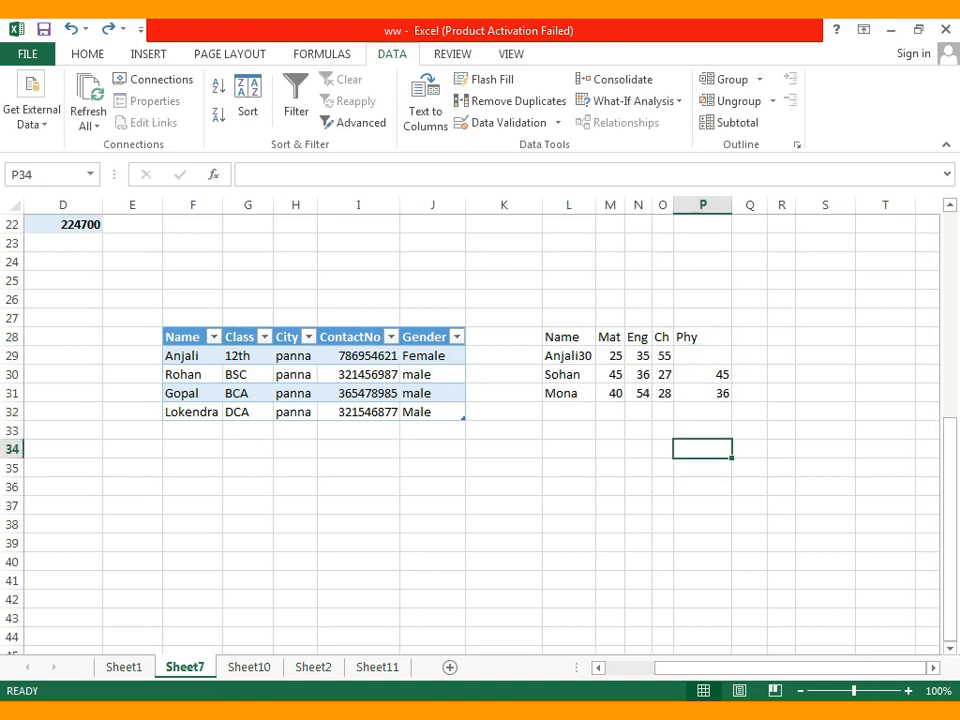
pyautogui.moveTo(568, 337); pyautogui.dragTo(703, 412)
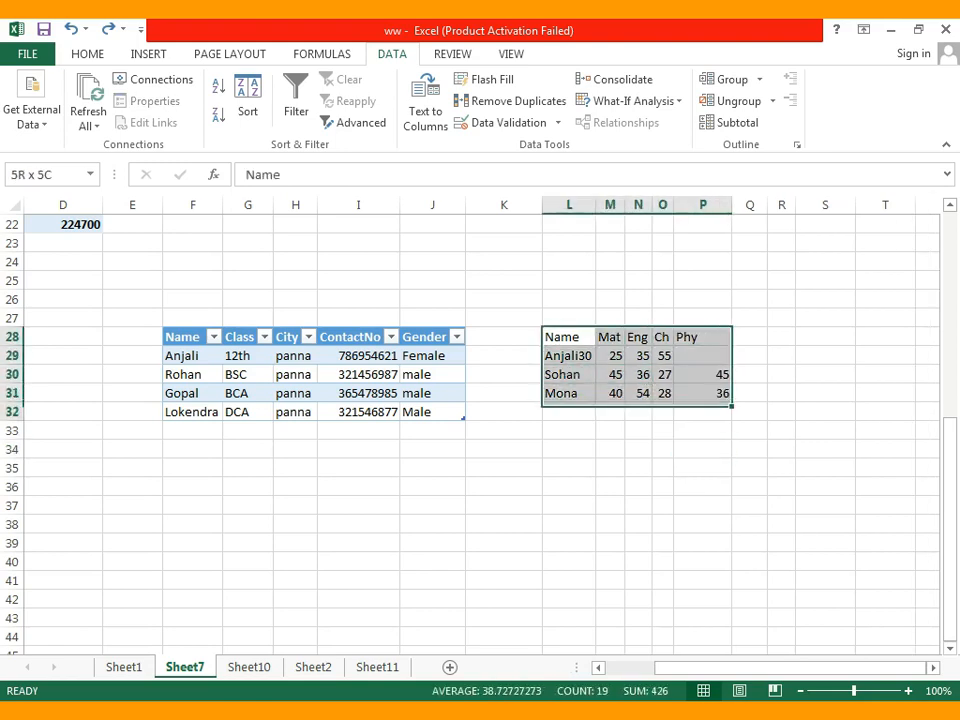
pyautogui.click(703, 468)
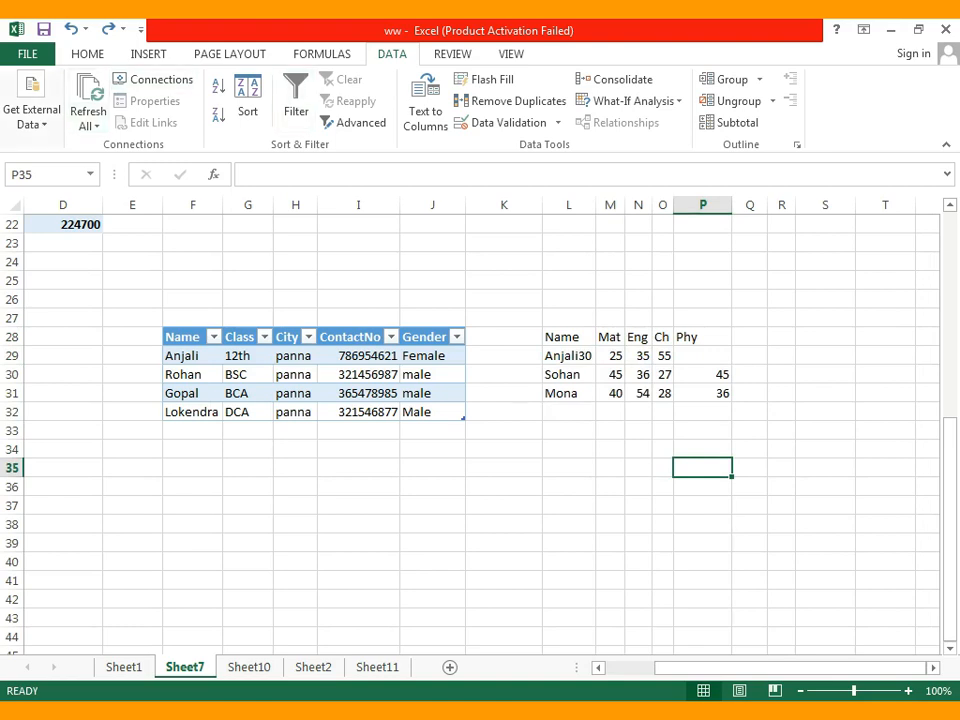
# Examine the other external data sources offered for import and the refresh options for existing connections.
pyautogui.click(31, 110)
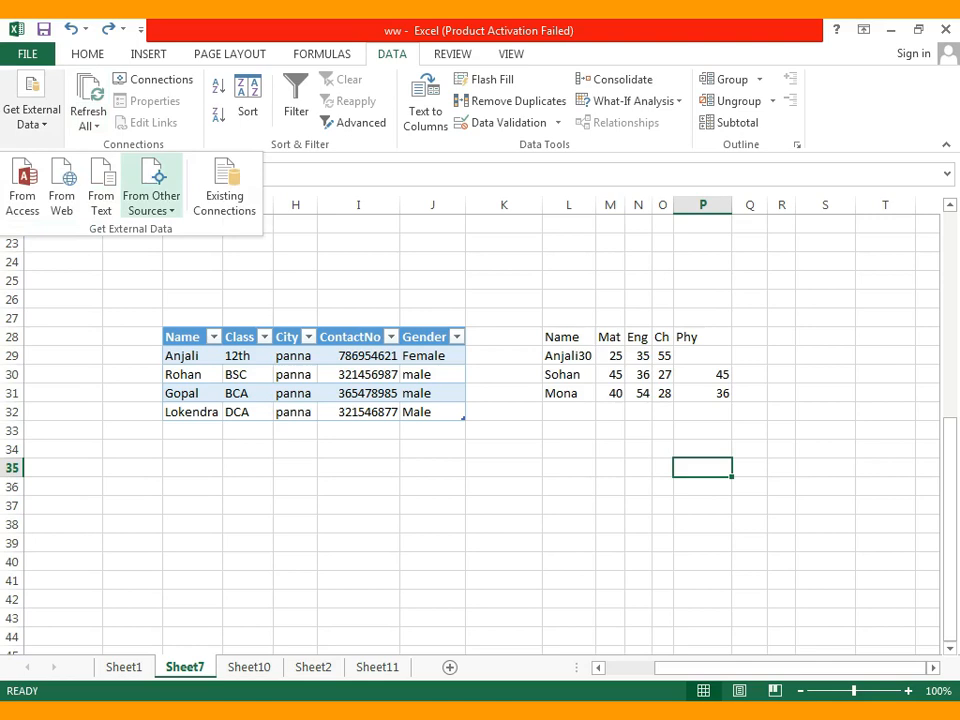
pyautogui.click(151, 195)
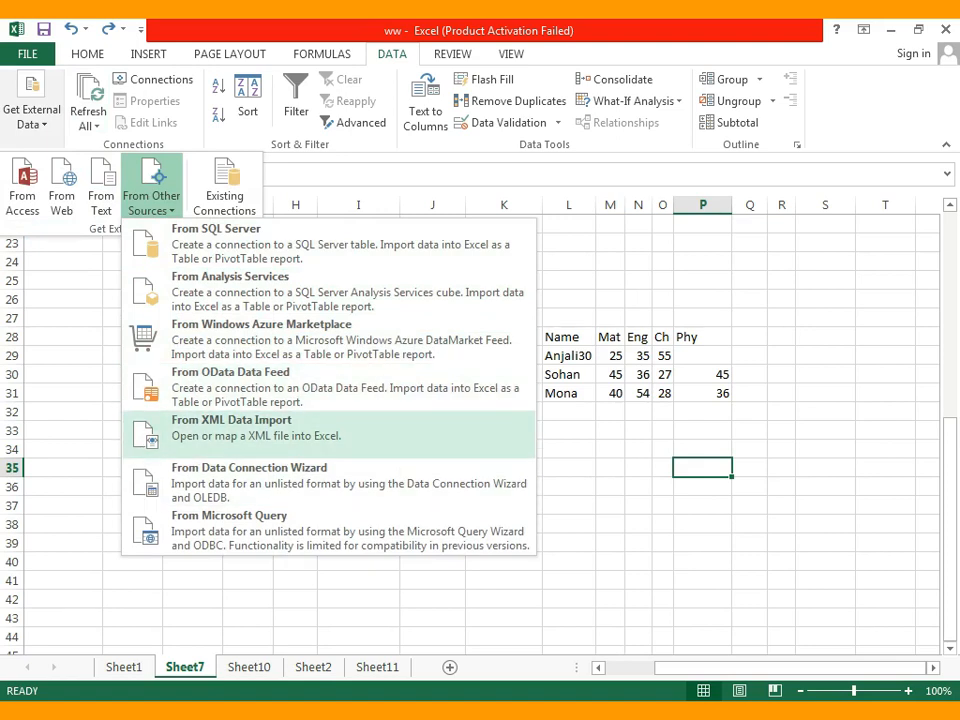
pyautogui.click(600, 490)
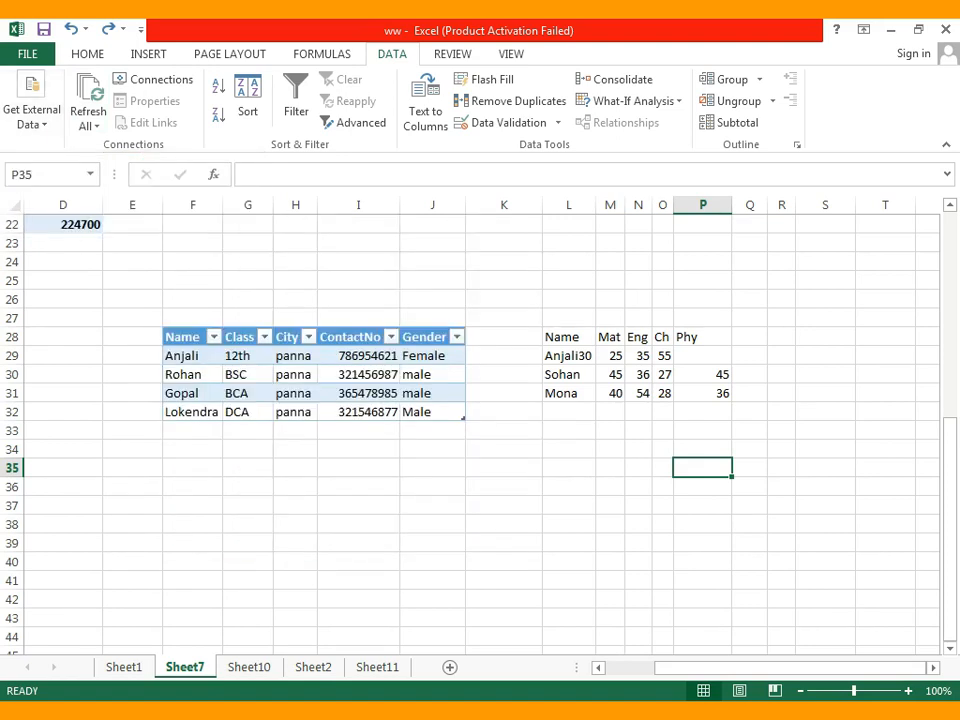
pyautogui.click(358, 505)
pyautogui.scroll(-1, 358, 505)
pyautogui.scroll(2, 358, 505)
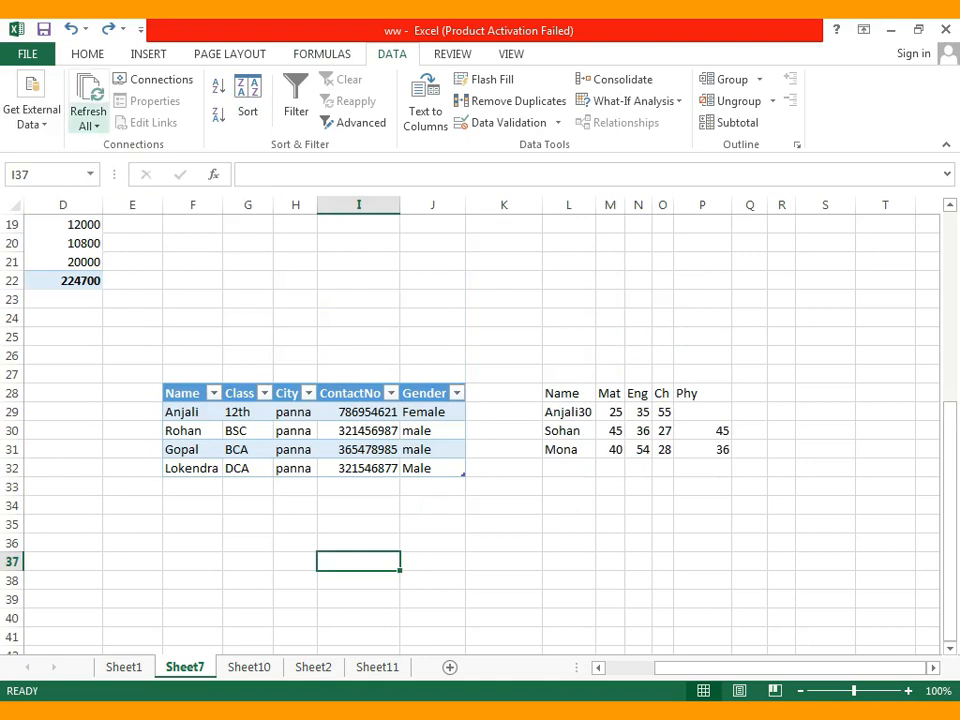
pyautogui.click(88, 122)
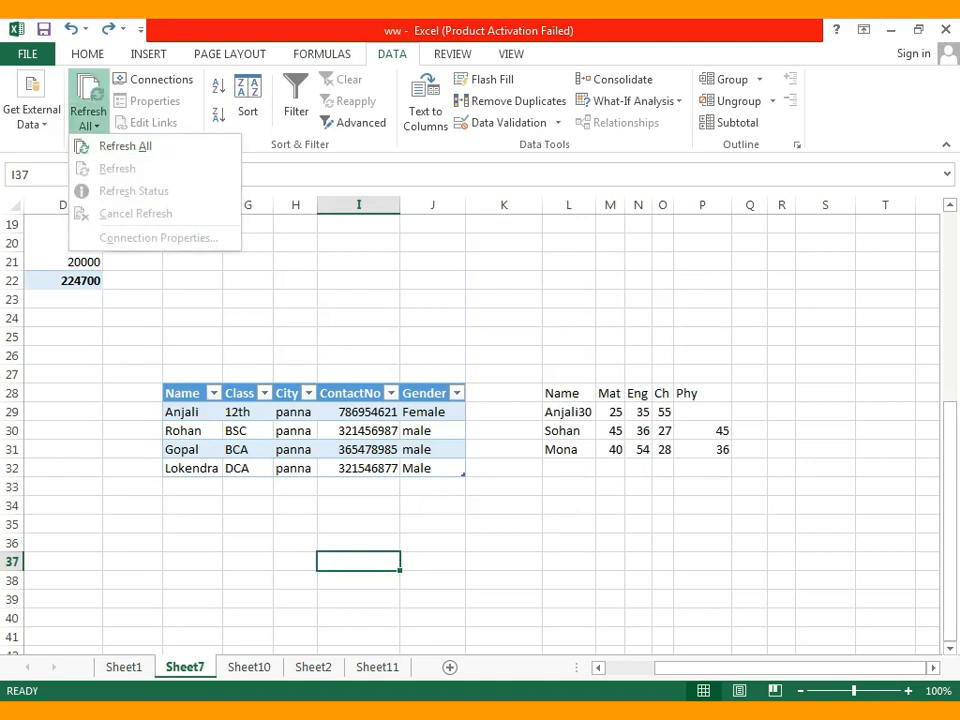
pyautogui.press('Escape')
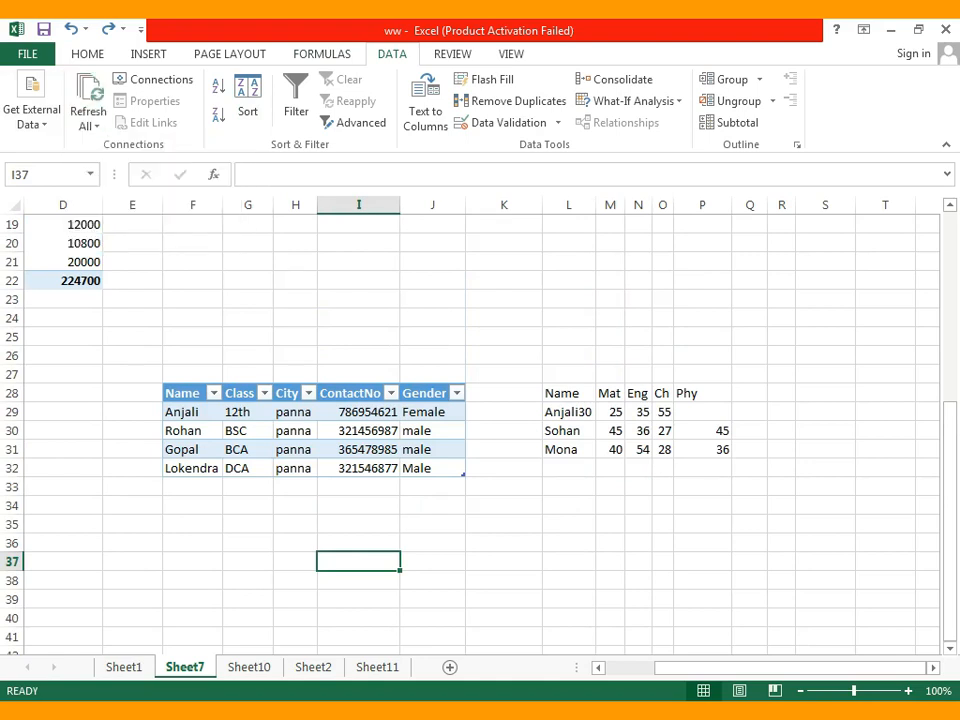
pyautogui.scroll(3, 480, 430)
pyautogui.scroll(-4, 480, 430)
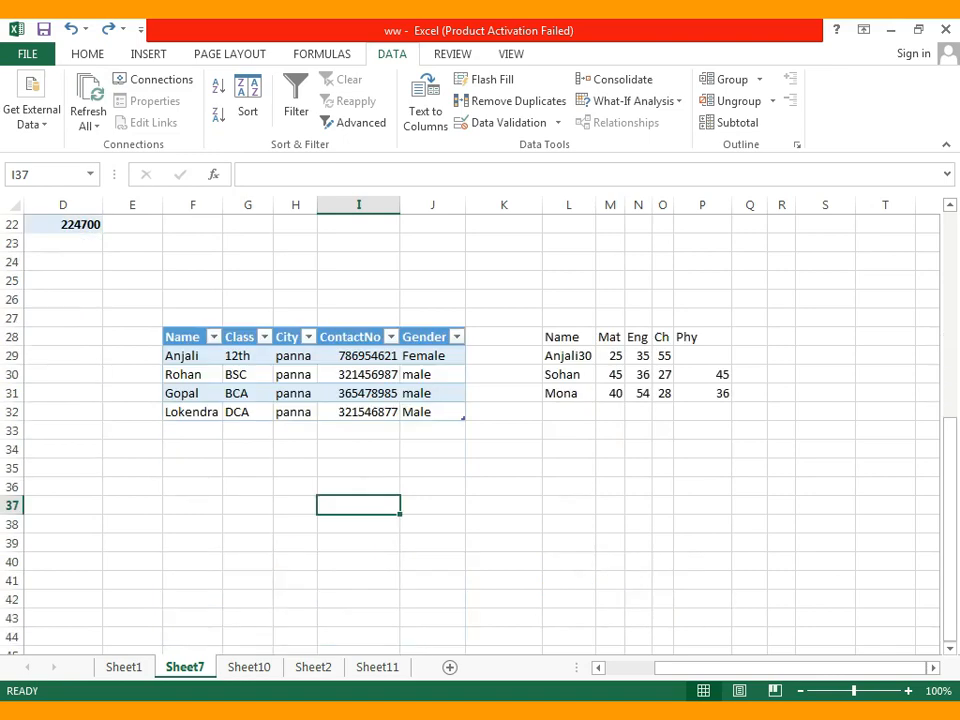
# Switch to the raj text file on the desktop in Notepad and set the last row's Phy mark to 85.
pyautogui.click(891, 30)
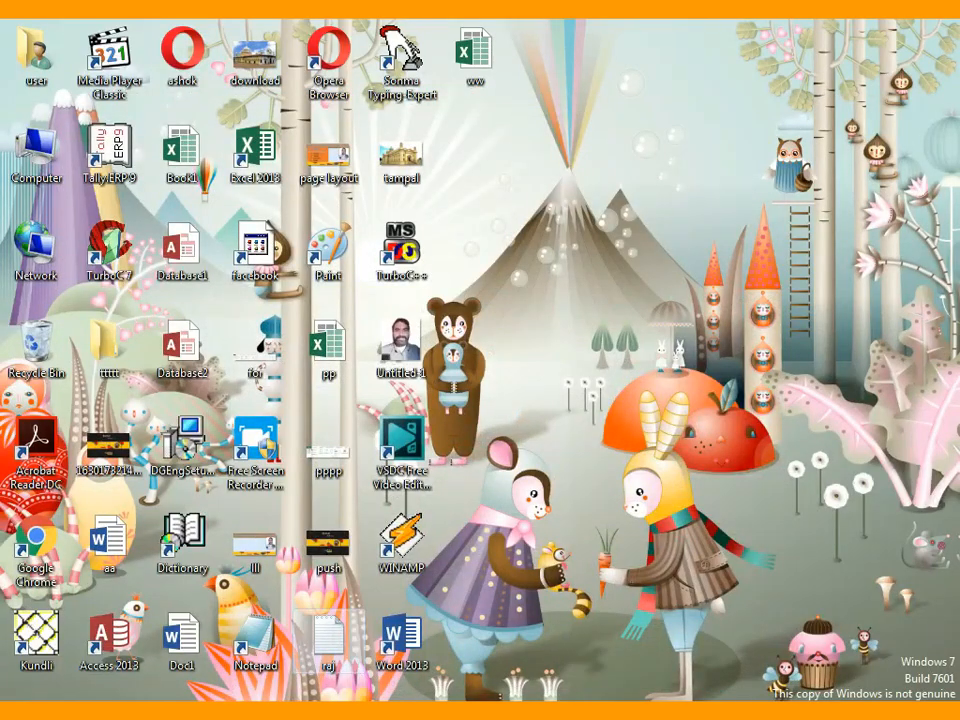
pyautogui.doubleClick(328, 635)
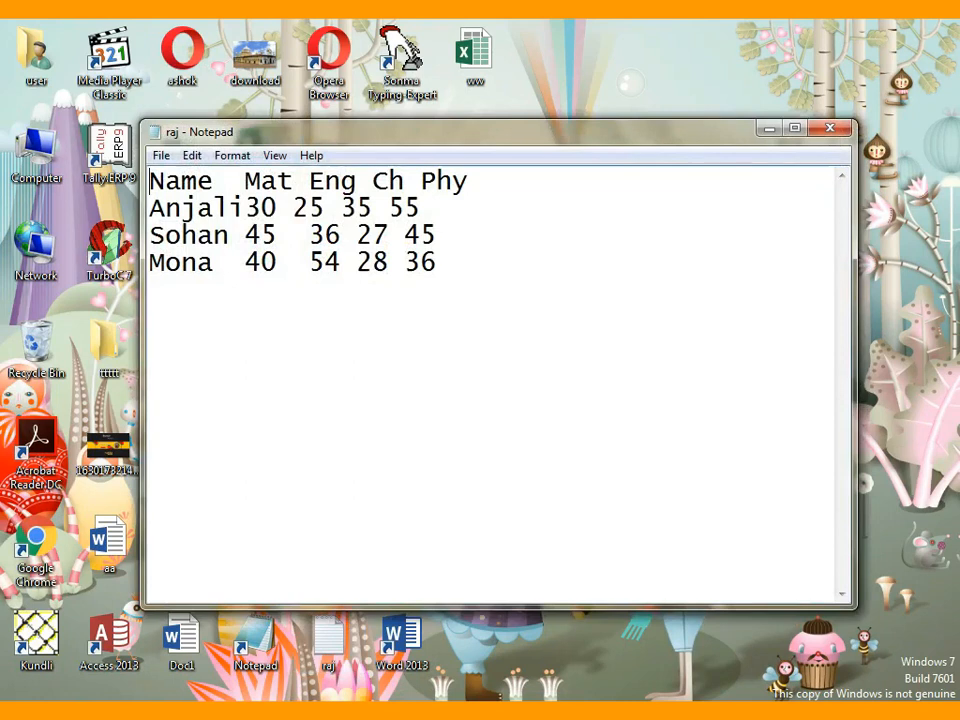
pyautogui.click(438, 263)
pyautogui.press('BackSpace')
pyautogui.press('BackSpace')
pyautogui.write('100')
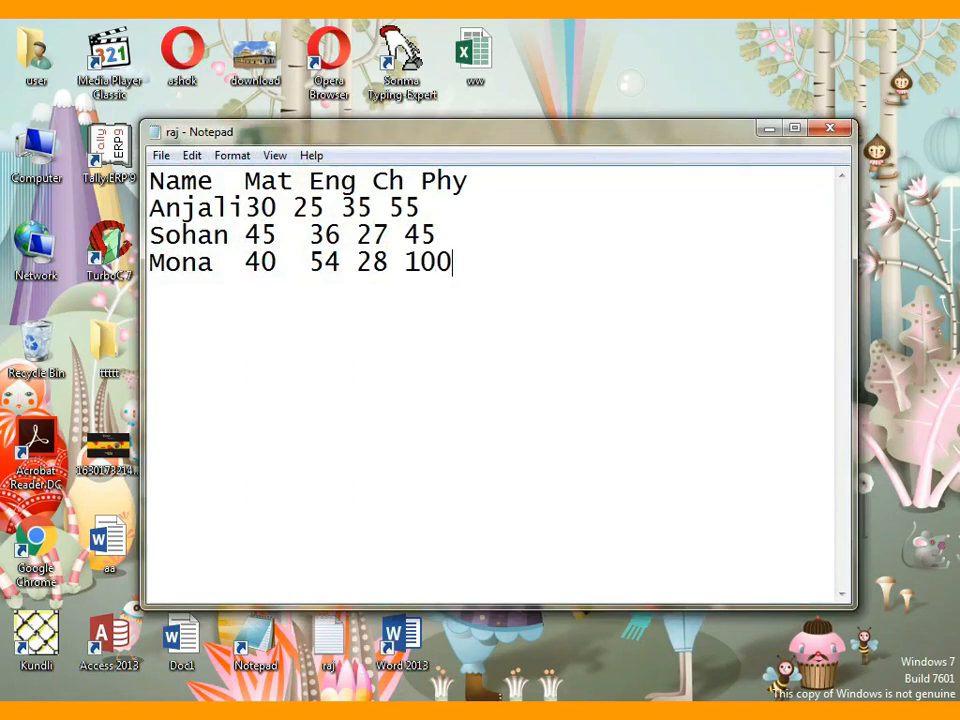
pyautogui.press('BackSpace')
pyautogui.press('BackSpace')
pyautogui.press('BackSpace')
pyautogui.write('85')
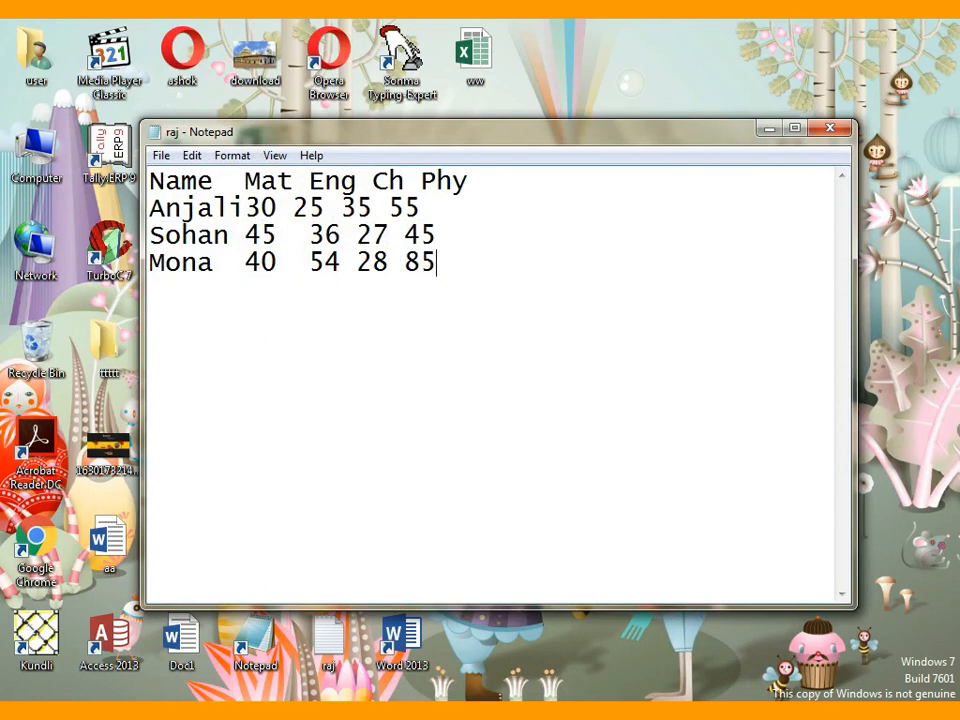
# Save the edited raj text file under its existing name and close it.
pyautogui.click(161, 156)
pyautogui.press('Down')
pyautogui.press('Down')
pyautogui.press('Down')
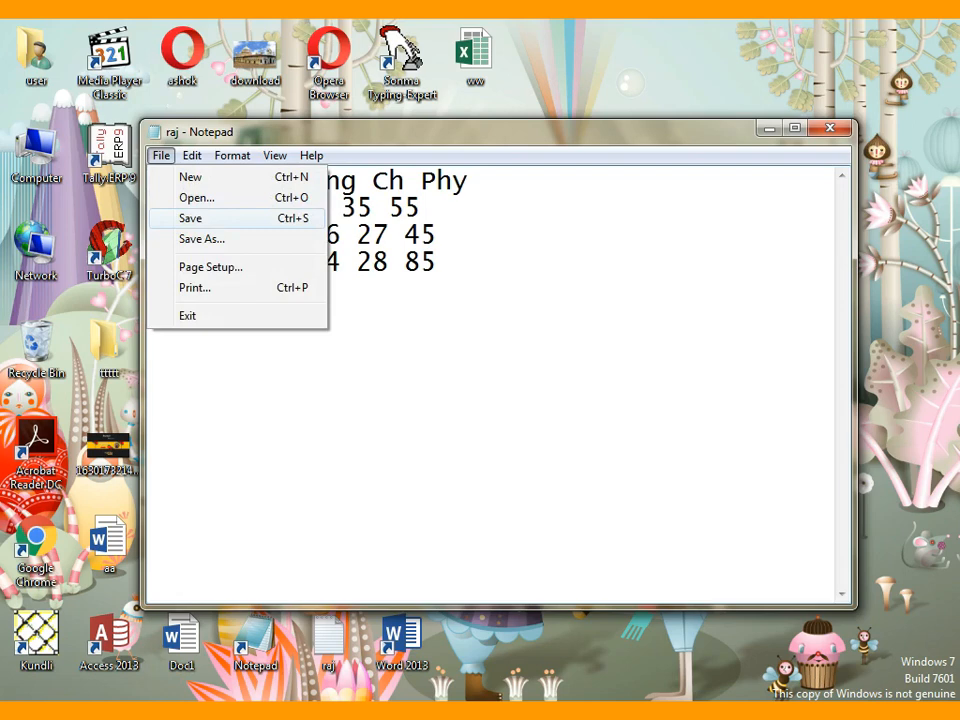
pyautogui.press('Return')
pyautogui.hotkey('alt', 'F4')
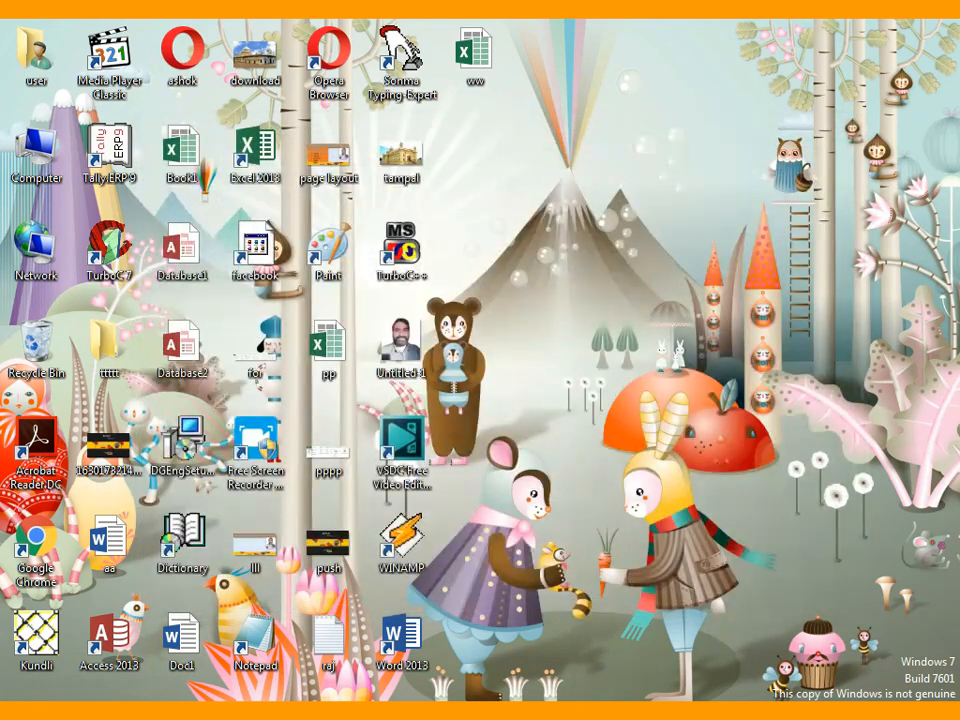
# Switch back to the Excel workbook, refresh all data connections with raj as the text source, and check cell P31.
pyautogui.hotkey('alt', 'Tab')
pyautogui.click(638, 487)
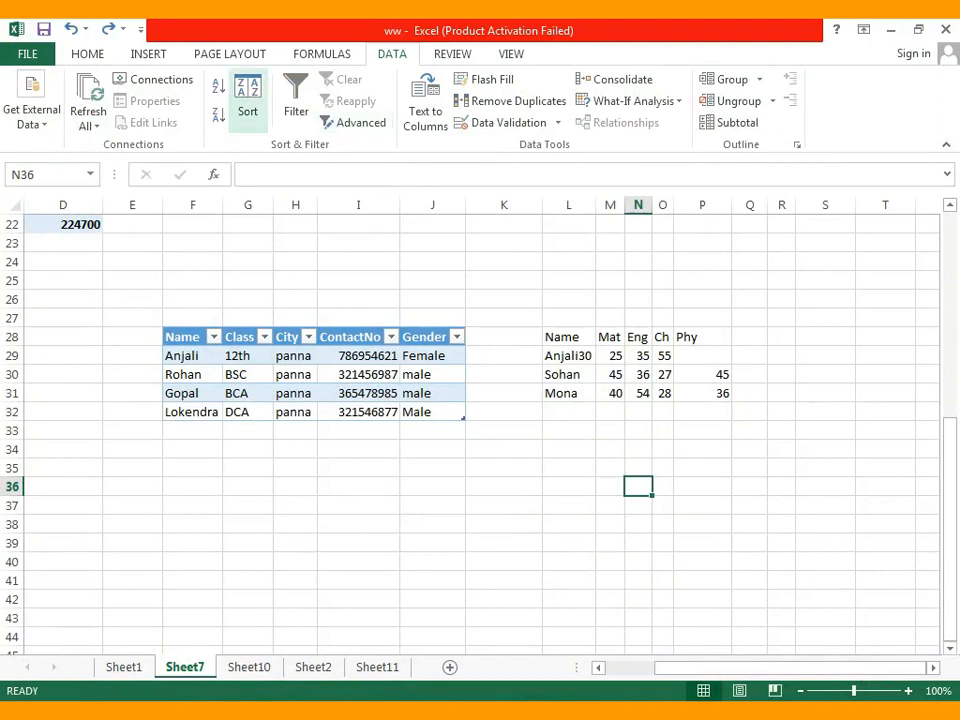
pyautogui.click(88, 125)
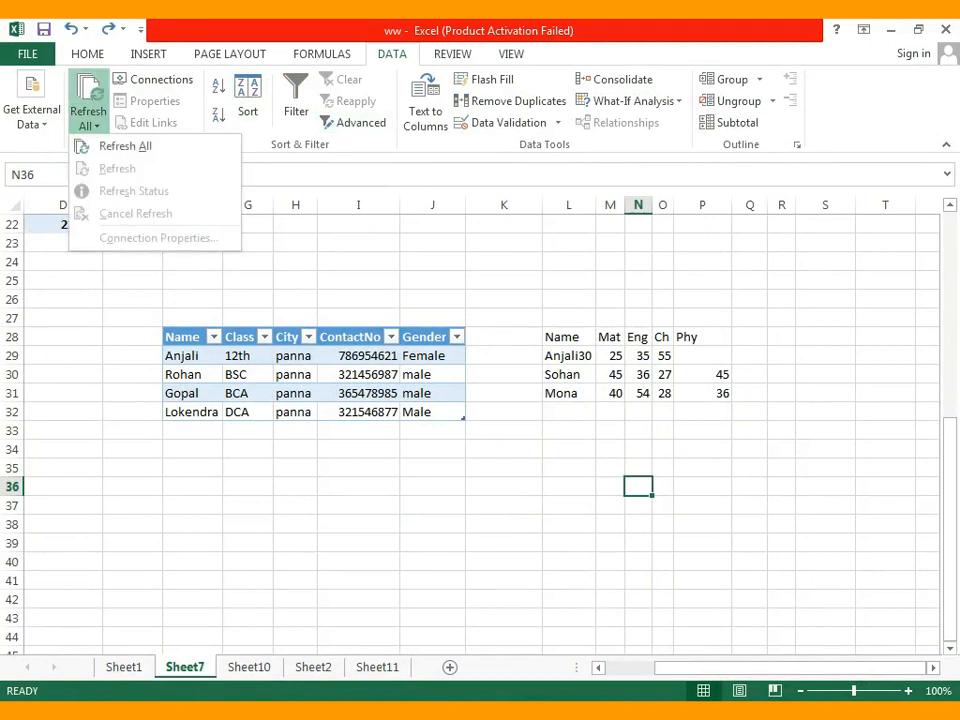
pyautogui.click(108, 146)
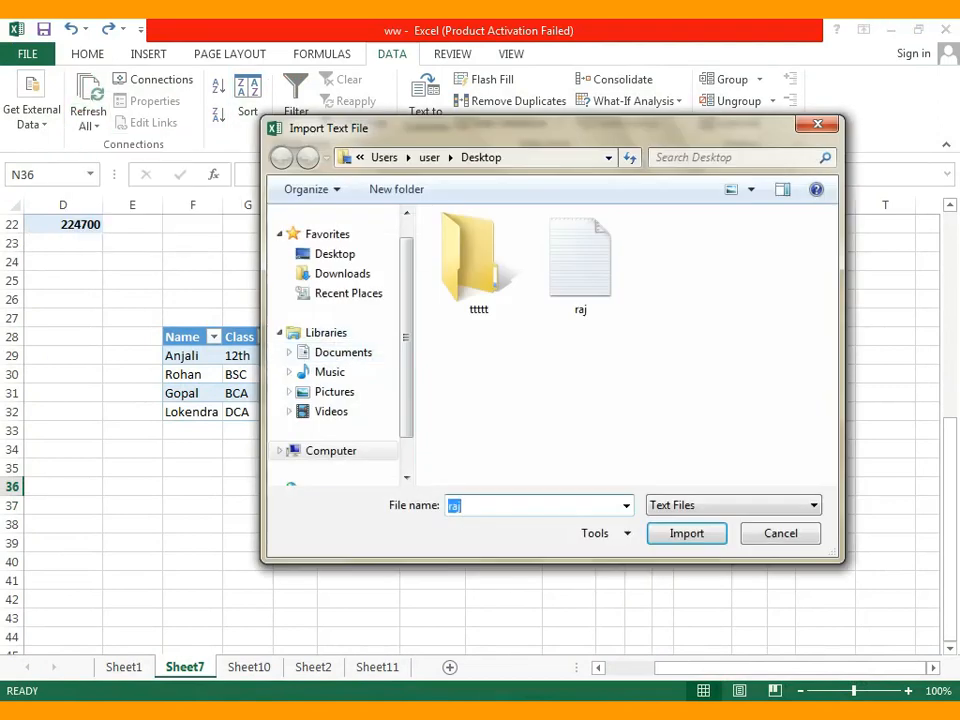
pyautogui.click(686, 533)
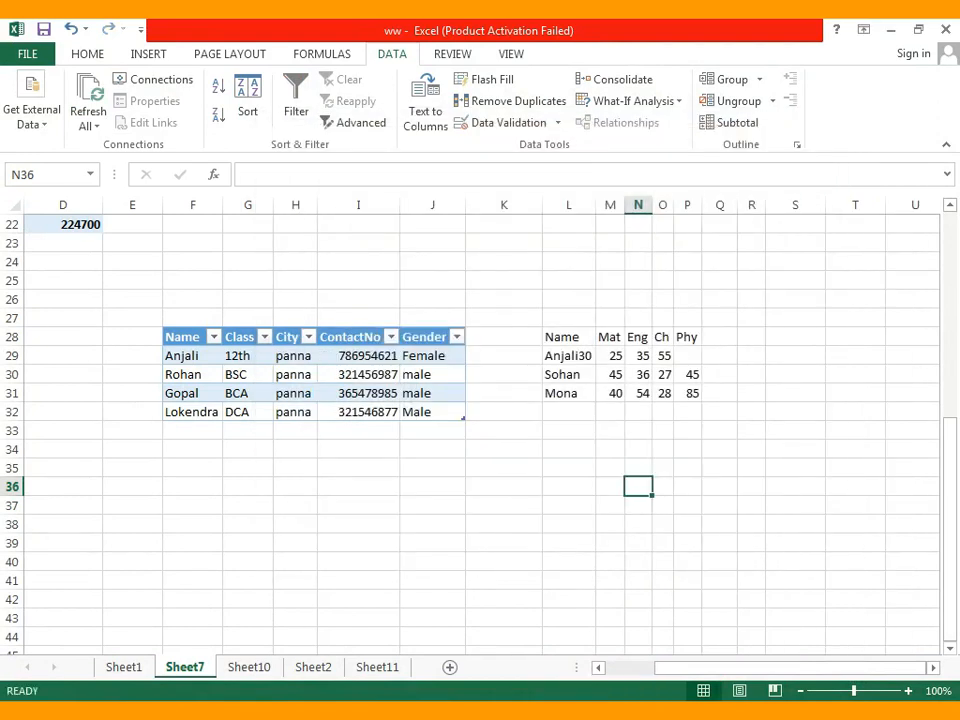
pyautogui.click(688, 393)
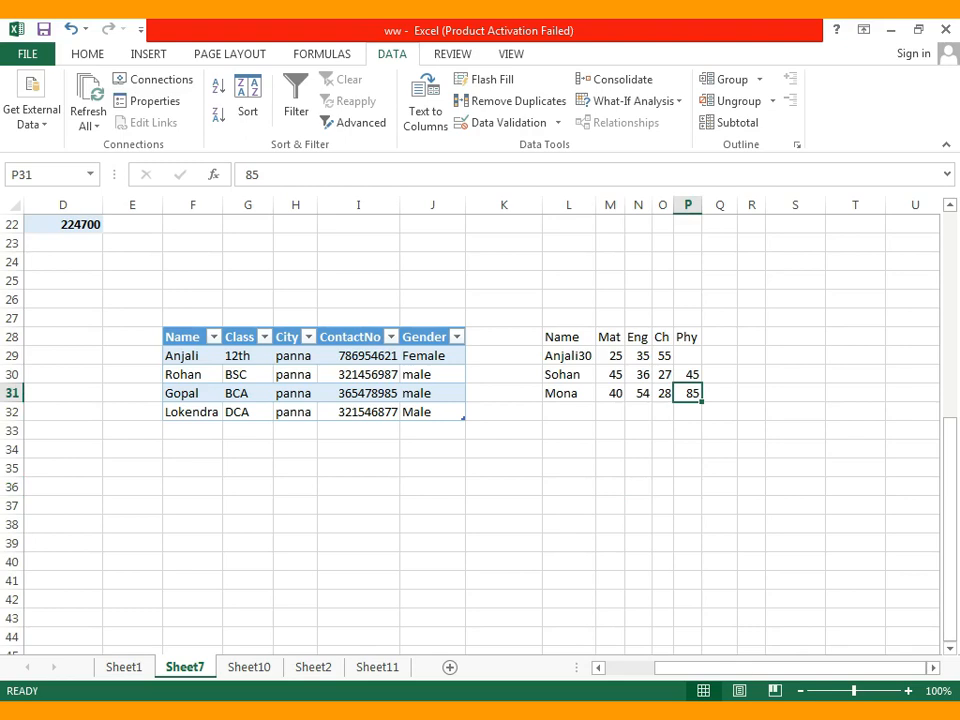
pyautogui.click(688, 449)
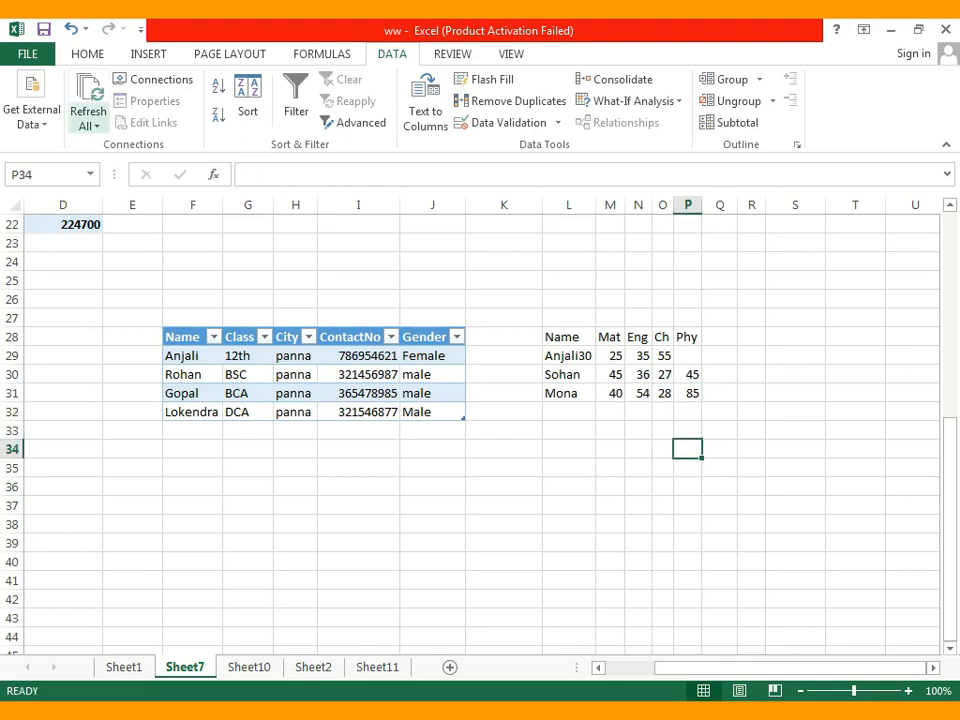
pyautogui.click(504, 562)
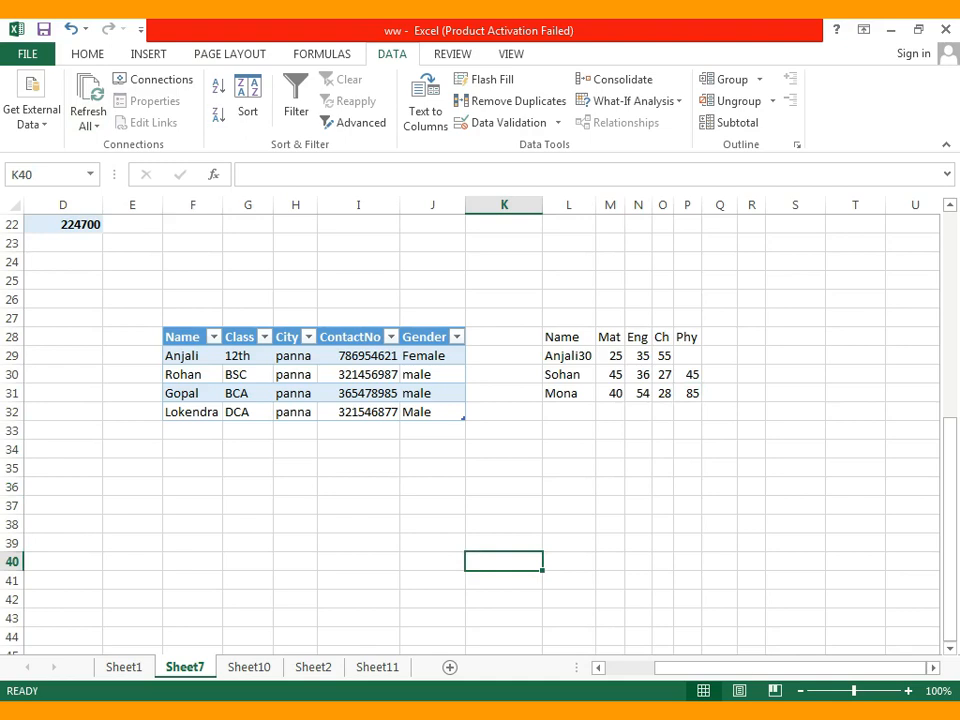
pyautogui.click(358, 599)
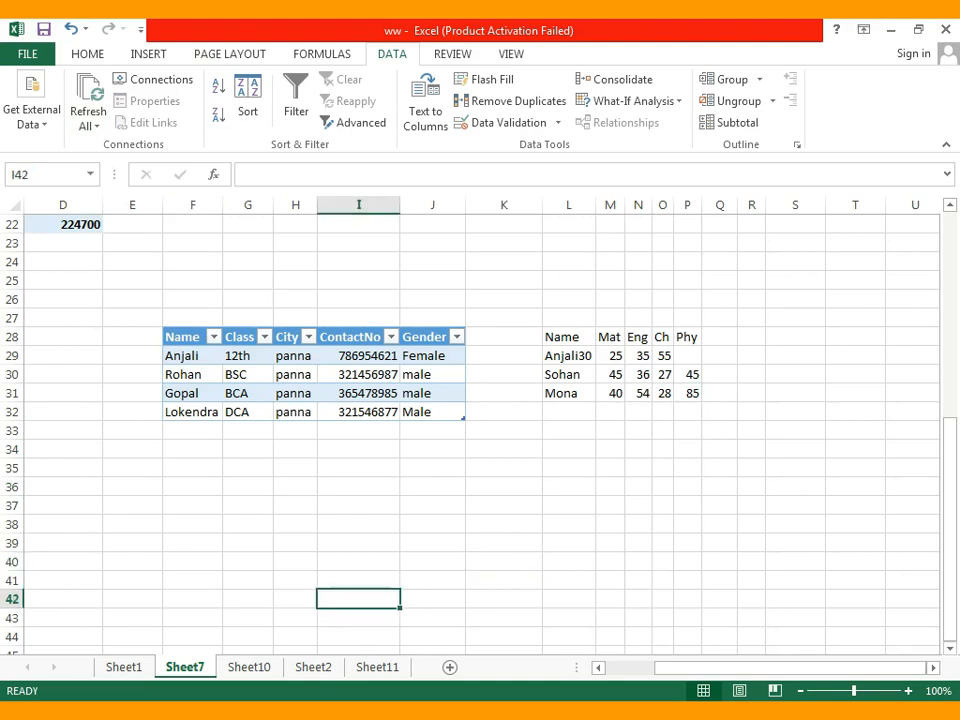
# Examine the Database1 and raj entries in the workbook connections list and close it.
pyautogui.click(152, 79)
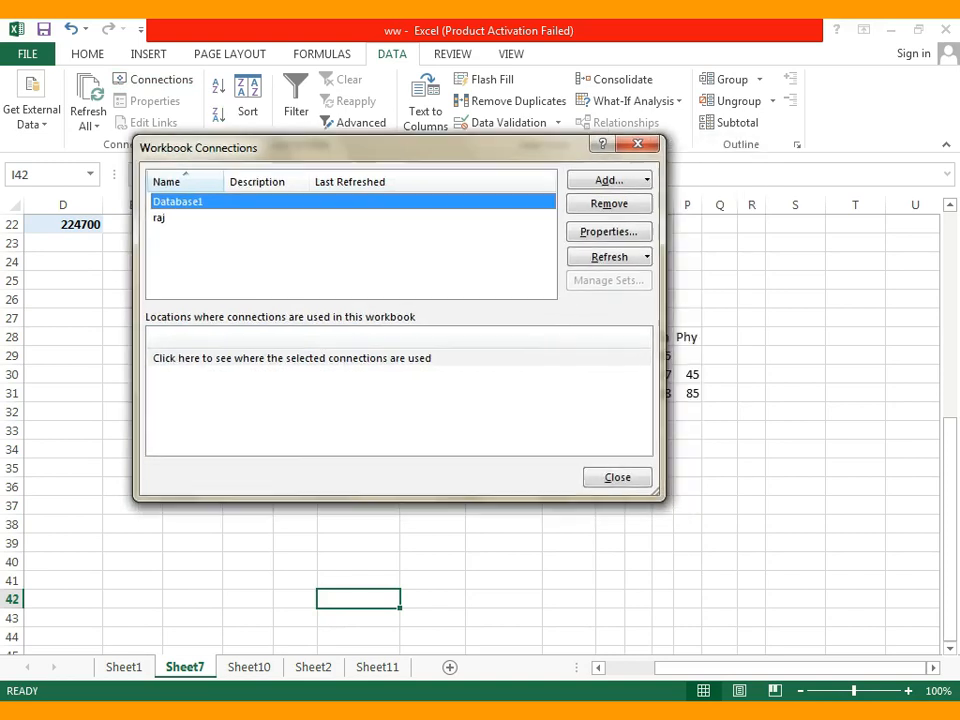
pyautogui.click(162, 218)
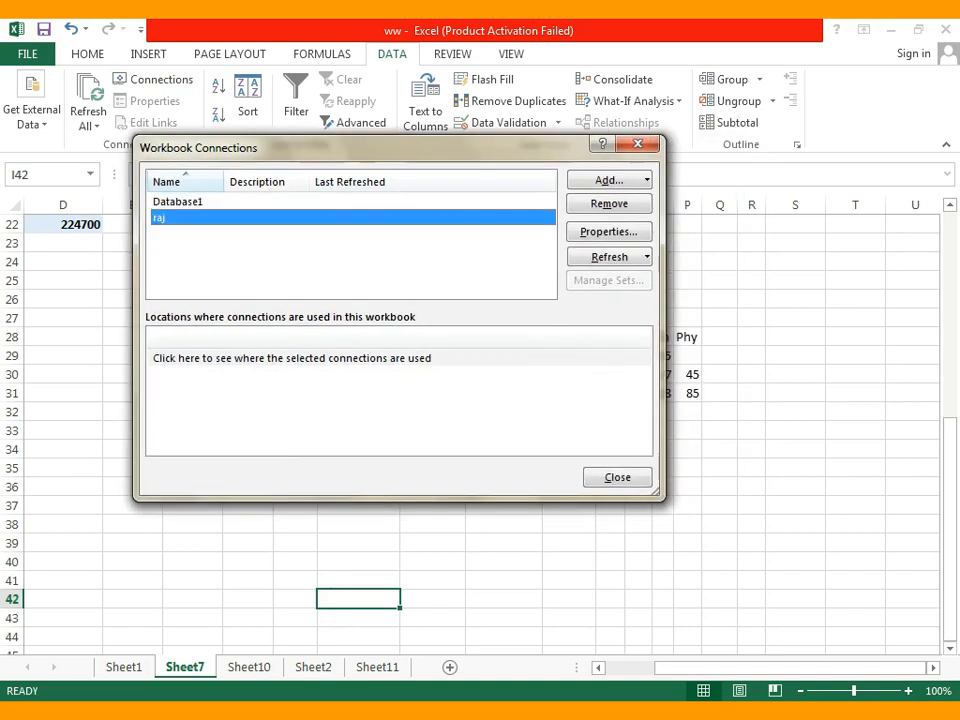
pyautogui.click(178, 202)
pyautogui.moveTo(380, 147); pyautogui.dragTo(552, 171)
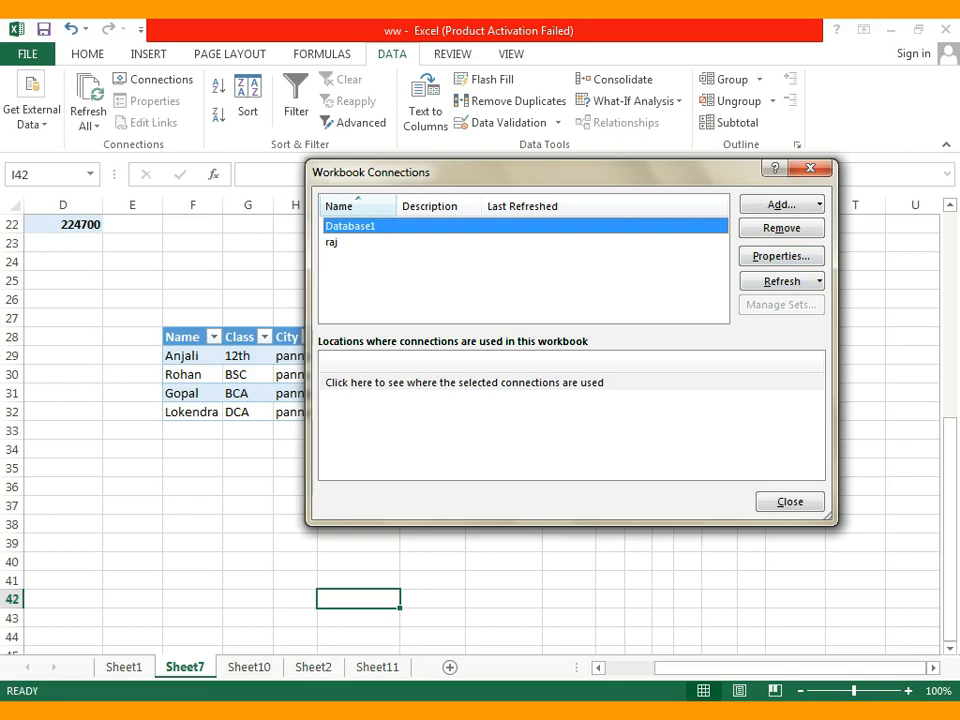
pyautogui.moveTo(450, 172); pyautogui.dragTo(493, 148)
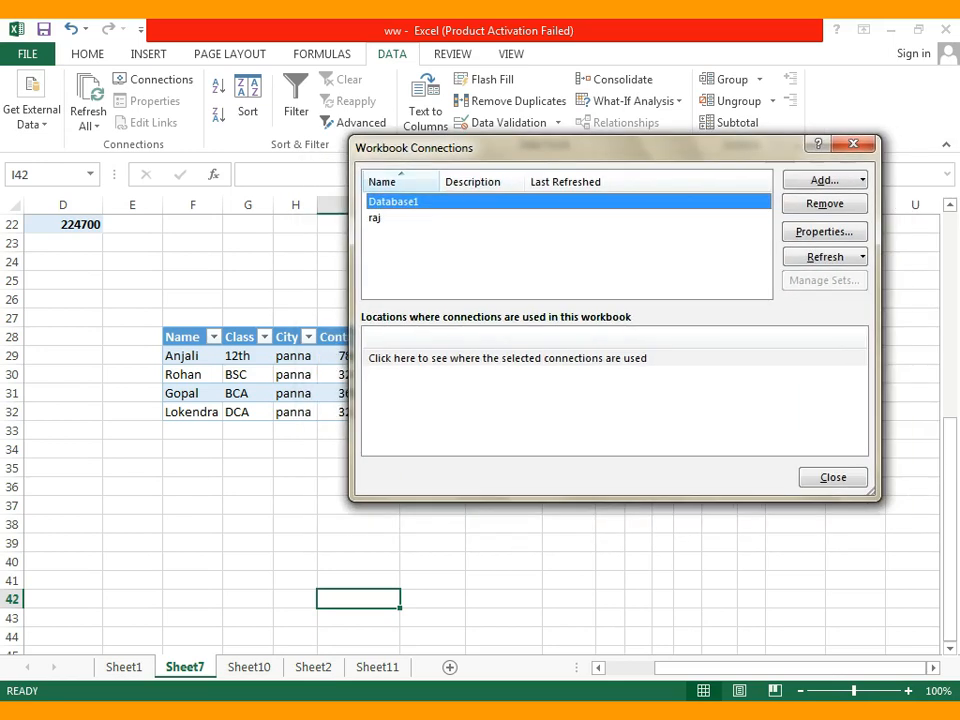
pyautogui.click(376, 218)
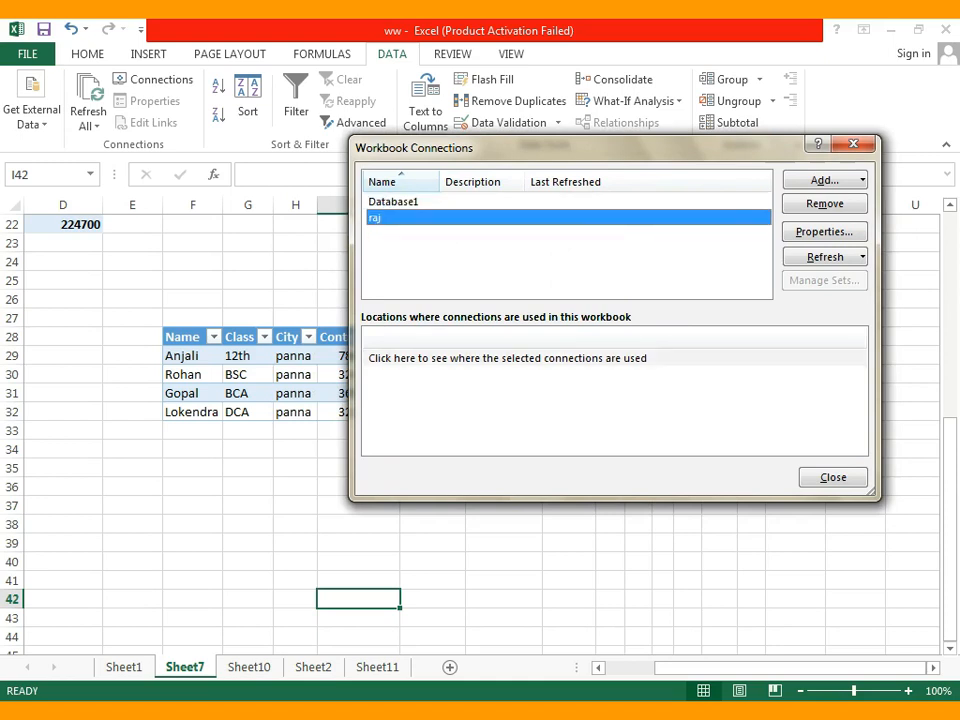
pyautogui.click(394, 202)
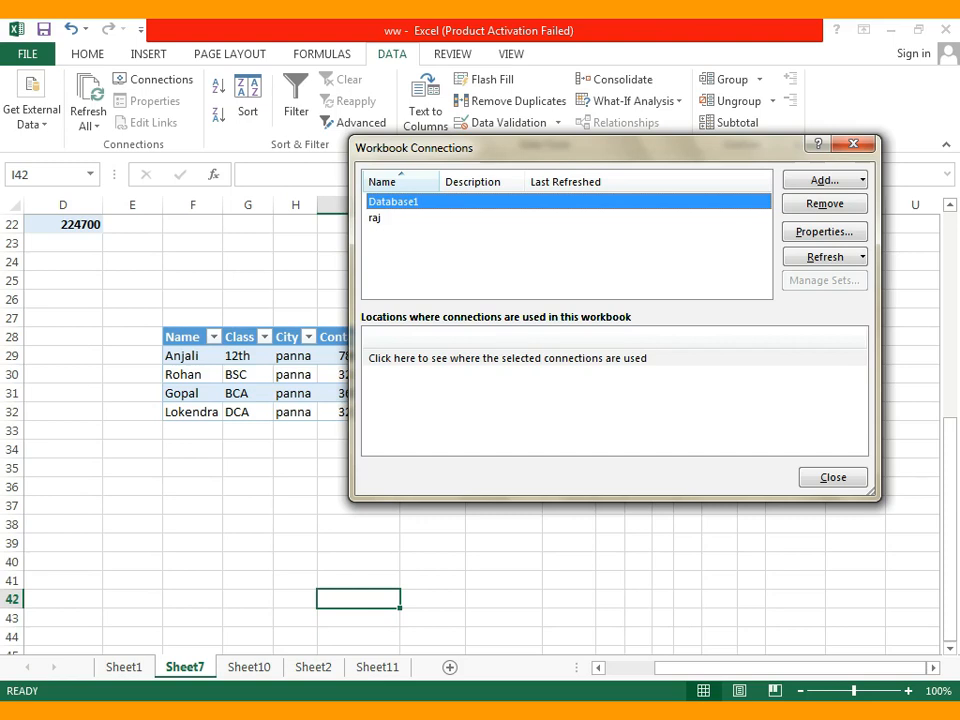
pyautogui.press('Escape')
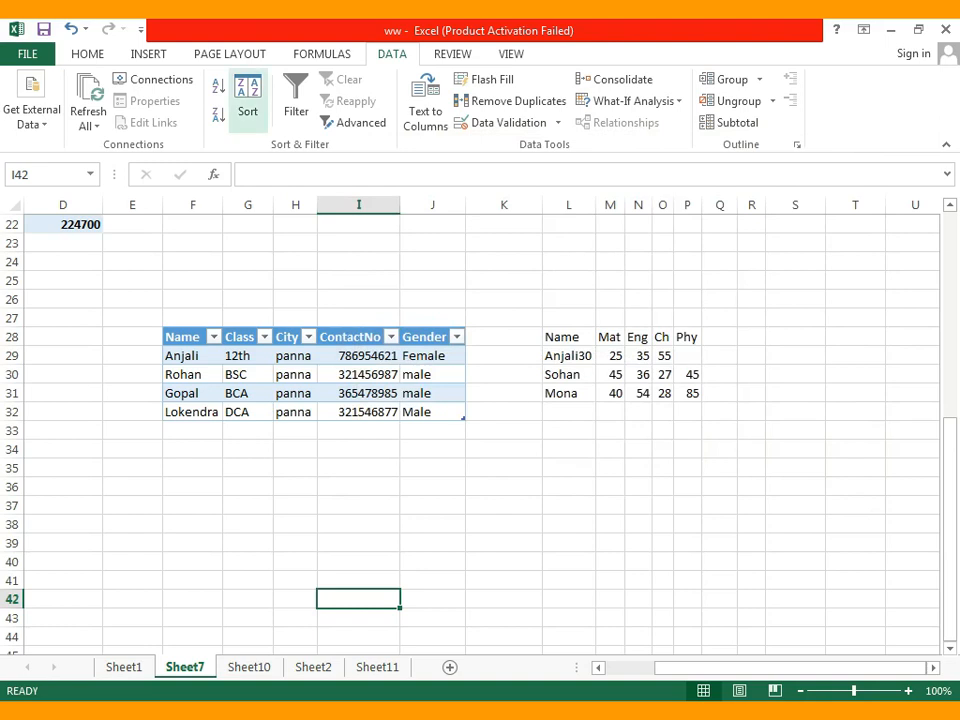
# Look through the tables on Sheet7, Sheet2 and Sheet11, ending back on Sheet7.
pyautogui.scroll(3, 480, 420)
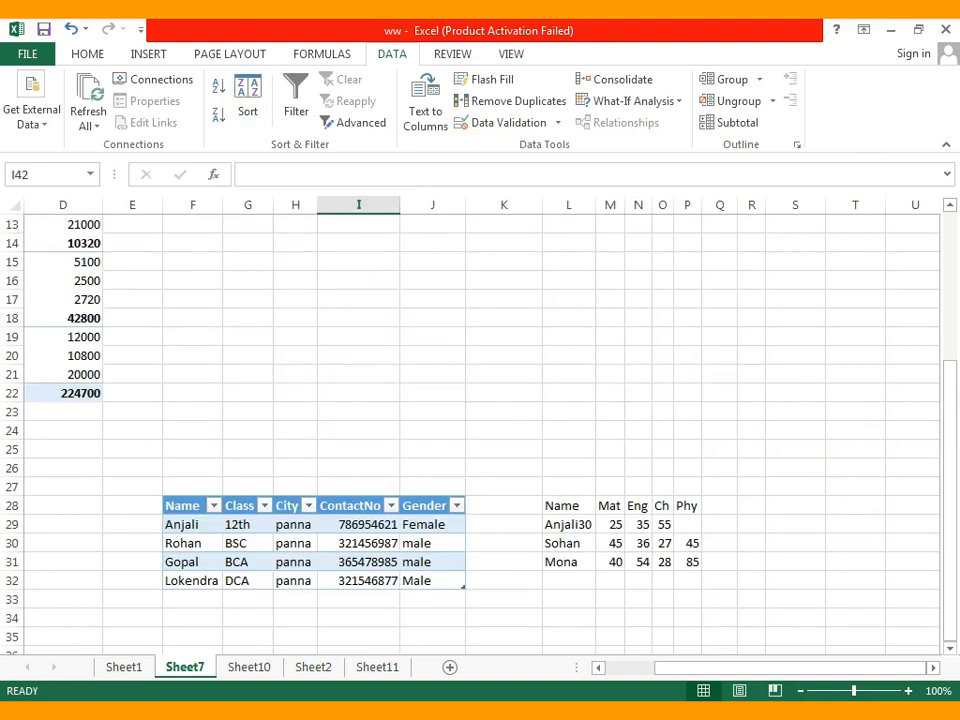
pyautogui.moveTo(950, 605); pyautogui.dragTo(950, 485)
pyautogui.click(504, 393)
pyautogui.scroll(-2, 504, 393)
pyautogui.scroll(2, 504, 393)
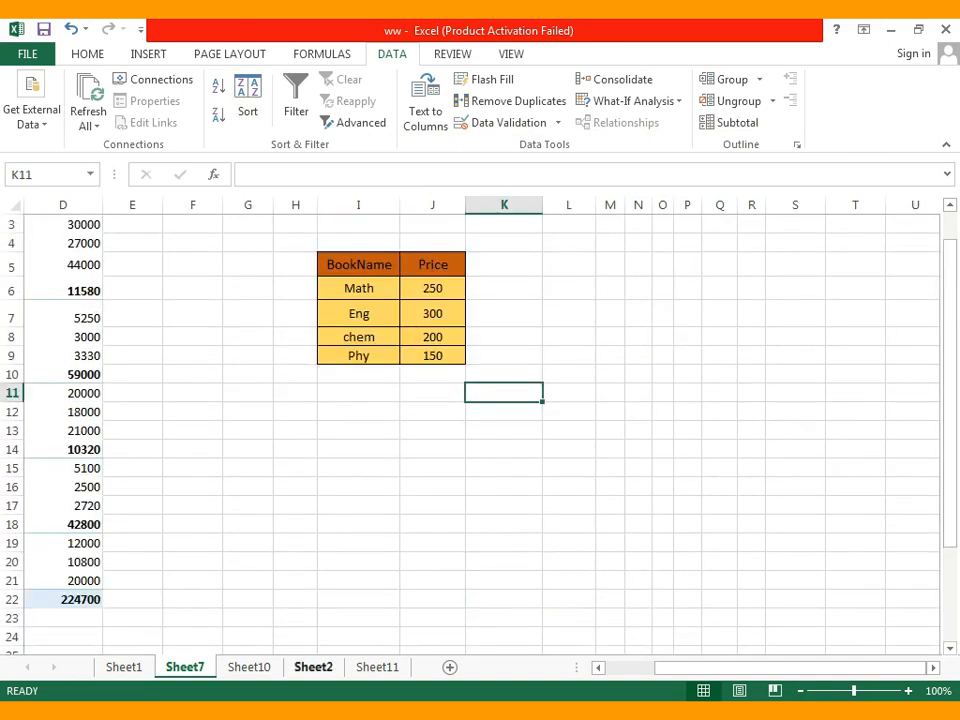
pyautogui.click(313, 667)
pyautogui.scroll(-2, 470, 430)
pyautogui.click(377, 667)
pyautogui.click(184, 667)
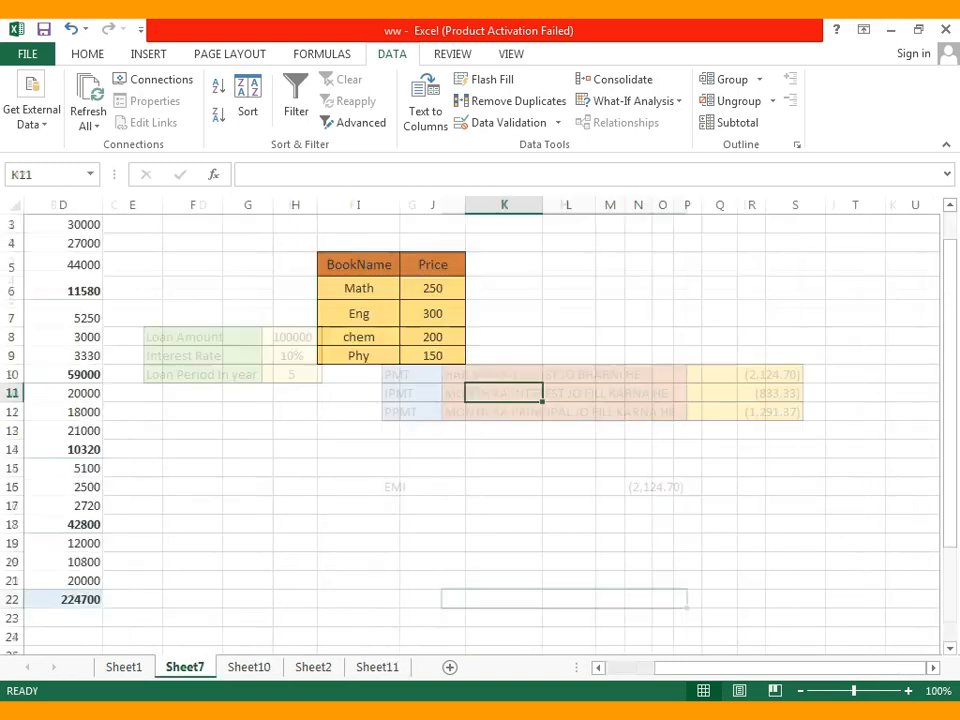
# Go to Sheet1 and fill the table in D5:G10 with light orange.
pyautogui.hotkey('ctrl', 'pageup')
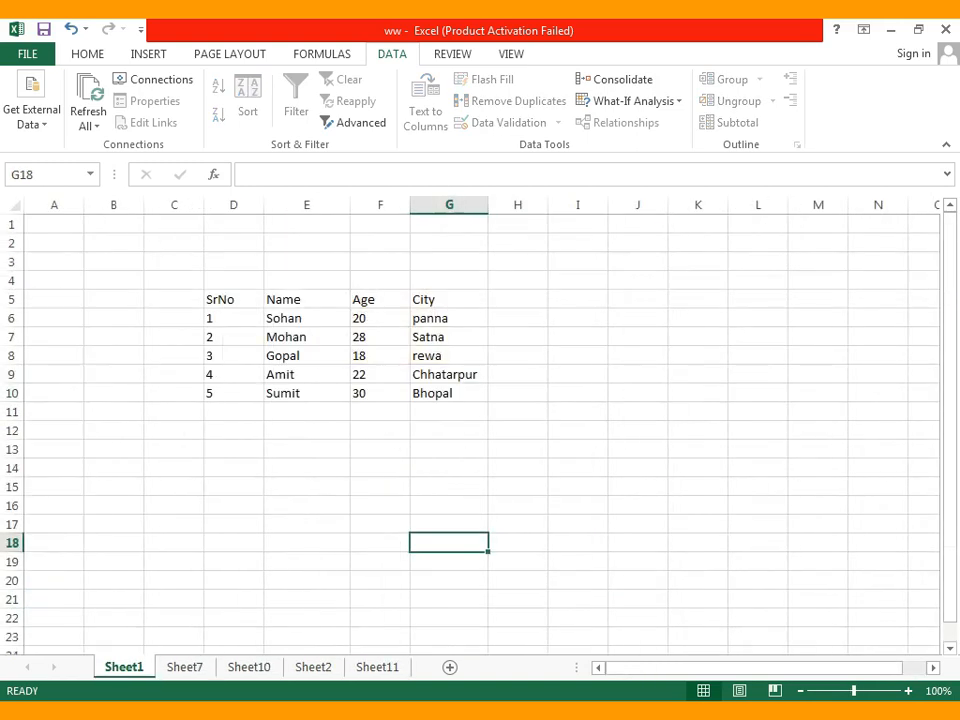
pyautogui.moveTo(233, 299)
pyautogui.mouseDown()
pyautogui.moveTo(449, 374)
pyautogui.moveTo(449, 393)
pyautogui.mouseUp()
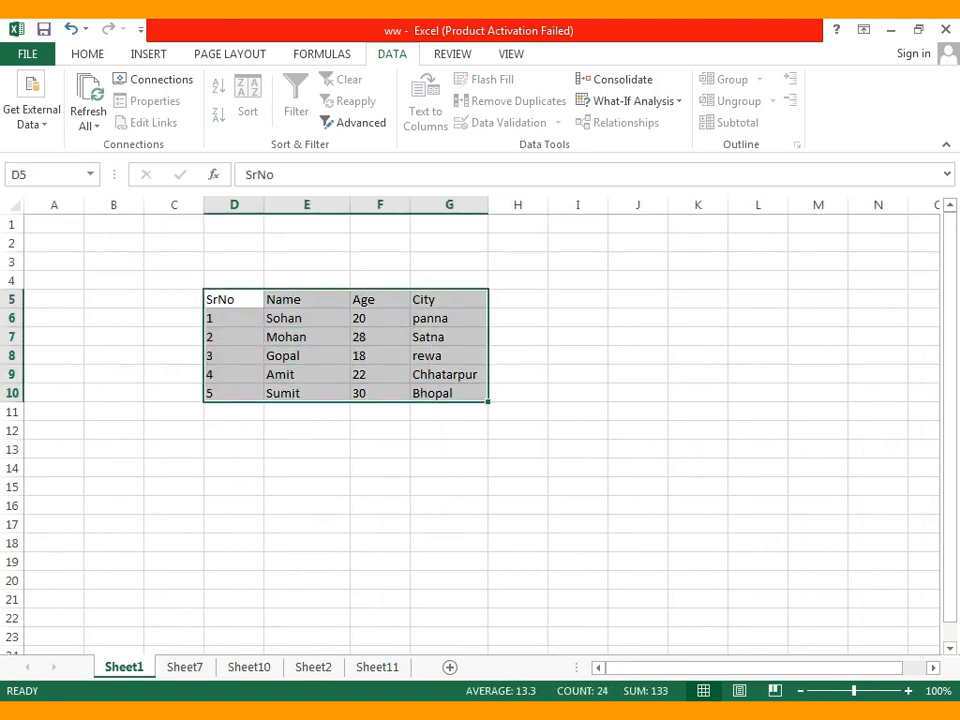
pyautogui.click(87, 53)
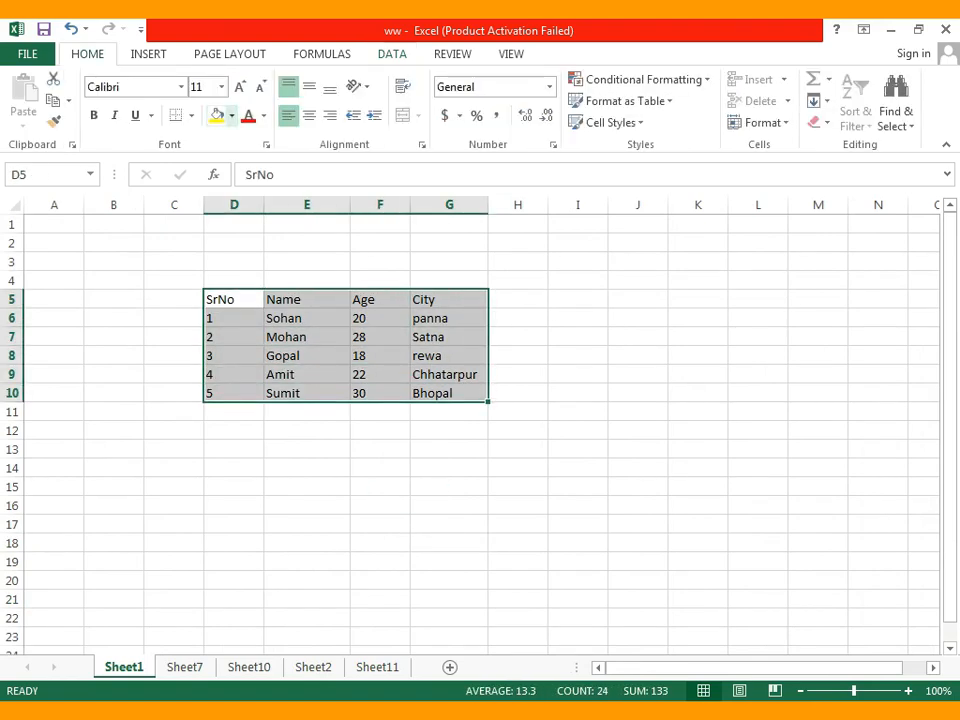
pyautogui.click(232, 115)
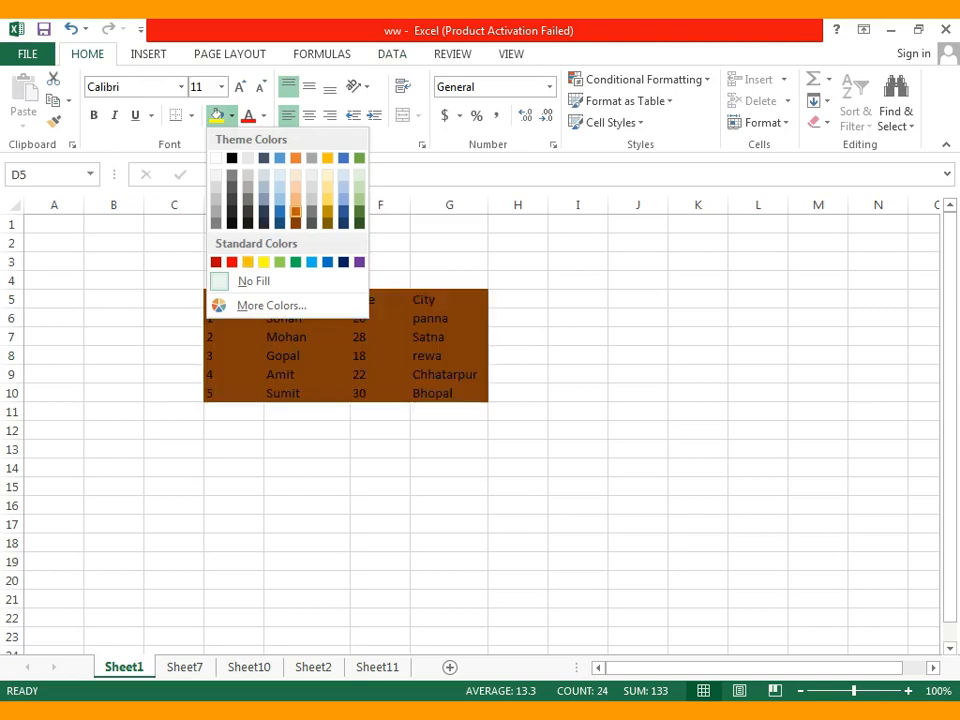
pyautogui.click(296, 199)
# Fill the table's header row D5:G5 with light green.
pyautogui.moveTo(232, 300); pyautogui.dragTo(449, 300)
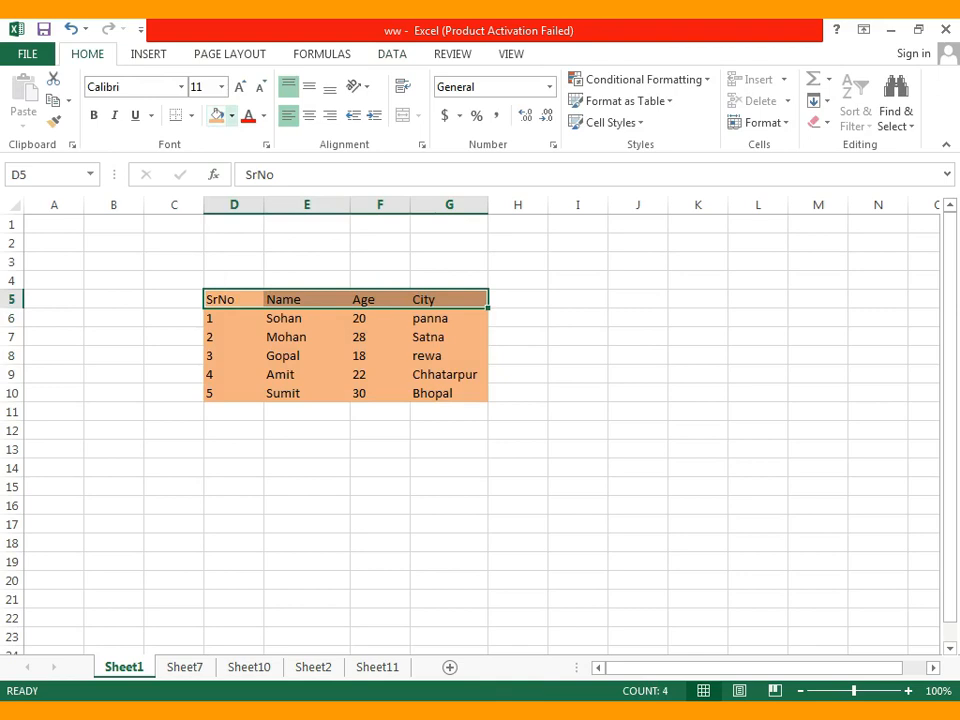
pyautogui.click(232, 115)
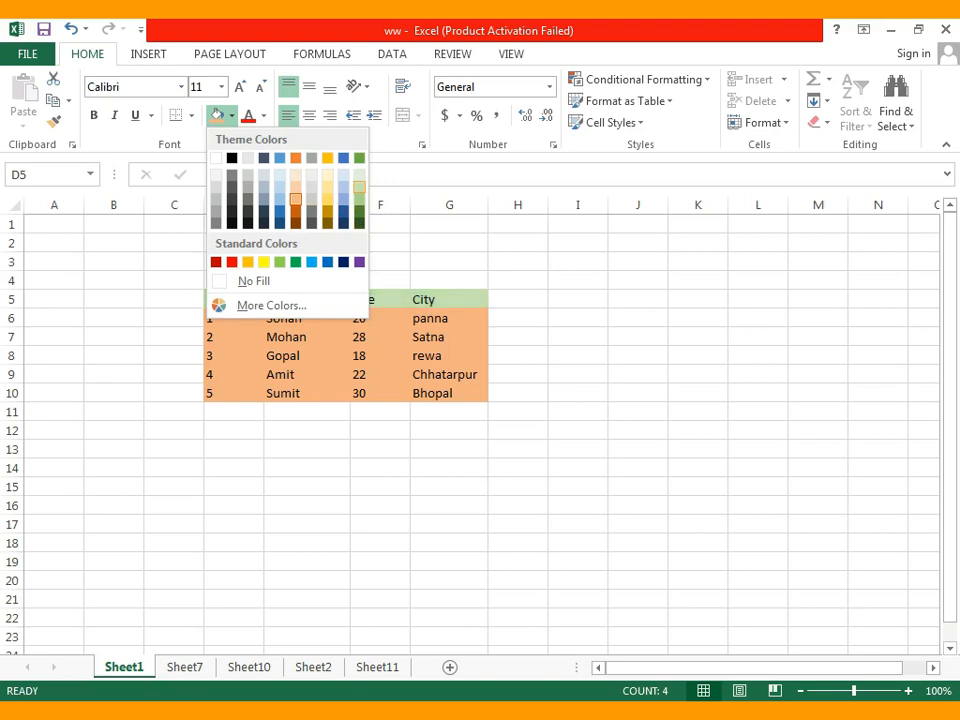
pyautogui.click(359, 187)
pyautogui.moveTo(307, 468); pyautogui.dragTo(307, 431)
pyautogui.moveTo(220, 299); pyautogui.dragTo(449, 393)
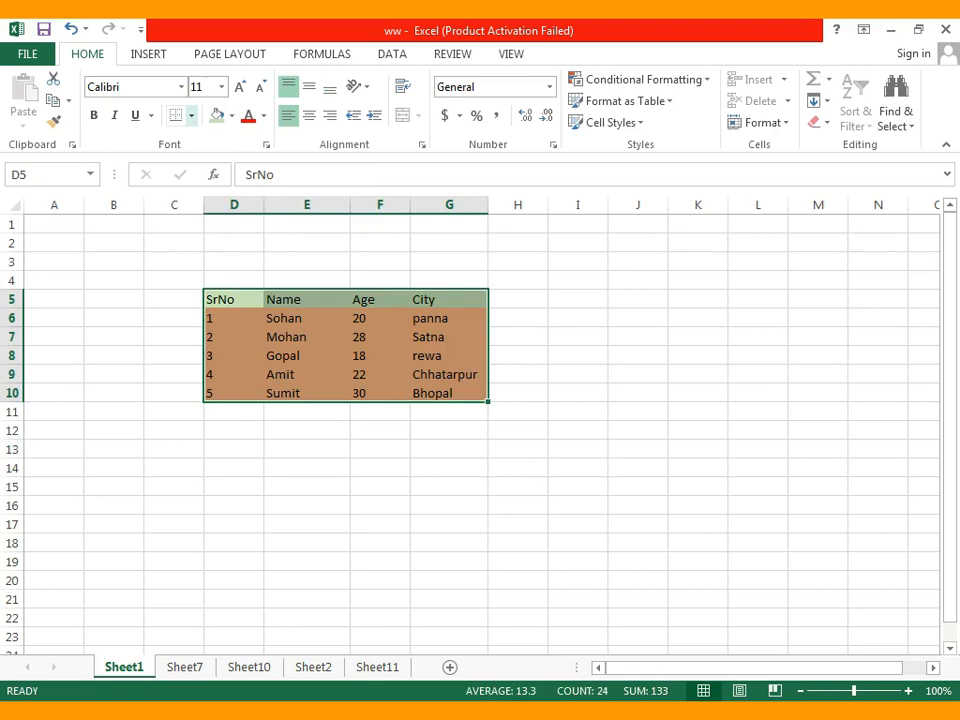
pyautogui.click(191, 115)
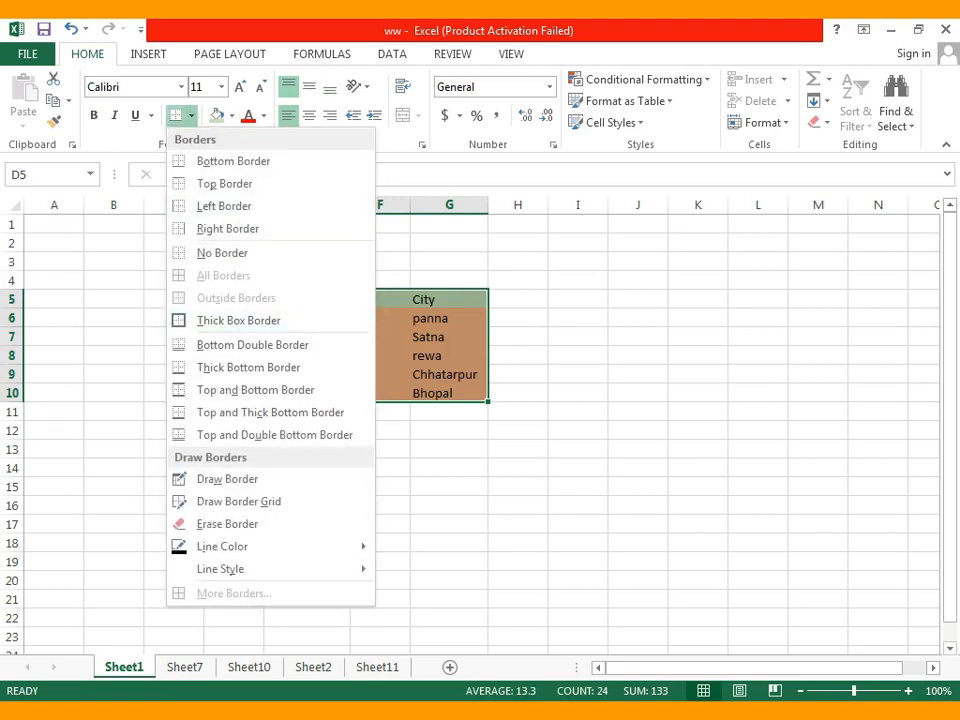
pyautogui.click(518, 430)
pyautogui.click(518, 430)
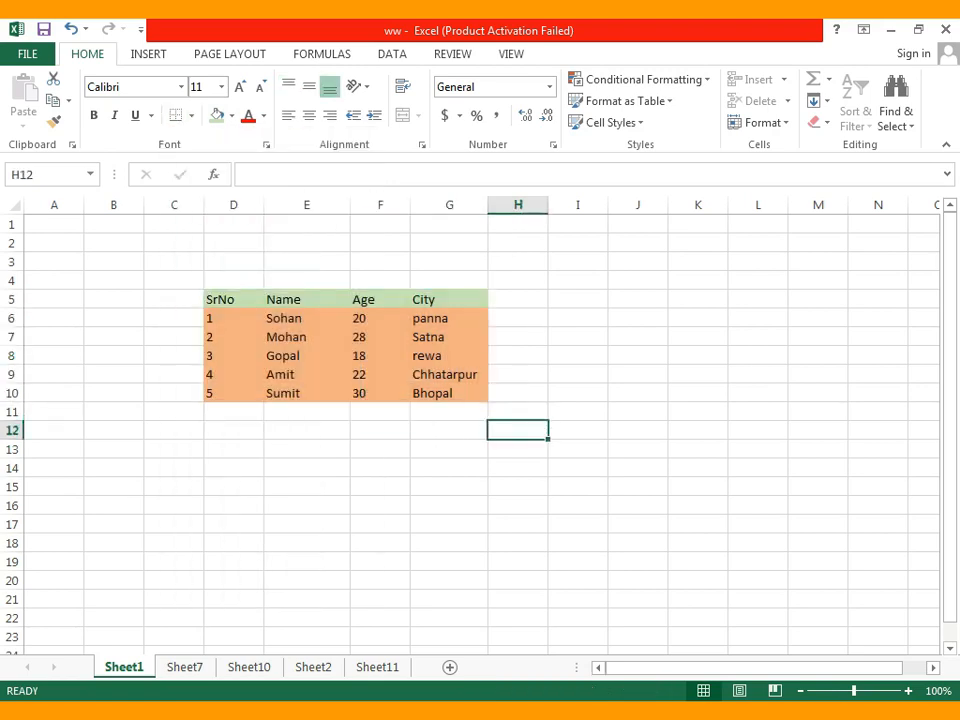
pyautogui.click(380, 468)
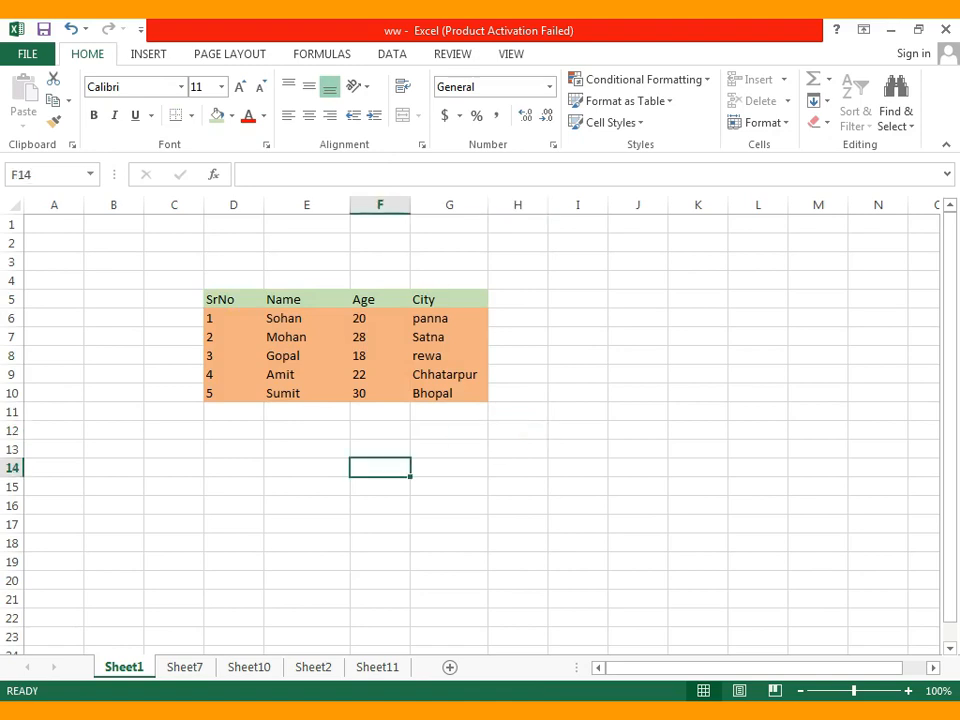
pyautogui.click(391, 53)
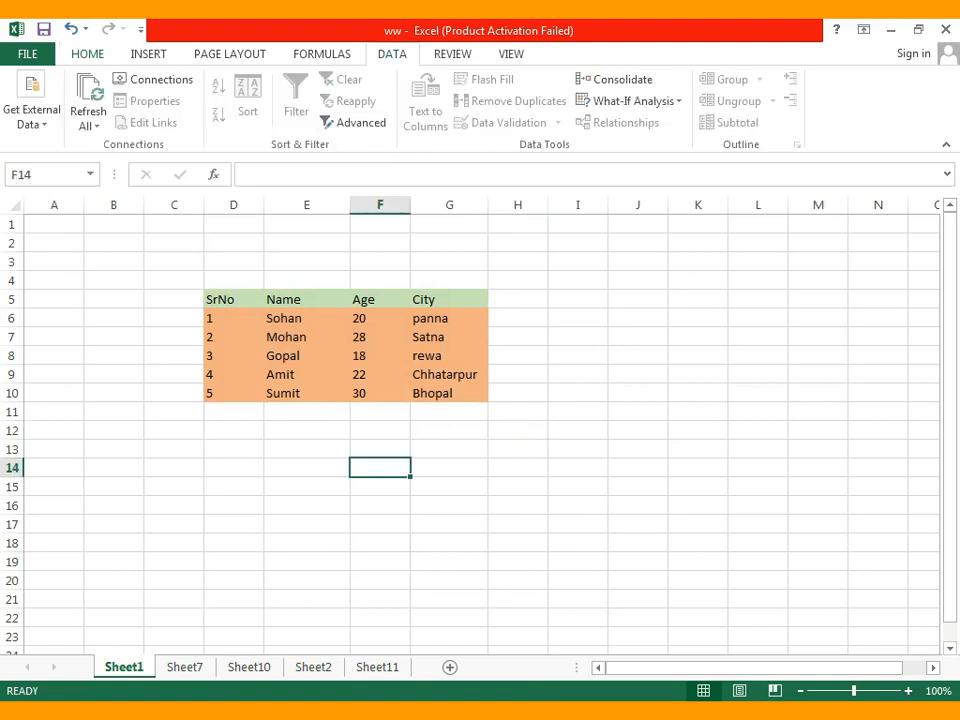
pyautogui.click(307, 337)
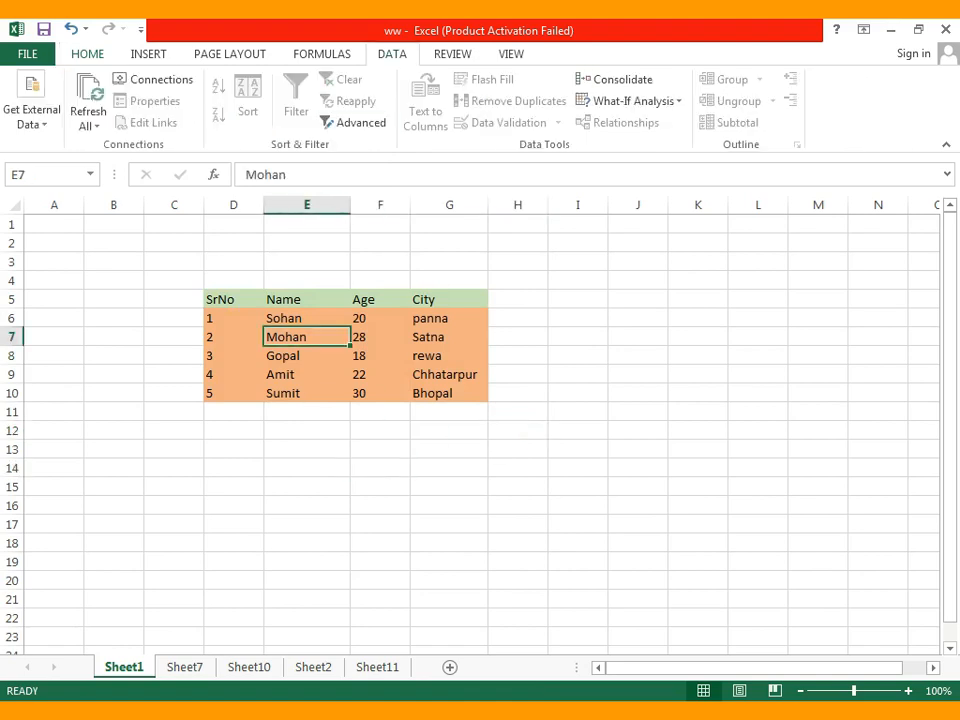
pyautogui.click(321, 53)
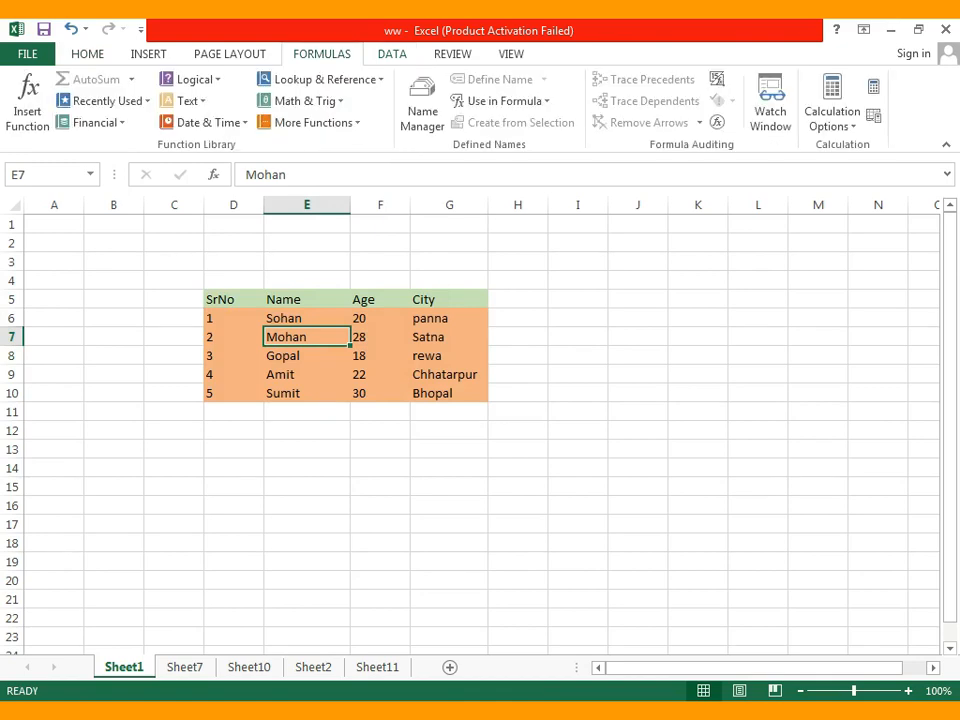
pyautogui.click(380, 356)
pyautogui.click(391, 53)
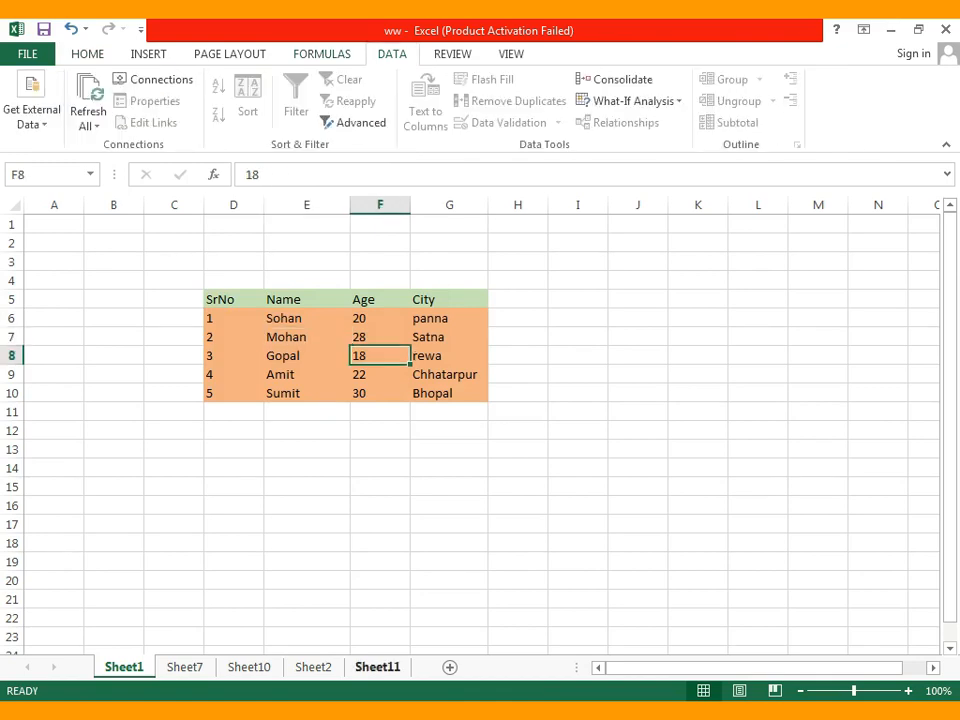
# Review the contents of Sheet2, Sheet10, Sheet7 and Sheet11, ending on the coloured table on Sheet1.
pyautogui.click(313, 667)
pyautogui.click(356, 365)
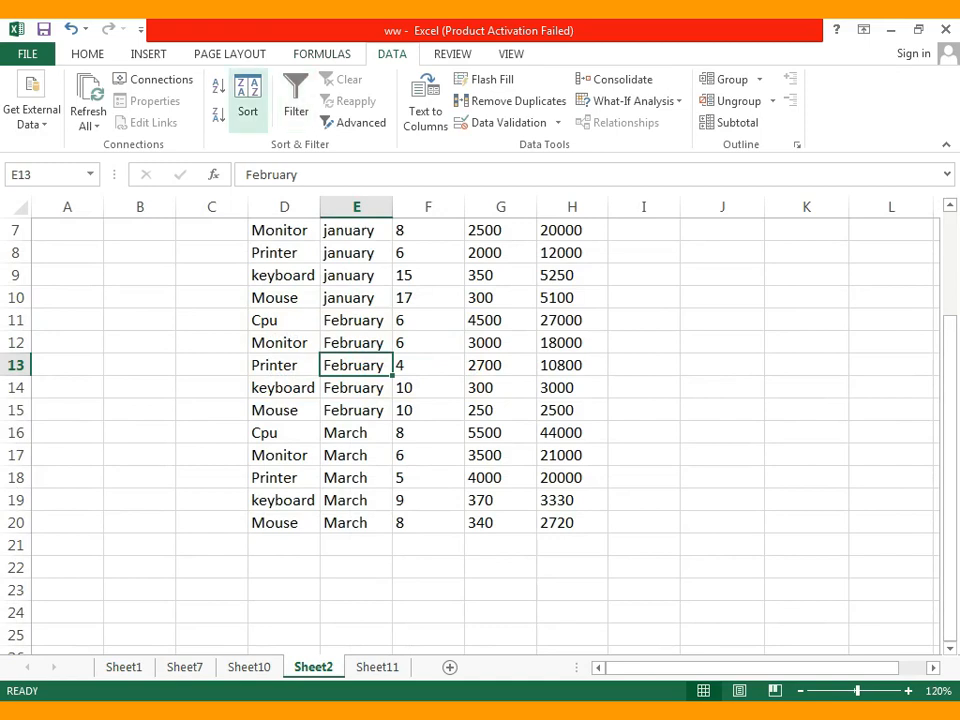
pyautogui.scroll(2, 400, 400)
pyautogui.click(248, 667)
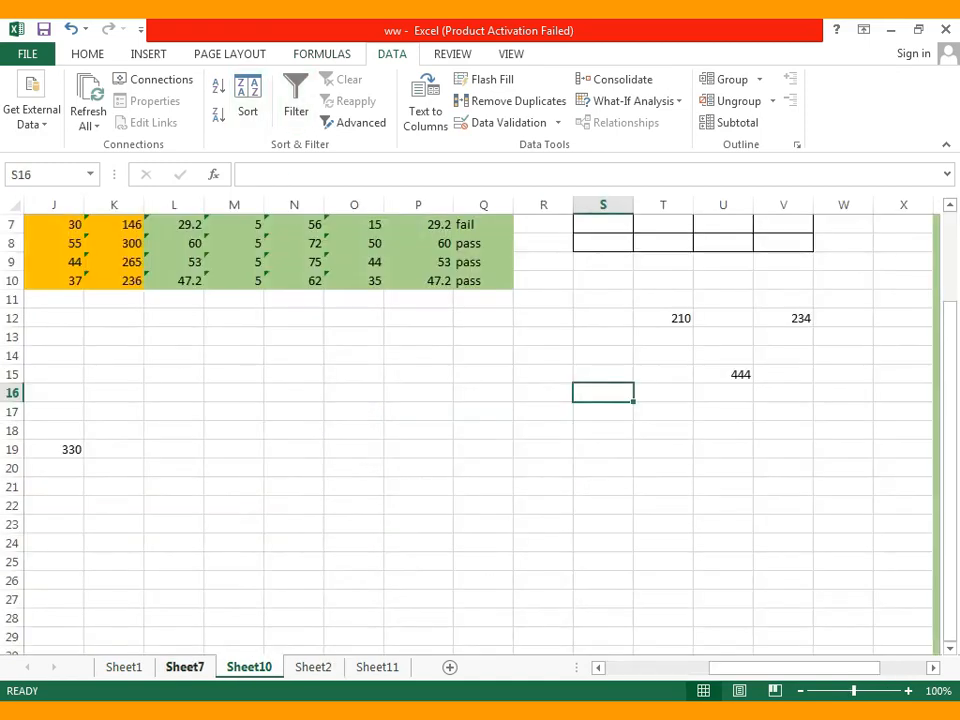
pyautogui.click(184, 667)
pyautogui.scroll(1, 470, 420)
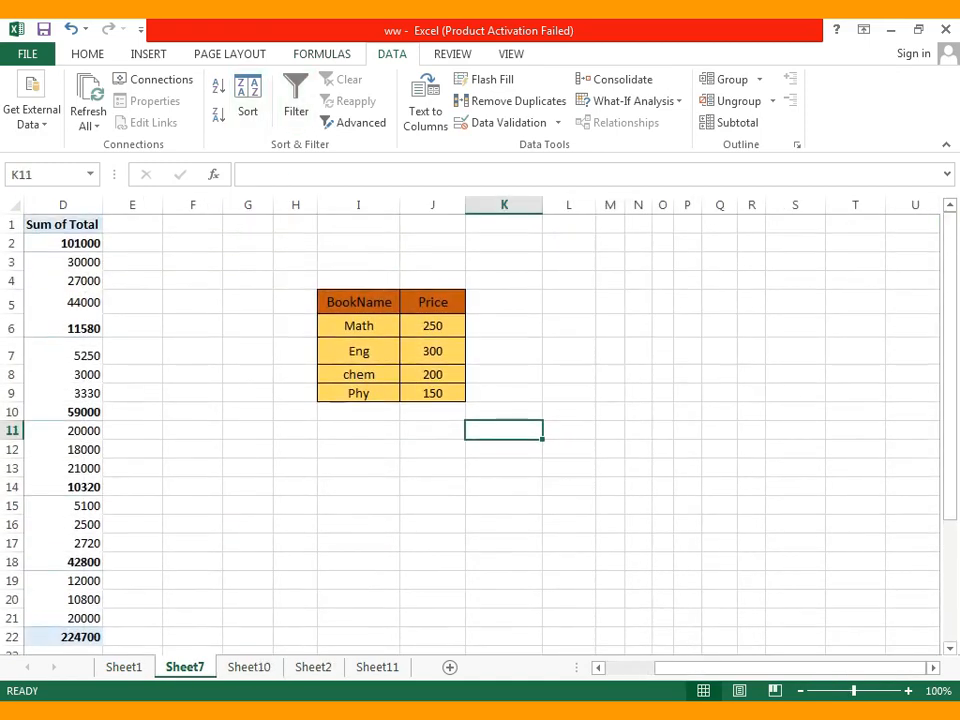
pyautogui.click(377, 667)
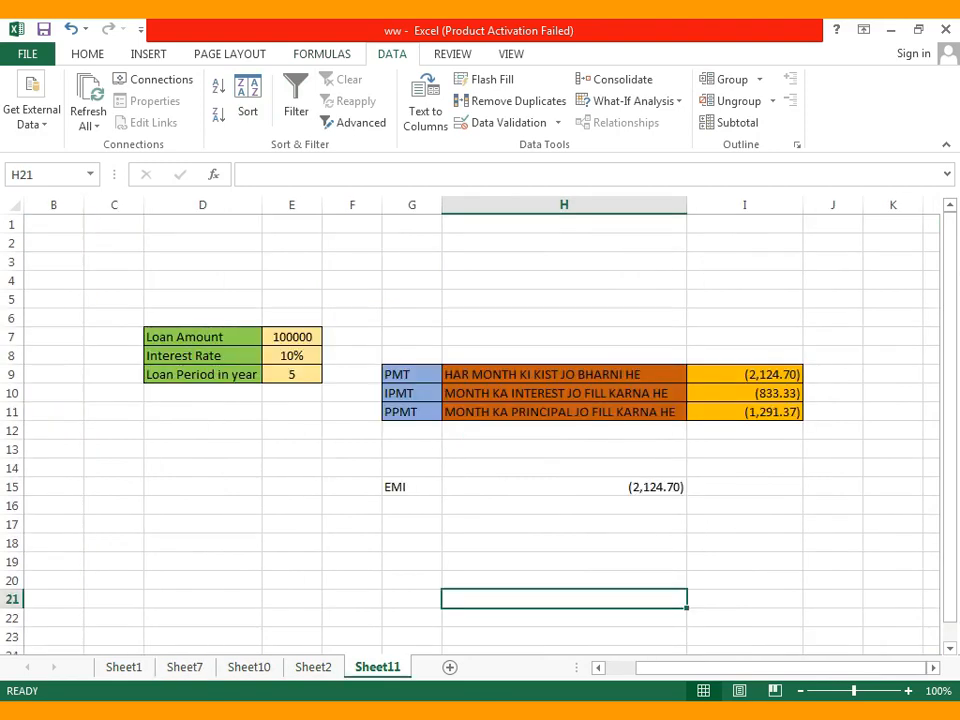
pyautogui.click(124, 667)
pyautogui.click(449, 487)
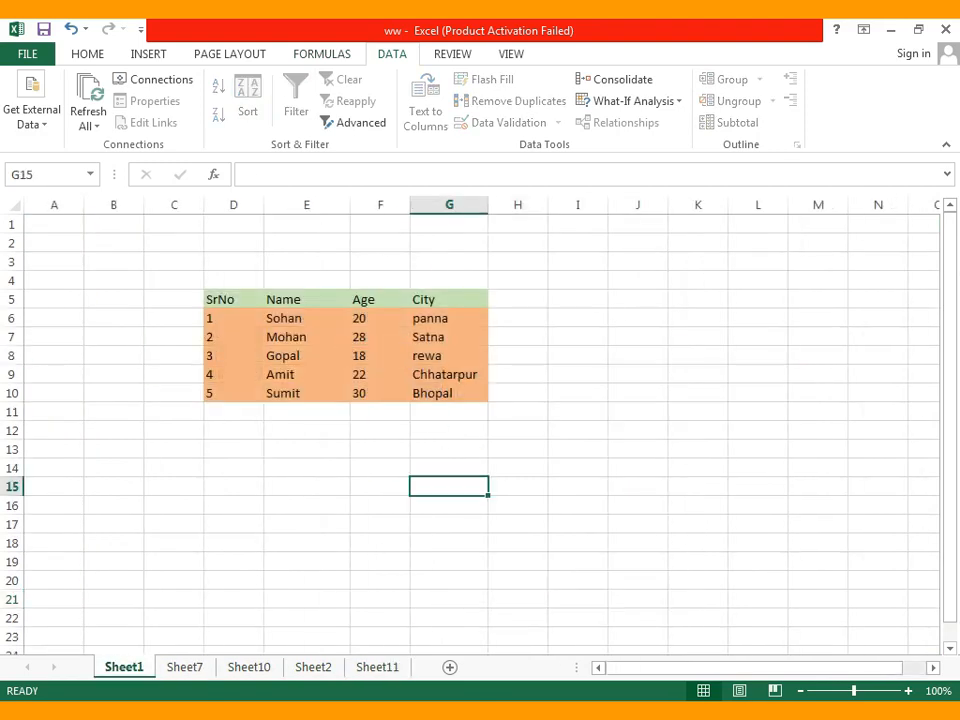
pyautogui.click(234, 318)
pyautogui.click(306, 393)
pyautogui.click(380, 487)
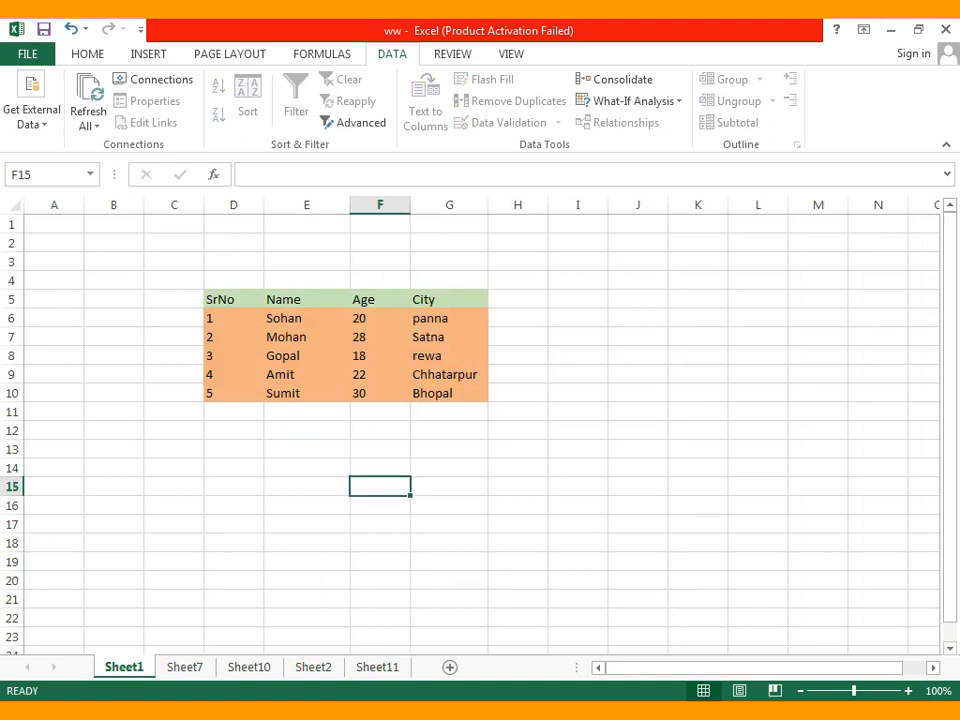
# Undo the green and orange fills on the Sheet1 table.
pyautogui.moveTo(234, 299); pyautogui.dragTo(449, 393)
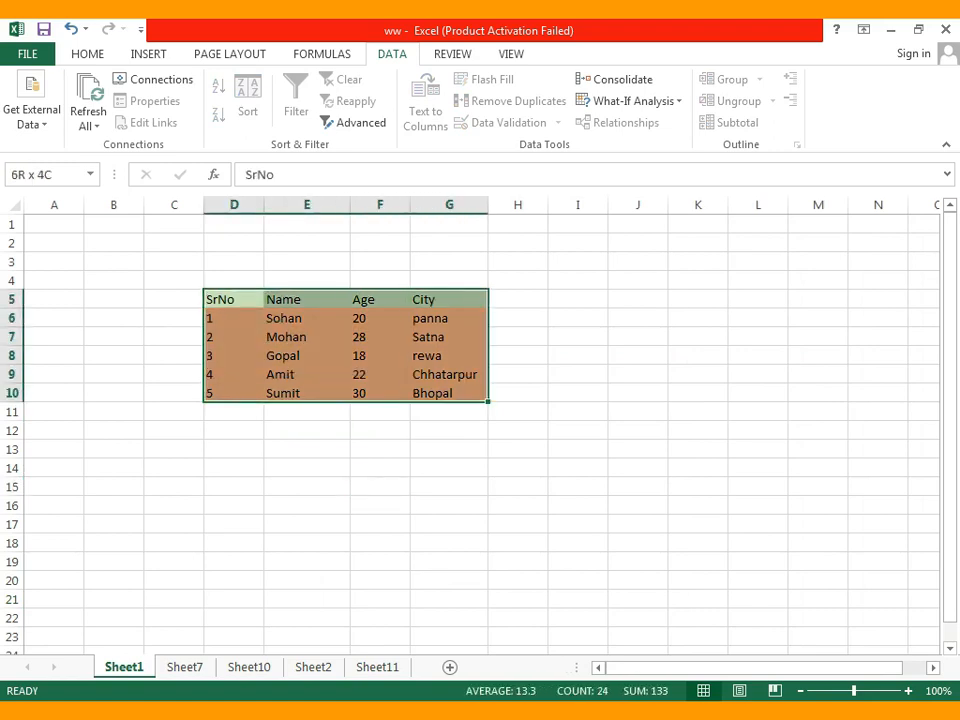
pyautogui.hotkey('ctrl', 'z')
pyautogui.hotkey('ctrl', 'z')
pyautogui.hotkey('ctrl', 'z')
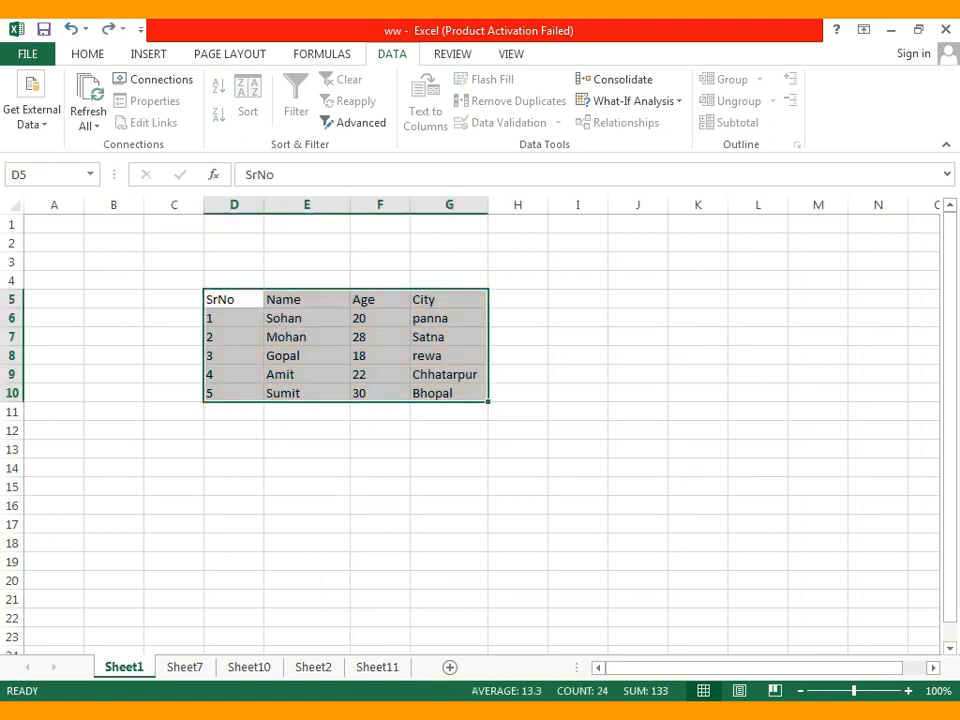
# Return to the imported tables on Sheet7 and widen columns O and Q.
pyautogui.scroll(-1, 470, 430)
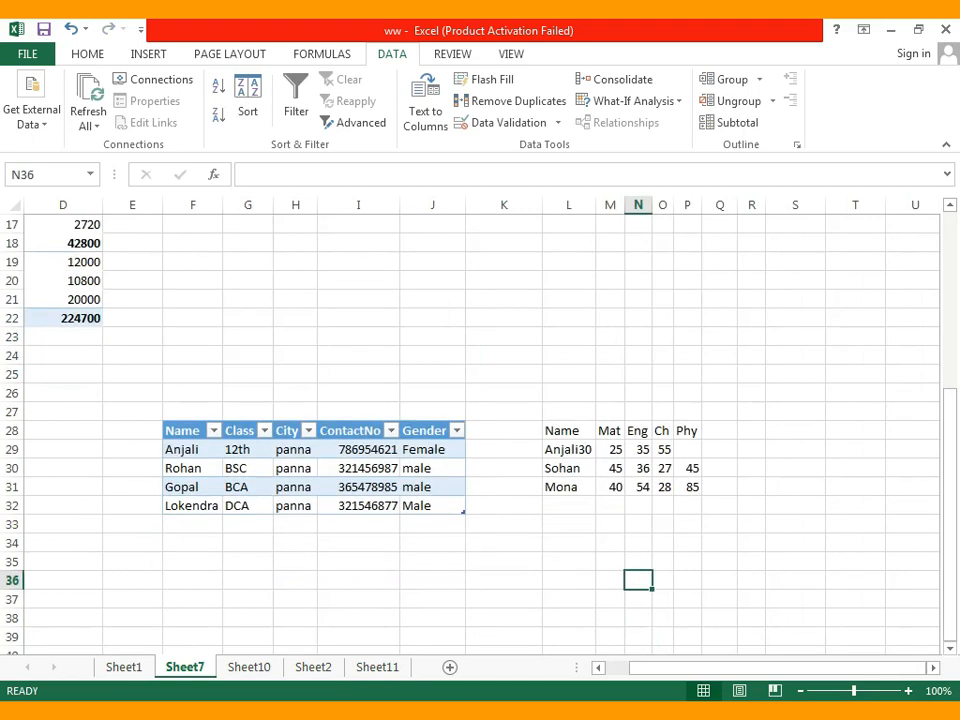
pyautogui.scroll(-1, 470, 430)
pyautogui.scroll(5, 470, 430)
pyautogui.scroll(-5, 480, 432)
pyautogui.click(719, 487)
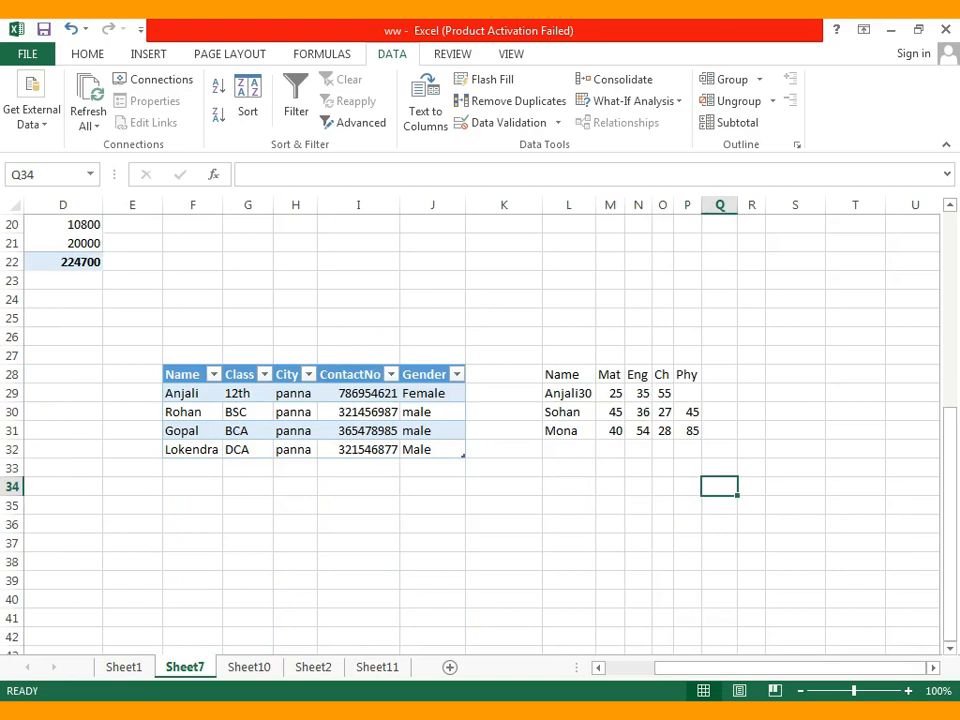
pyautogui.moveTo(674, 204); pyautogui.dragTo(696, 204)
pyautogui.moveTo(760, 204); pyautogui.dragTo(772, 204)
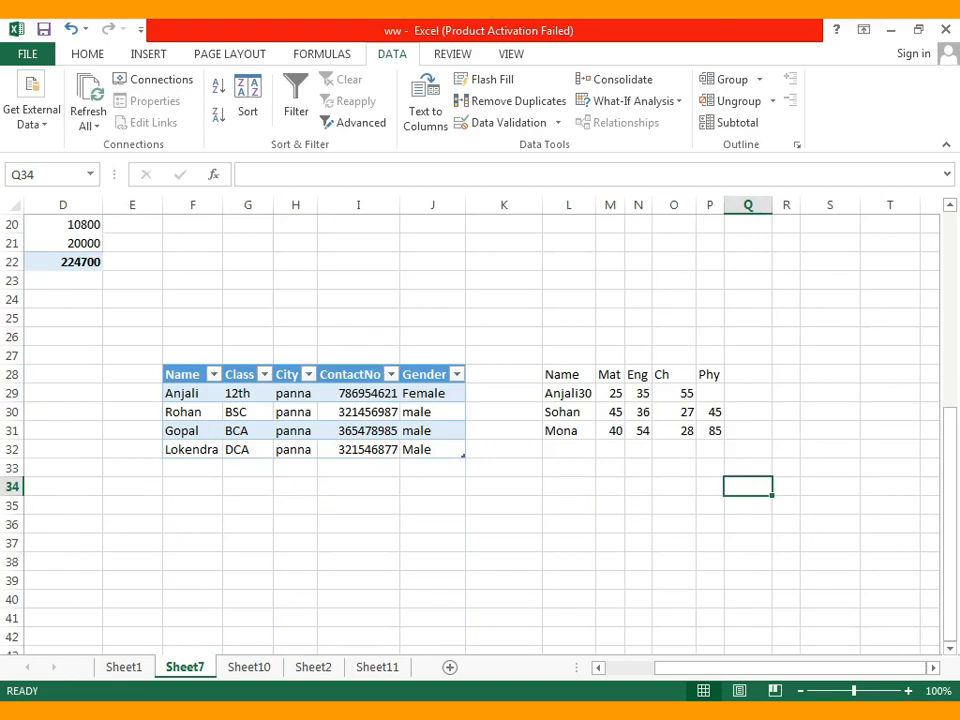
# Widen columns M and N, and centre the contents of column M.
pyautogui.moveTo(652, 204)
pyautogui.mouseDown()
pyautogui.moveTo(669, 204)
pyautogui.moveTo(635, 204)
pyautogui.mouseUp()
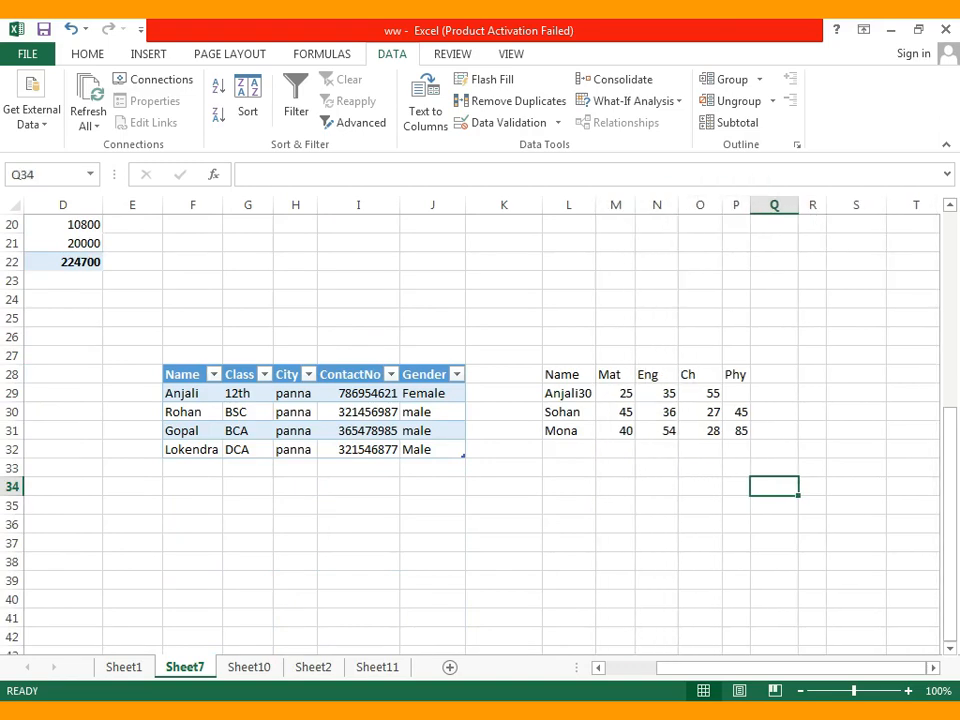
pyautogui.click(615, 204)
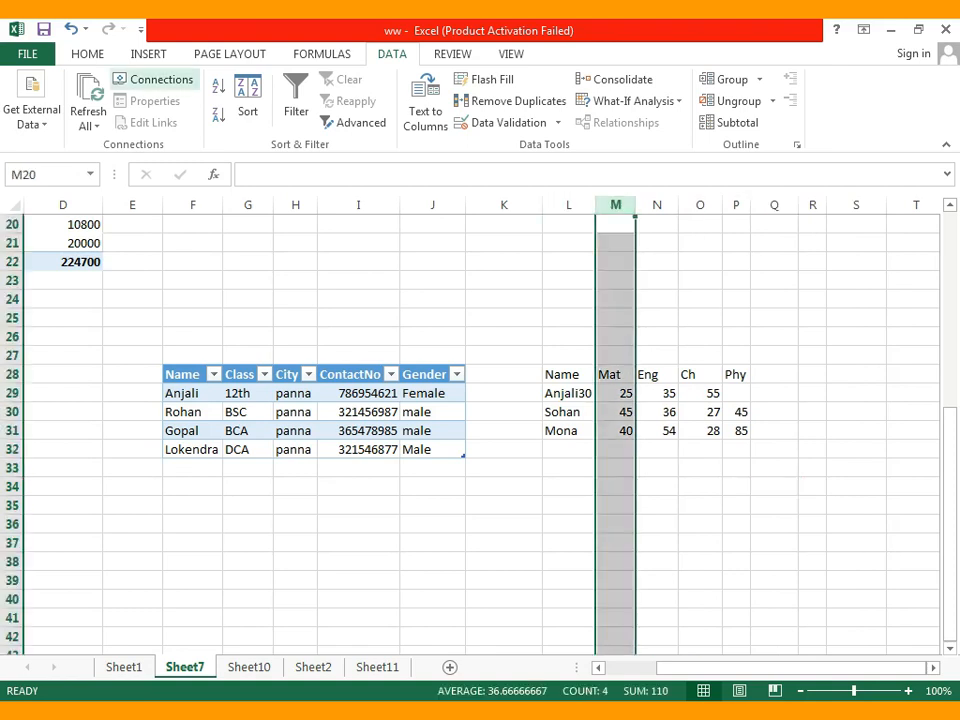
pyautogui.click(87, 54)
pyautogui.click(309, 115)
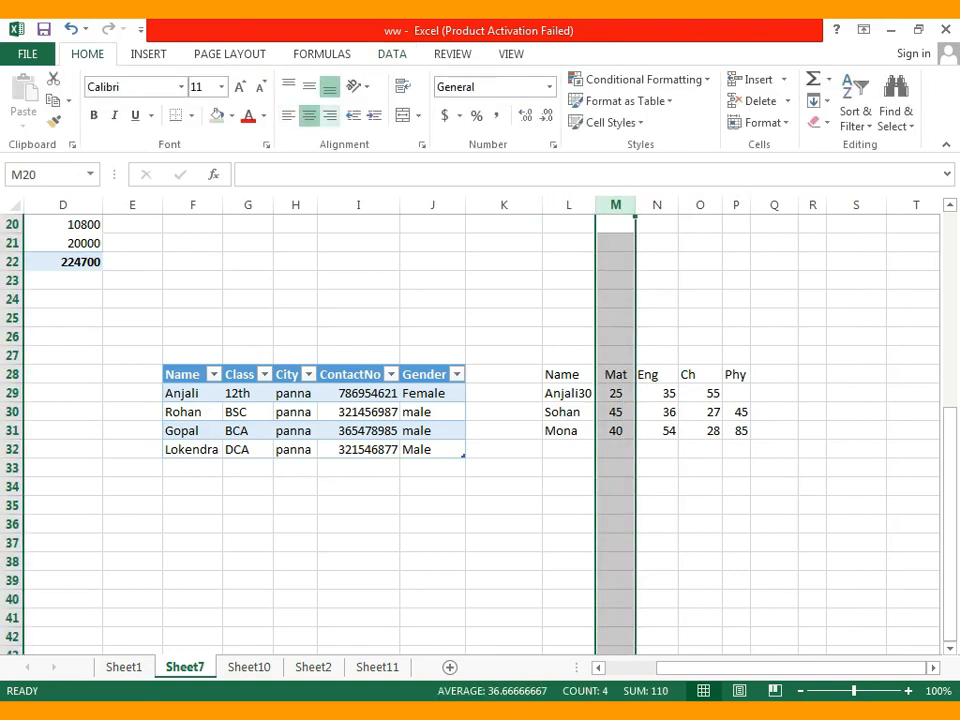
# Align the marks table L28:P31 to the middle vertically and to the left horizontally.
pyautogui.click(657, 204)
pyautogui.moveTo(562, 374); pyautogui.dragTo(737, 430)
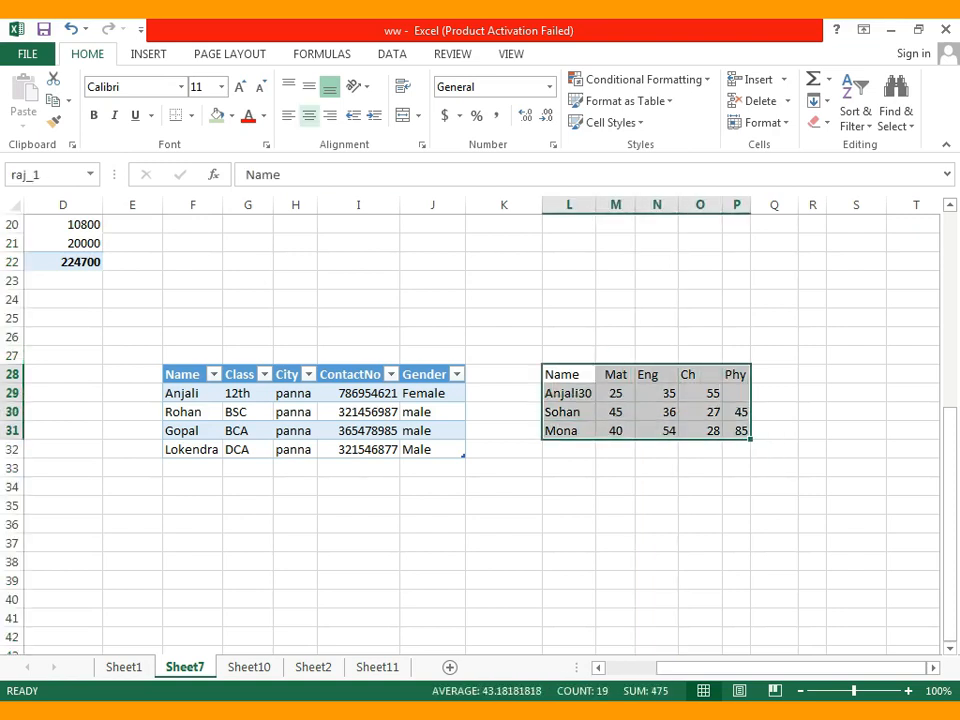
pyautogui.click(309, 115)
pyautogui.click(309, 86)
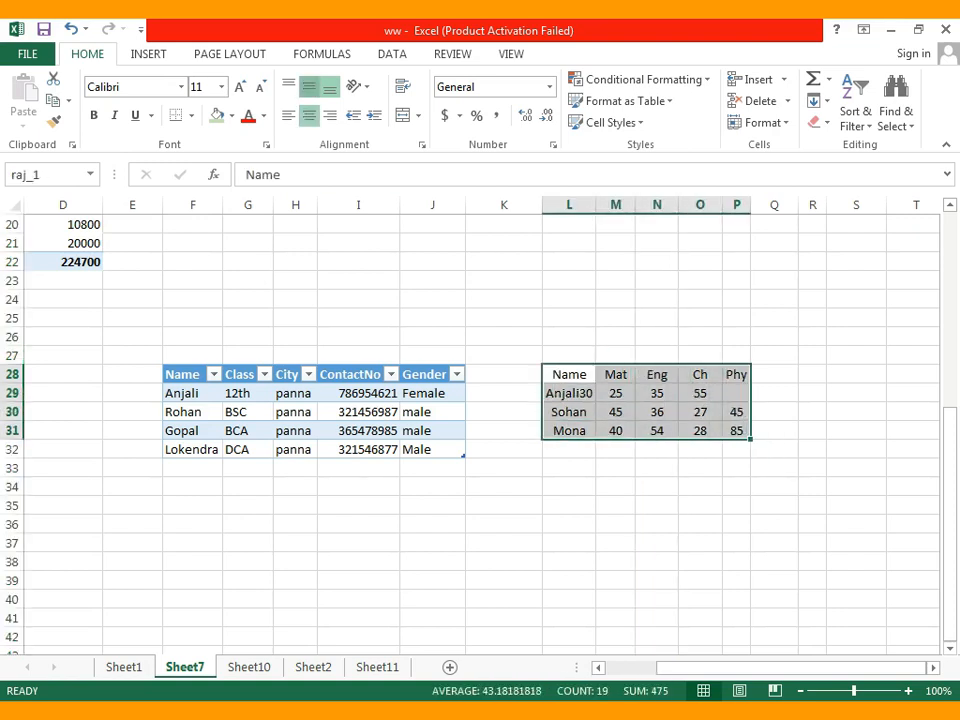
pyautogui.click(288, 115)
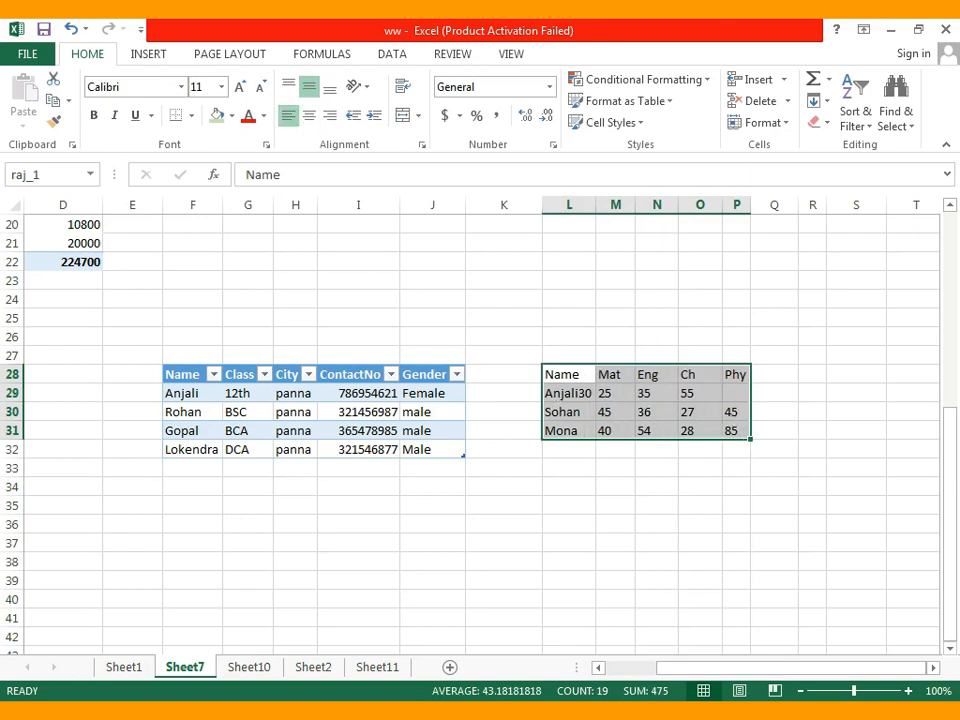
# Fill the marks table L28:P31 with a medium grey theme colour.
pyautogui.click(232, 115)
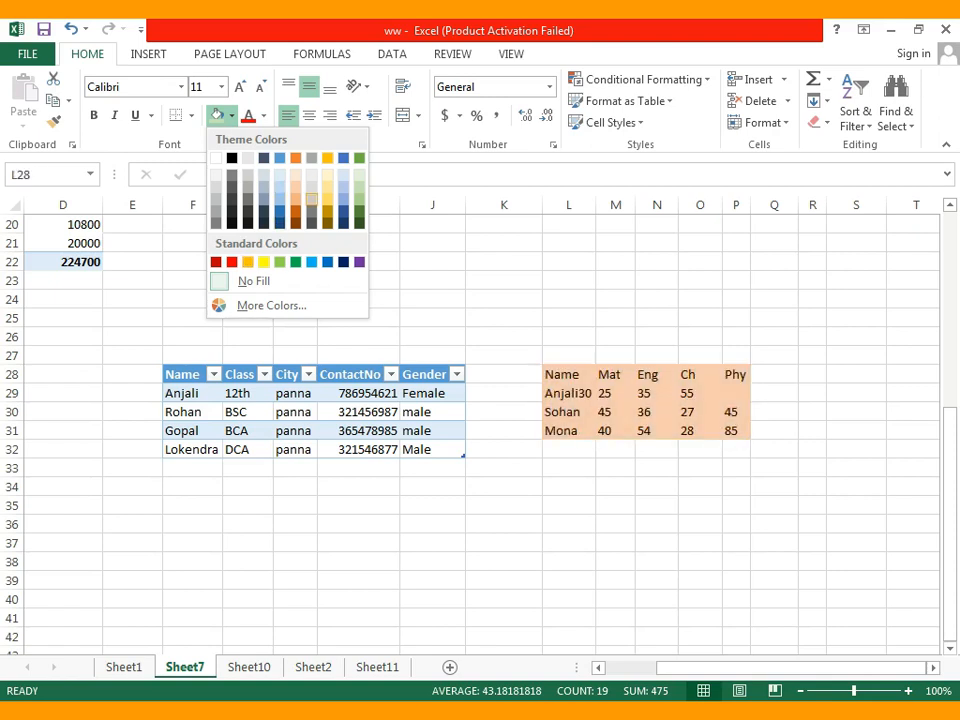
pyautogui.click(311, 199)
pyautogui.click(615, 505)
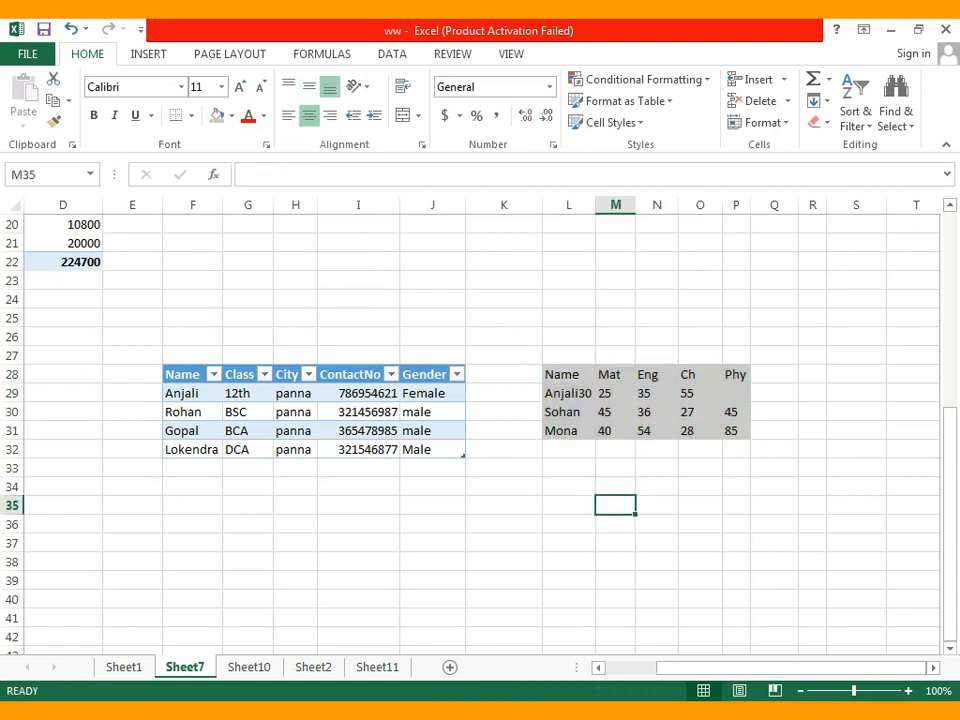
# Sort the marks rows L29:P31 by the Name column's values from A to Z.
pyautogui.click(392, 54)
pyautogui.click(569, 393)
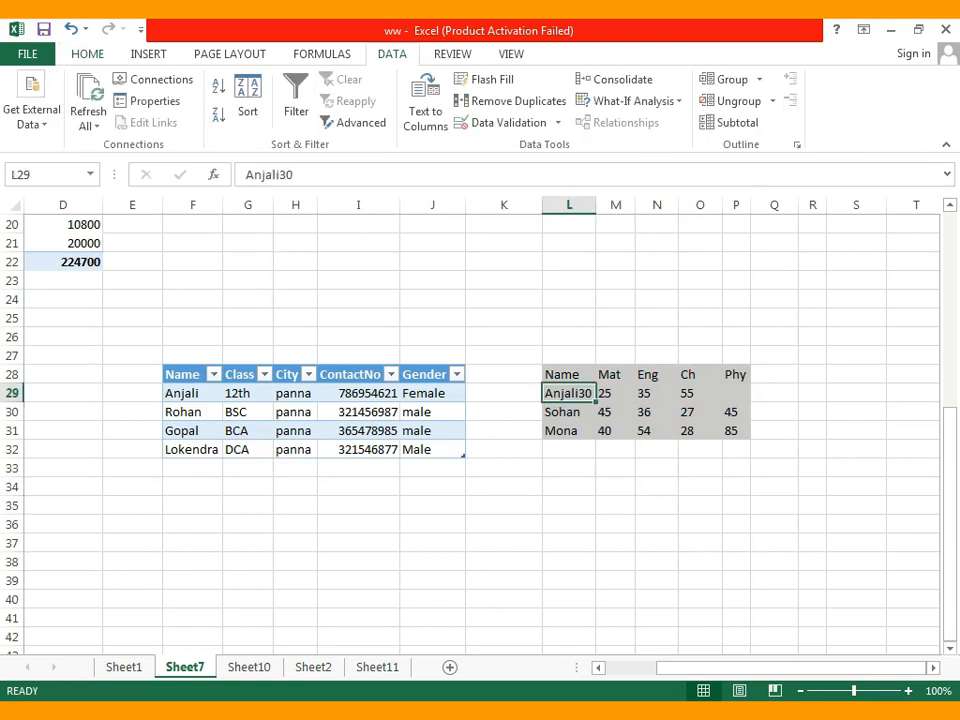
pyautogui.click(615, 505)
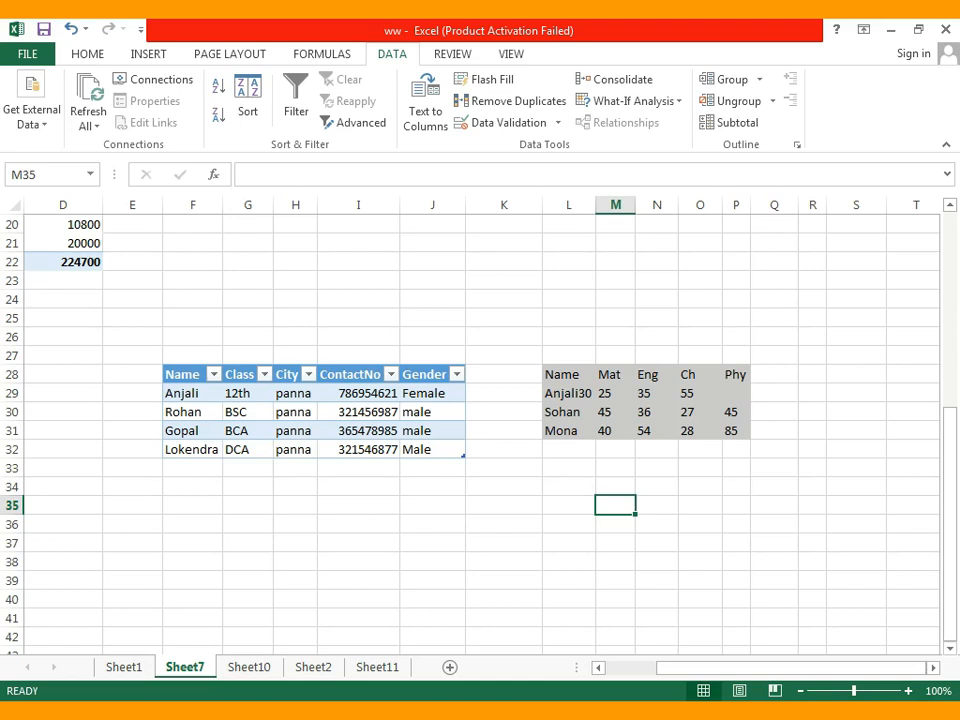
pyautogui.moveTo(567, 393); pyautogui.dragTo(736, 430)
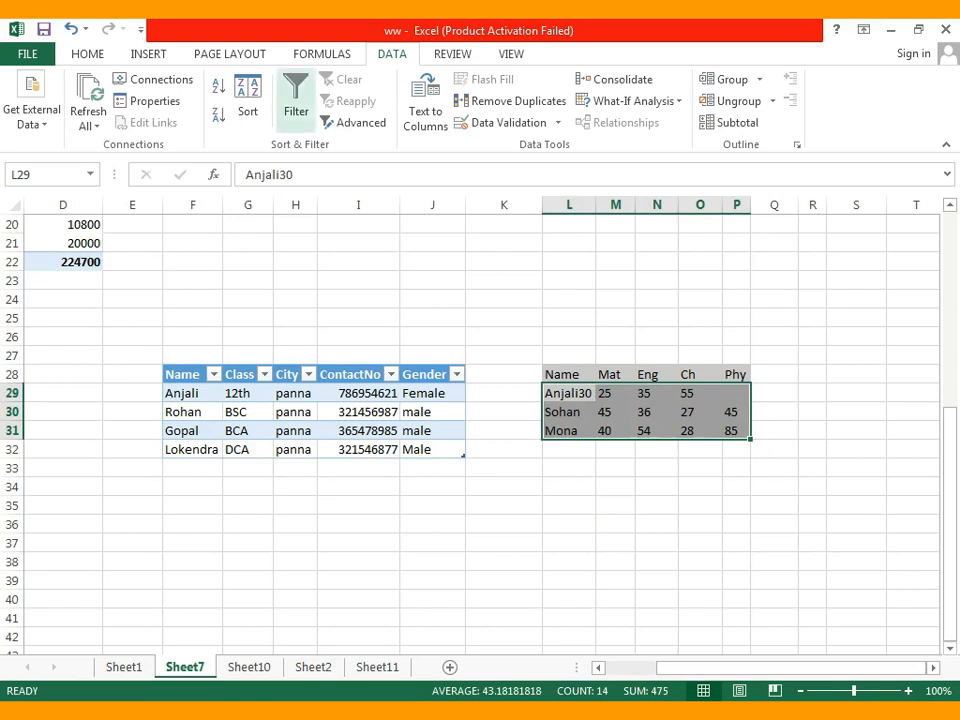
pyautogui.click(247, 98)
pyautogui.moveTo(450, 213); pyautogui.dragTo(156, 48)
pyautogui.click(216, 127)
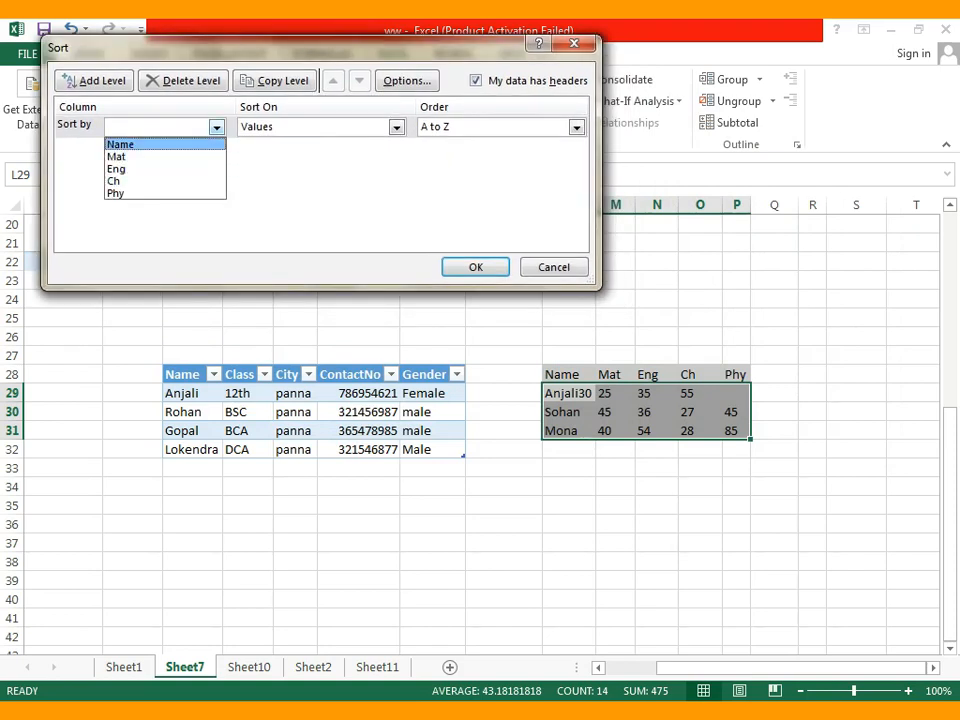
pyautogui.click(124, 144)
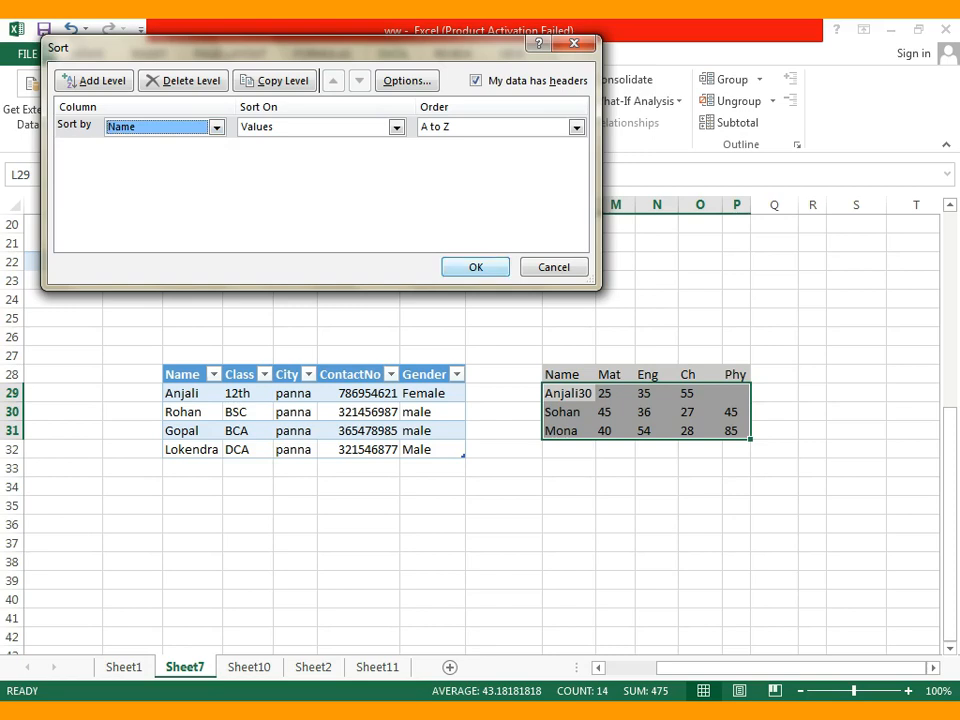
pyautogui.press('Return')
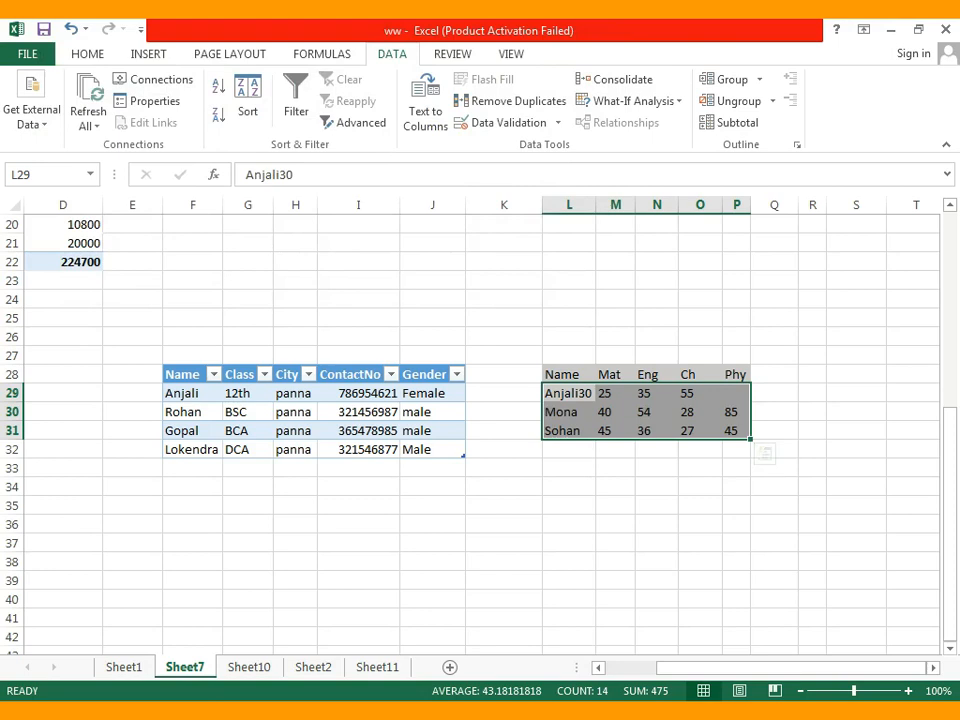
# Sort the marks rows L29:P31 by the Name column's values in Z to A order.
pyautogui.click(247, 95)
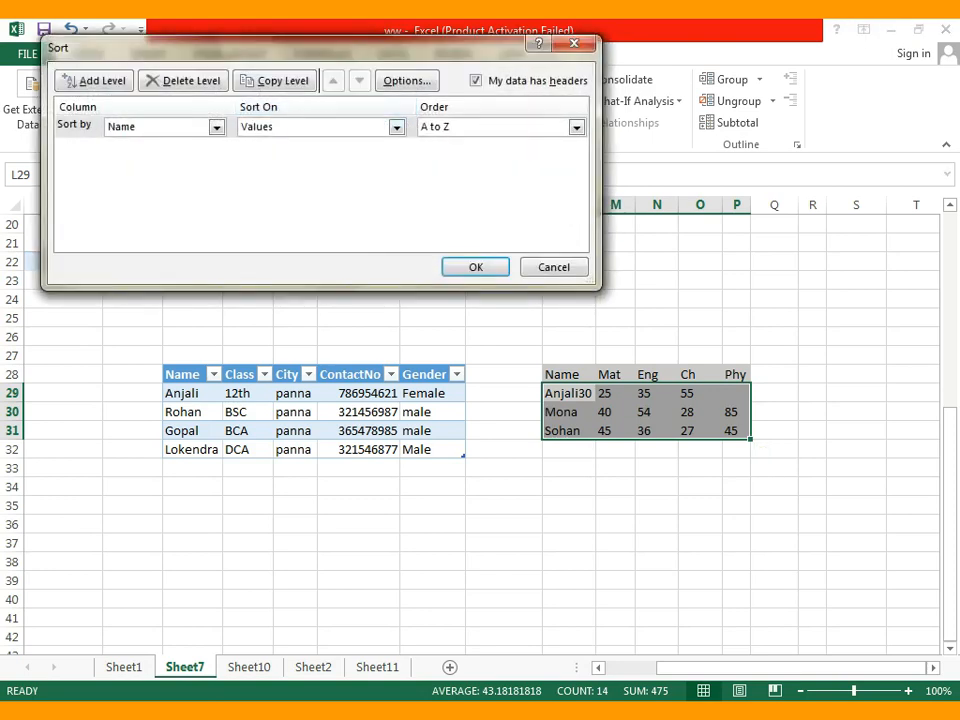
pyautogui.click(217, 127)
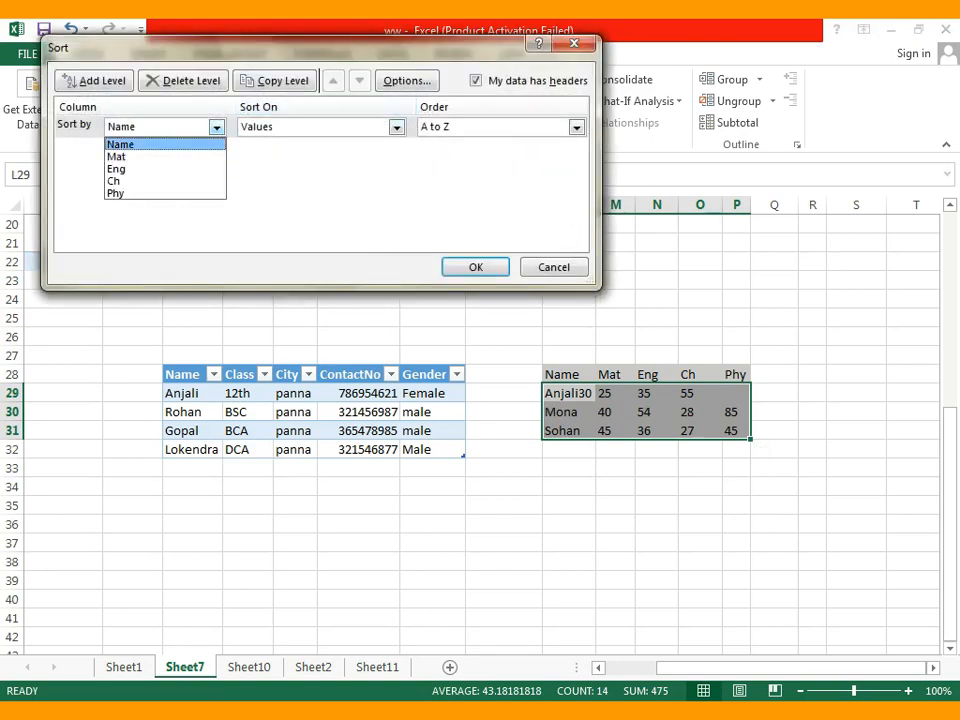
pyautogui.click(150, 144)
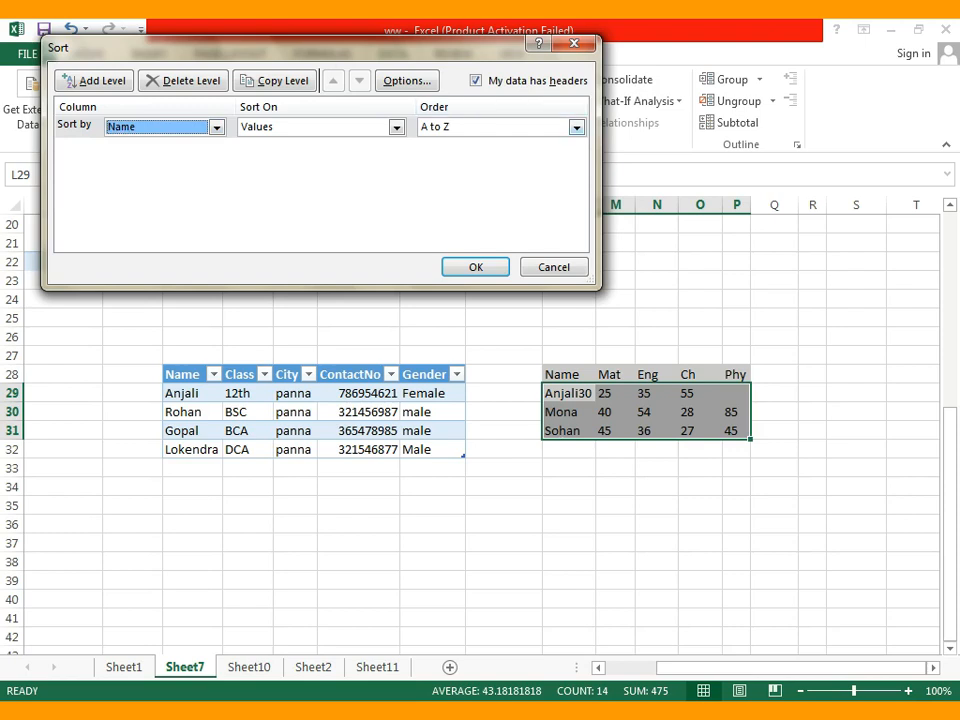
pyautogui.click(576, 127)
pyautogui.click(440, 157)
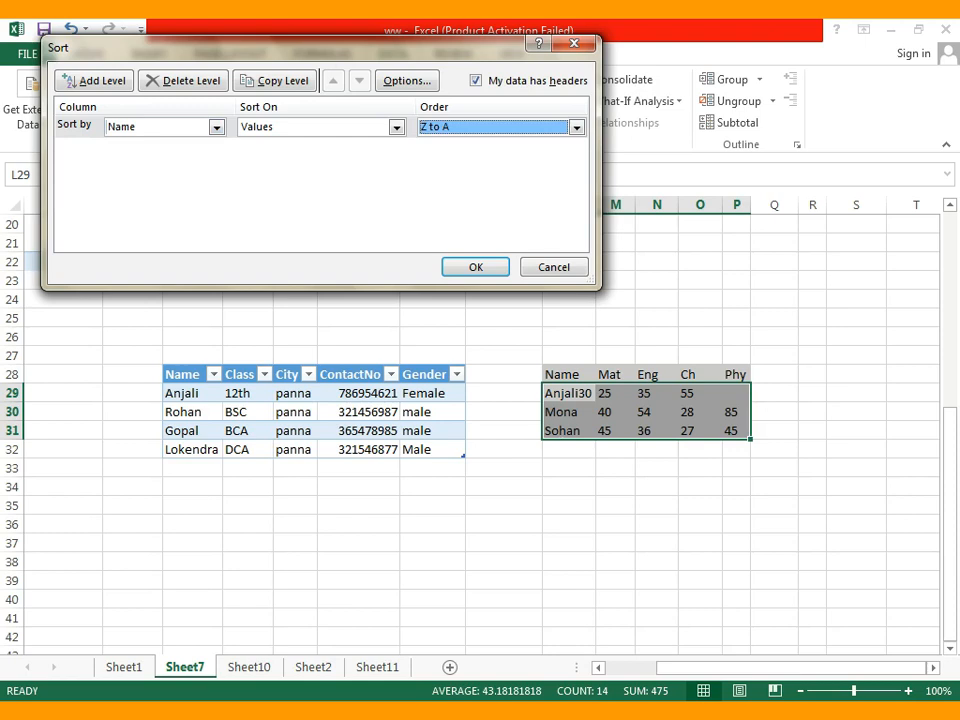
pyautogui.press('Return')
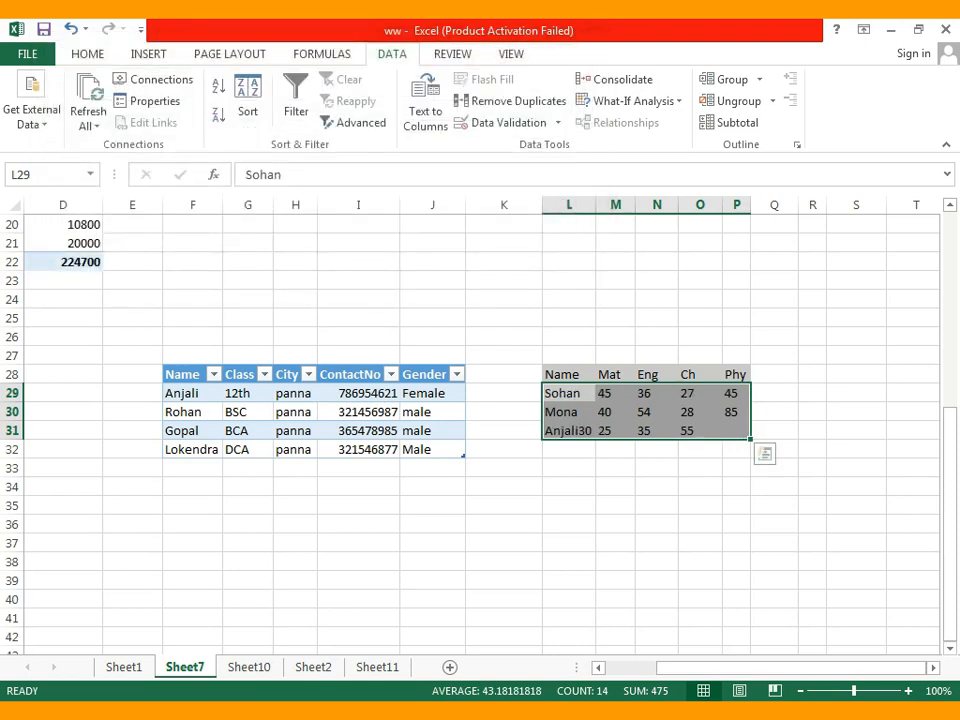
pyautogui.click(618, 505)
pyautogui.click(569, 394)
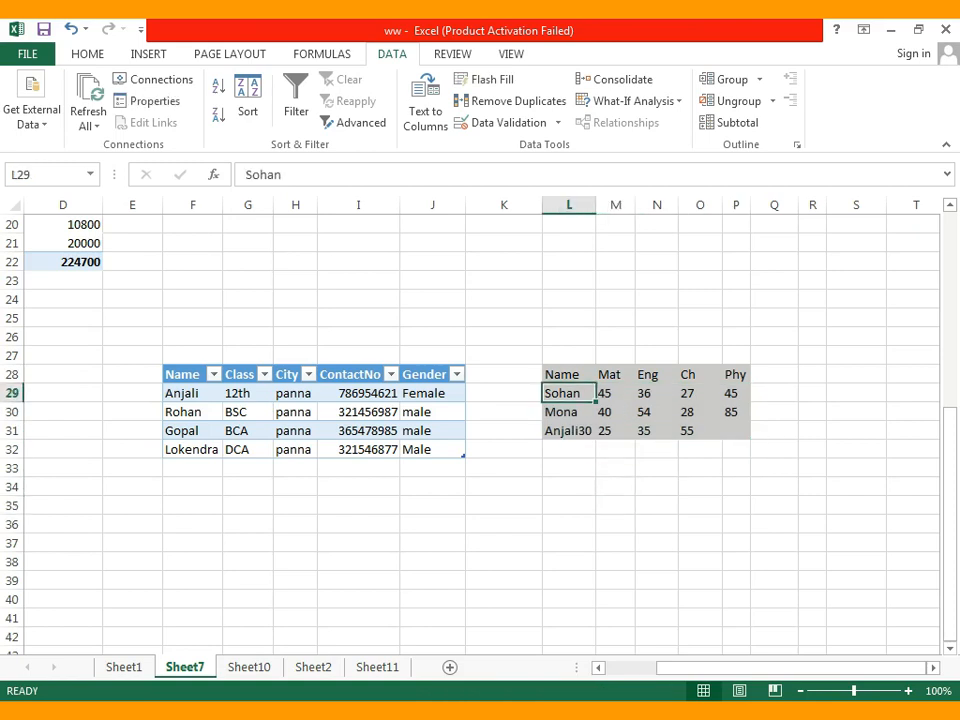
pyautogui.click(736, 449)
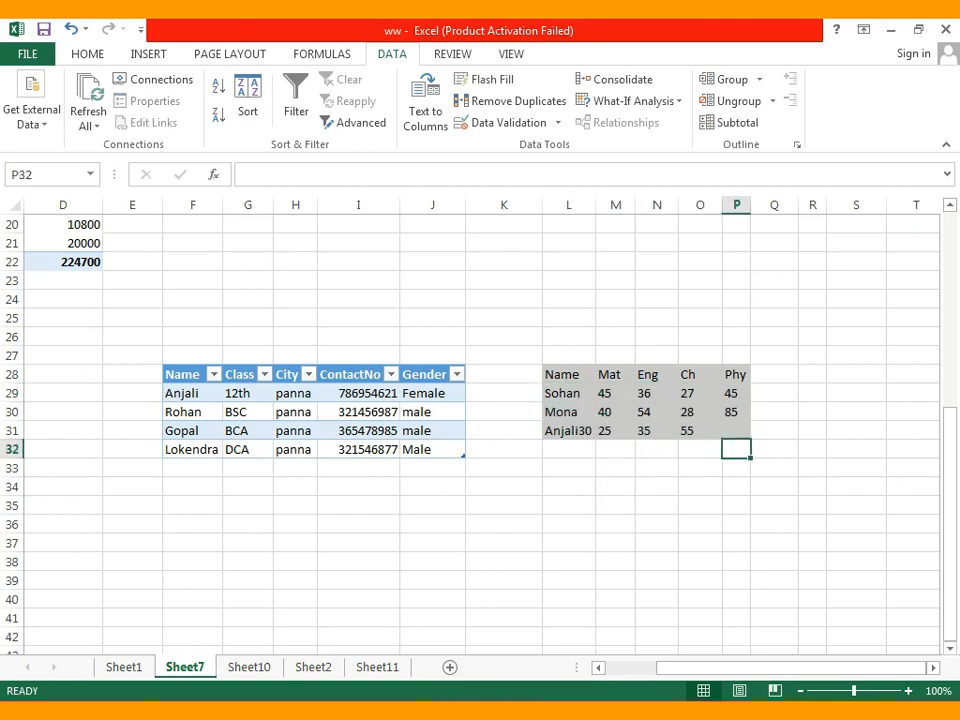
pyautogui.moveTo(569, 581); pyautogui.dragTo(569, 563)
pyautogui.moveTo(569, 394); pyautogui.dragTo(736, 431)
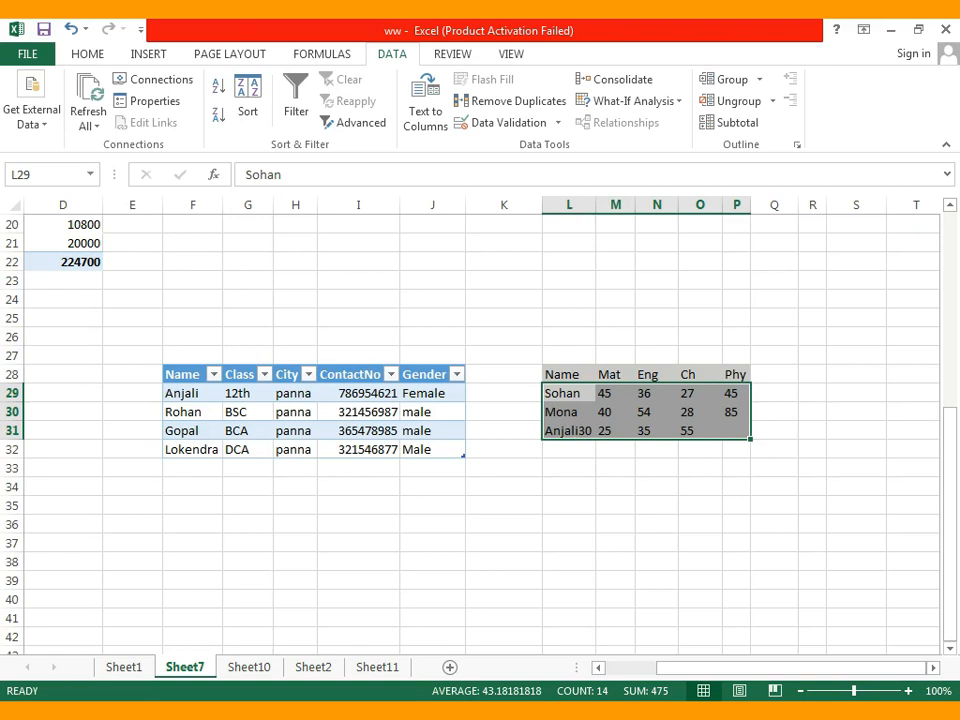
pyautogui.click(504, 506)
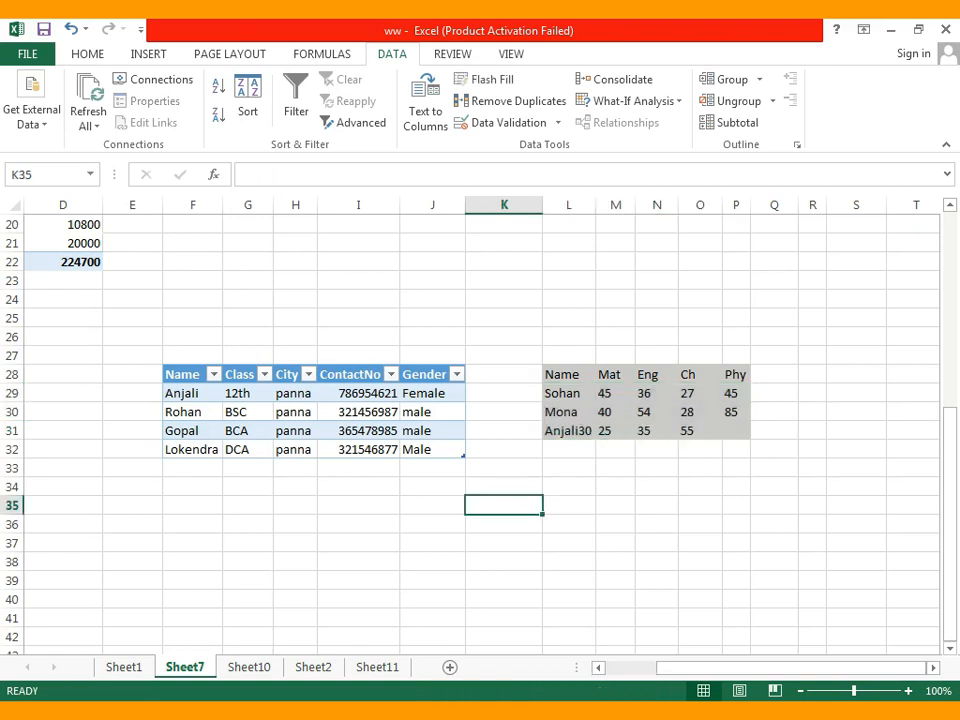
# Undo the last change on the marks table and turn on Filter for its header row L28:P28.
pyautogui.moveTo(562, 374); pyautogui.dragTo(736, 430)
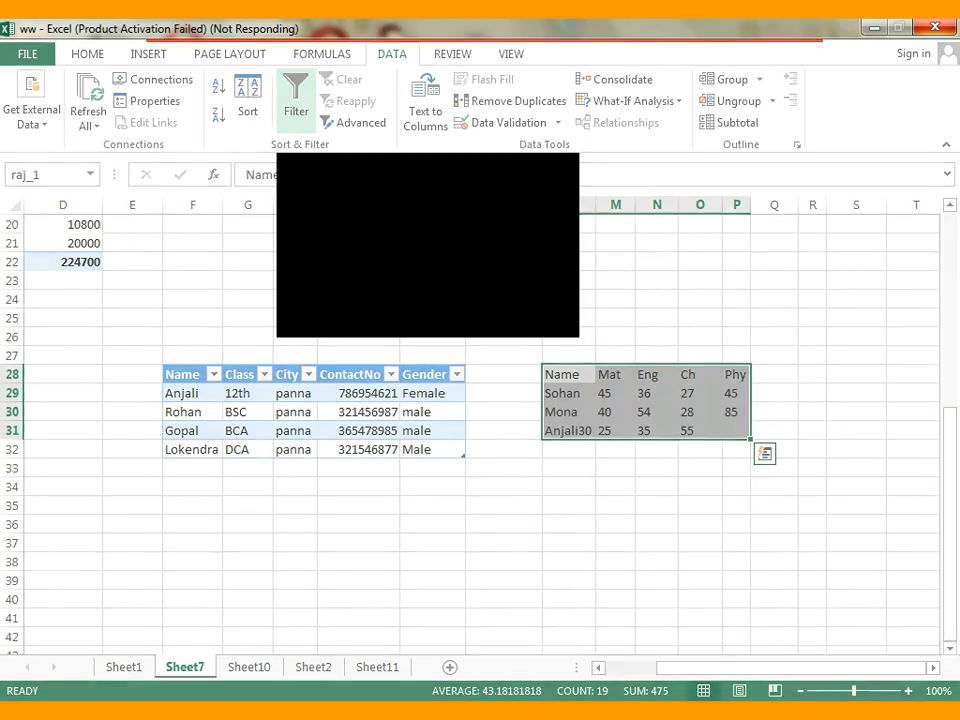
pyautogui.hotkey('ctrl', 'z')
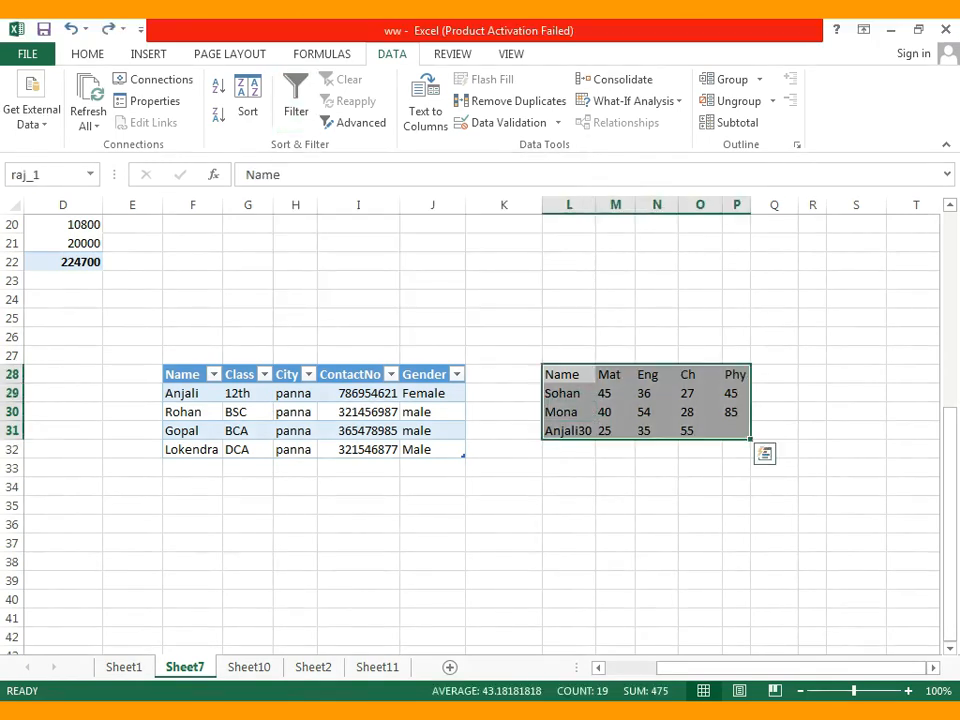
pyautogui.click(615, 506)
pyautogui.moveTo(569, 374); pyautogui.dragTo(736, 375)
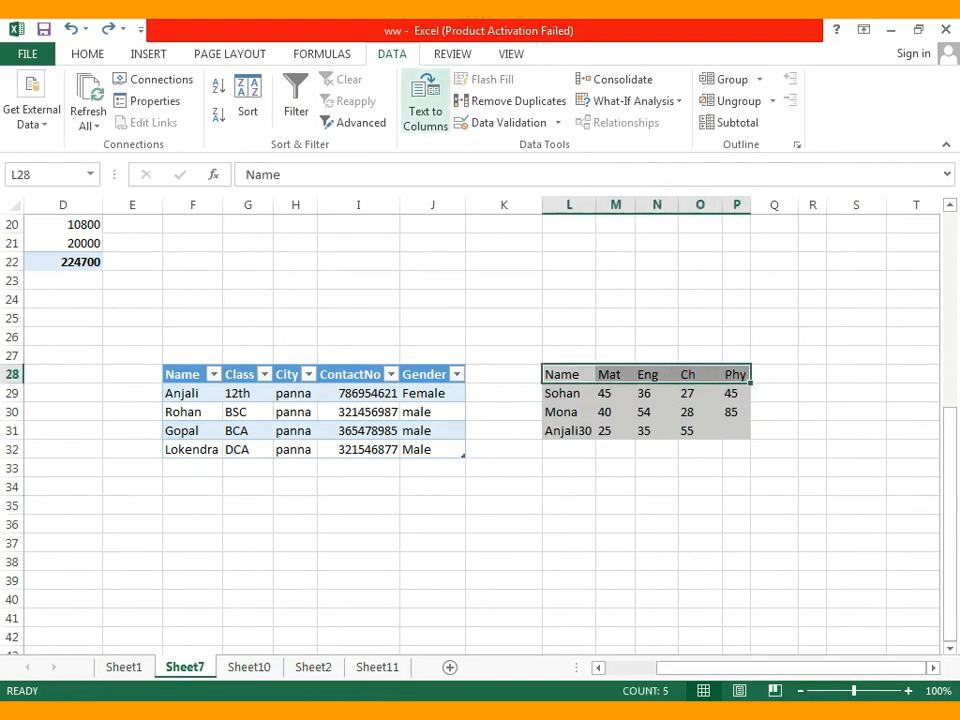
pyautogui.click(296, 100)
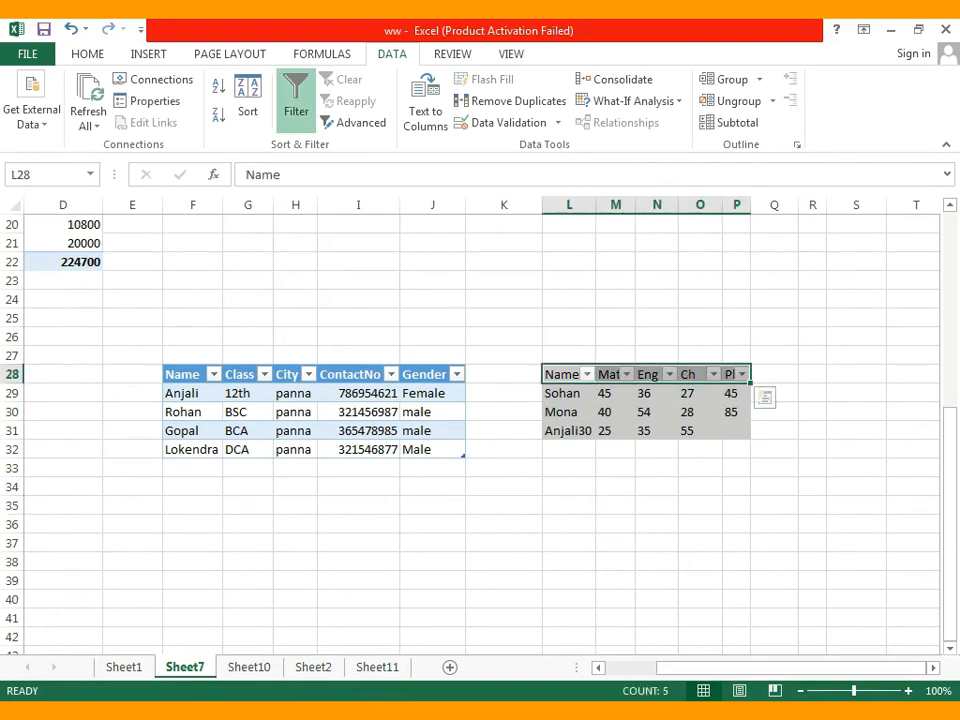
pyautogui.click(569, 524)
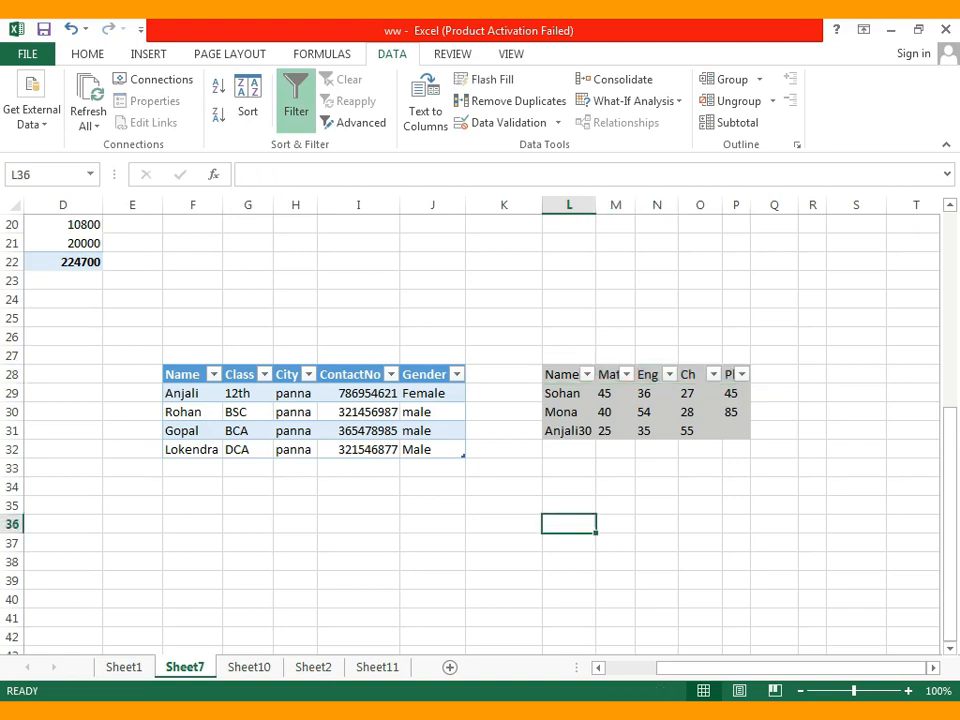
# Filter the marks table's Name column to show only the student in row 30.
pyautogui.click(587, 374)
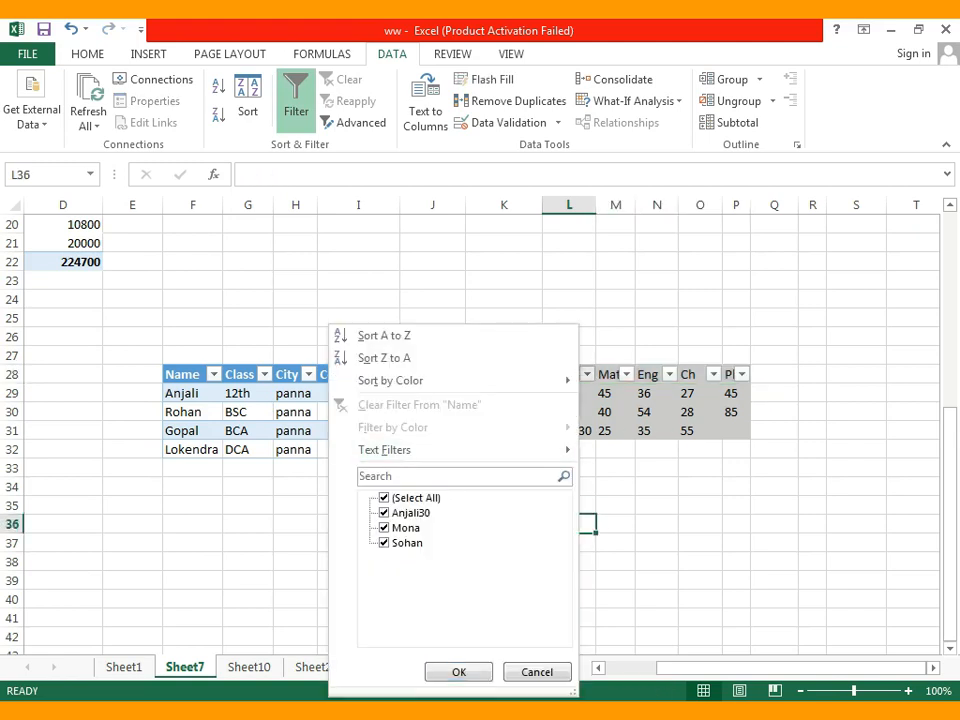
pyautogui.click(384, 498)
pyautogui.click(384, 528)
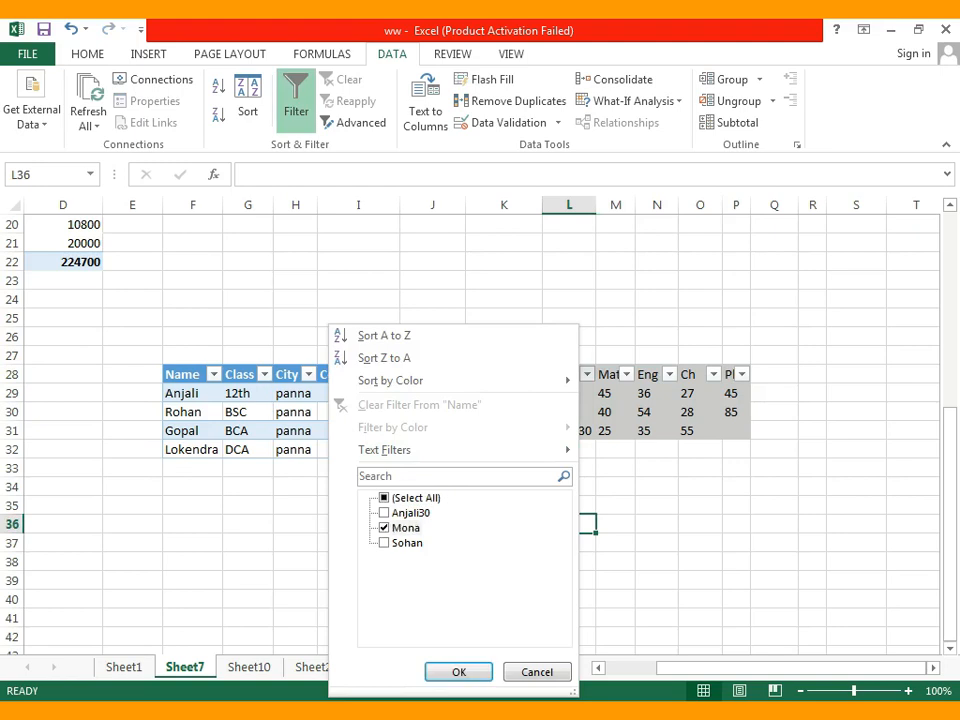
pyautogui.click(459, 672)
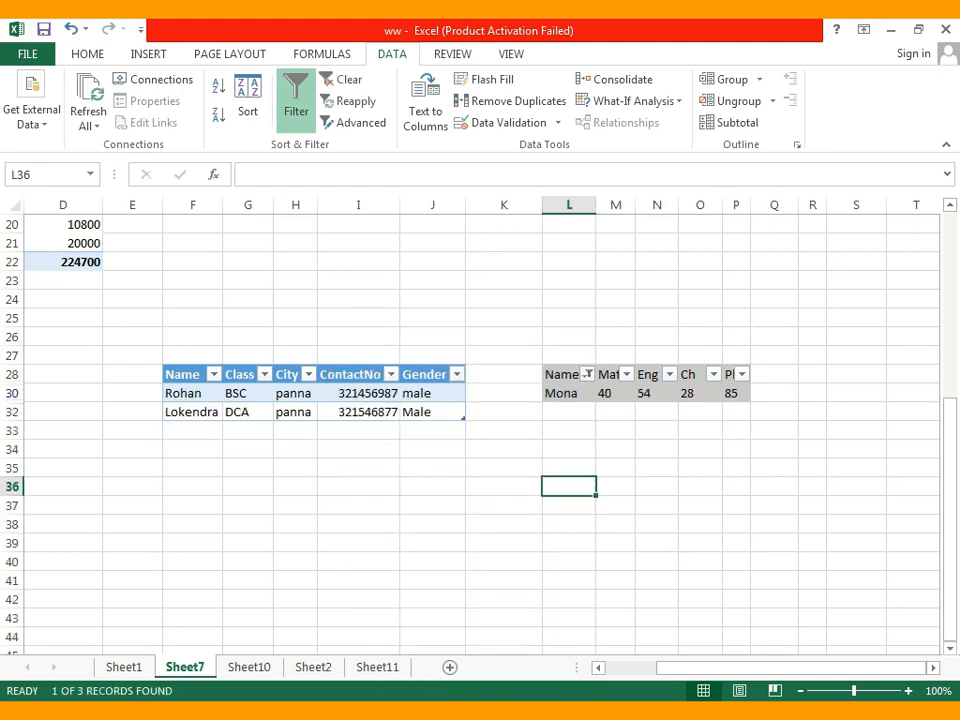
# Show all students in the marks table again by selecting every entry in the Name filter.
pyautogui.click(587, 374)
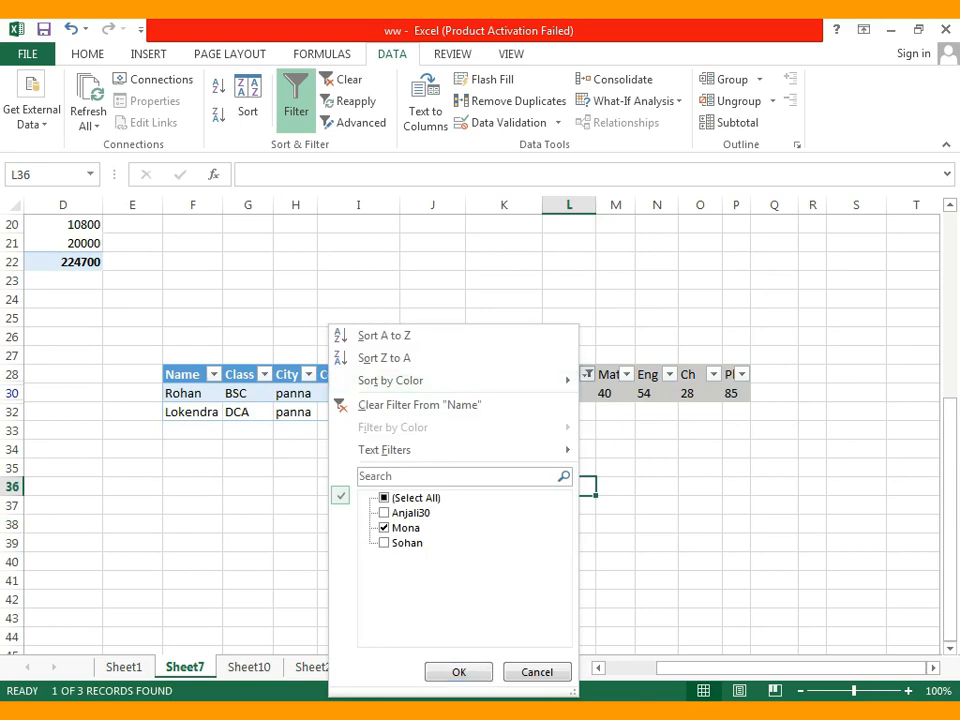
pyautogui.click(384, 498)
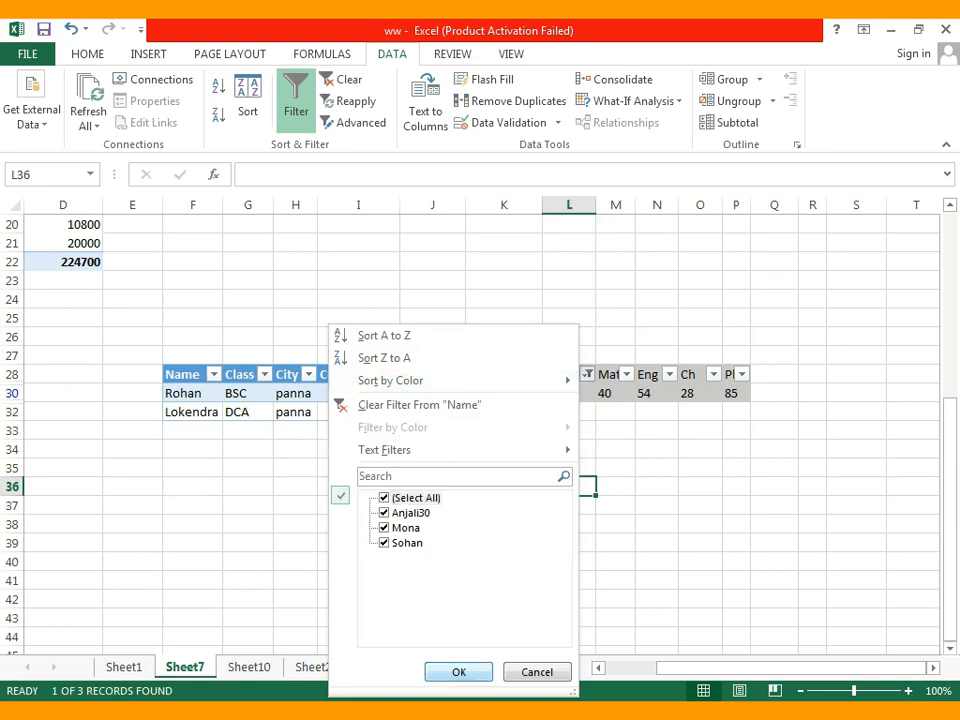
pyautogui.press('Return')
# Filter the marks table's Name column to show only the student in row 29.
pyautogui.click(587, 374)
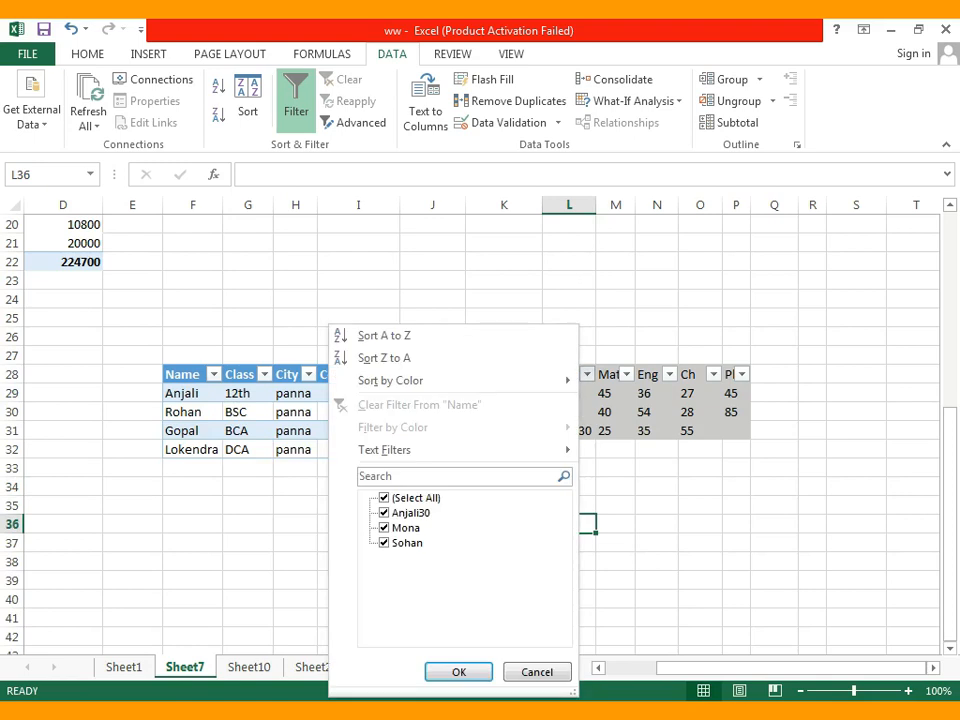
pyautogui.click(384, 498)
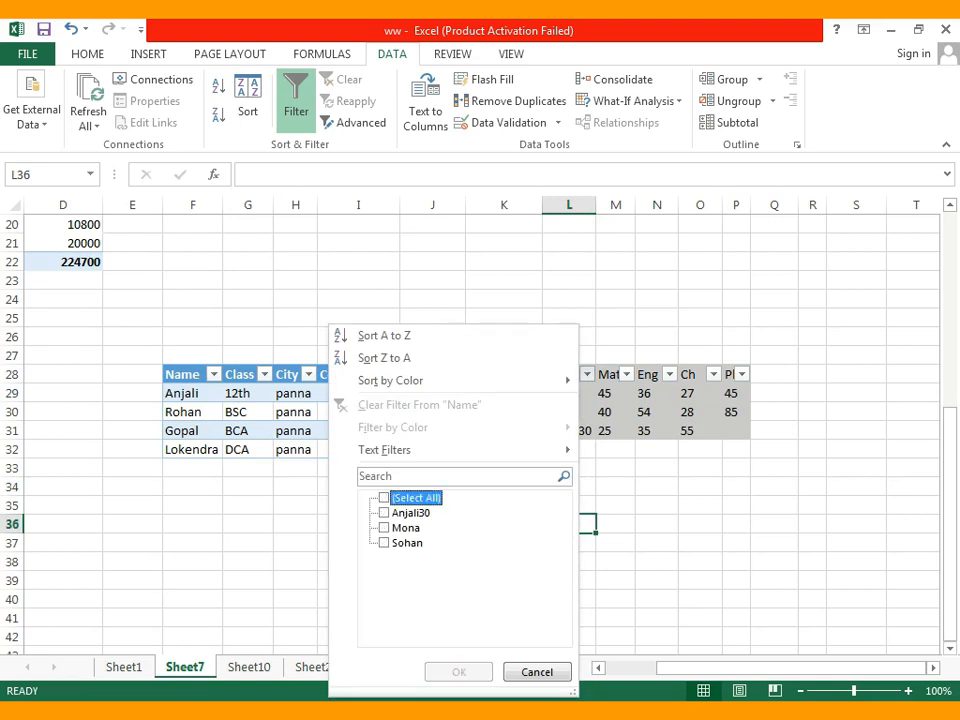
pyautogui.click(384, 543)
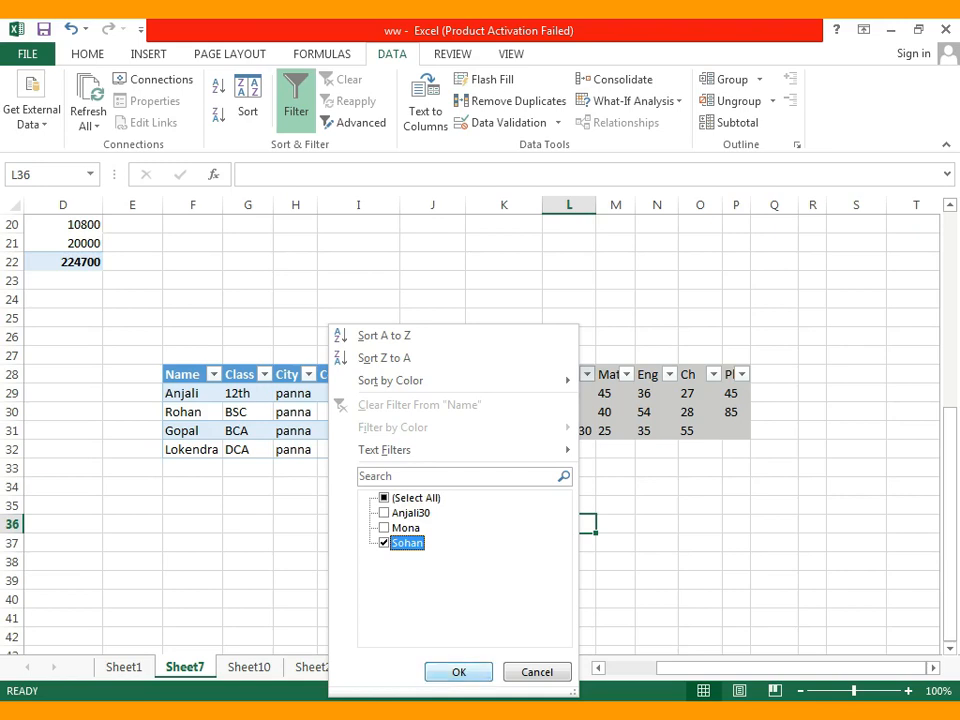
pyautogui.click(458, 672)
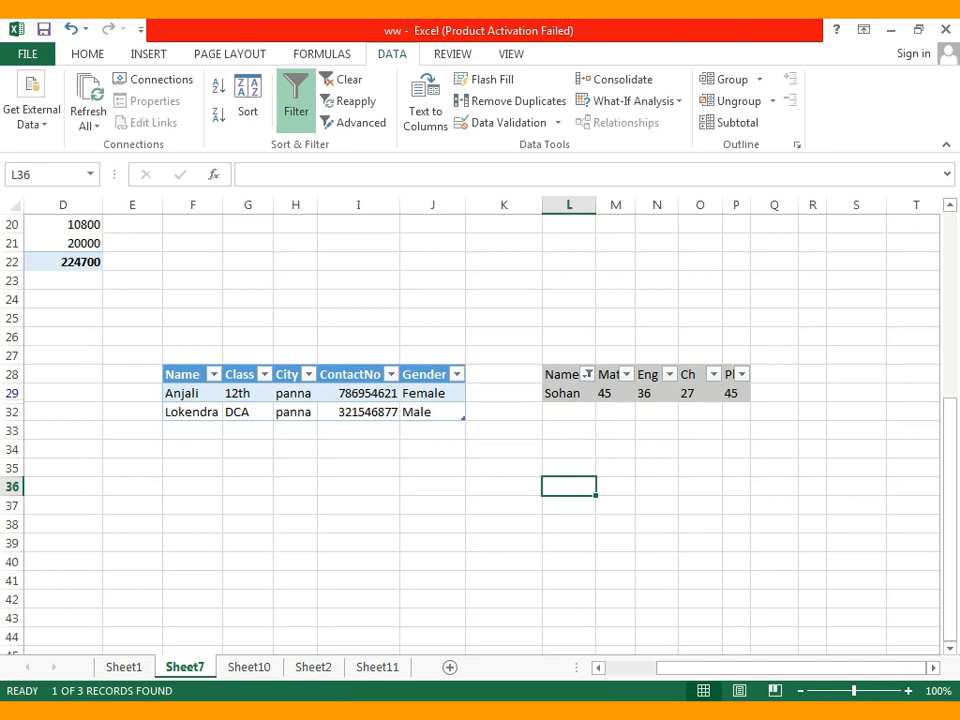
# Reselect every entry in the Name filter to bring back all rows of the marks table.
pyautogui.click(588, 374)
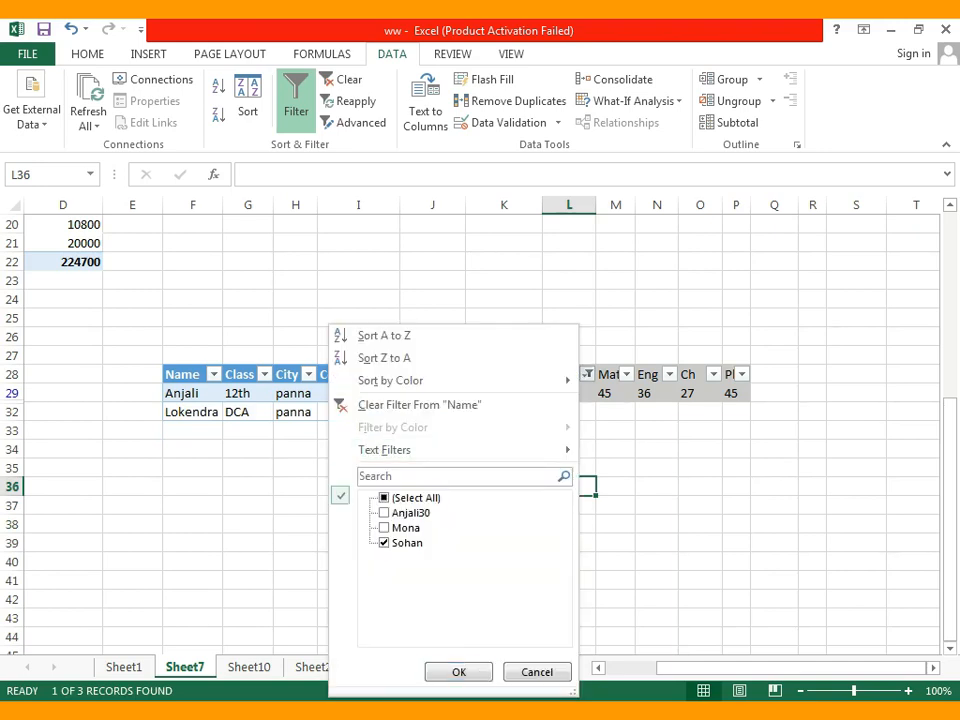
pyautogui.click(384, 498)
pyautogui.click(458, 672)
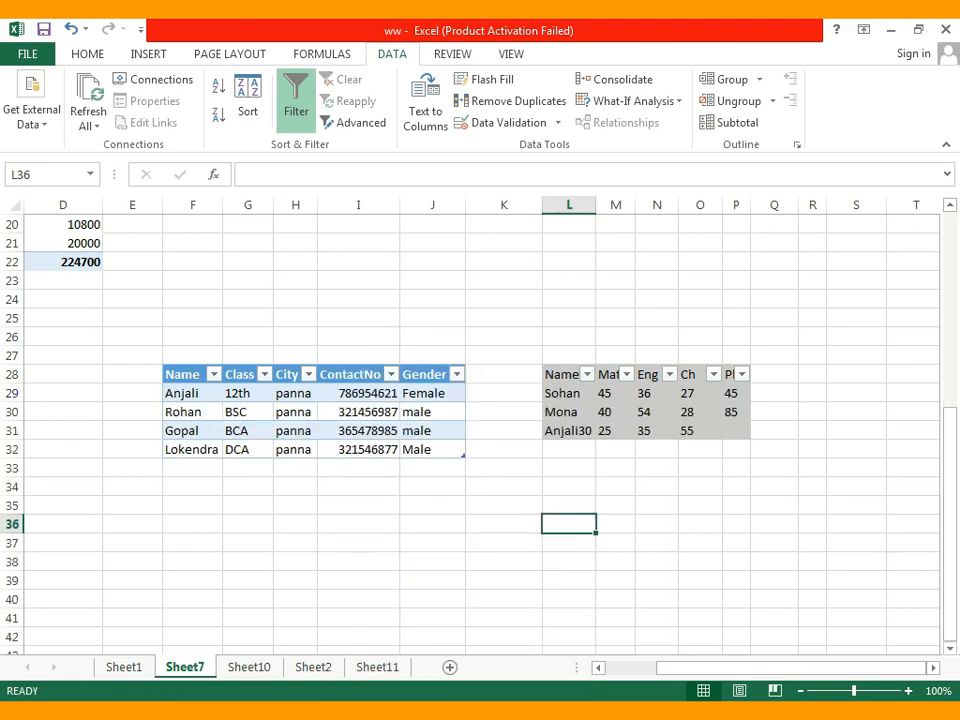
# Apply an in-place Advanced Filter to the marks list L28:P31 with cell L29 as the criteria range.
pyautogui.click(615, 524)
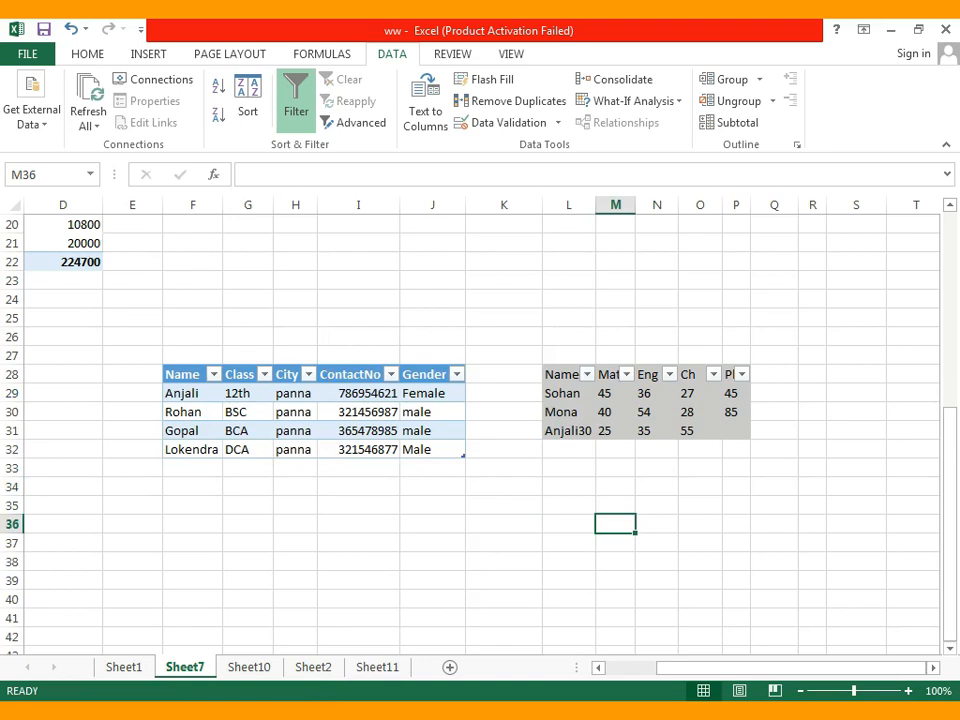
pyautogui.click(657, 543)
pyautogui.click(354, 123)
pyautogui.moveTo(300, 52); pyautogui.dragTo(425, 99)
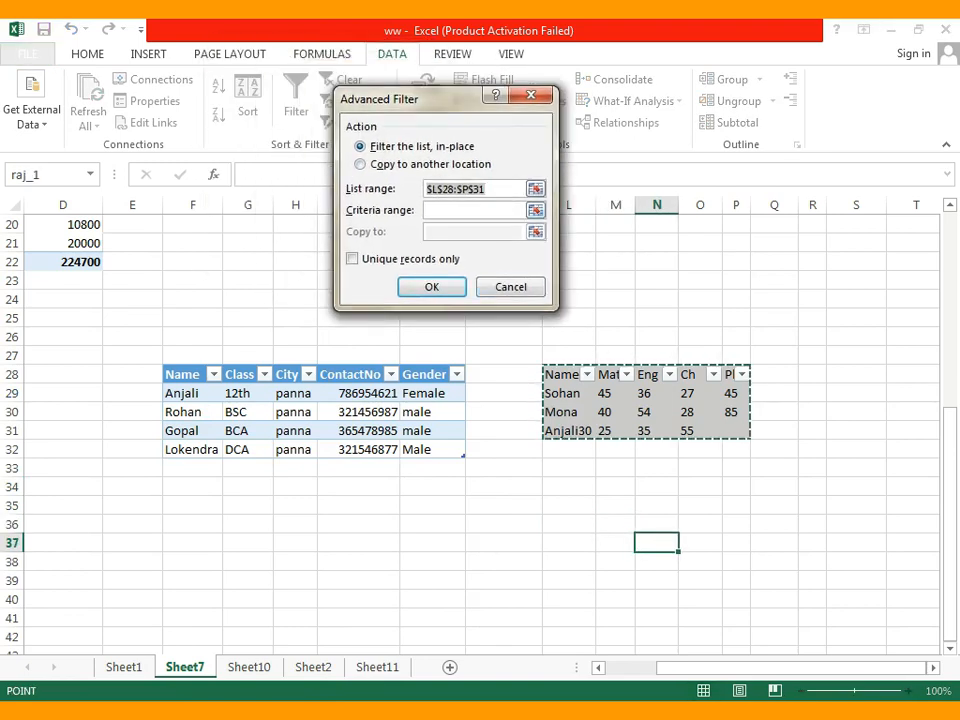
pyautogui.click(465, 210)
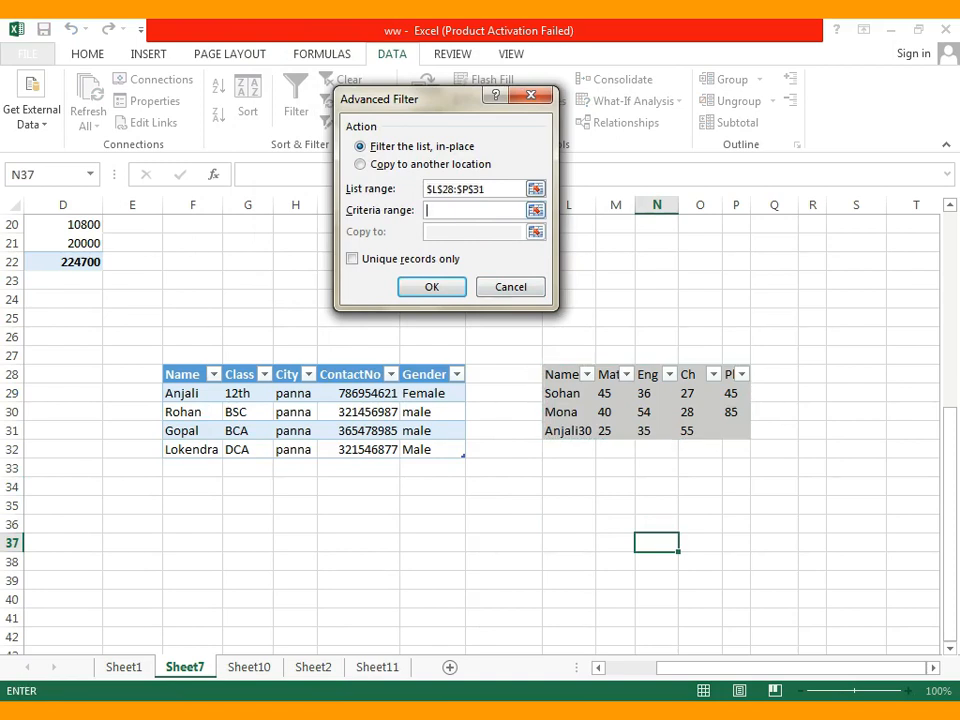
pyautogui.click(568, 393)
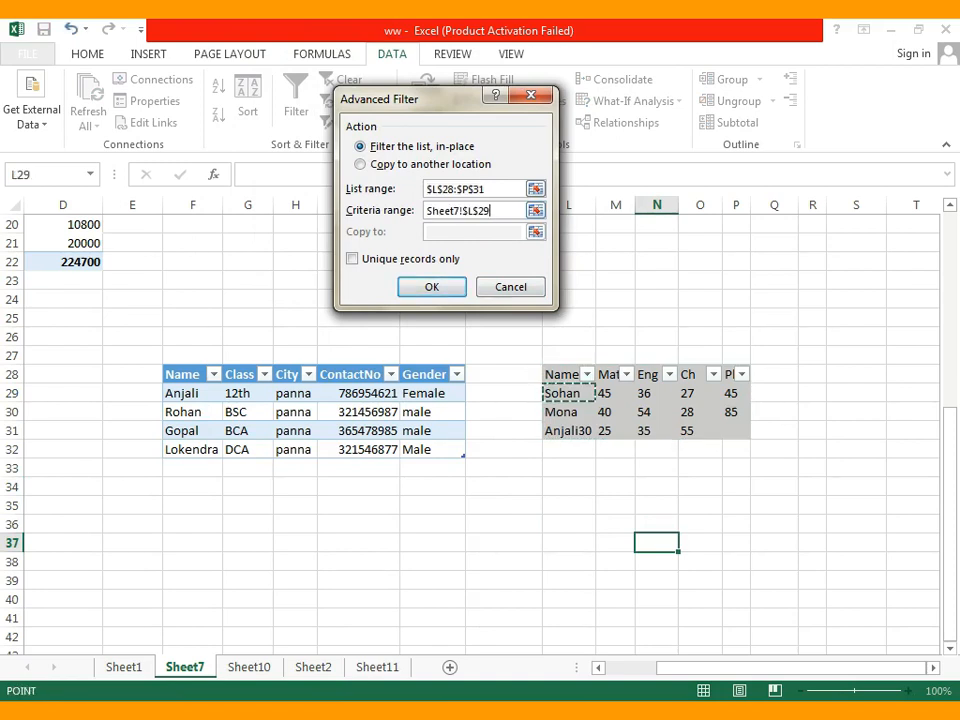
pyautogui.click(435, 289)
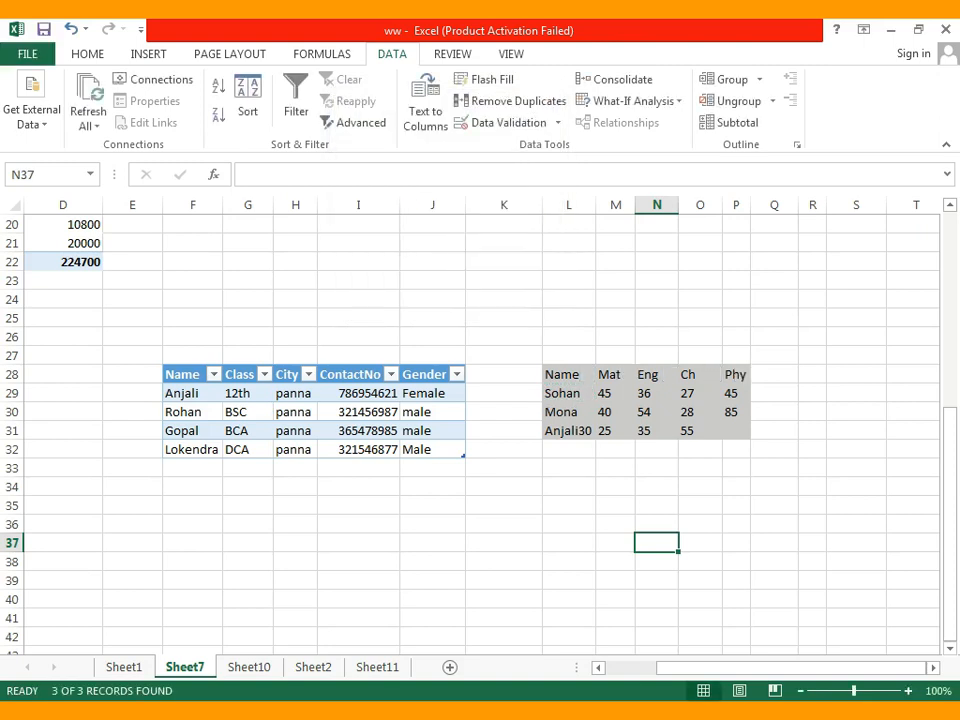
pyautogui.click(615, 524)
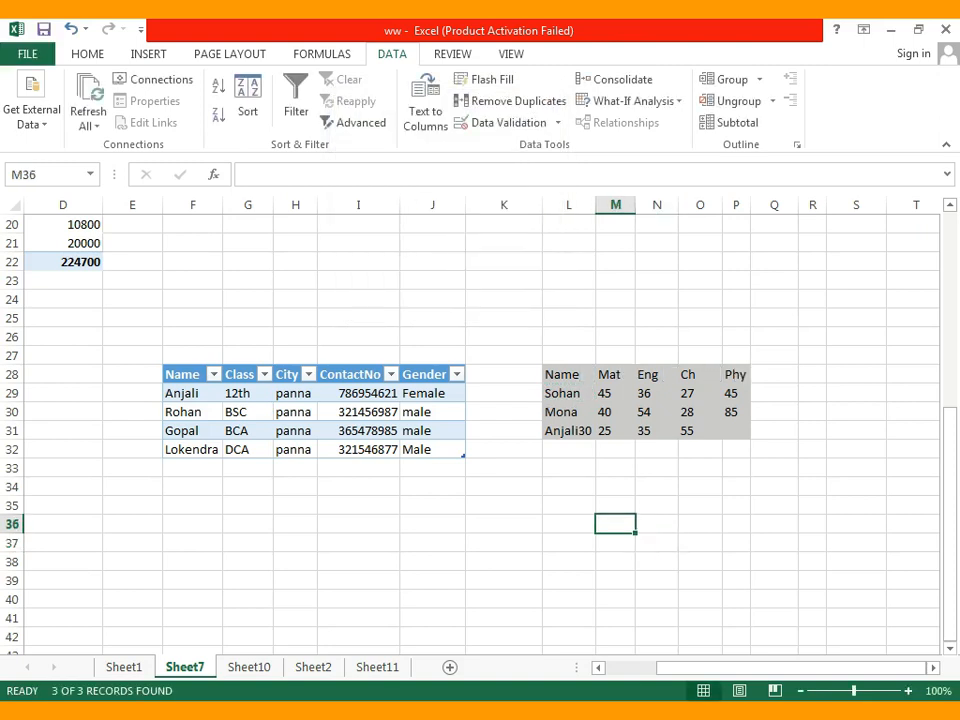
pyautogui.click(656, 505)
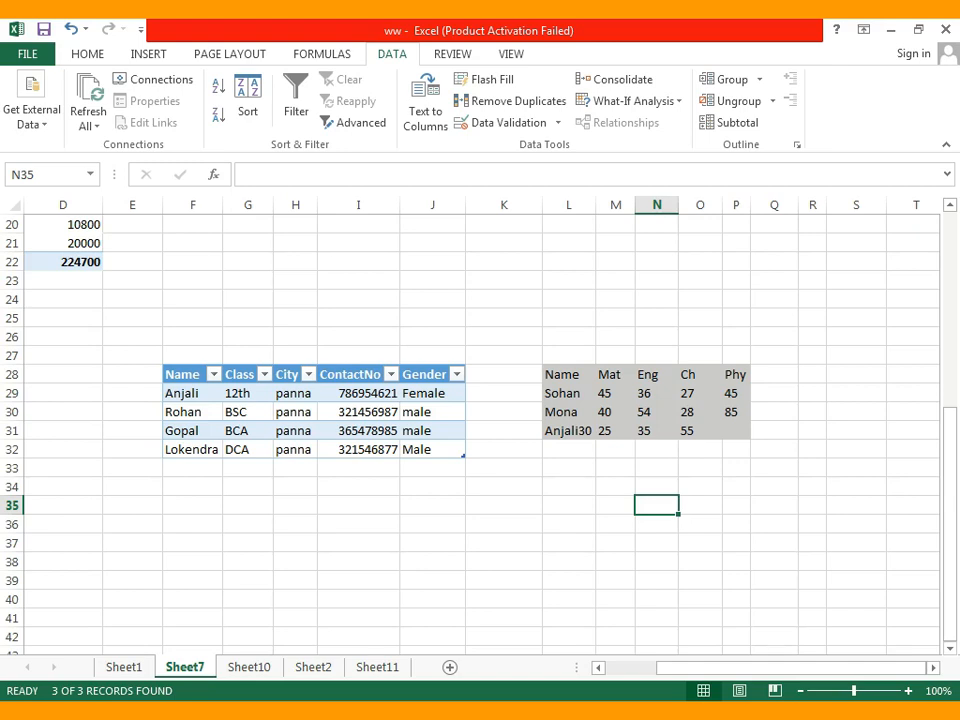
# Enter the text "Name city address distt phone gender" in cell G38 below the imported tables.
pyautogui.click(569, 543)
pyautogui.scroll(-1, 569, 543)
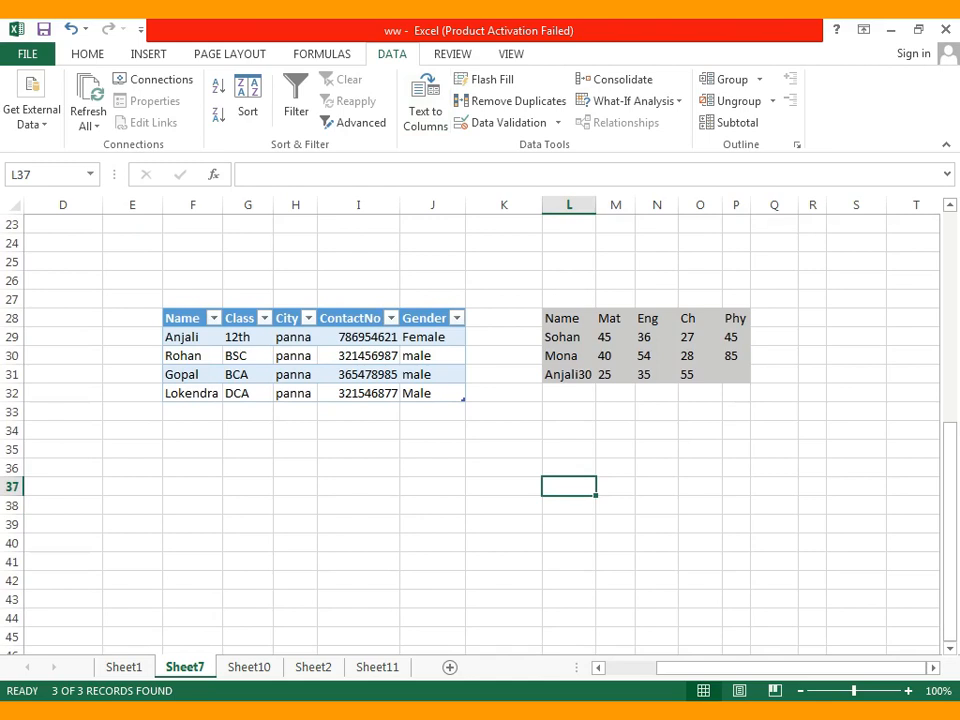
pyautogui.click(295, 524)
pyautogui.click(248, 505)
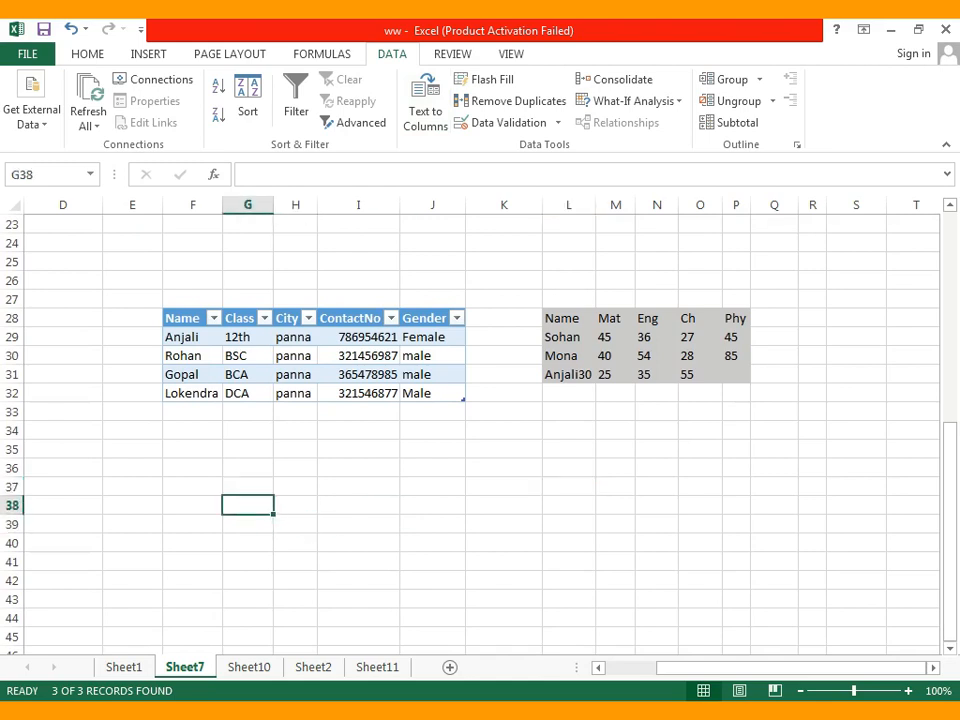
pyautogui.write('ra')
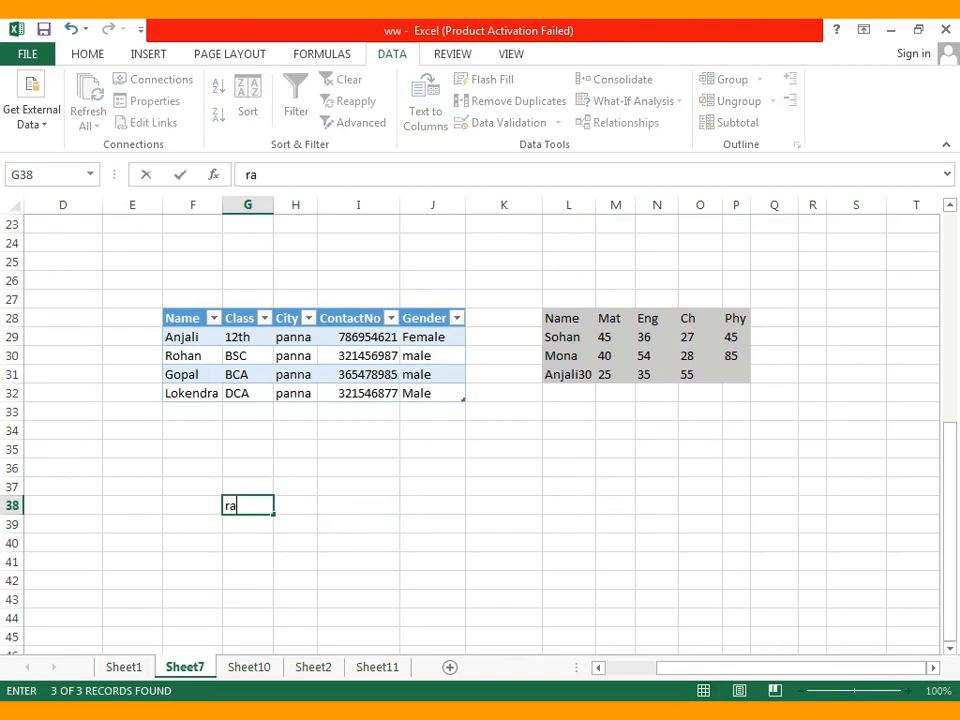
pyautogui.write('m shy')
pyautogui.press('BackSpace')
pyautogui.press('BackSpace')
pyautogui.press('BackSpace')
pyautogui.press('BackSpace')
pyautogui.press('BackSpace')
pyautogui.press('BackSpace')
pyautogui.press('BackSpace')
pyautogui.write('Name city')
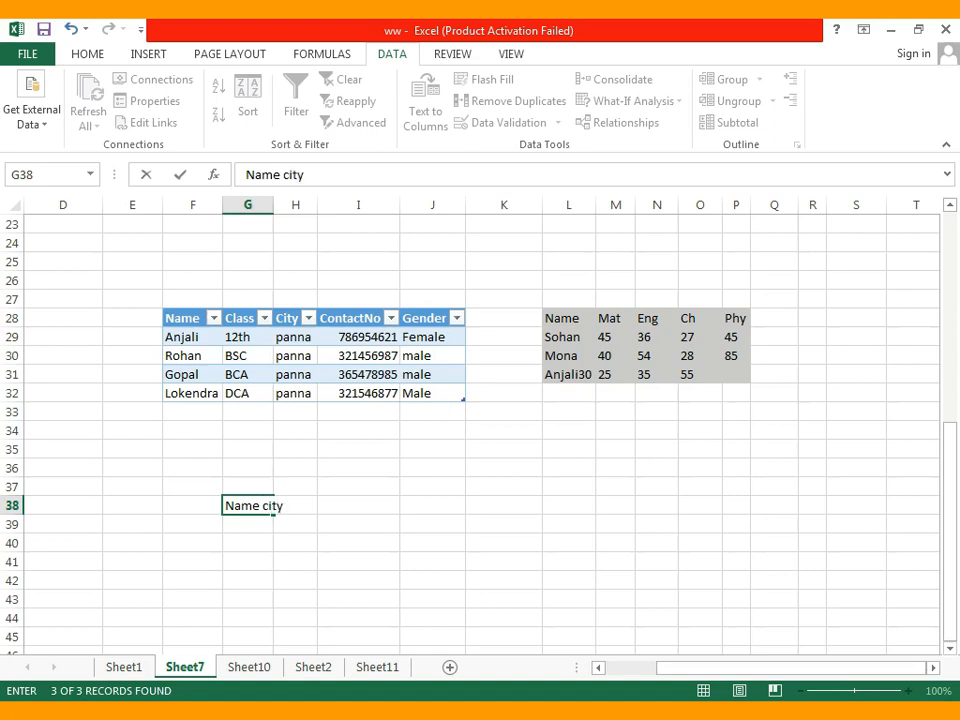
pyautogui.write(' address ')
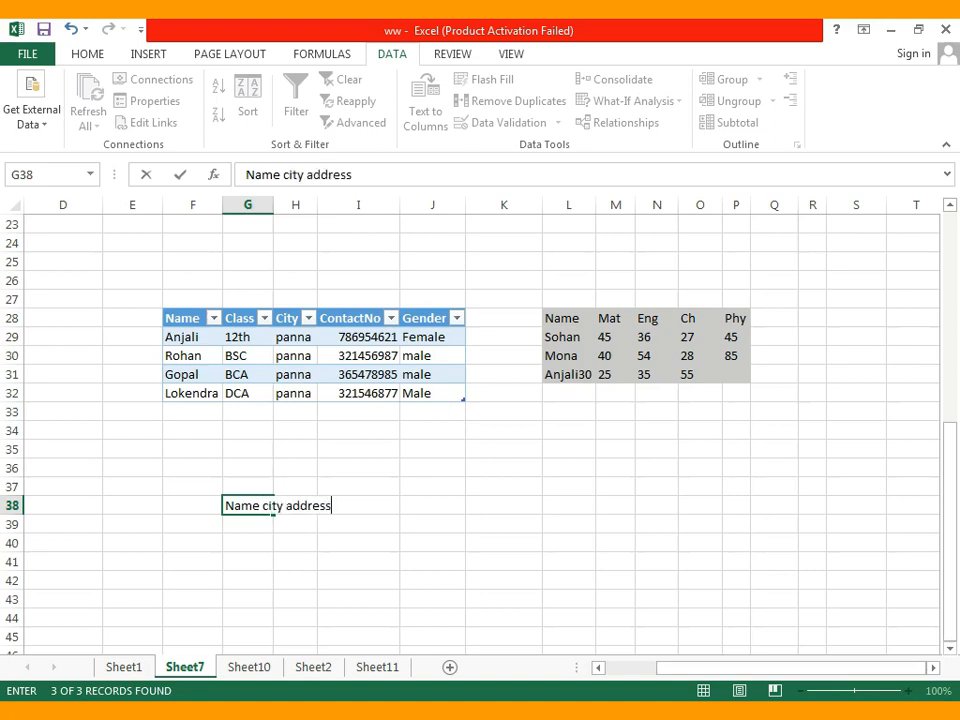
pyautogui.write('distt pho')
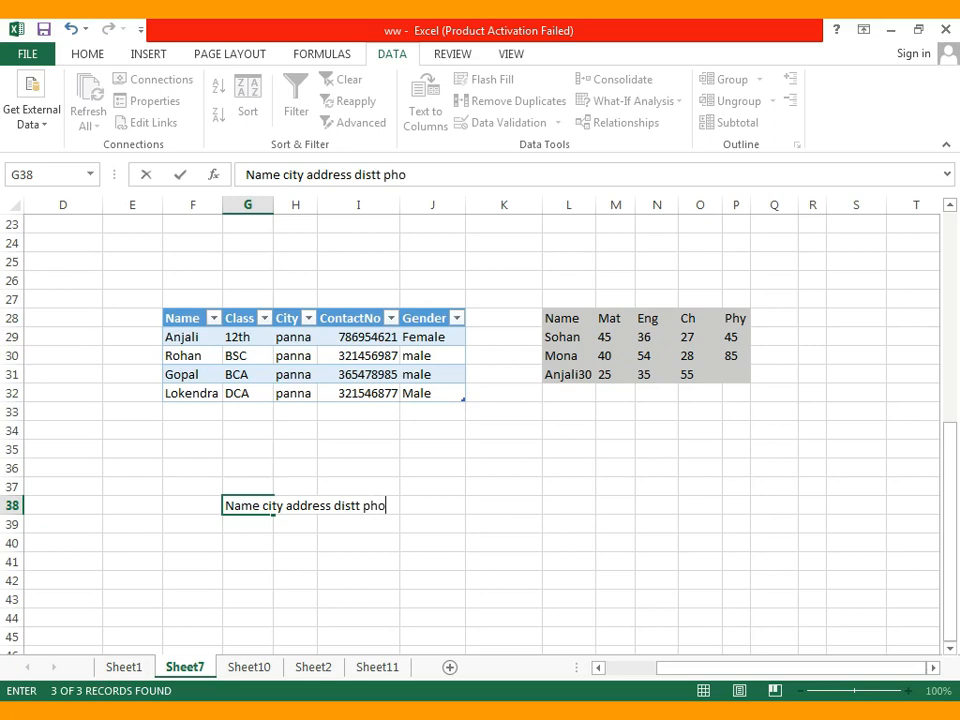
pyautogui.write('ne gender')
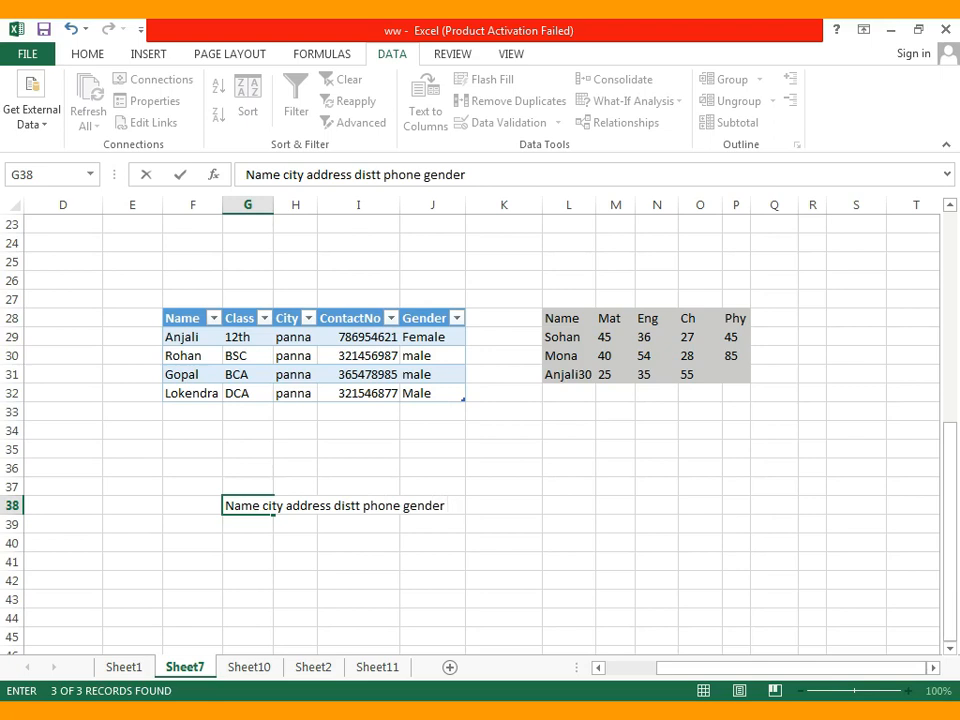
pyautogui.click(504, 599)
# Split the text in G38 with Text to Columns, using Fixed width, the suggested column breaks and General format.
pyautogui.click(248, 506)
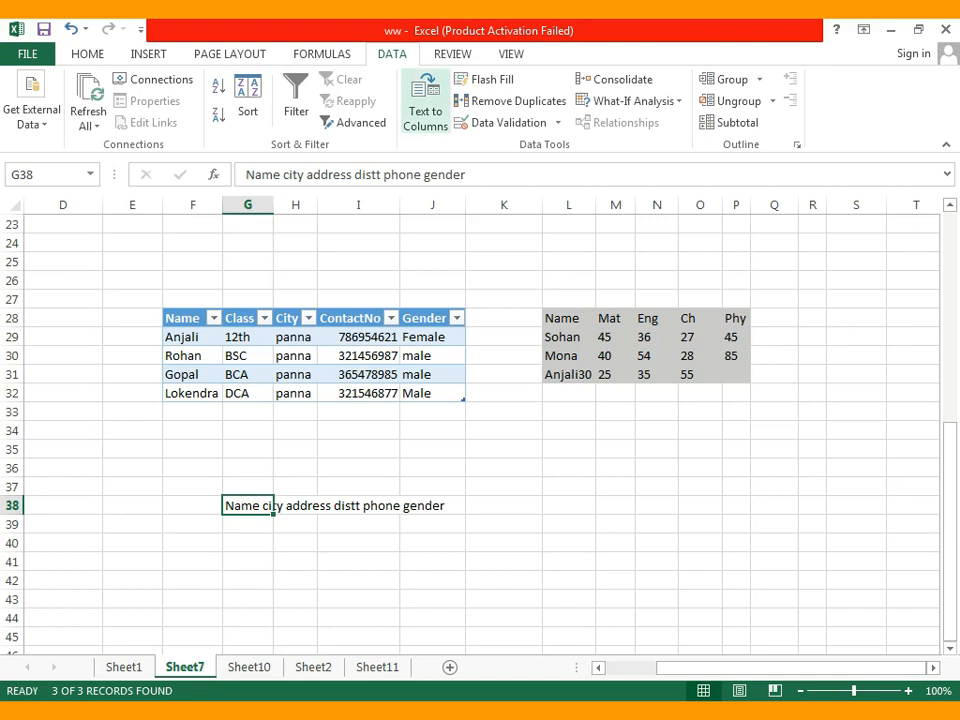
pyautogui.click(426, 102)
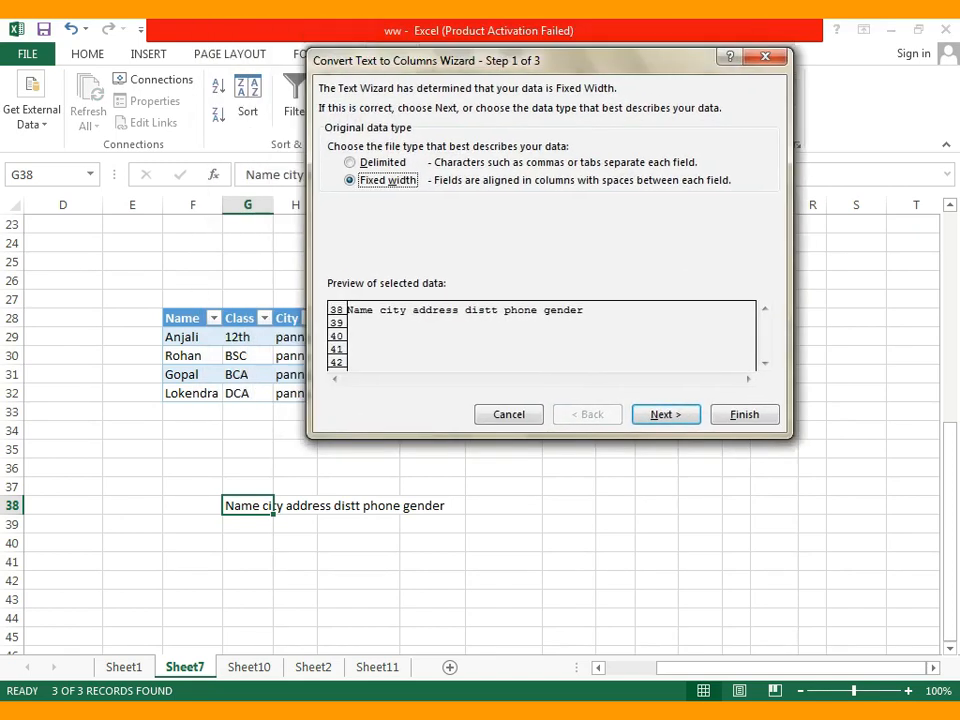
pyautogui.moveTo(598, 121); pyautogui.dragTo(529, 96)
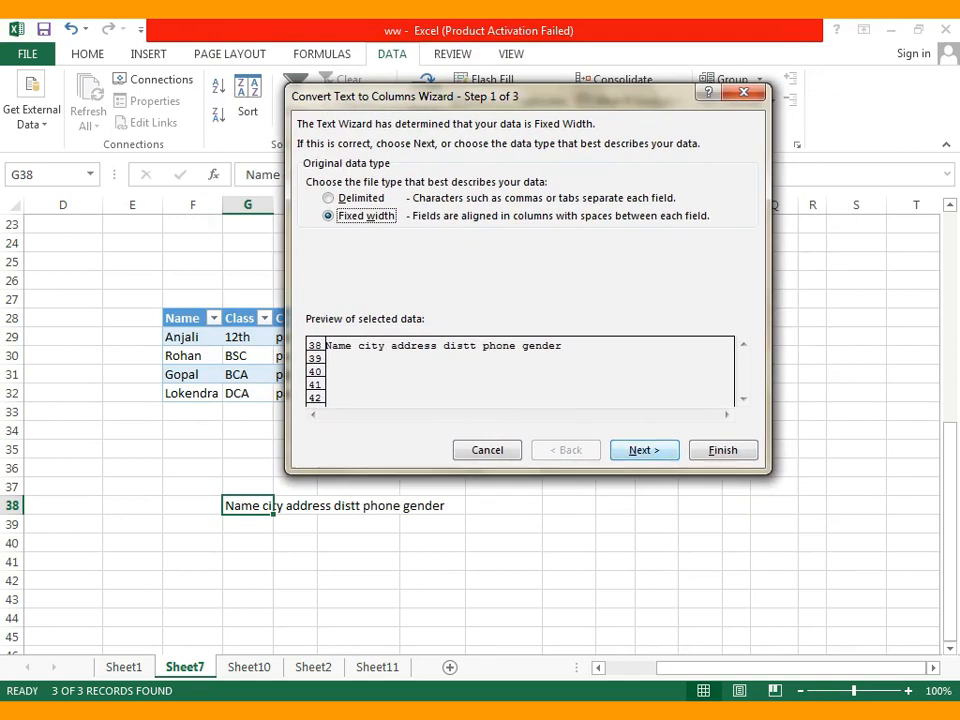
pyautogui.press('Return')
pyautogui.moveTo(559, 96); pyautogui.dragTo(561, 96)
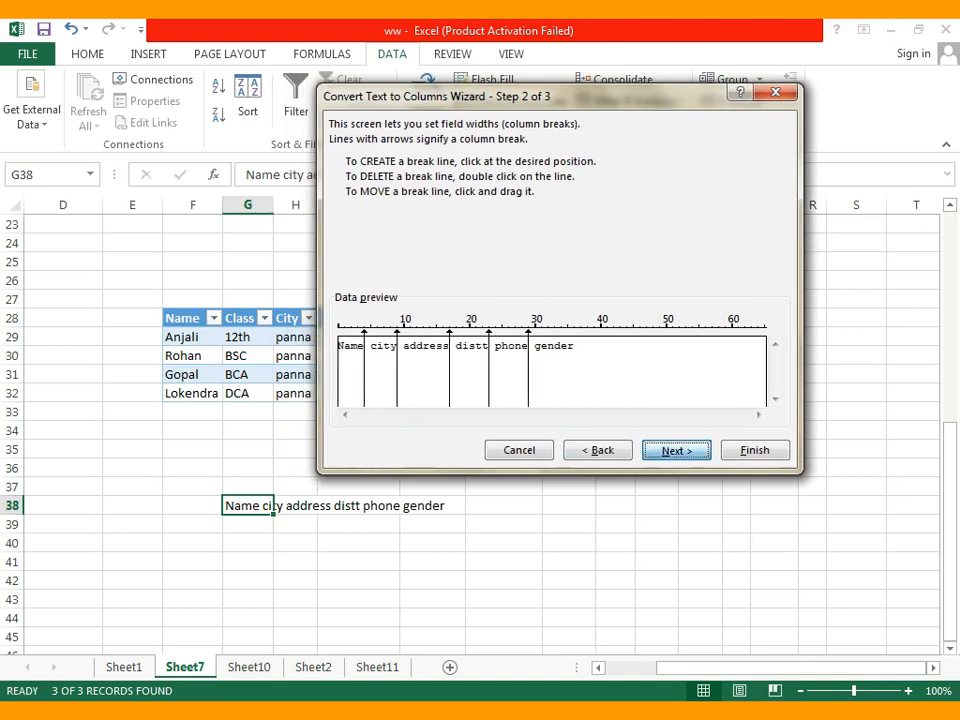
pyautogui.press('Return')
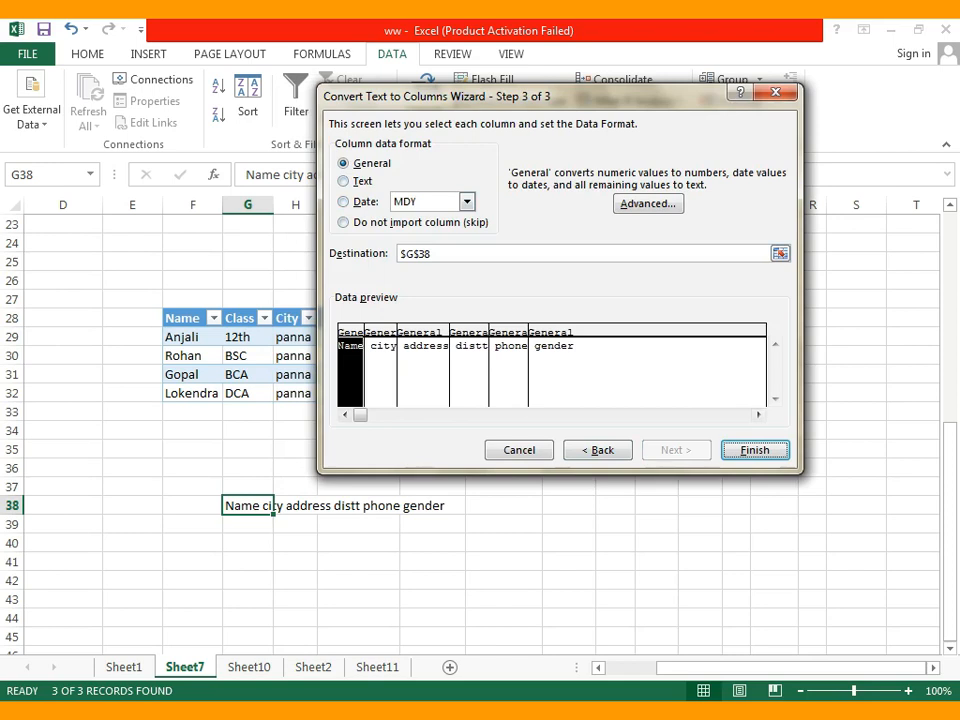
pyautogui.press('Return')
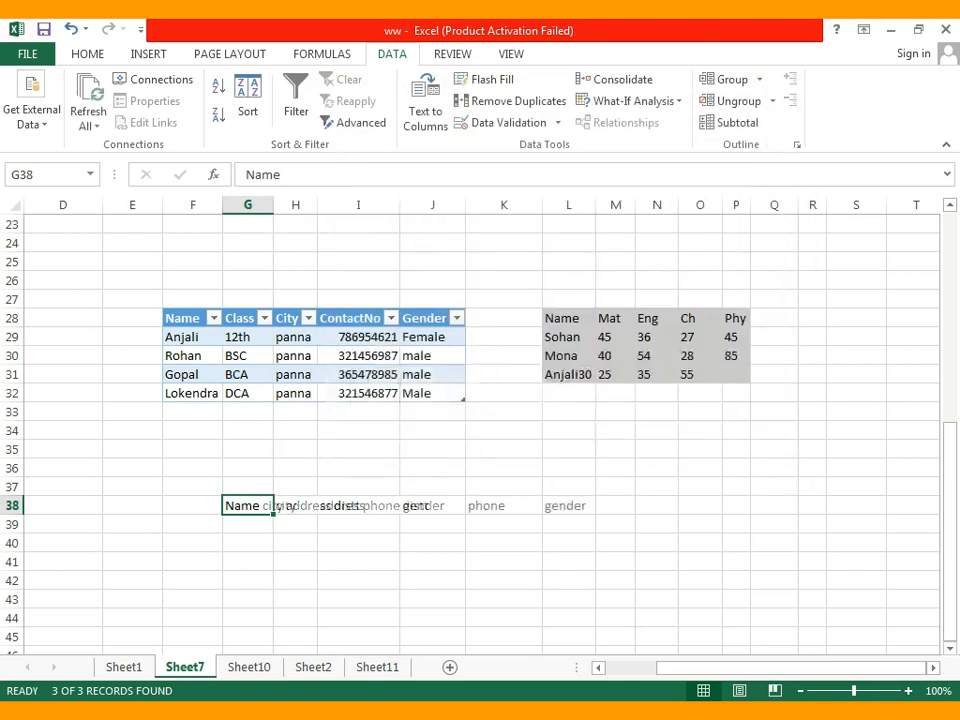
pyautogui.click(358, 562)
# Examine the contents of each cell from G38 to L38 produced by the text split.
pyautogui.click(247, 506)
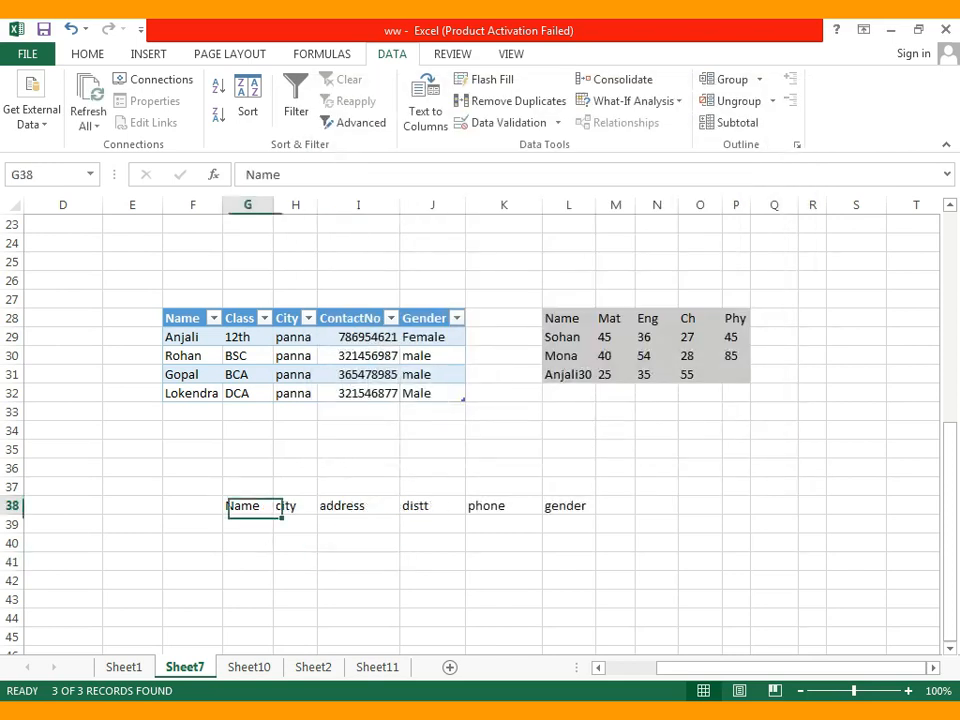
pyautogui.click(295, 506)
pyautogui.click(358, 506)
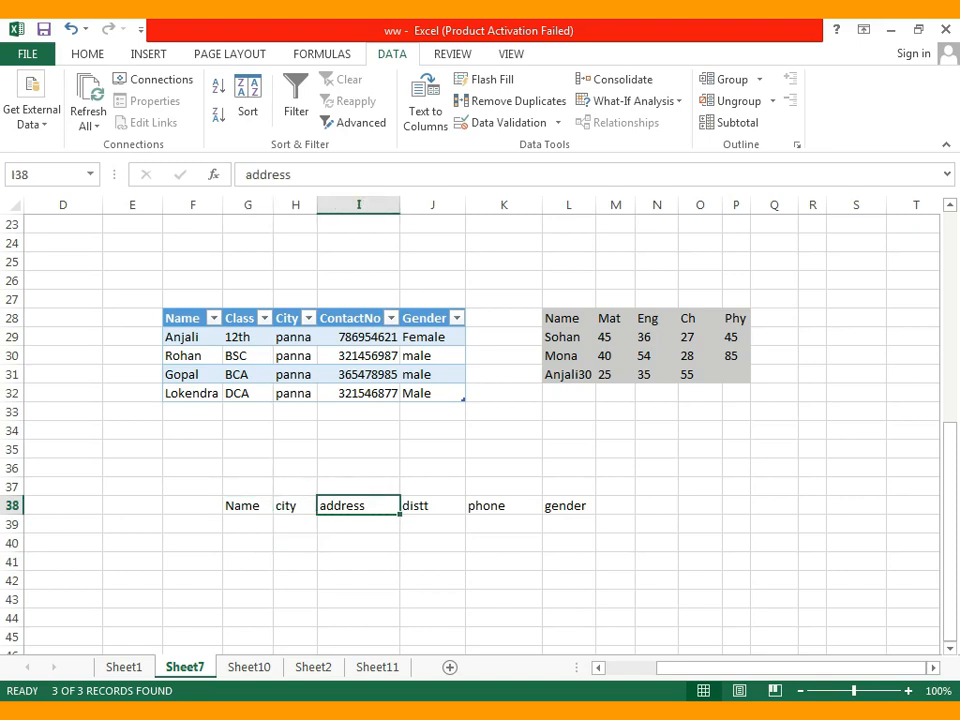
pyautogui.click(432, 506)
pyautogui.click(504, 506)
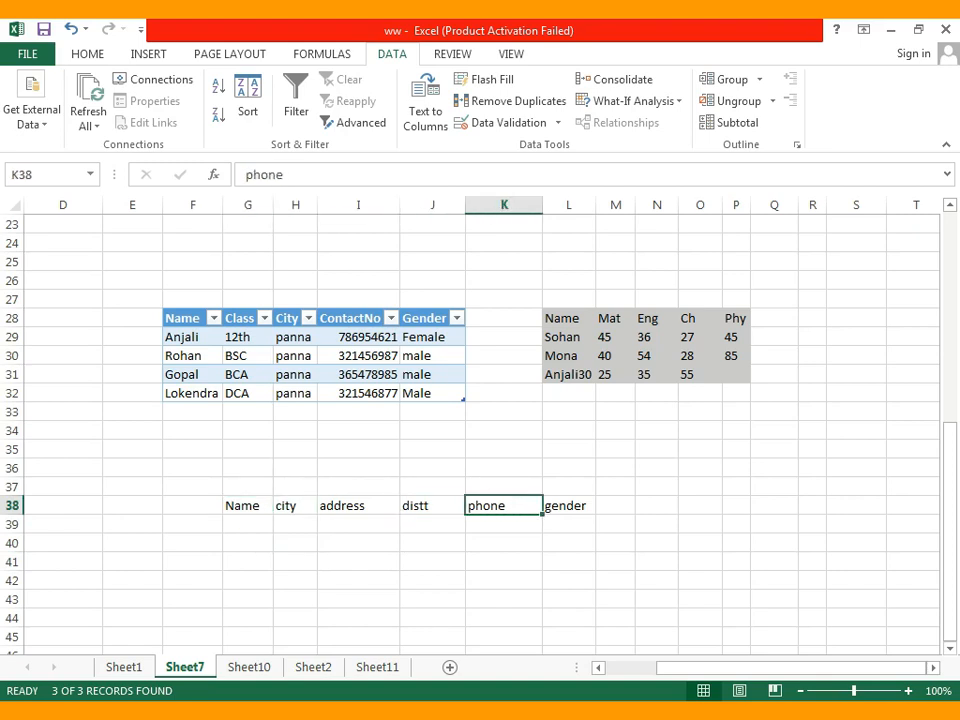
pyautogui.click(568, 506)
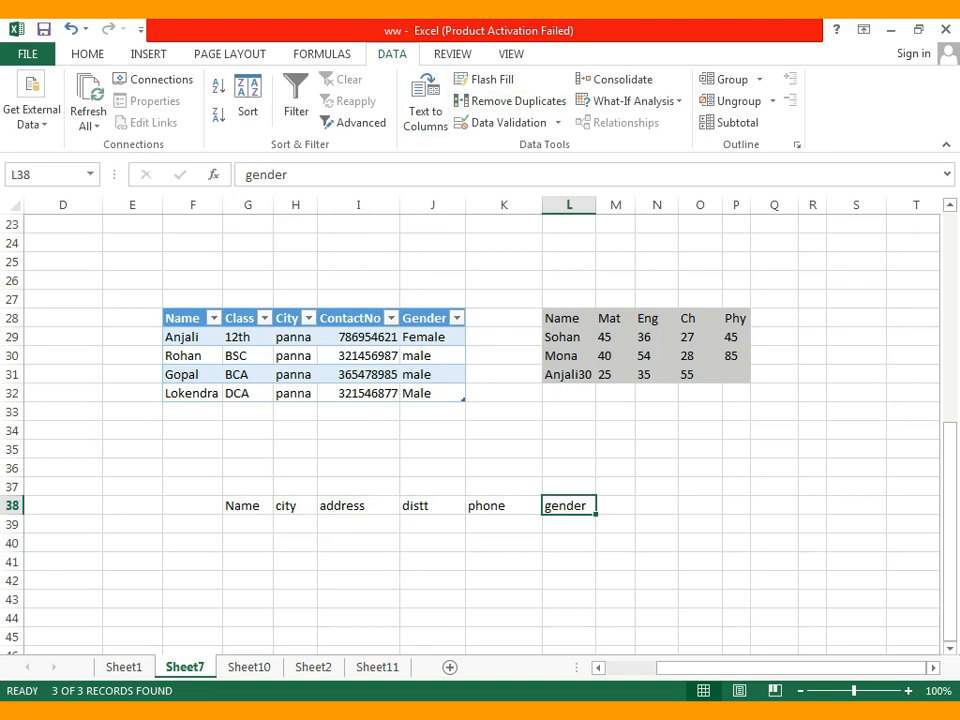
pyautogui.click(358, 562)
pyautogui.moveTo(247, 506); pyautogui.dragTo(570, 506)
pyautogui.click(504, 562)
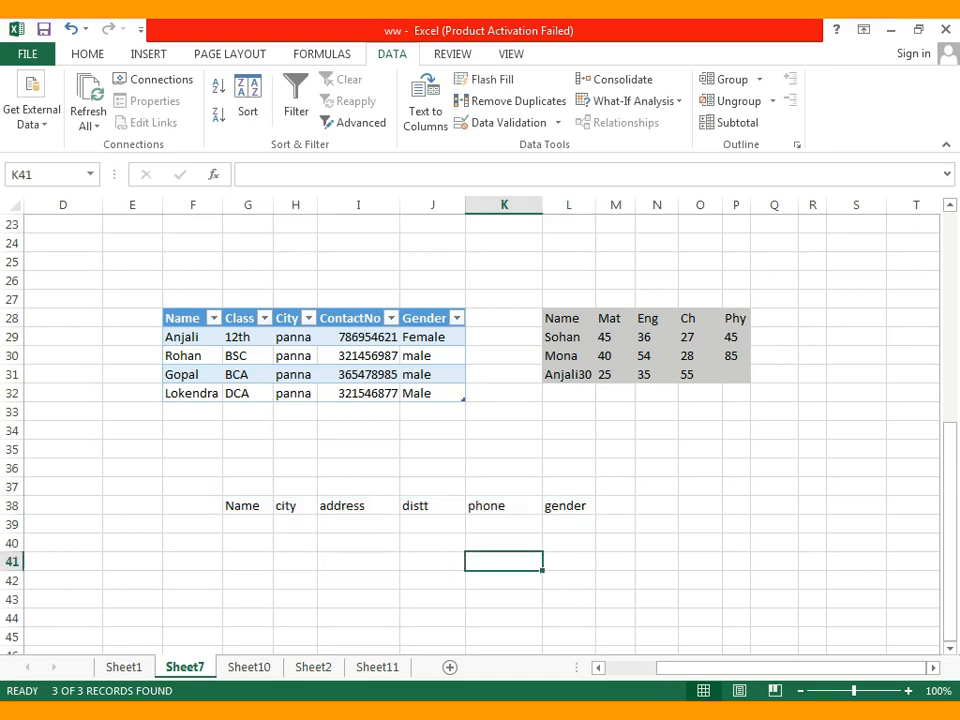
# Undo the Text to Columns split in row 38.
pyautogui.hotkey('ctrl', 'z')
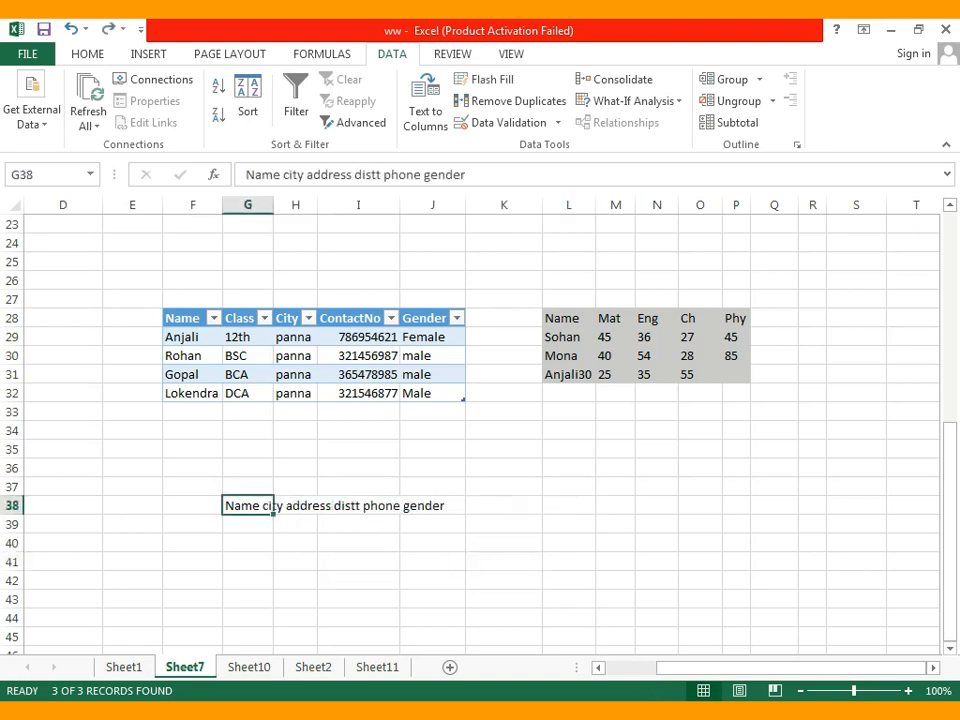
pyautogui.click(295, 562)
pyautogui.moveTo(247, 506); pyautogui.dragTo(432, 506)
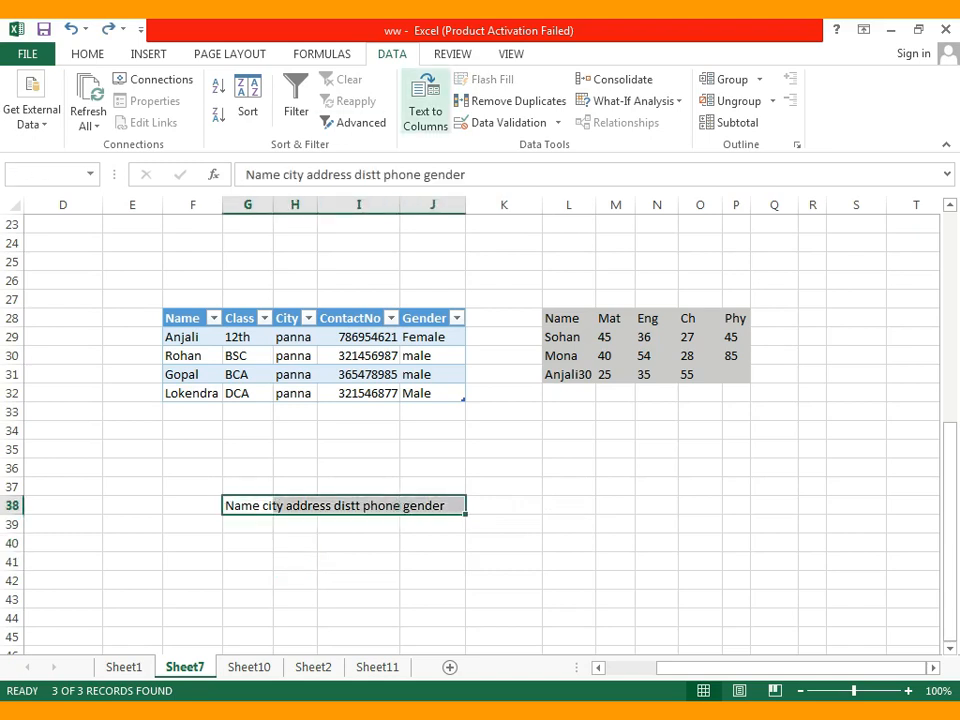
pyautogui.click(425, 105)
pyautogui.click(483, 416)
pyautogui.moveTo(504, 524); pyautogui.dragTo(504, 543)
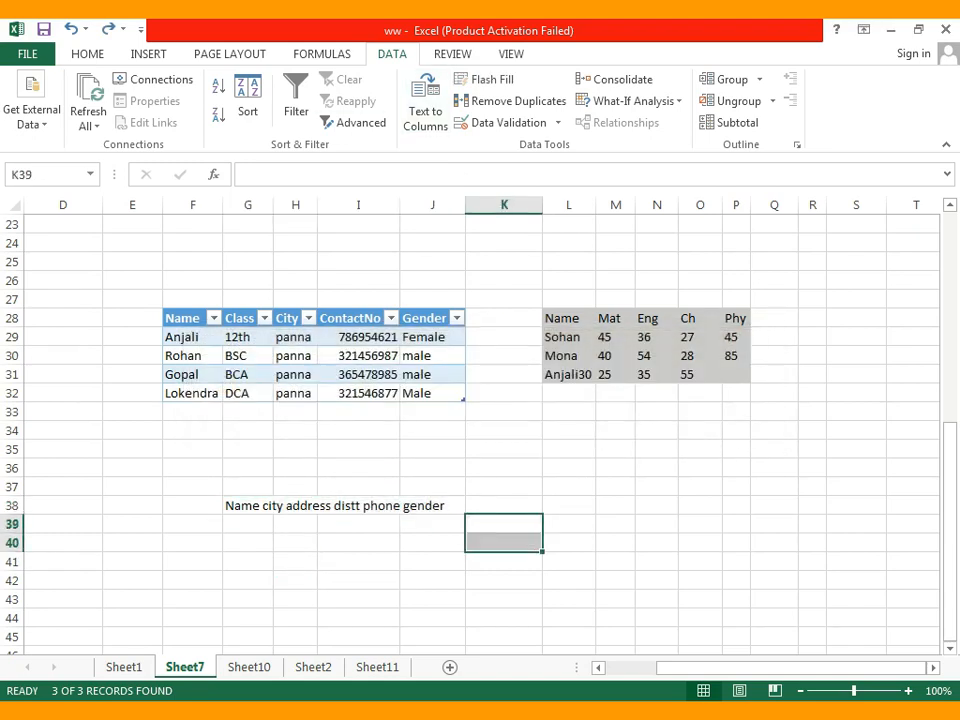
# Start Text to Columns on cell G38 with the Fixed width data type and proceed to the column break settings.
pyautogui.click(247, 506)
pyautogui.click(425, 105)
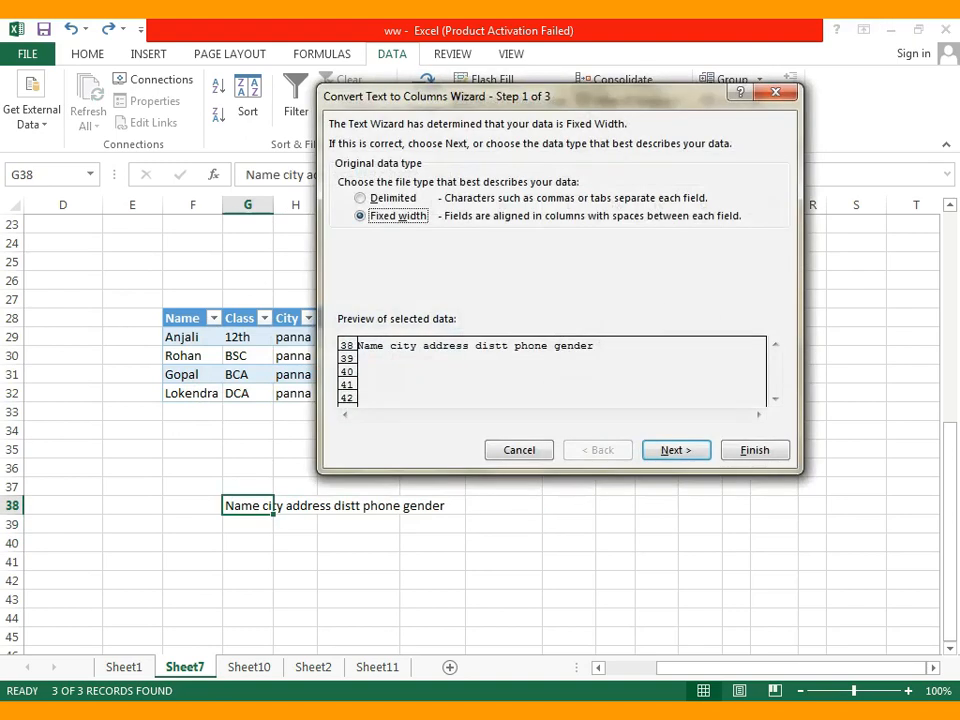
pyautogui.click(384, 198)
pyautogui.click(390, 216)
pyautogui.click(676, 450)
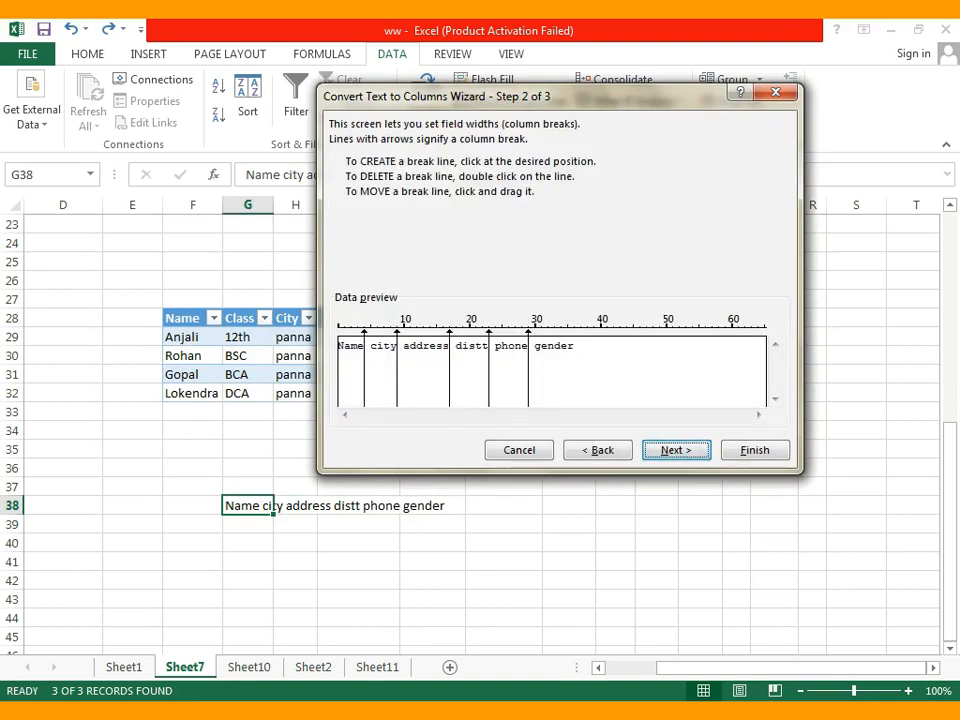
pyautogui.click(597, 450)
pyautogui.click(390, 198)
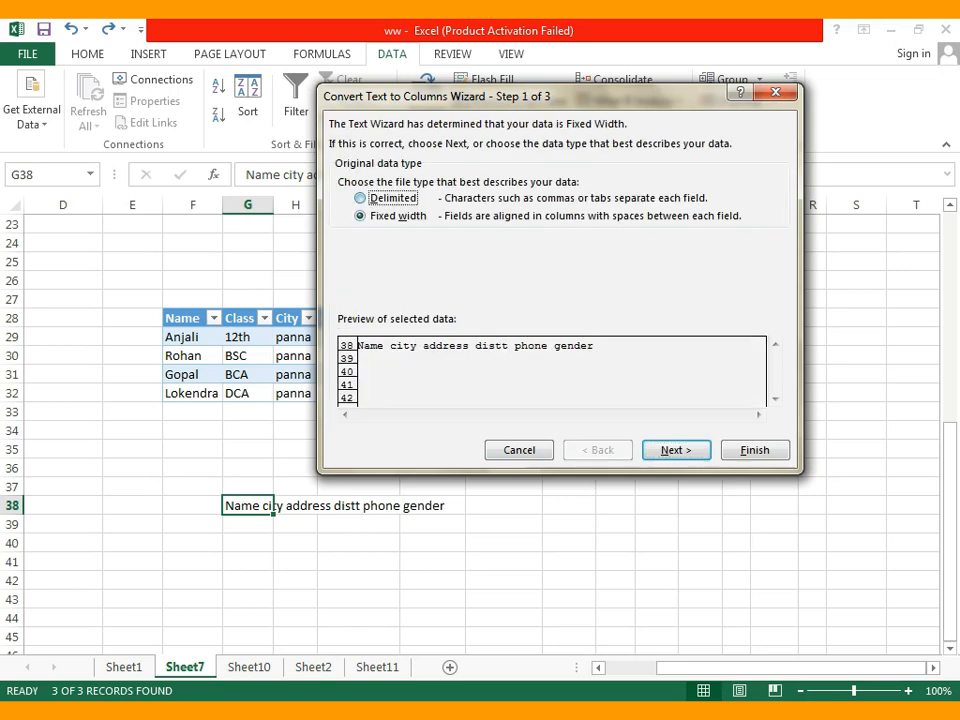
pyautogui.click(676, 450)
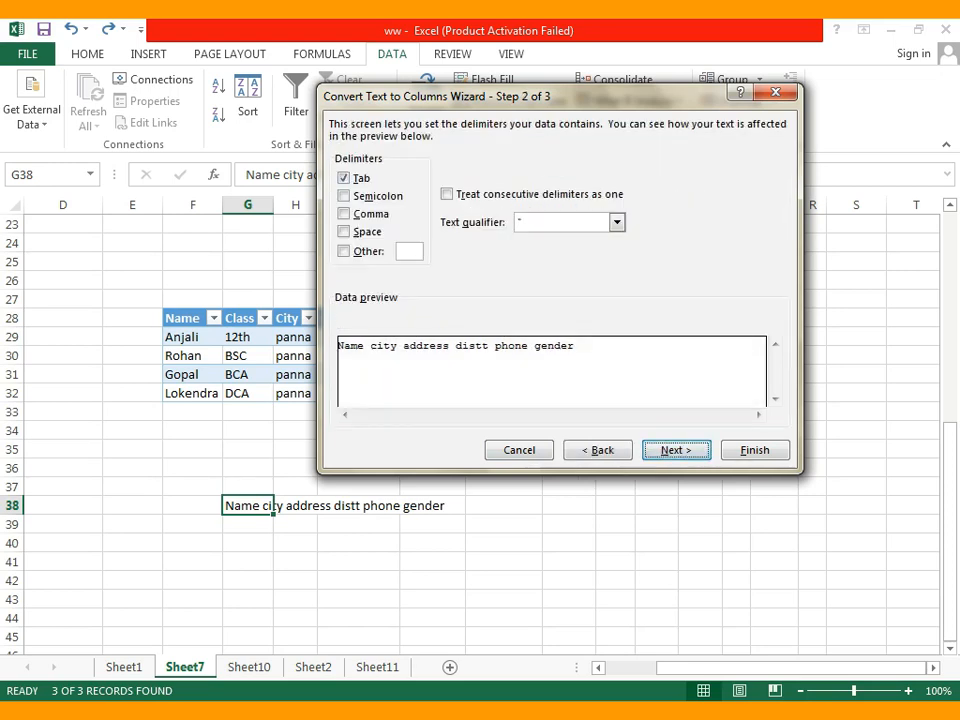
pyautogui.click(519, 450)
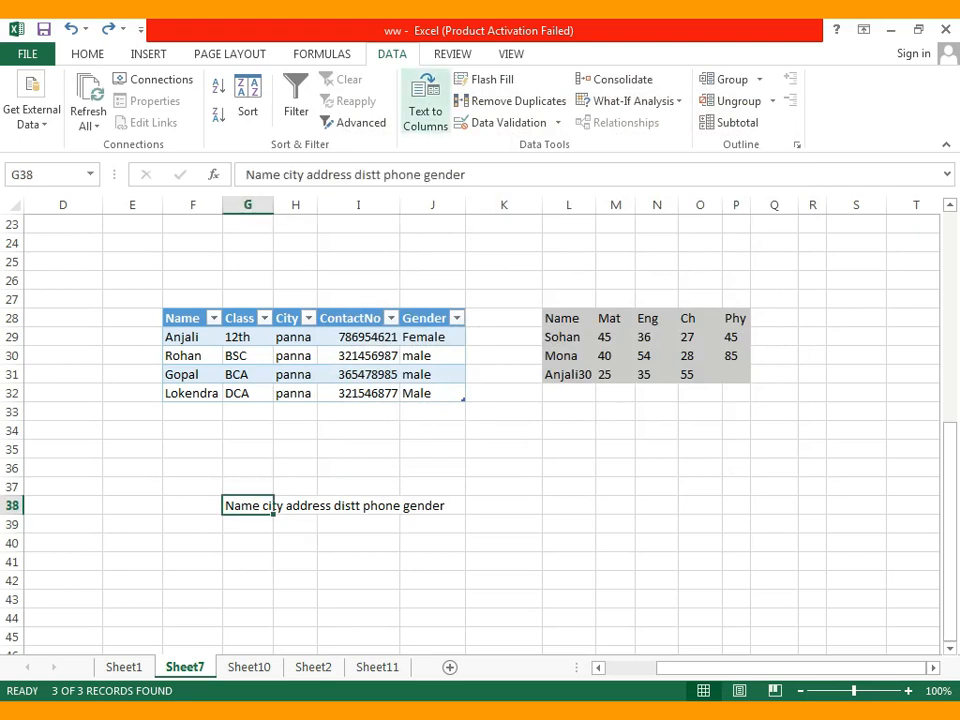
# Split the text in cell G38 into separate columns with Text to Columns, as Delimited data with only Space as the delimiter.
pyautogui.click(425, 102)
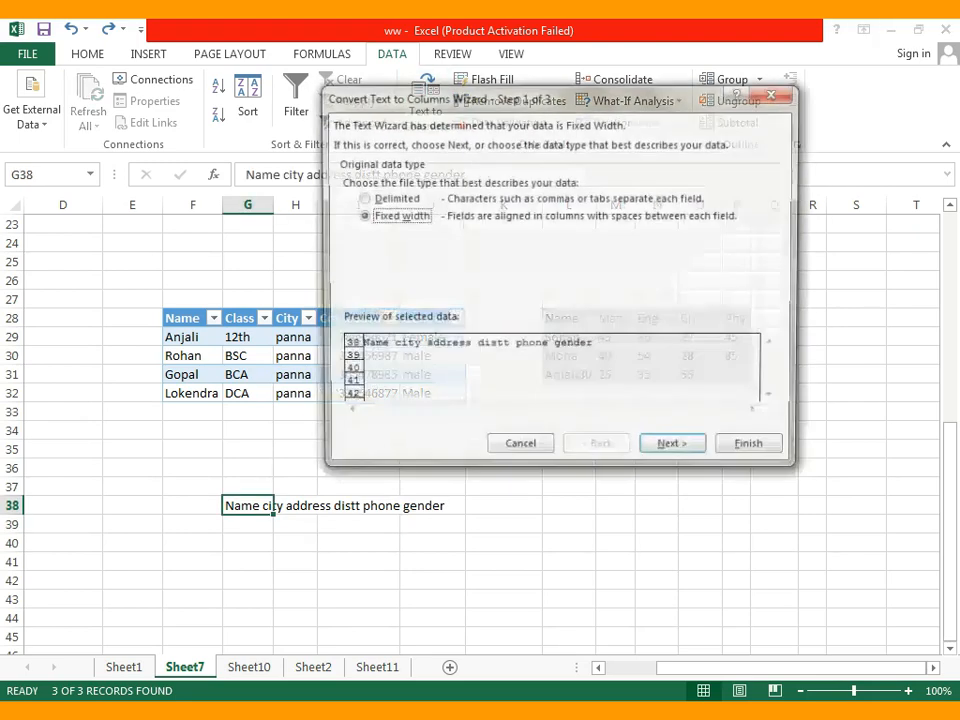
pyautogui.moveTo(450, 95); pyautogui.dragTo(478, 97)
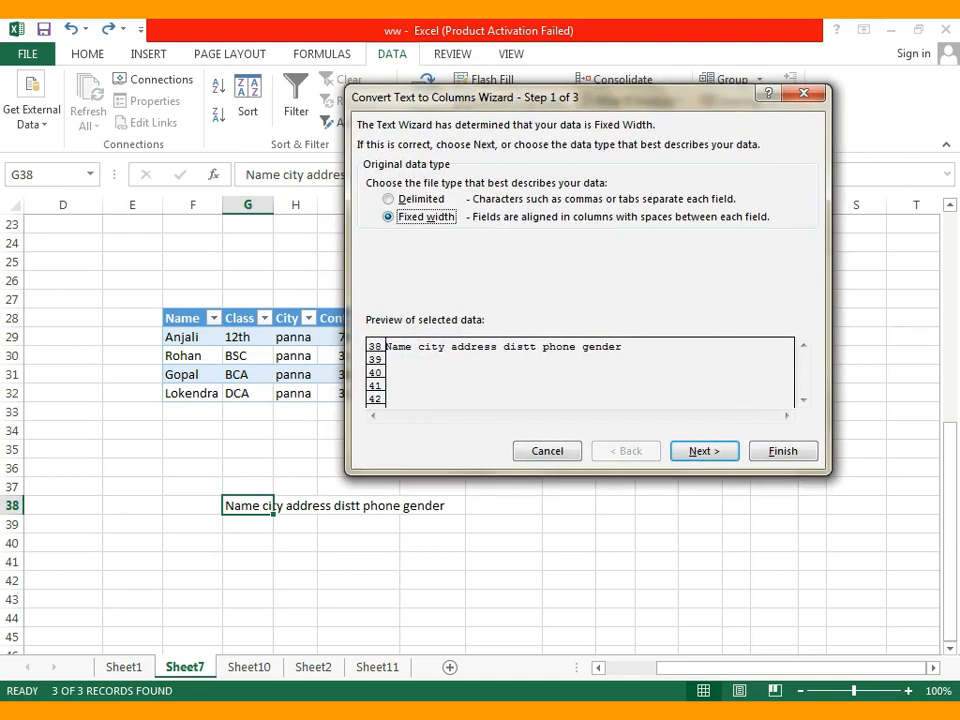
pyautogui.click(391, 199)
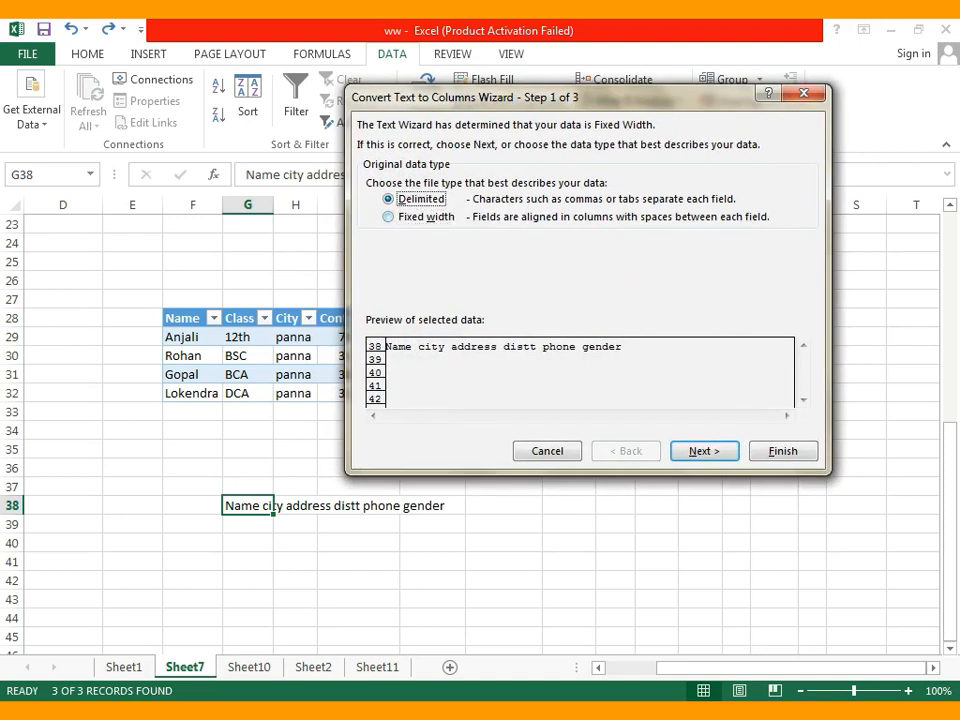
pyautogui.click(703, 451)
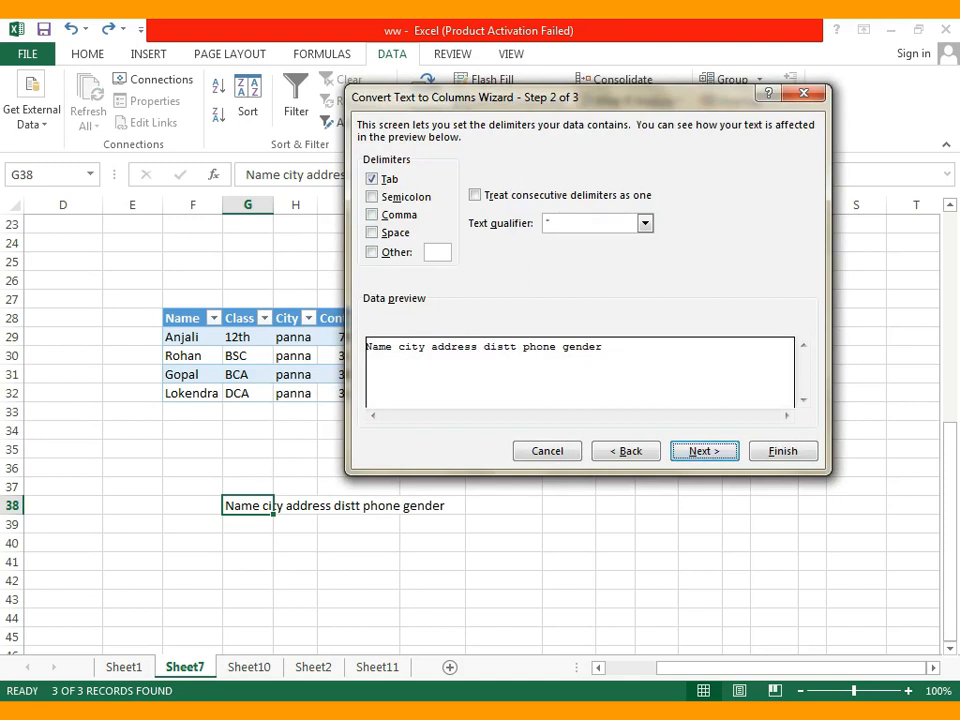
pyautogui.click(373, 179)
pyautogui.click(372, 232)
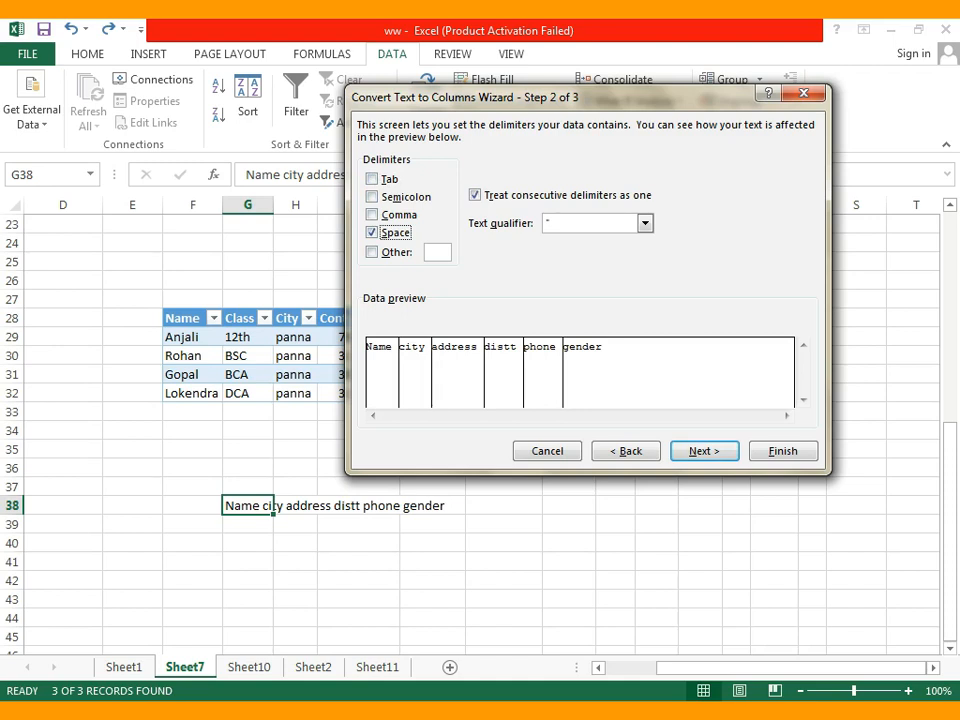
pyautogui.click(704, 451)
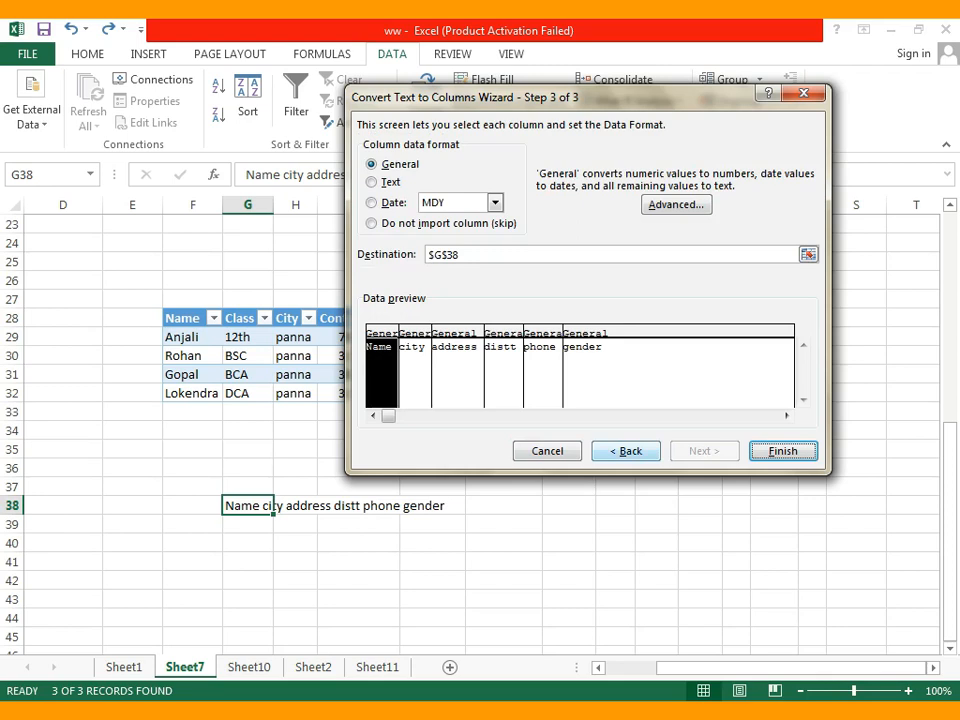
pyautogui.press('Return')
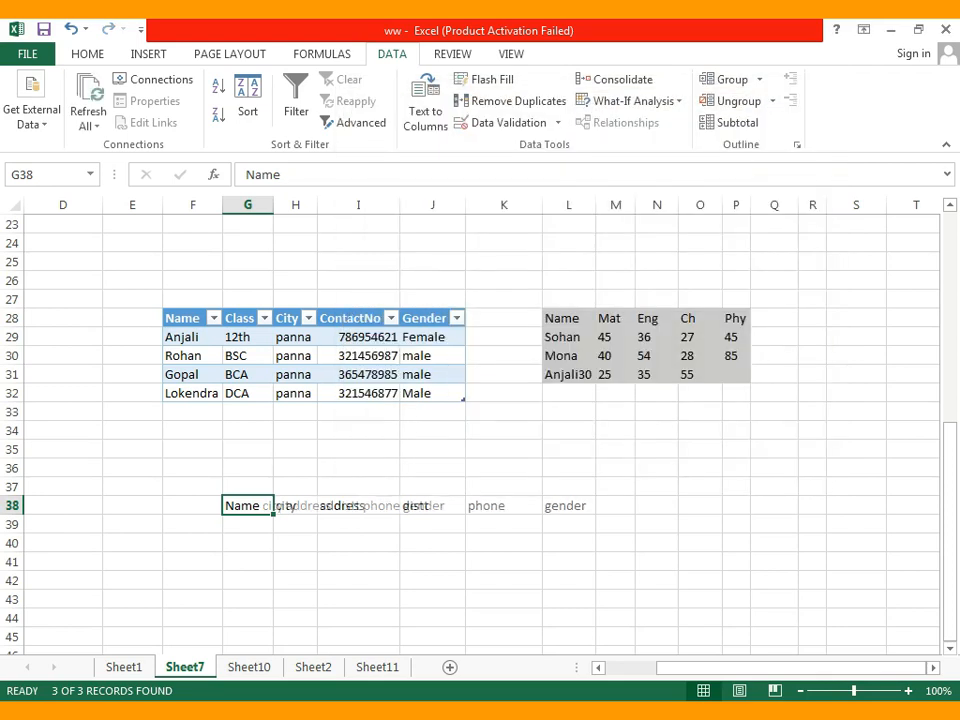
# Examine the contents of the individual cells G38 to L38 after the split.
pyautogui.click(358, 562)
pyautogui.click(247, 506)
pyautogui.click(295, 506)
pyautogui.click(358, 506)
pyautogui.click(432, 525)
pyautogui.click(503, 506)
pyautogui.click(568, 506)
pyautogui.click(568, 562)
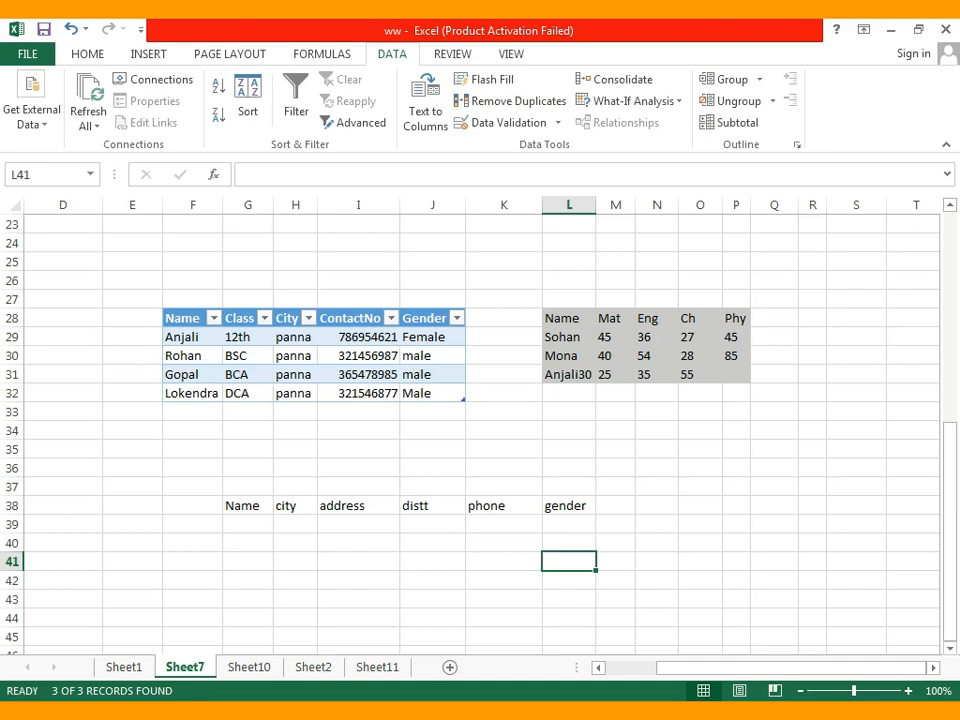
# Duplicate the three student rows L29:P31 of the marks table directly below it, starting at L32.
pyautogui.scroll(2, 470, 420)
pyautogui.scroll(-1, 470, 420)
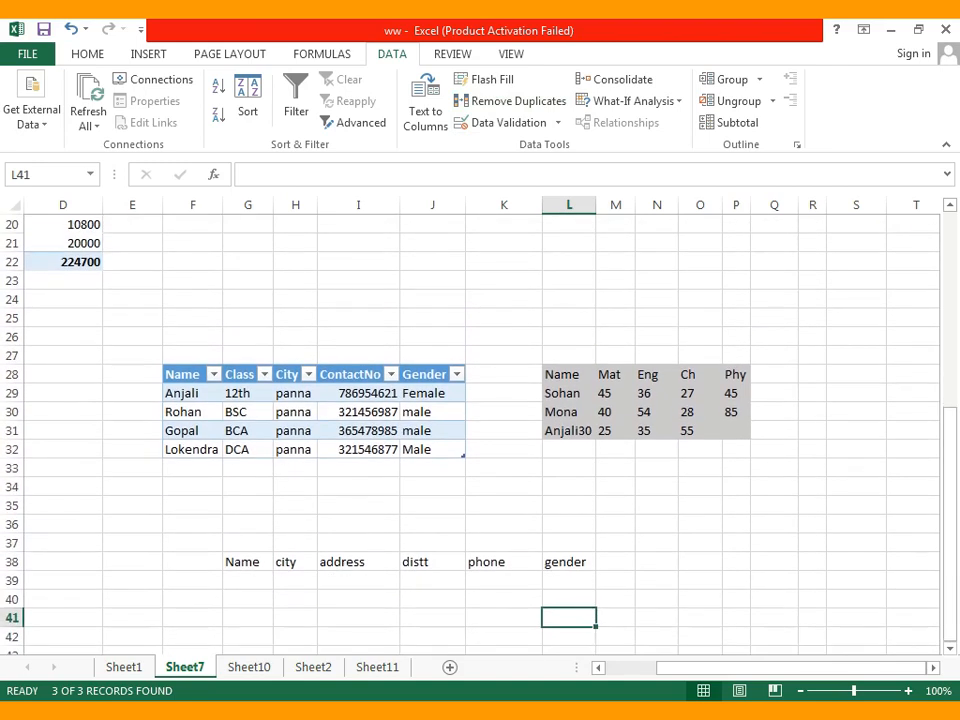
pyautogui.moveTo(568, 393); pyautogui.dragTo(736, 430)
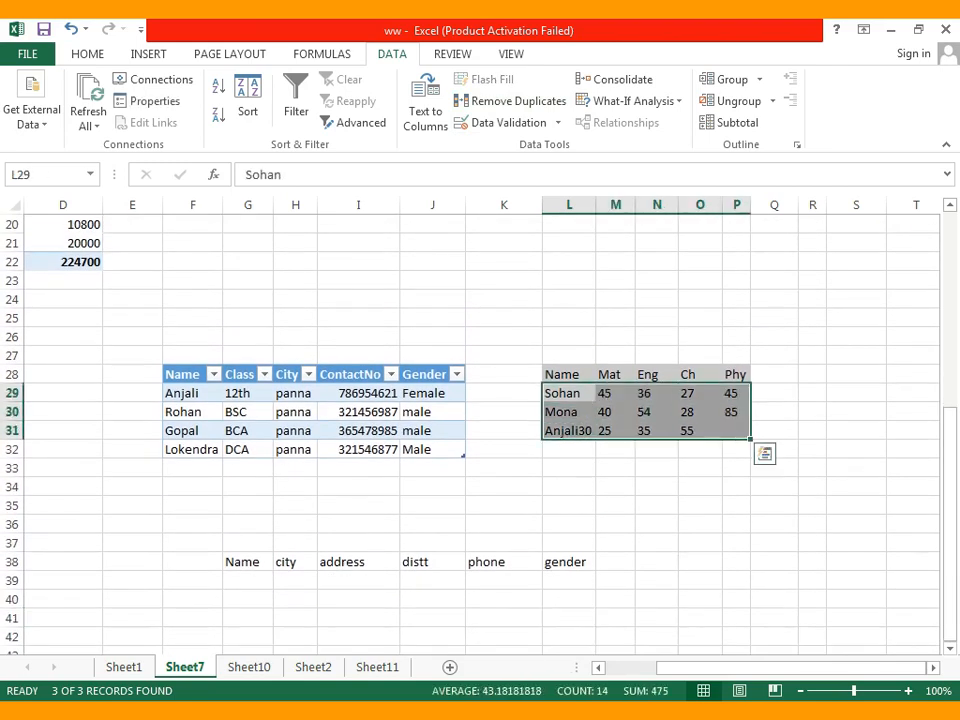
pyautogui.hotkey('ctrl', 'c')
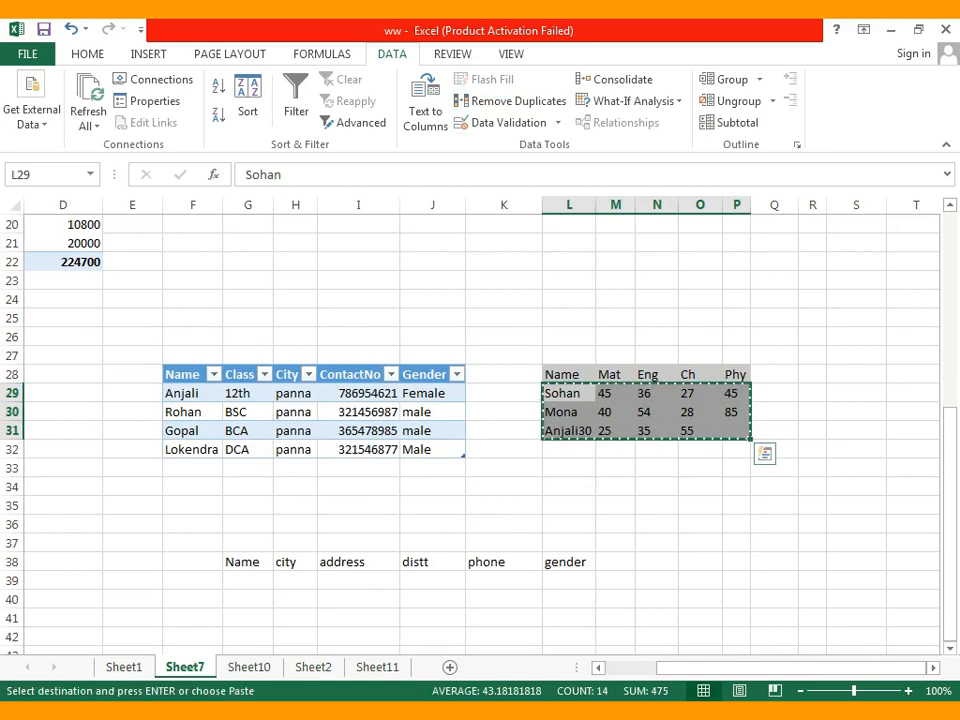
pyautogui.click(568, 449)
pyautogui.hotkey('ctrl', 'v')
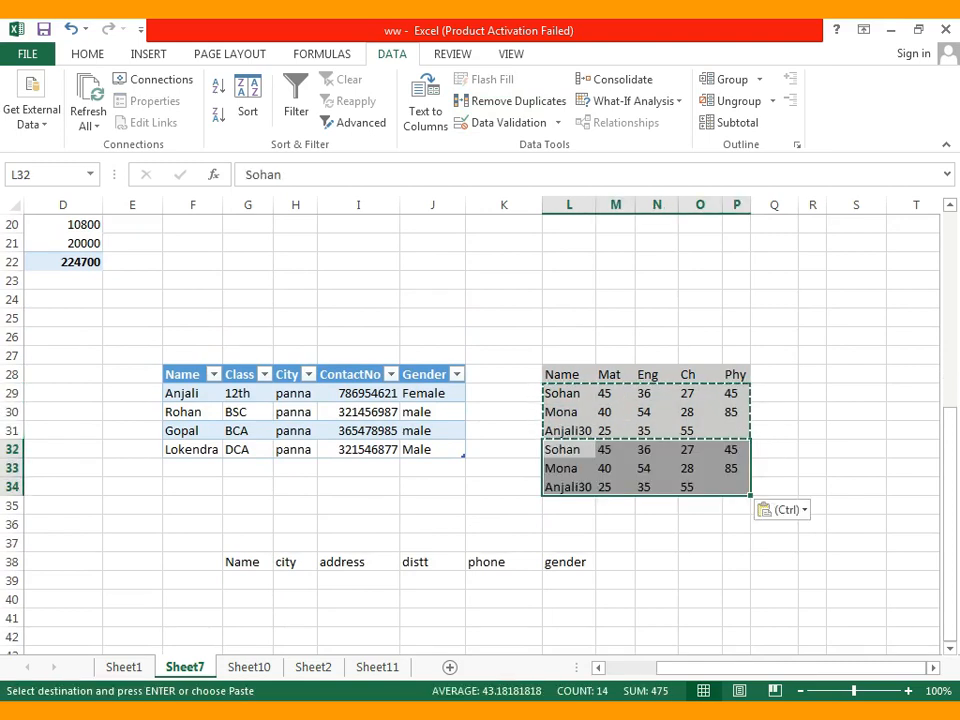
pyautogui.doubleClick(657, 562)
pyautogui.click(736, 543)
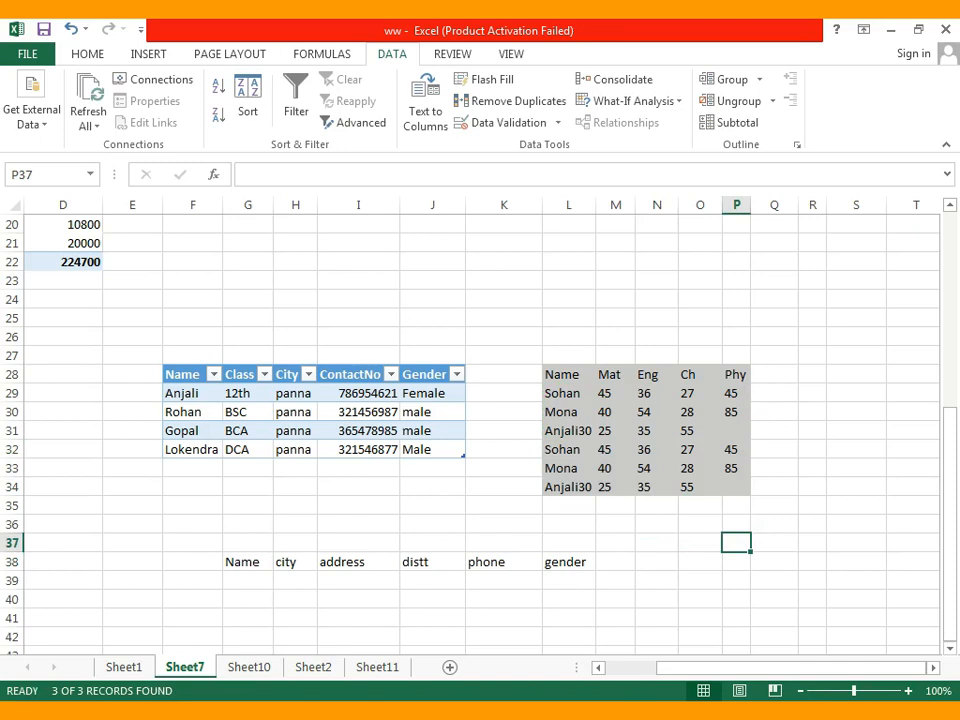
pyautogui.click(656, 543)
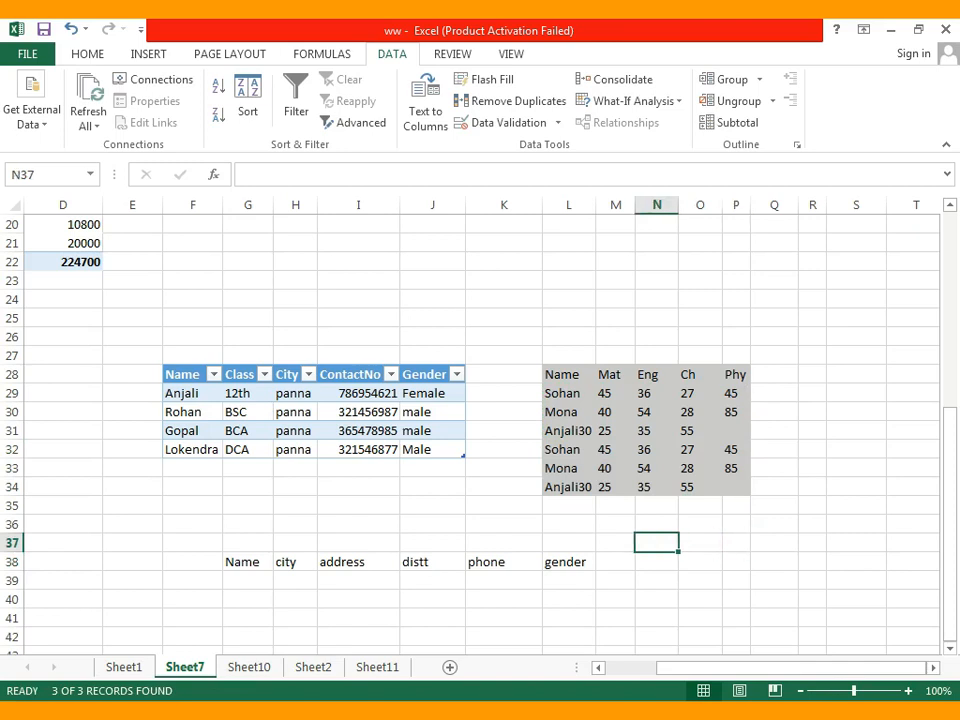
pyautogui.moveTo(561, 374); pyautogui.dragTo(736, 487)
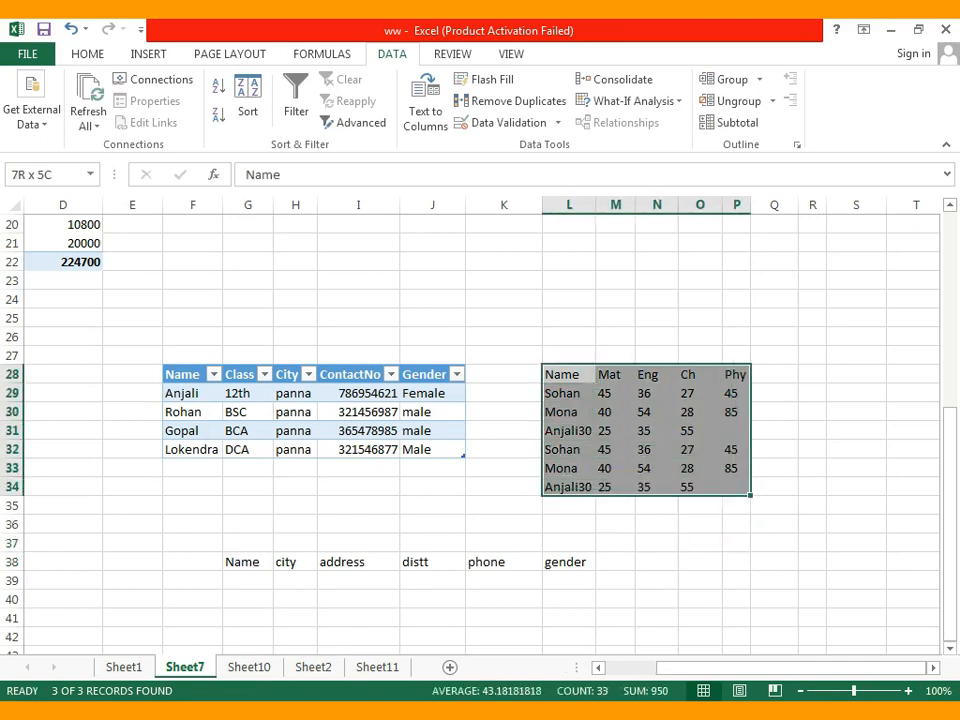
pyautogui.click(656, 562)
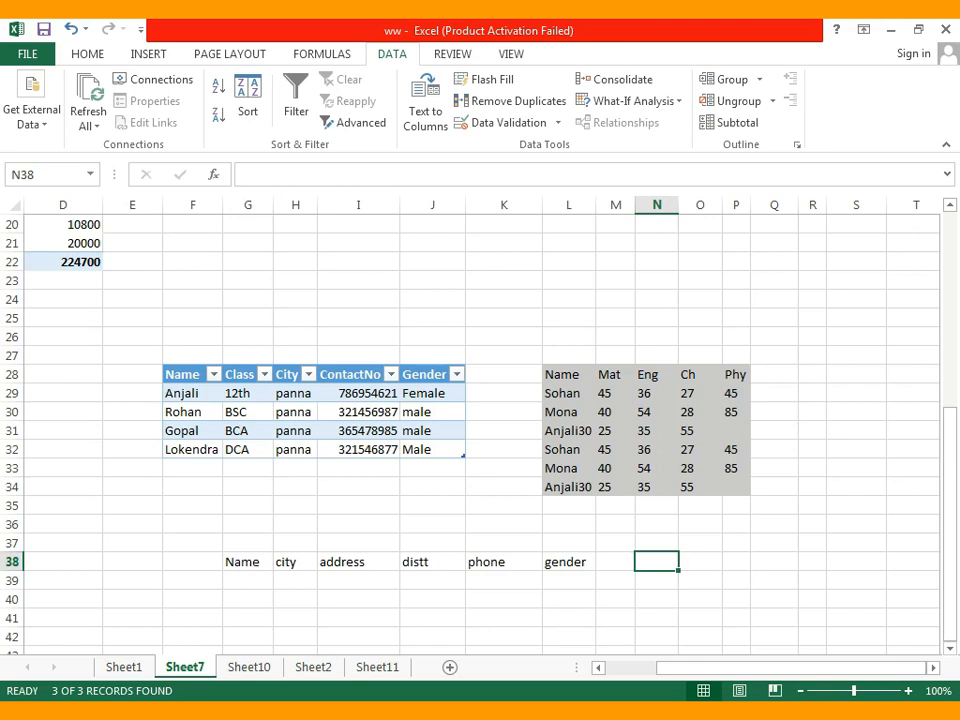
pyautogui.click(569, 524)
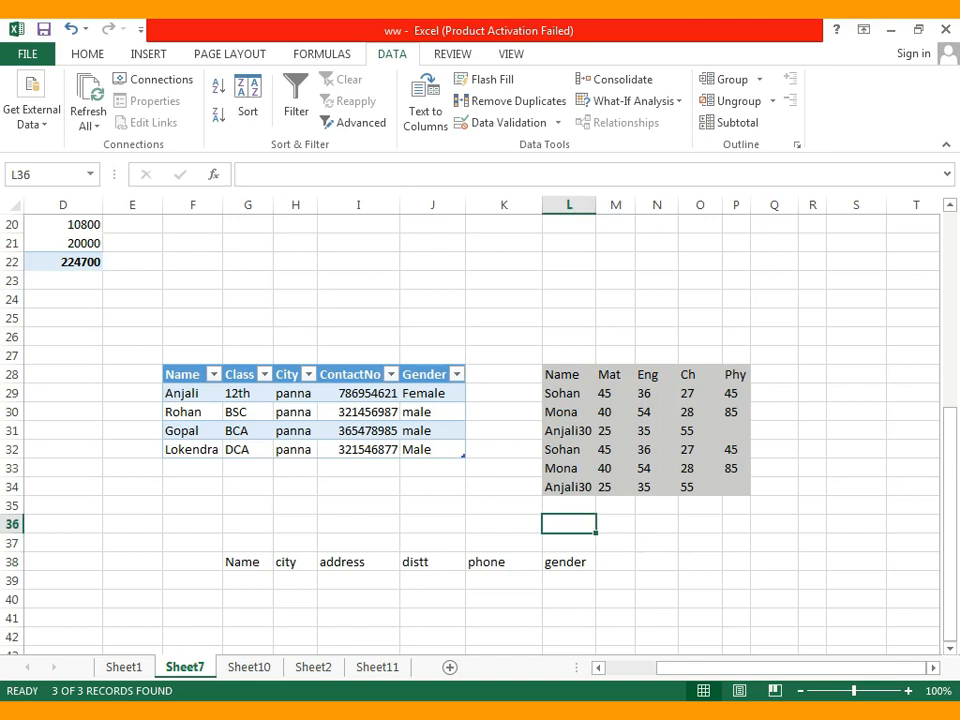
pyautogui.click(657, 543)
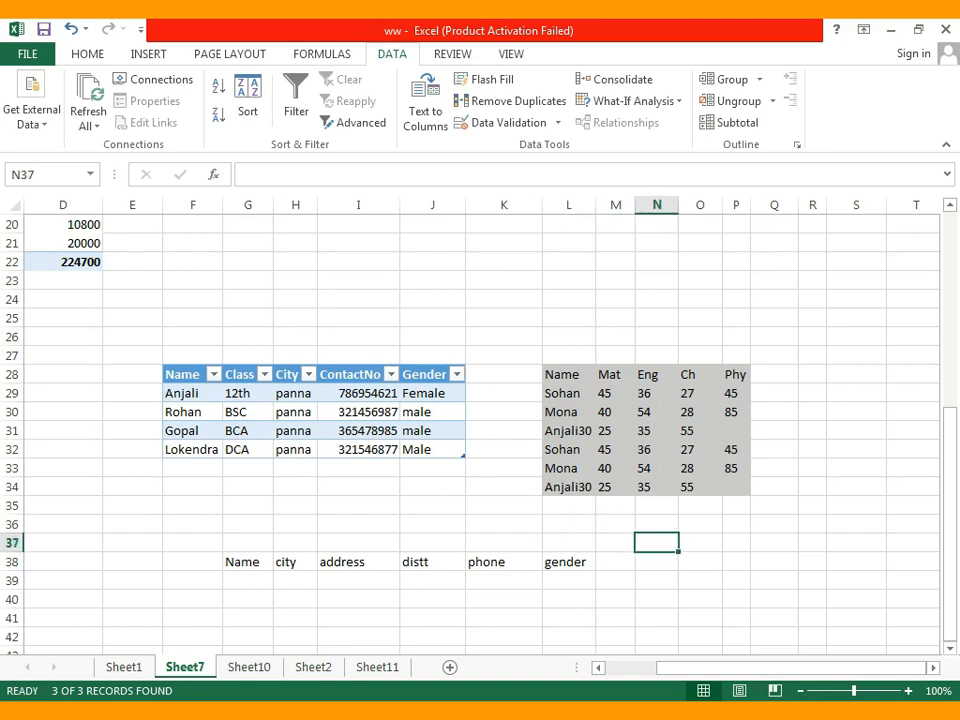
# Remove duplicate rows from the marks table L28:P34, comparing all five columns and treating the first row as headers.
pyautogui.moveTo(562, 374); pyautogui.dragTo(736, 487)
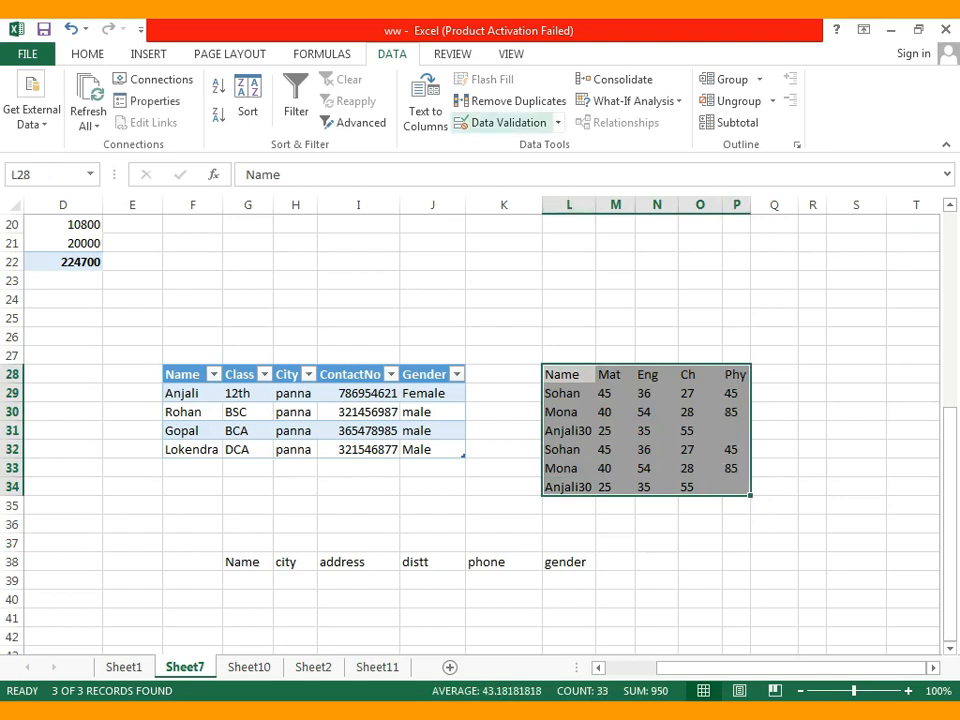
pyautogui.click(518, 101)
pyautogui.moveTo(500, 170); pyautogui.dragTo(323, 145)
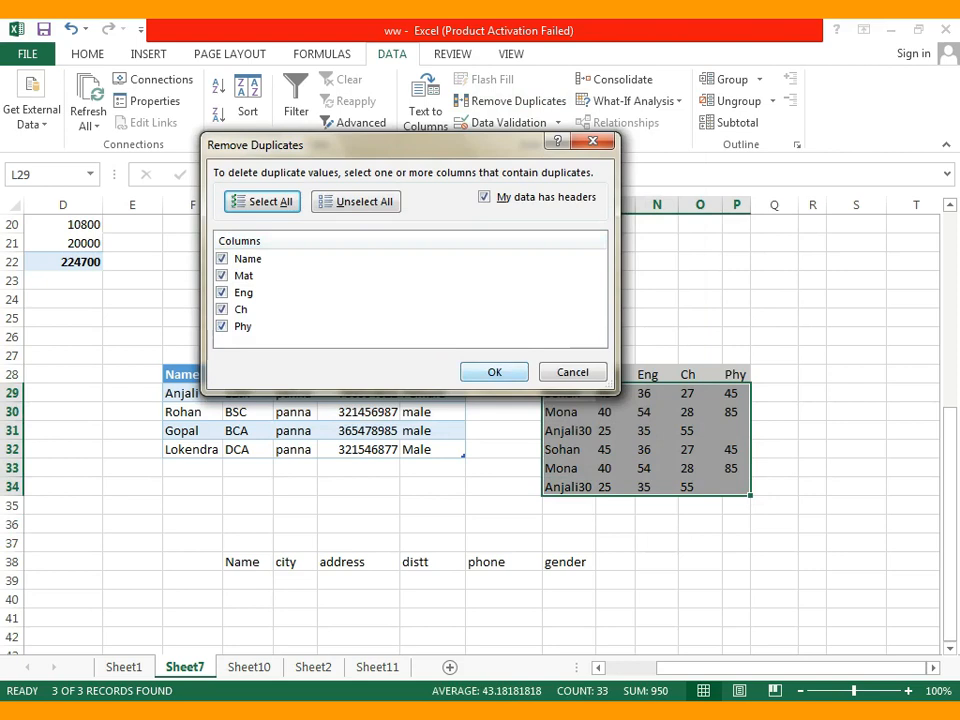
pyautogui.press('Return')
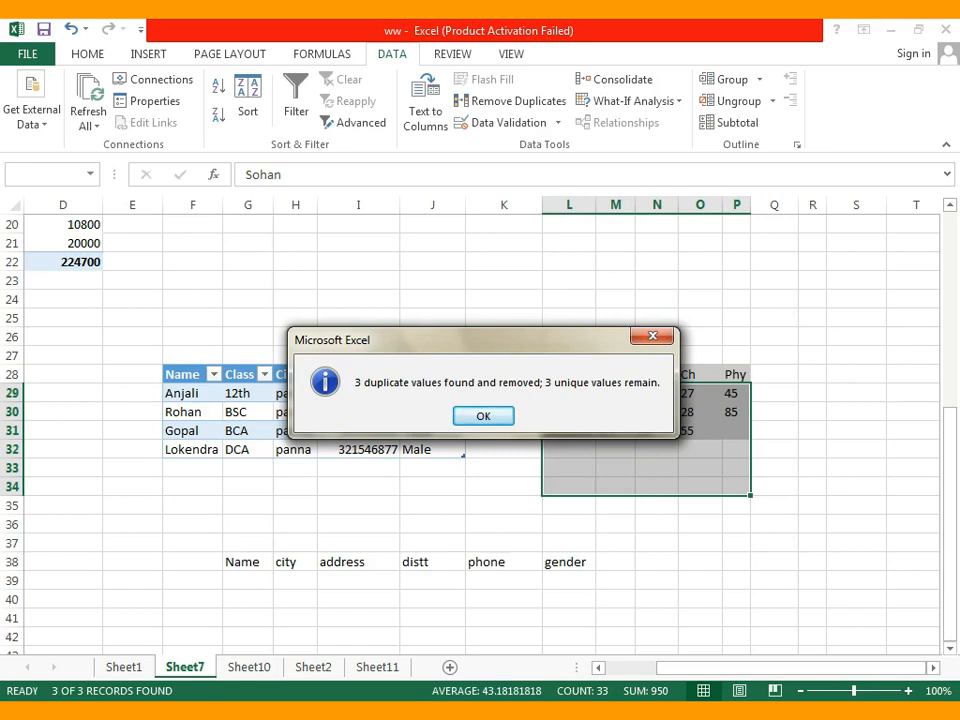
pyautogui.press('Return')
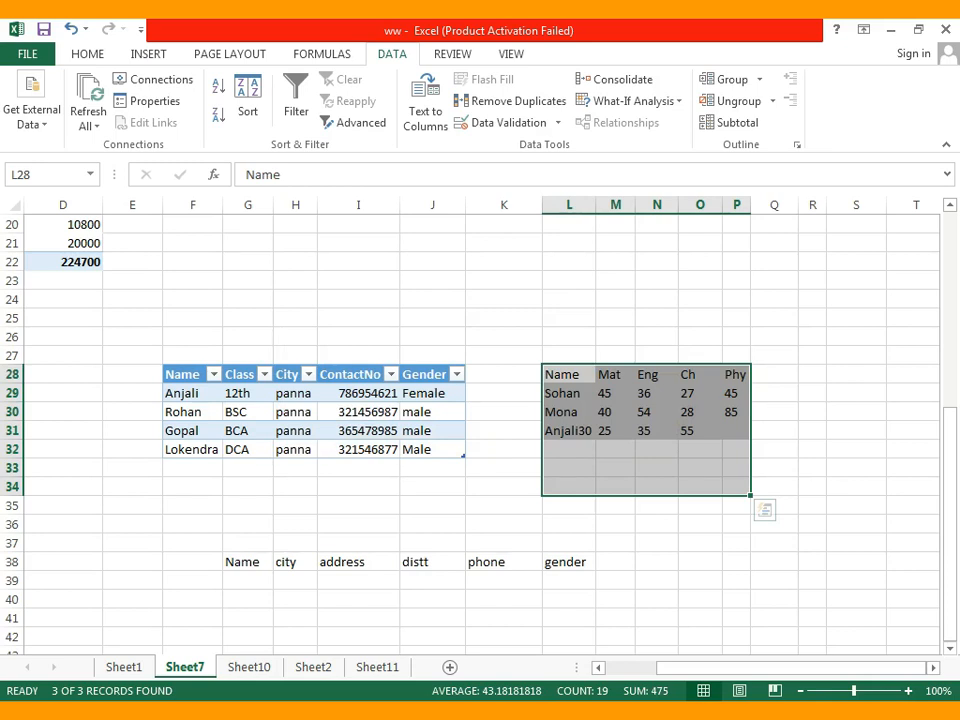
# Examine the cells directly below the marks table where the duplicate rows were.
pyautogui.click(657, 524)
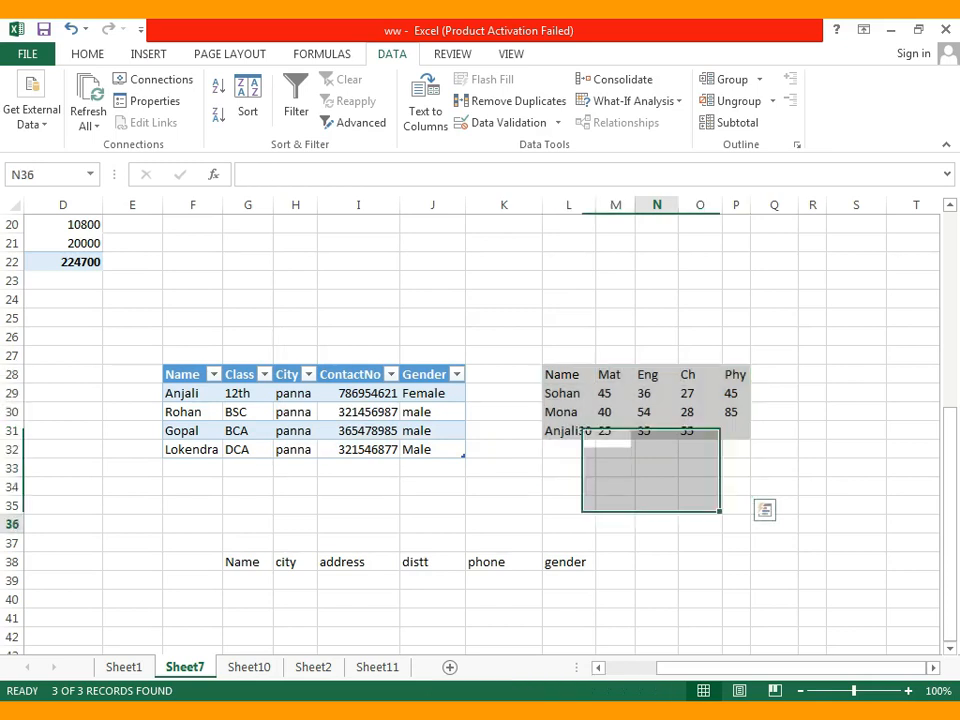
pyautogui.click(569, 449)
pyautogui.click(615, 449)
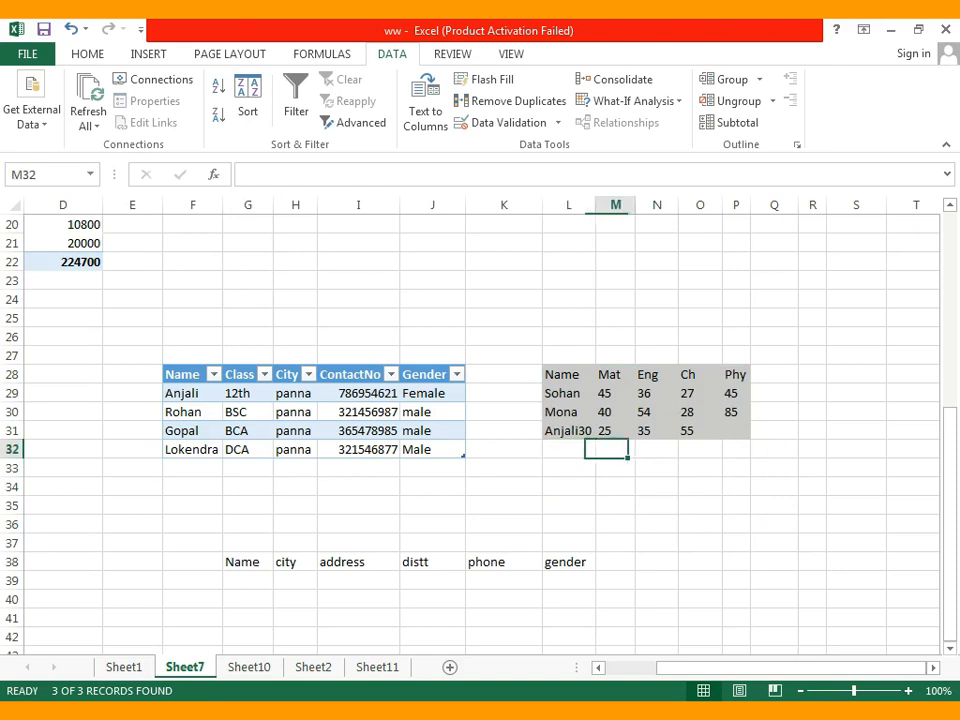
pyautogui.click(569, 449)
pyautogui.click(615, 505)
pyautogui.click(569, 487)
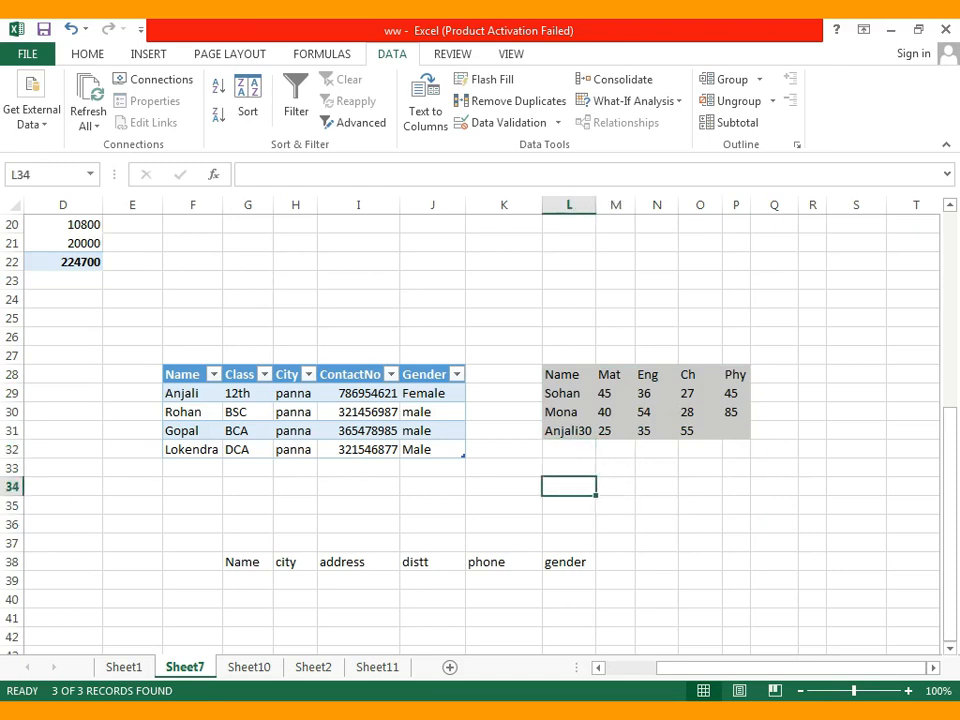
pyautogui.click(569, 449)
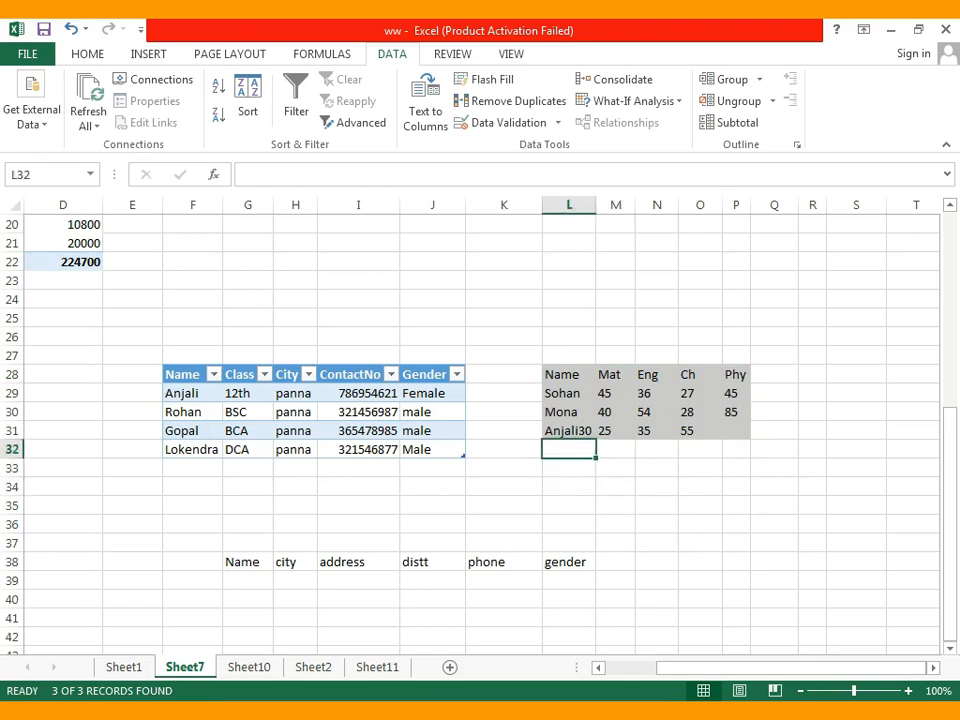
pyautogui.click(615, 468)
pyautogui.click(569, 505)
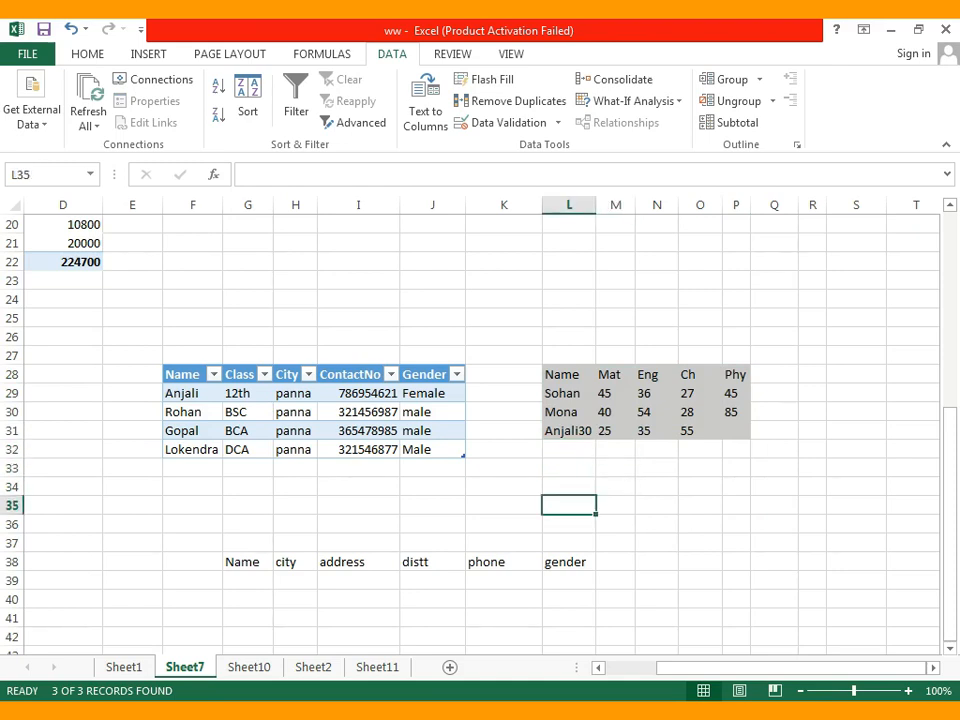
pyautogui.scroll(1, 480, 420)
pyautogui.scroll(-2, 480, 420)
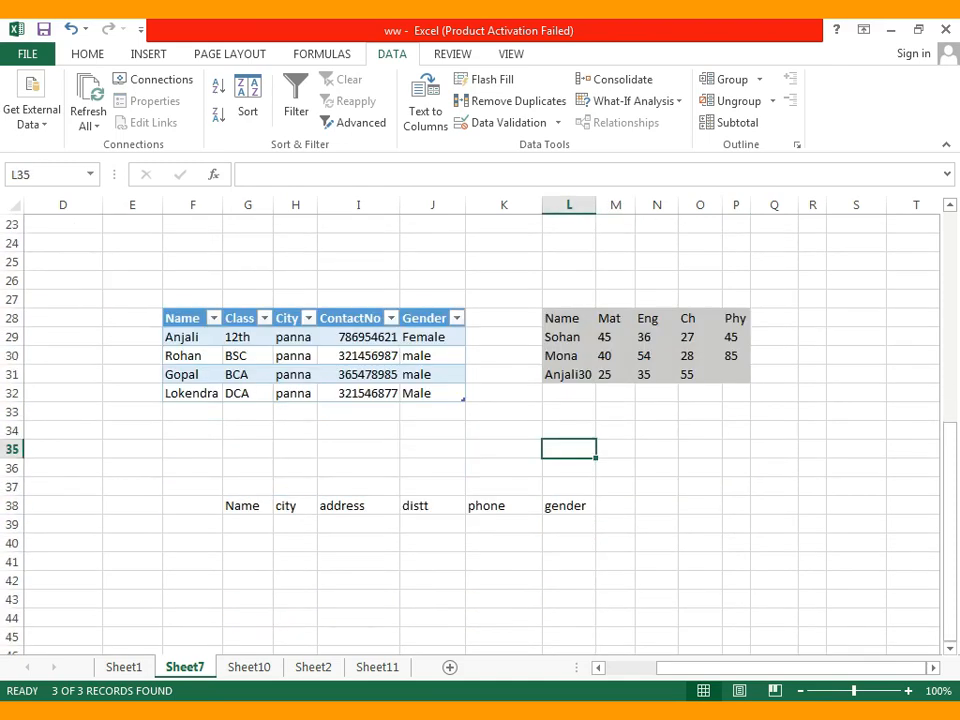
pyautogui.click(558, 122)
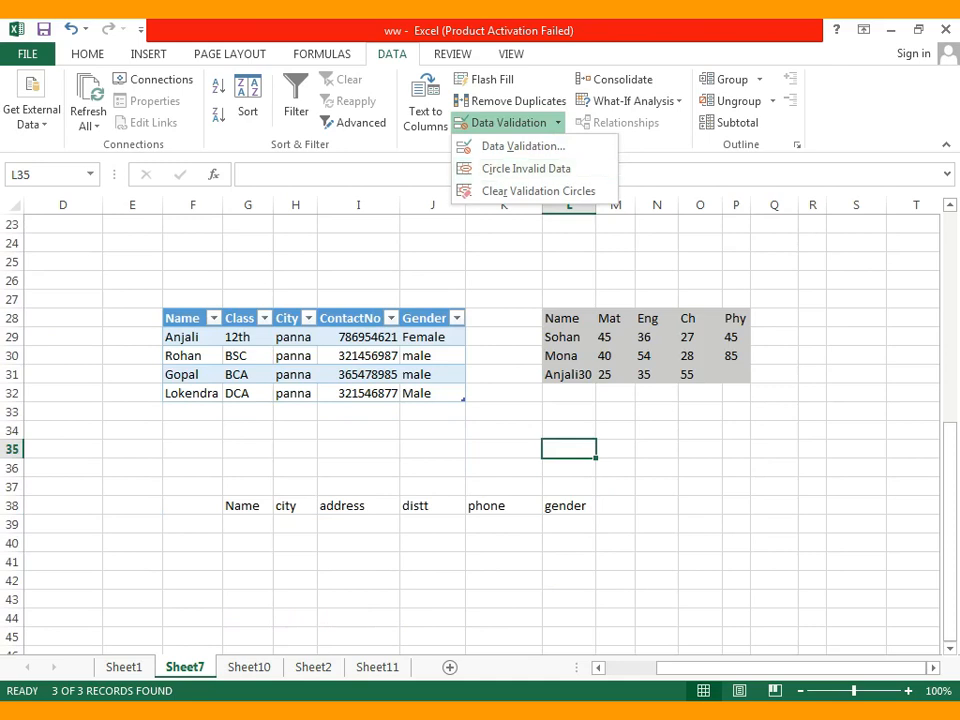
pyautogui.scroll(-5, 480, 420)
# Fill the blank range G14:J22 above the contacts table with grey.
pyautogui.scroll(7, 480, 420)
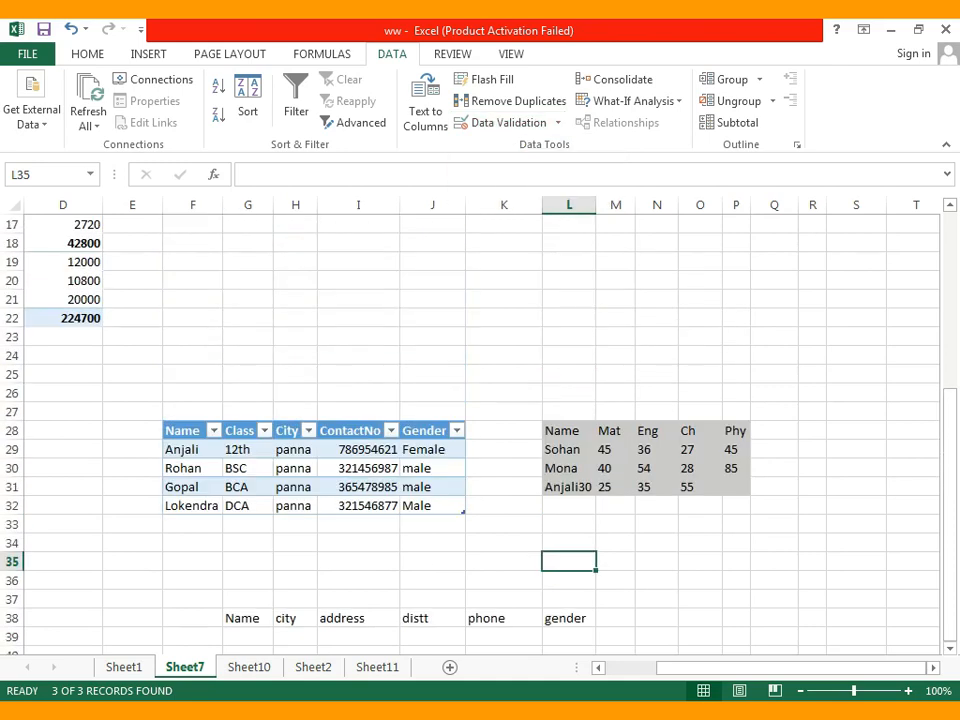
pyautogui.scroll(2, 480, 420)
pyautogui.moveTo(247, 280); pyautogui.dragTo(432, 430)
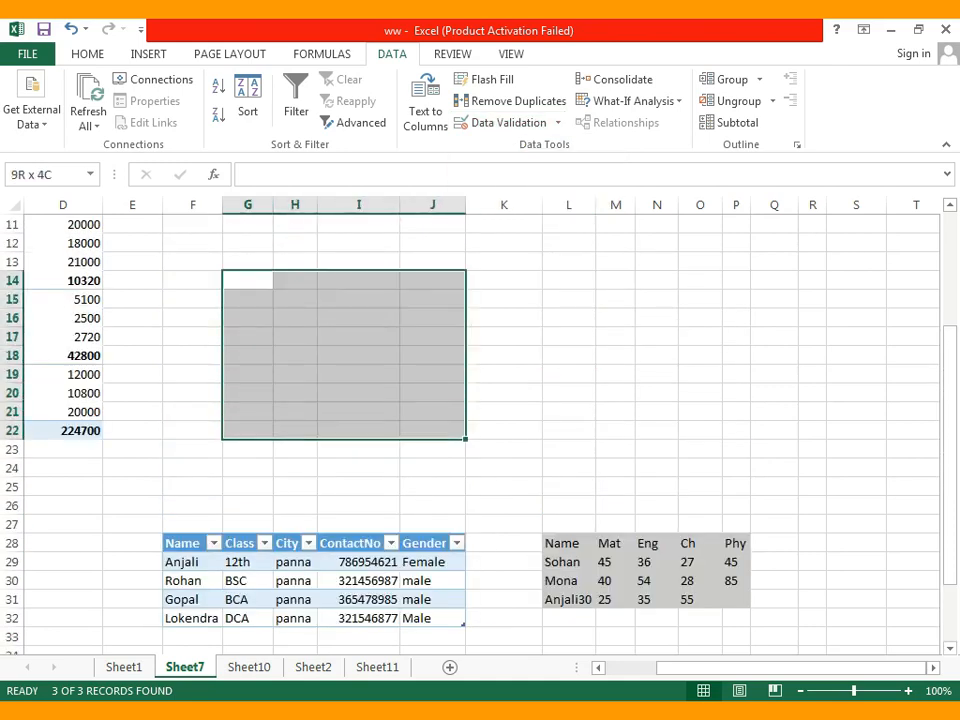
pyautogui.click(87, 54)
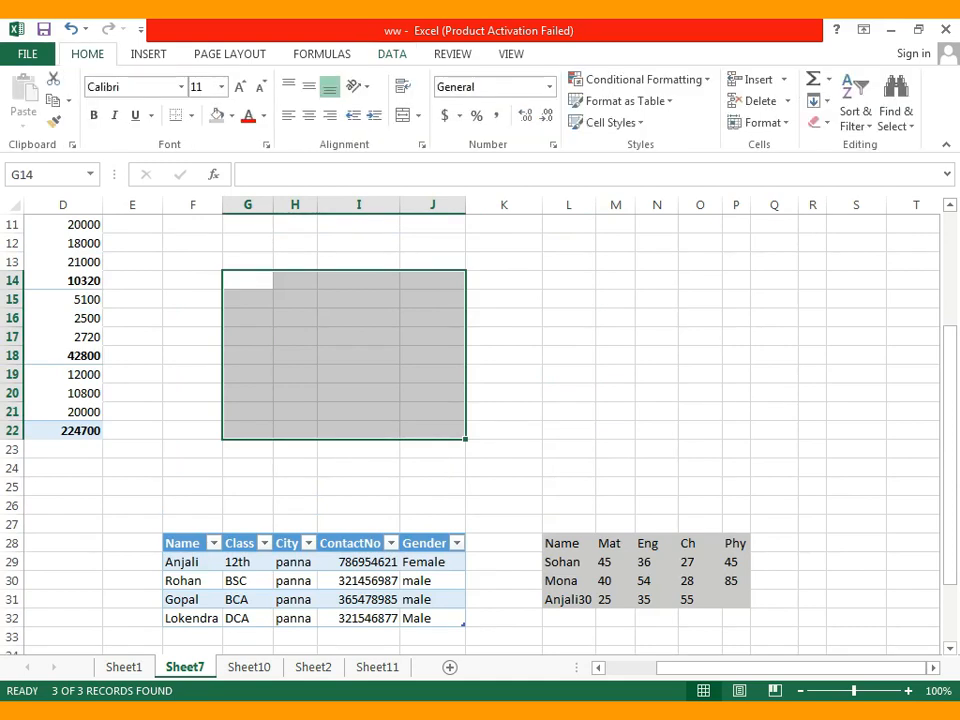
pyautogui.click(231, 116)
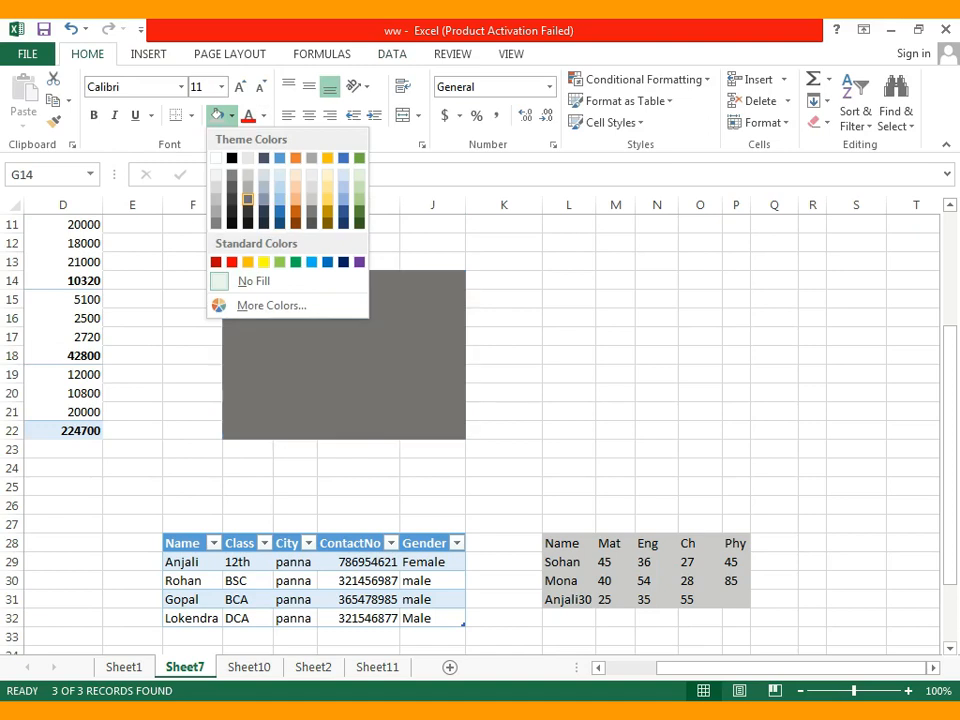
pyautogui.click(247, 198)
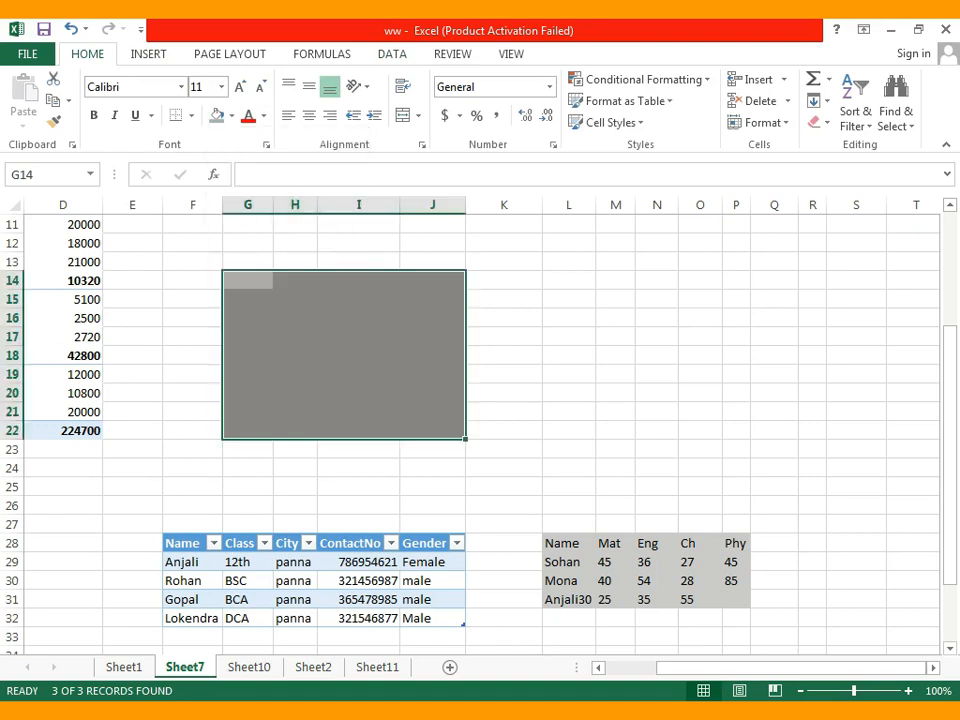
# Set up a data validation rule for G14:J22 that allows decimals between 10 and 50.
pyautogui.click(392, 54)
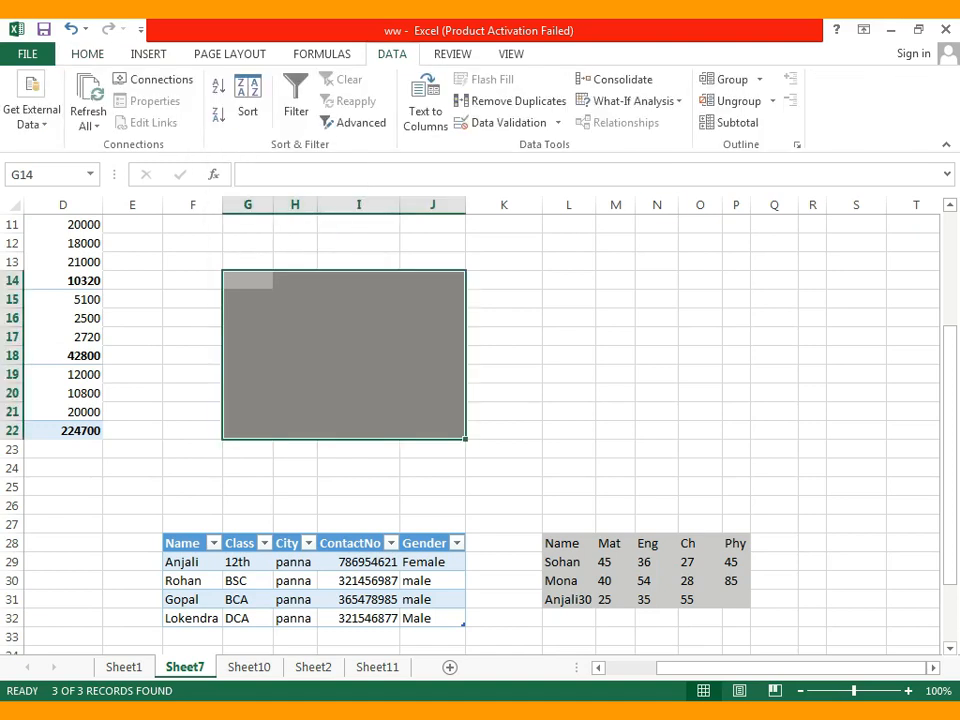
pyautogui.click(557, 122)
pyautogui.click(523, 146)
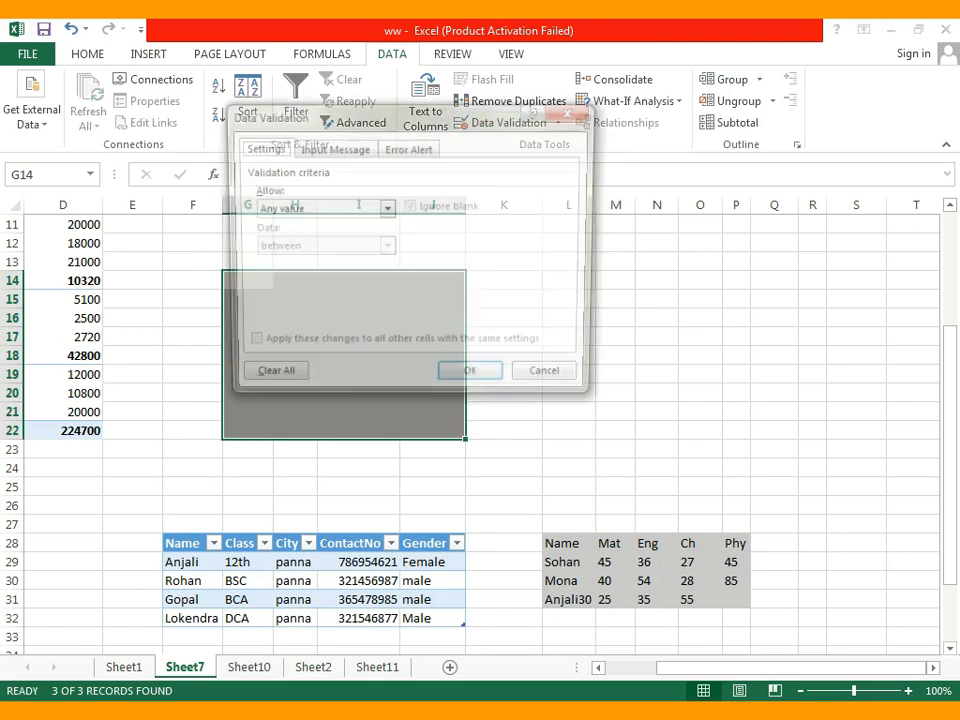
pyautogui.moveTo(350, 115); pyautogui.dragTo(601, 96)
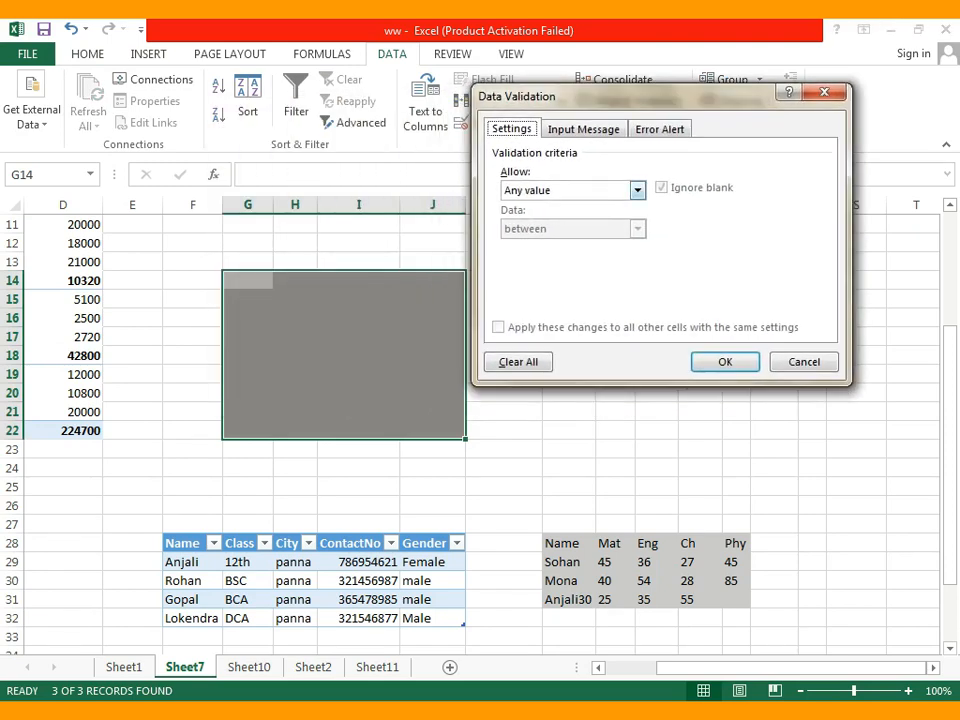
pyautogui.click(637, 190)
pyautogui.click(633, 232)
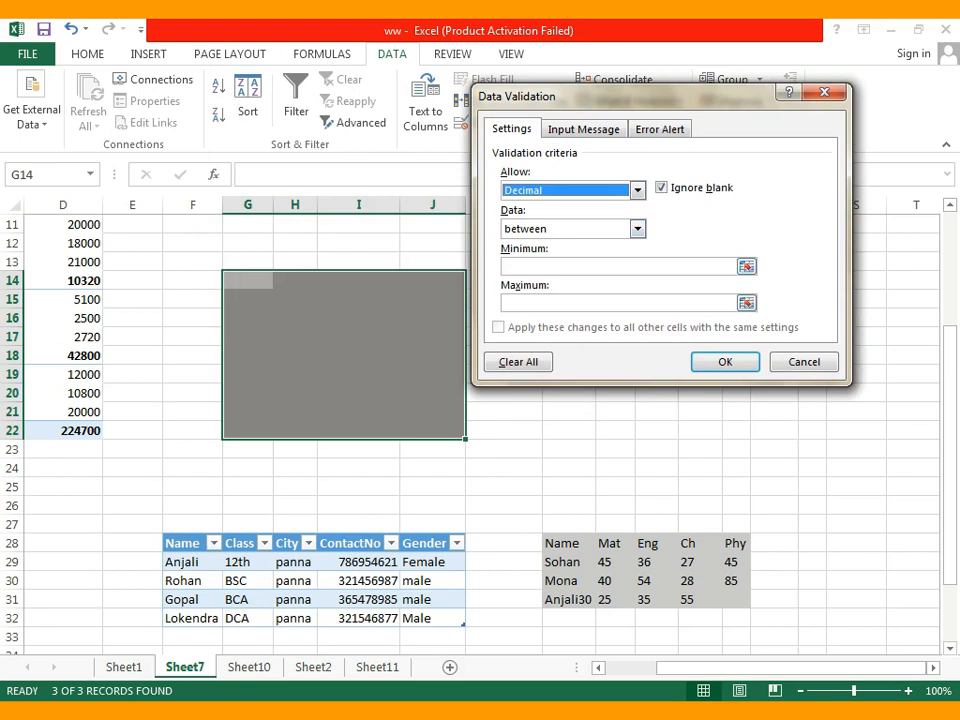
pyautogui.click(600, 267)
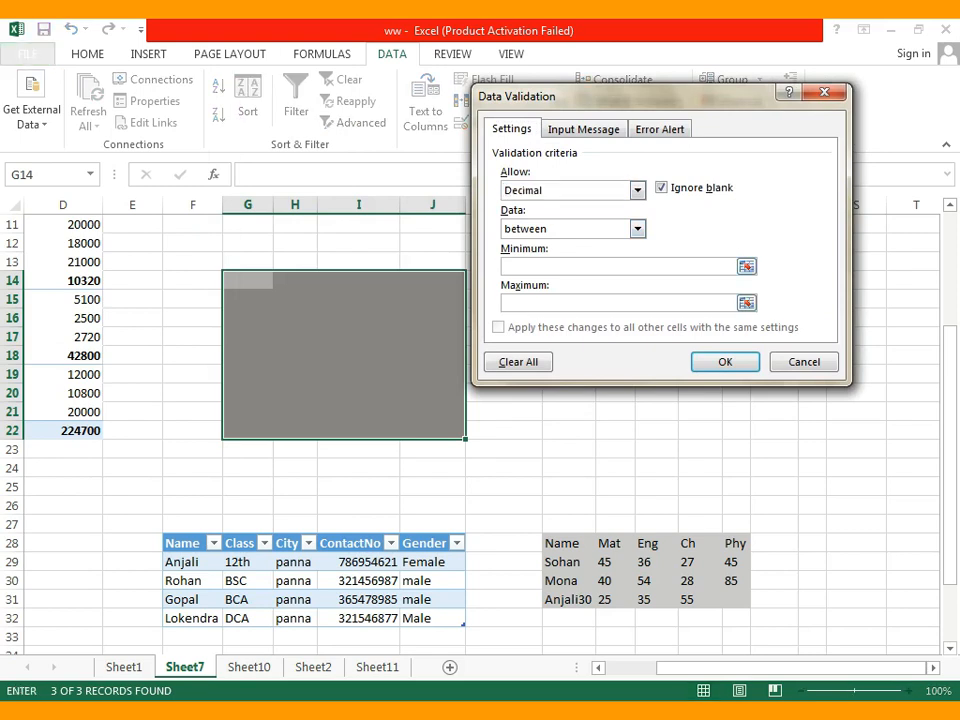
pyautogui.write('10')
pyautogui.press('Tab')
pyautogui.write('50')
# Review the rule's input message and error alert options without changing them, and apply the validation to the grey range.
pyautogui.click(584, 129)
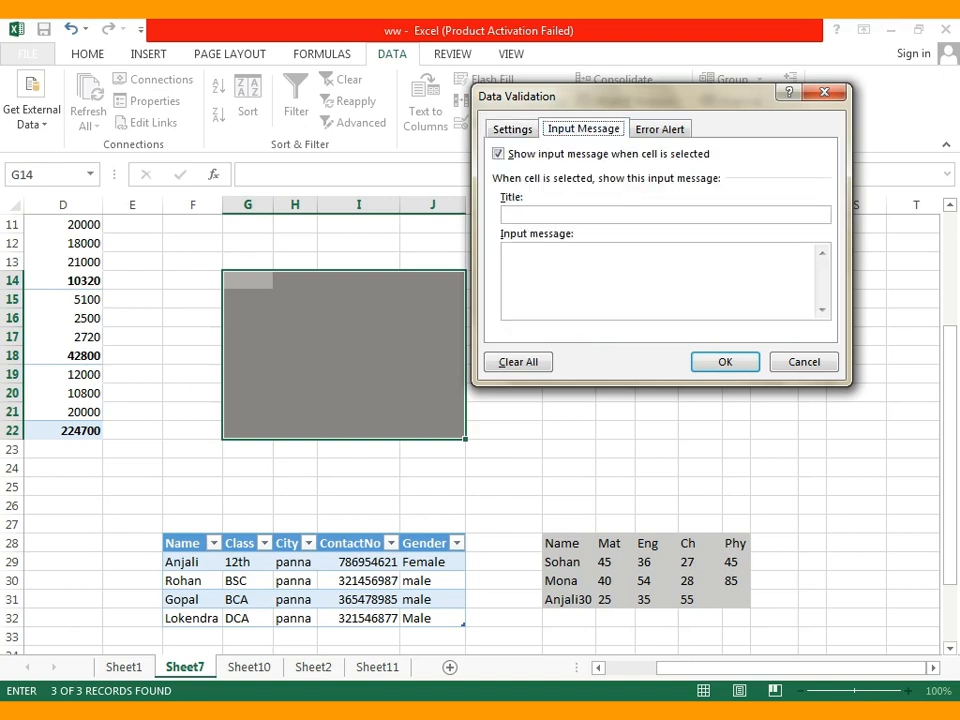
pyautogui.click(660, 129)
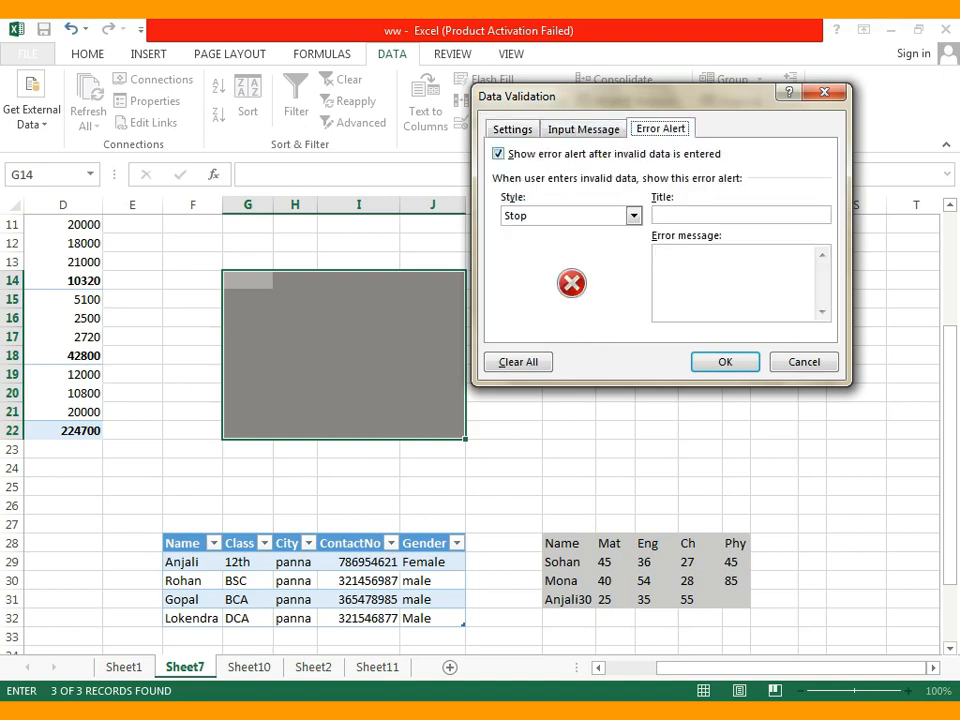
pyautogui.click(584, 129)
pyautogui.click(512, 129)
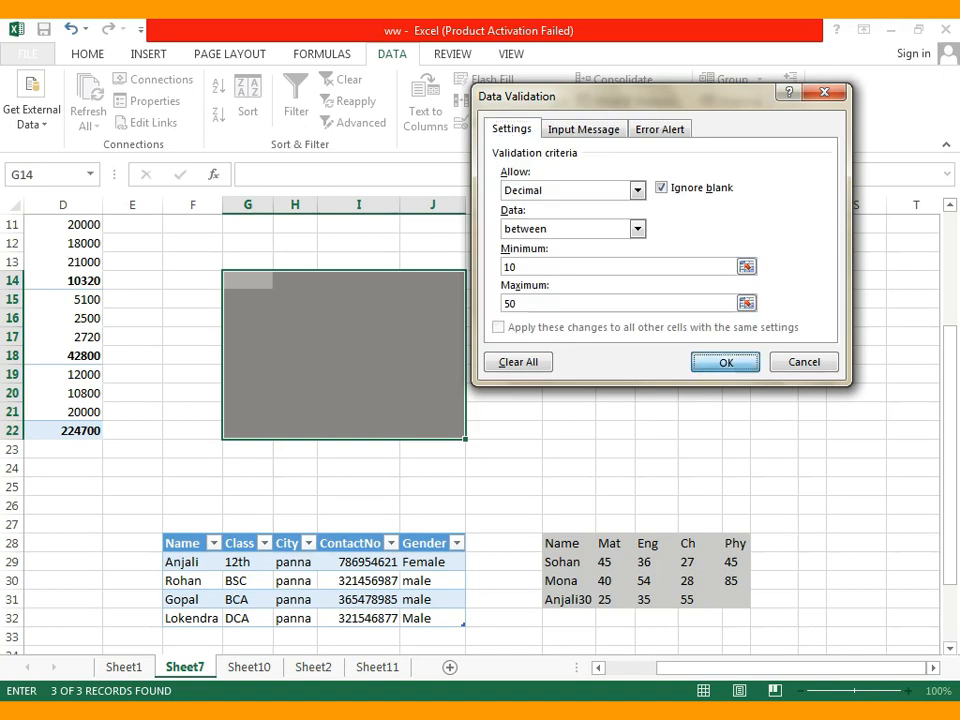
pyautogui.click(725, 362)
pyautogui.click(615, 393)
# Test the validated range by entering 20 in G14 and trying to enter 9 in G15.
pyautogui.click(248, 281)
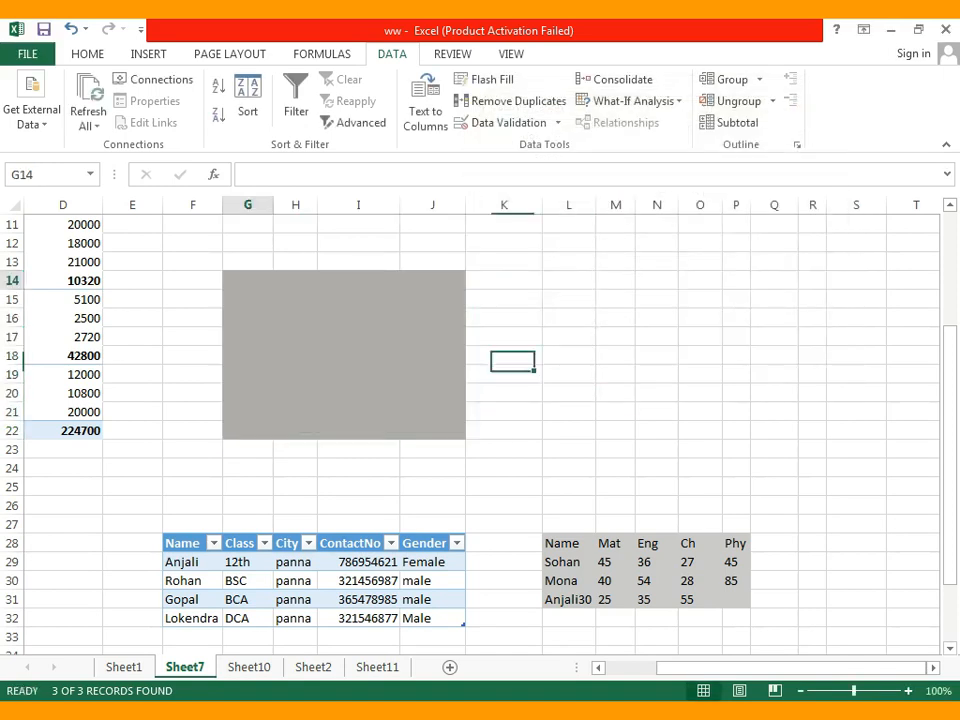
pyautogui.write('20')
pyautogui.press('Return')
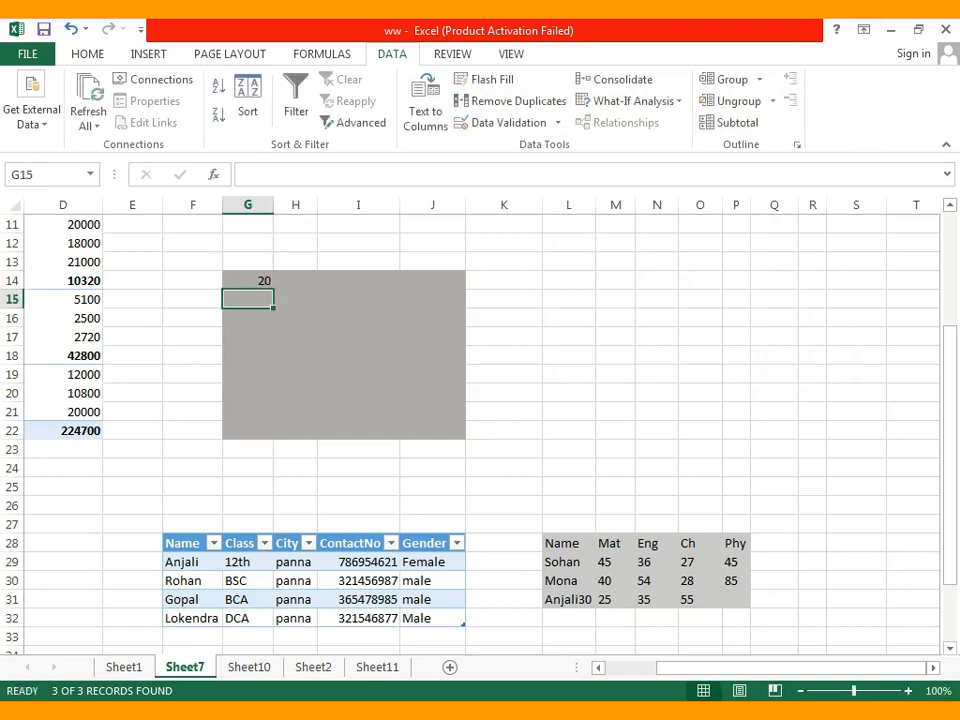
pyautogui.write('9')
pyautogui.press('Return')
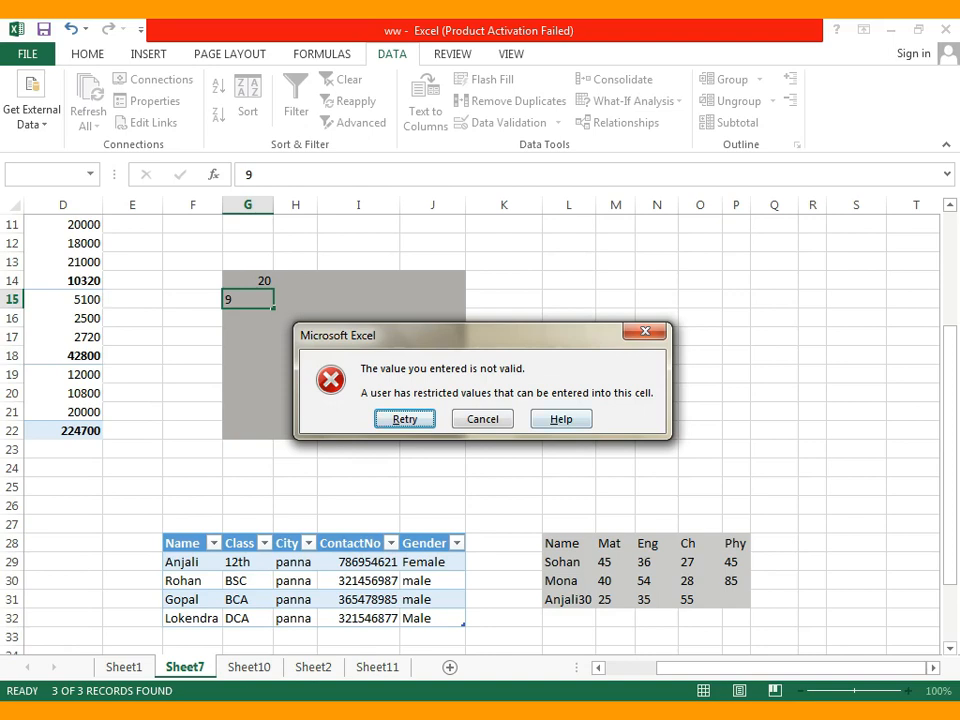
pyautogui.press('Escape')
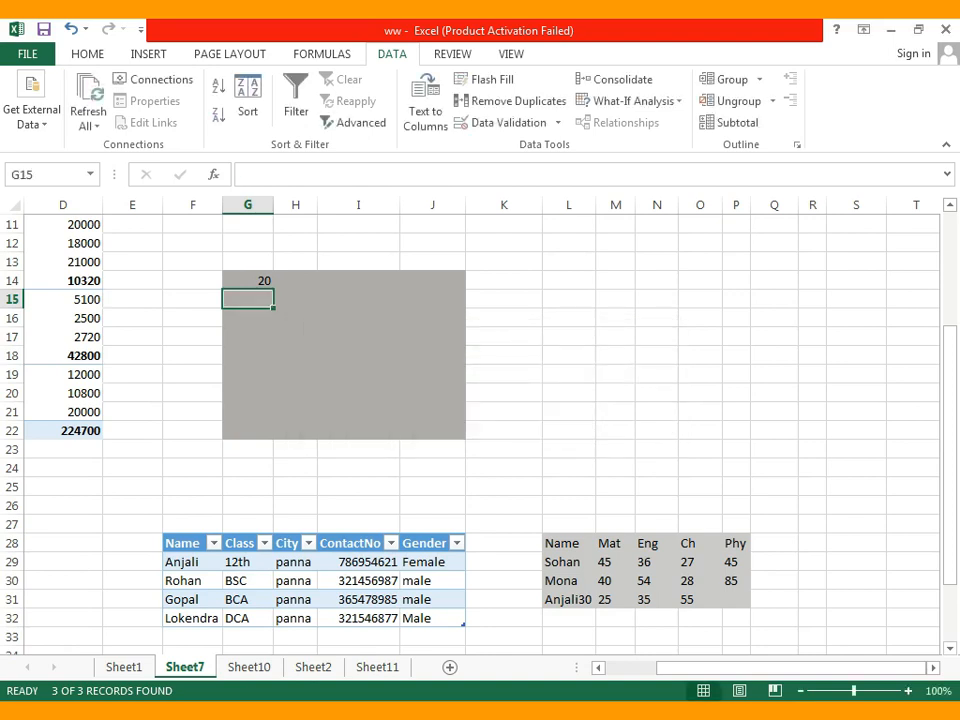
# Enter 50 in G15, try 51 in G16, and replace that entry with 50.
pyautogui.write('50')
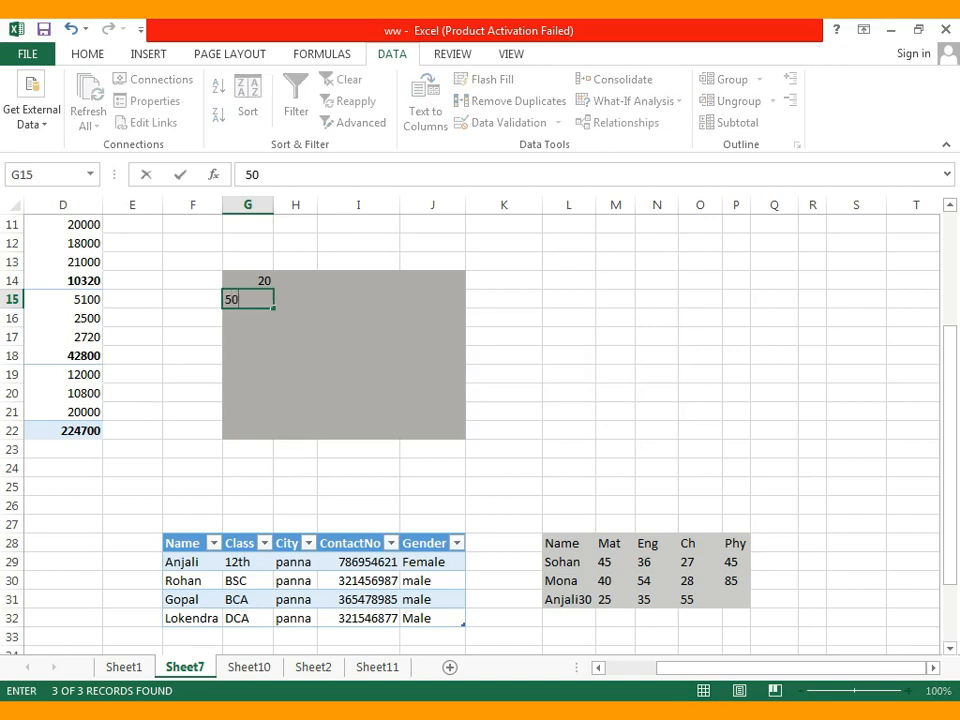
pyautogui.press('Return')
pyautogui.write('51')
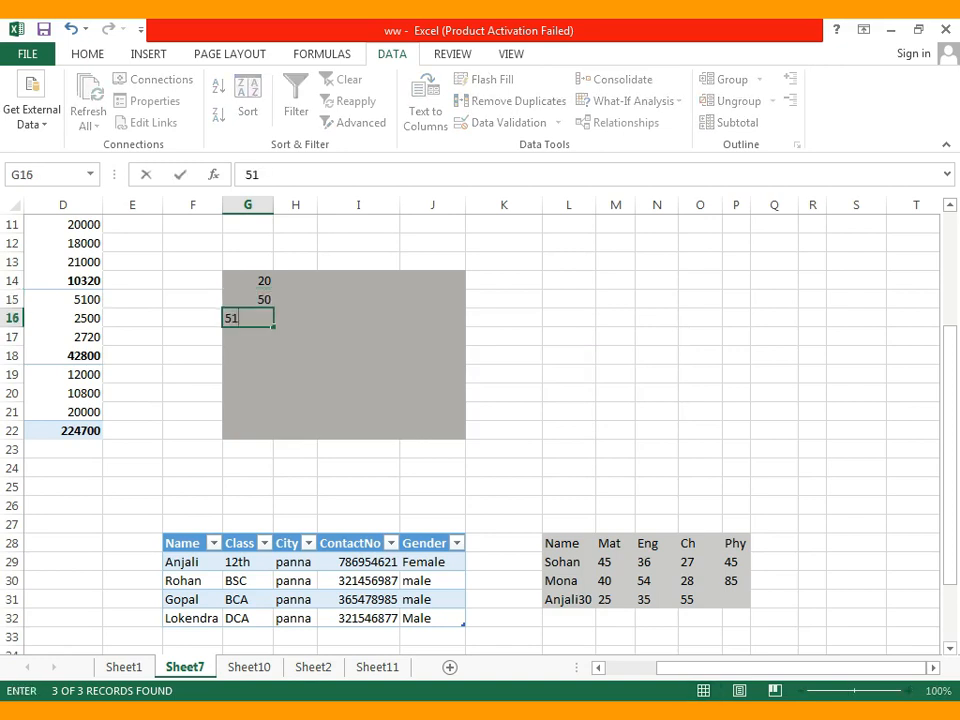
pyautogui.press('Return')
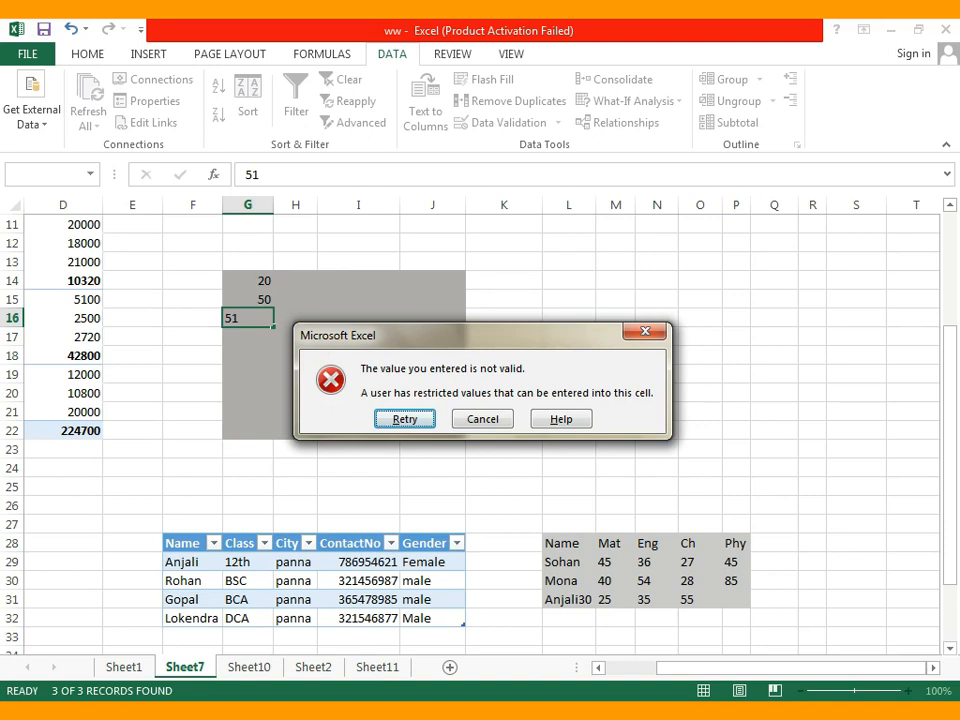
pyautogui.press('Return')
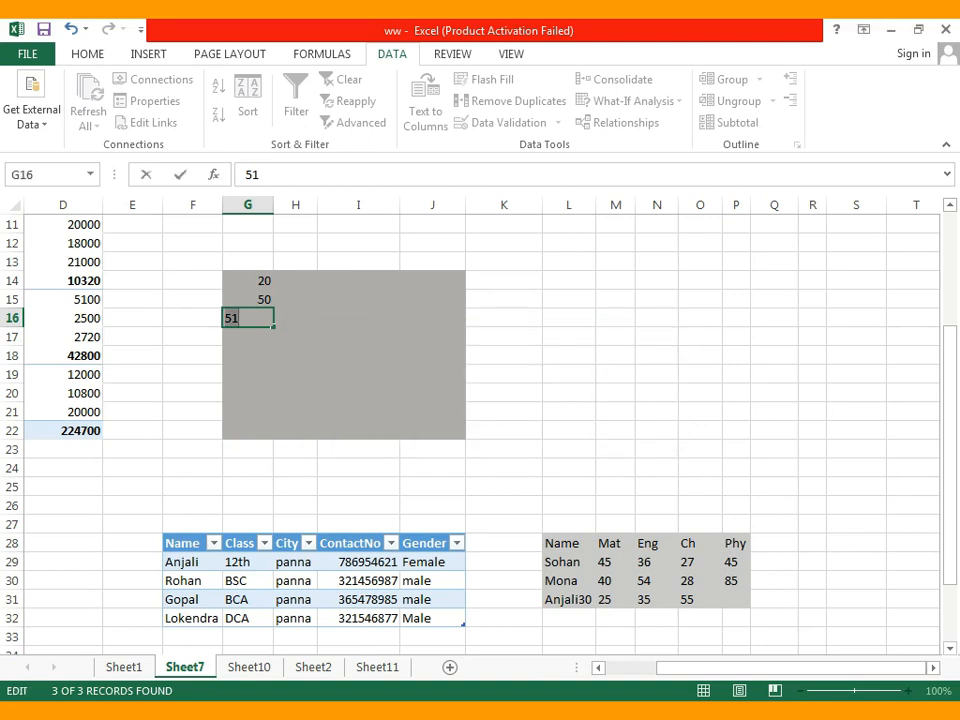
pyautogui.write('50')
pyautogui.press('Return')
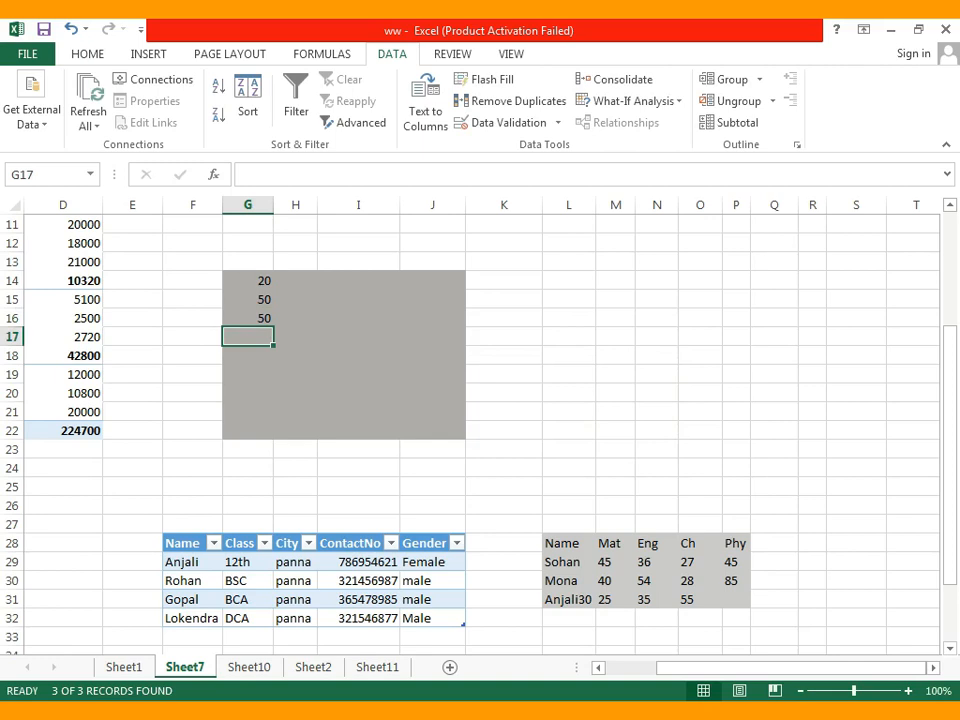
pyautogui.click(504, 318)
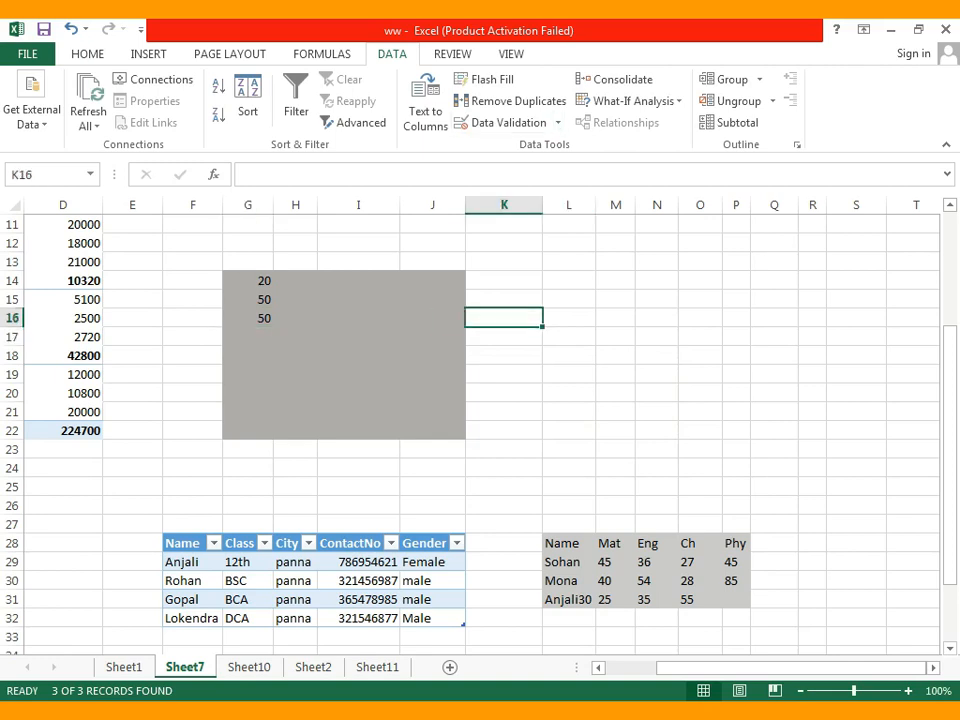
# Fill the blank range L14:N17 beside the grey block with a gold colour.
pyautogui.scroll(1, 480, 400)
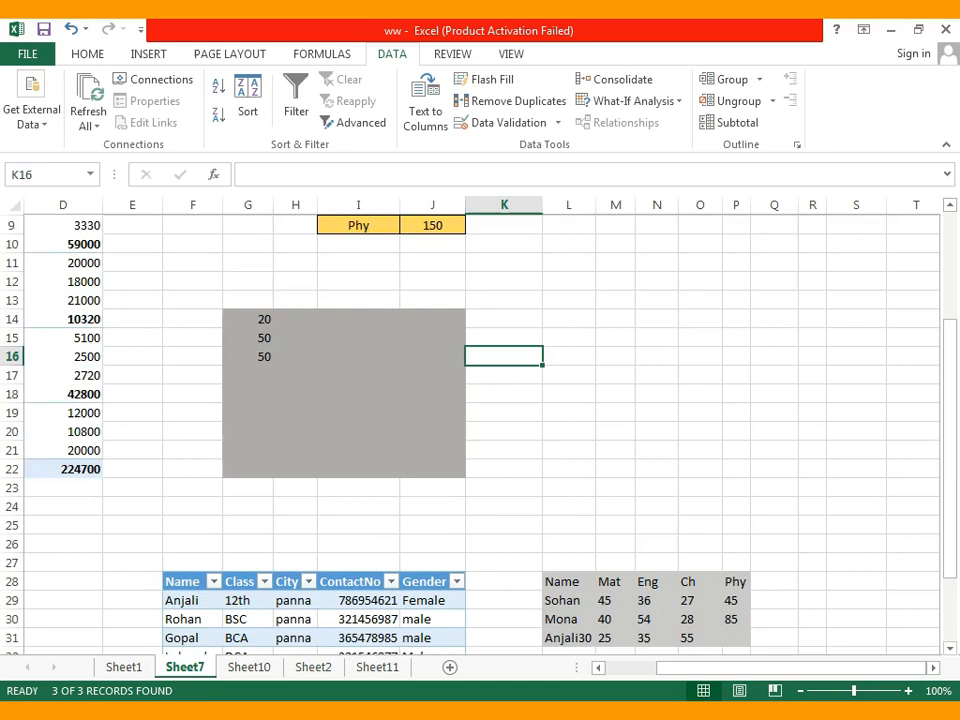
pyautogui.moveTo(565, 337); pyautogui.dragTo(656, 393)
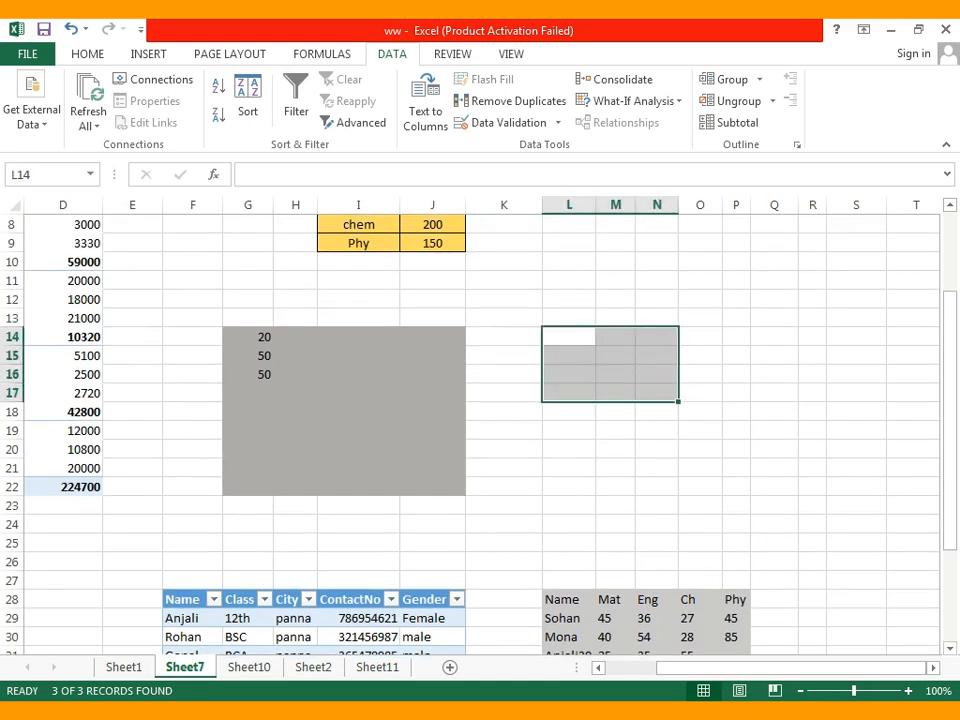
pyautogui.click(87, 54)
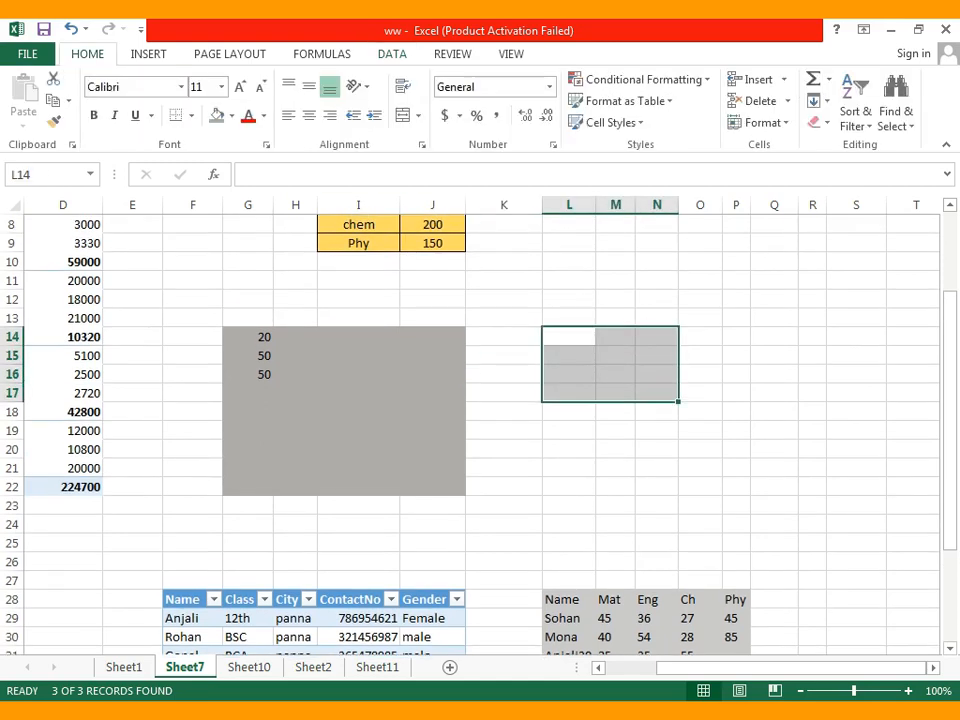
pyautogui.click(232, 116)
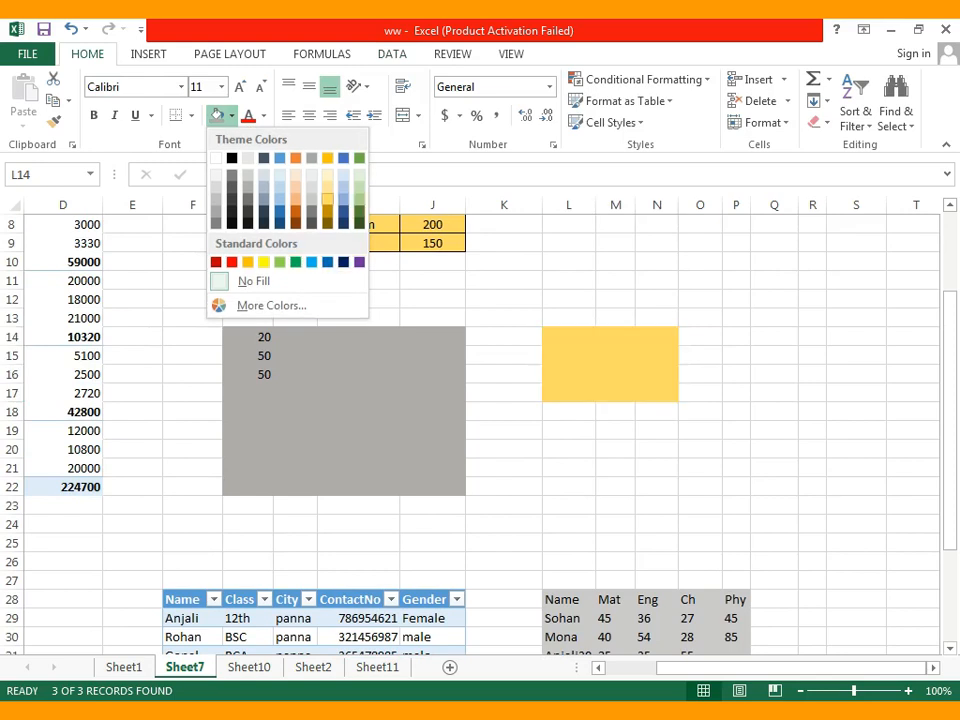
pyautogui.click(327, 187)
pyautogui.moveTo(656, 450); pyautogui.dragTo(656, 466)
# Start a data validation rule for the gold range L14:N17 that allows only whole numbers.
pyautogui.moveTo(569, 337); pyautogui.dragTo(658, 394)
pyautogui.click(392, 54)
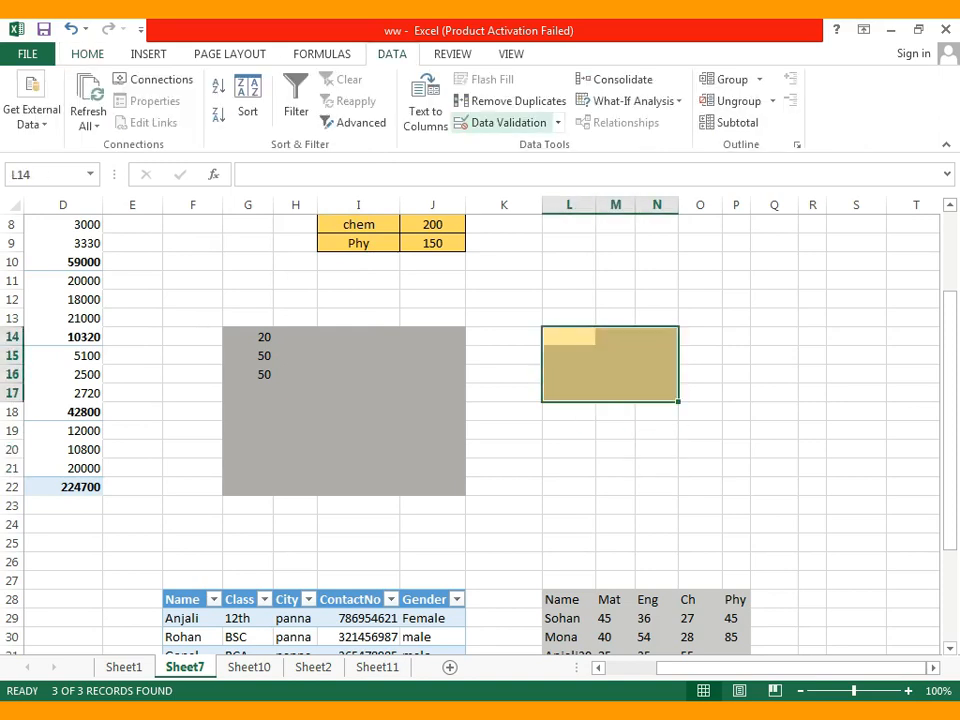
pyautogui.click(557, 122)
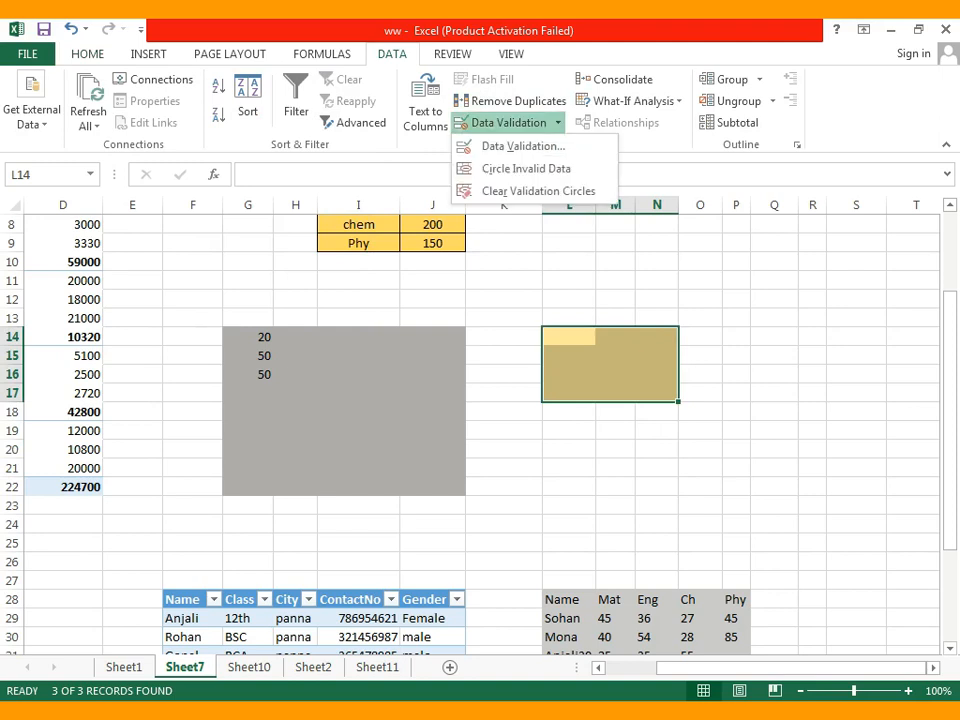
pyautogui.click(523, 146)
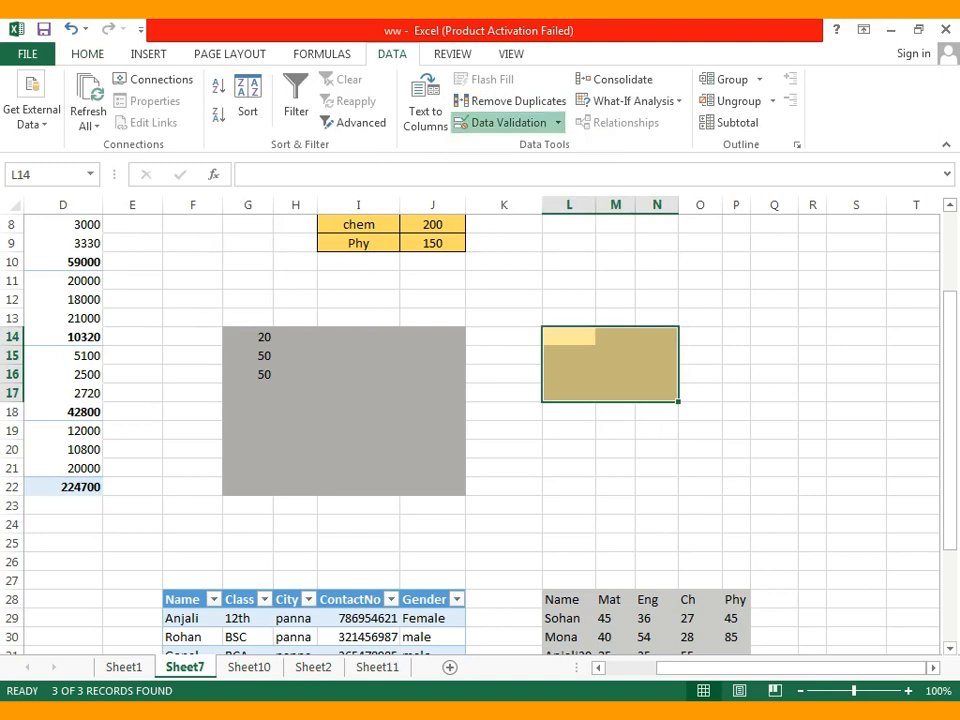
pyautogui.moveTo(597, 96); pyautogui.dragTo(325, 56)
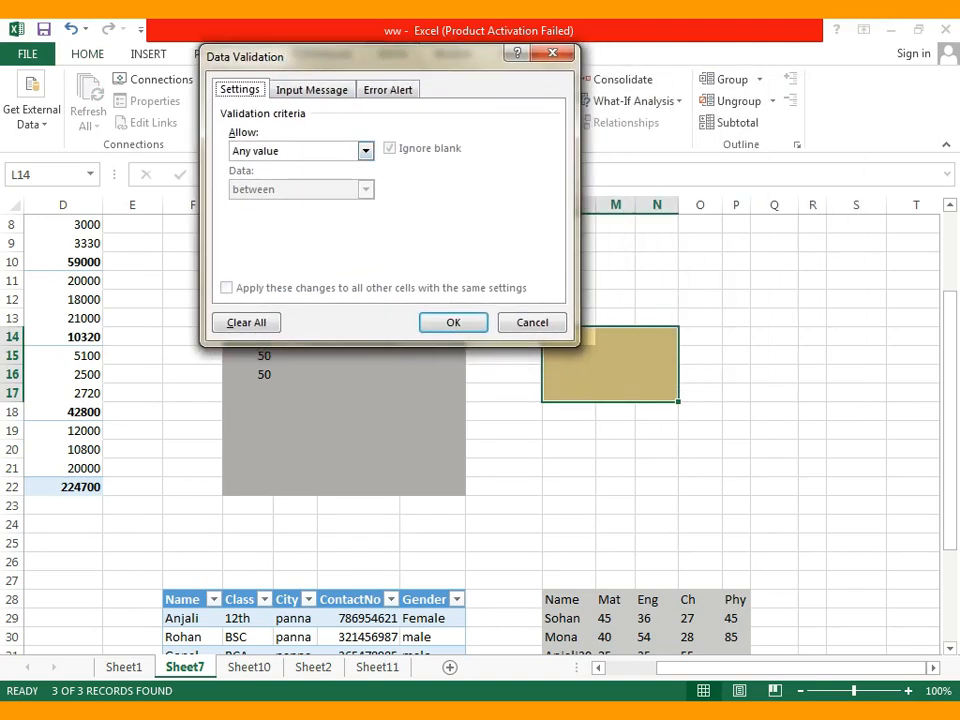
pyautogui.click(366, 151)
pyautogui.click(268, 180)
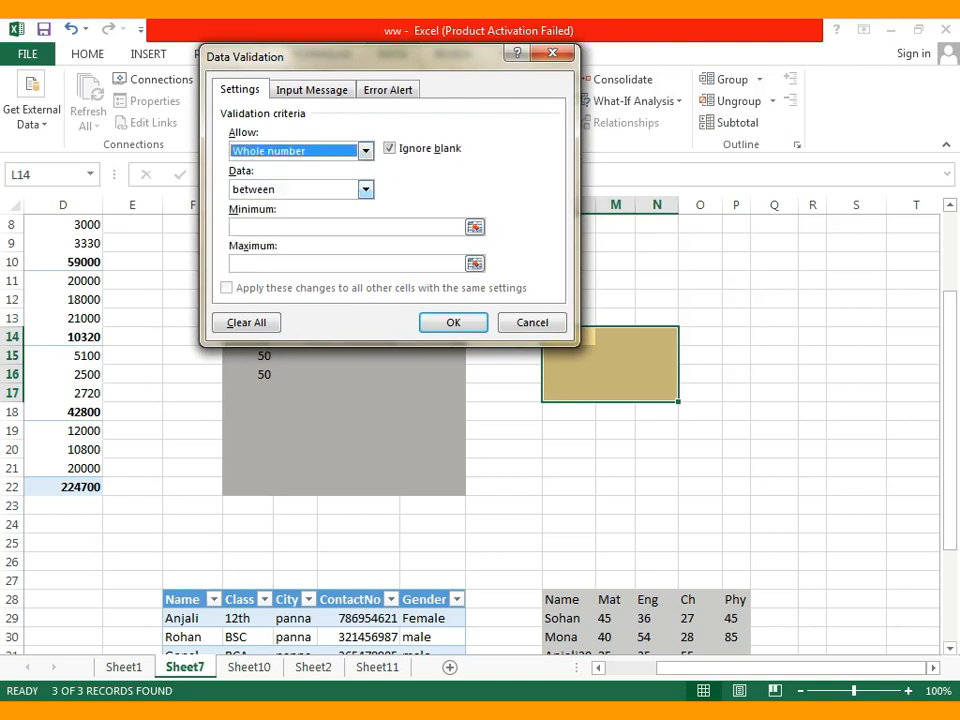
# Set the whole-number rule's minimum to 20 and maximum to 100, and apply it to L14:N17.
pyautogui.click(320, 227)
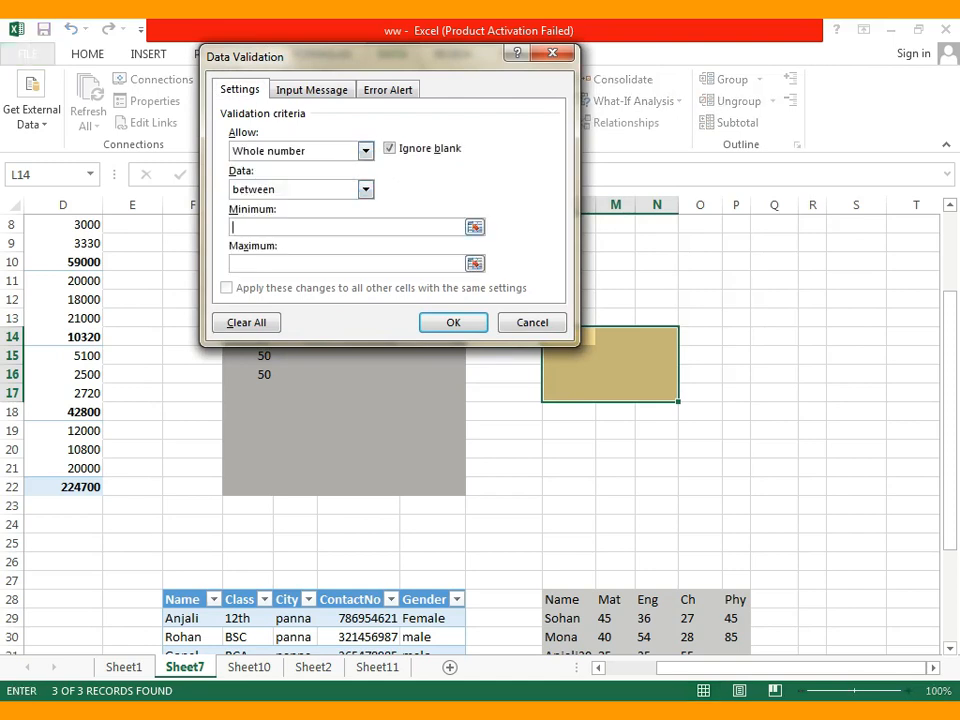
pyautogui.write('20')
pyautogui.press('Tab')
pyautogui.write('100')
pyautogui.moveTo(350, 57); pyautogui.dragTo(401, 62)
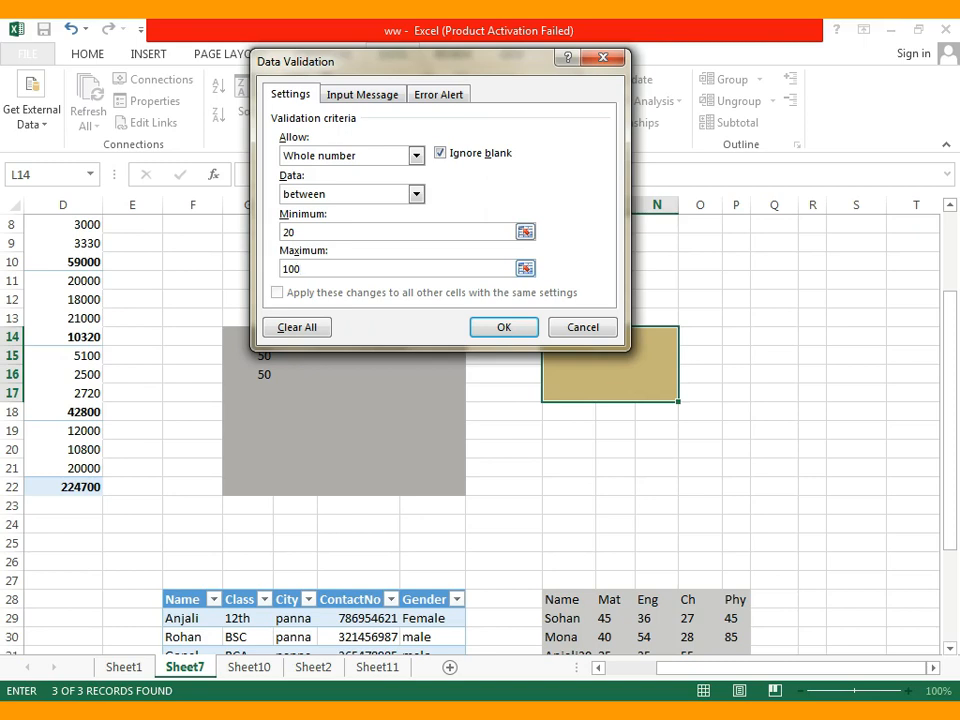
pyautogui.click(504, 328)
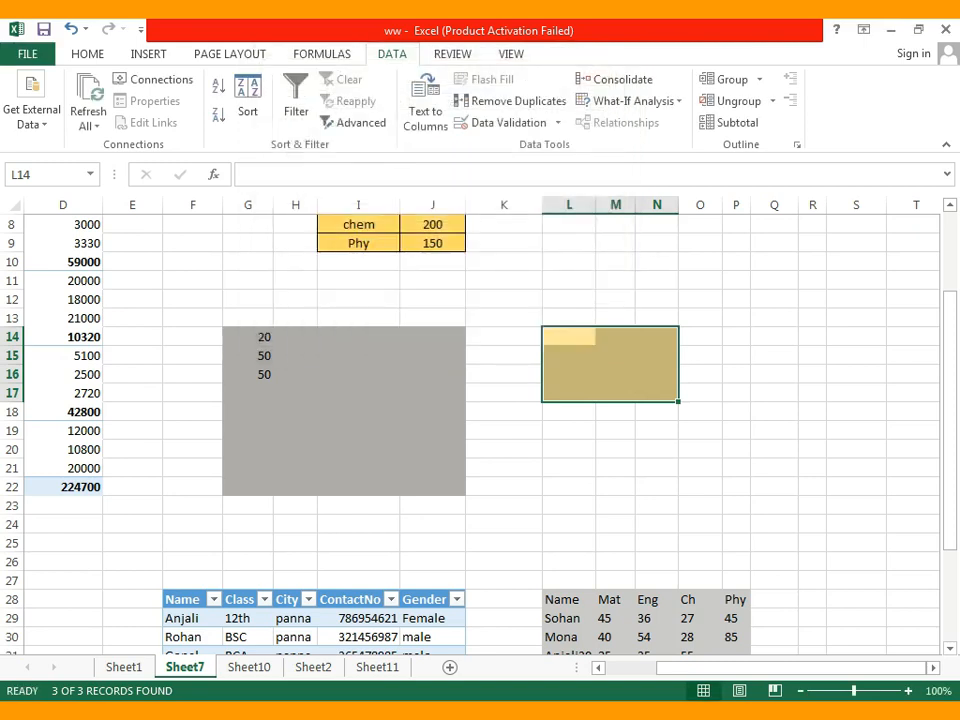
# Try entering 10 in L14 of the gold range, and replace that entry with 20.
pyautogui.click(569, 356)
pyautogui.click(569, 337)
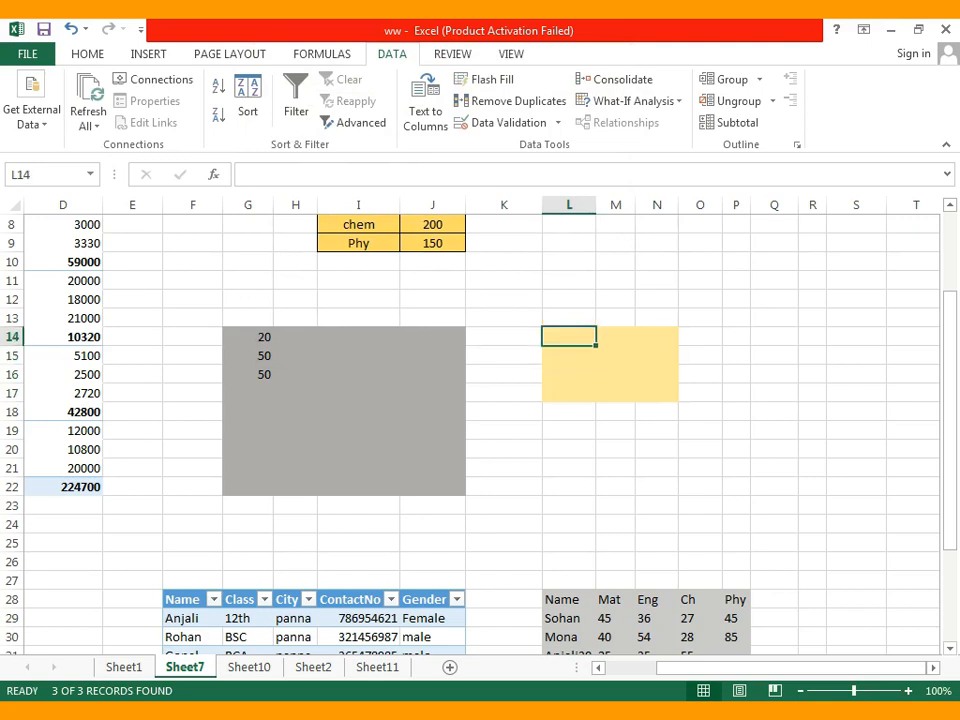
pyautogui.write('10')
pyautogui.press('Return')
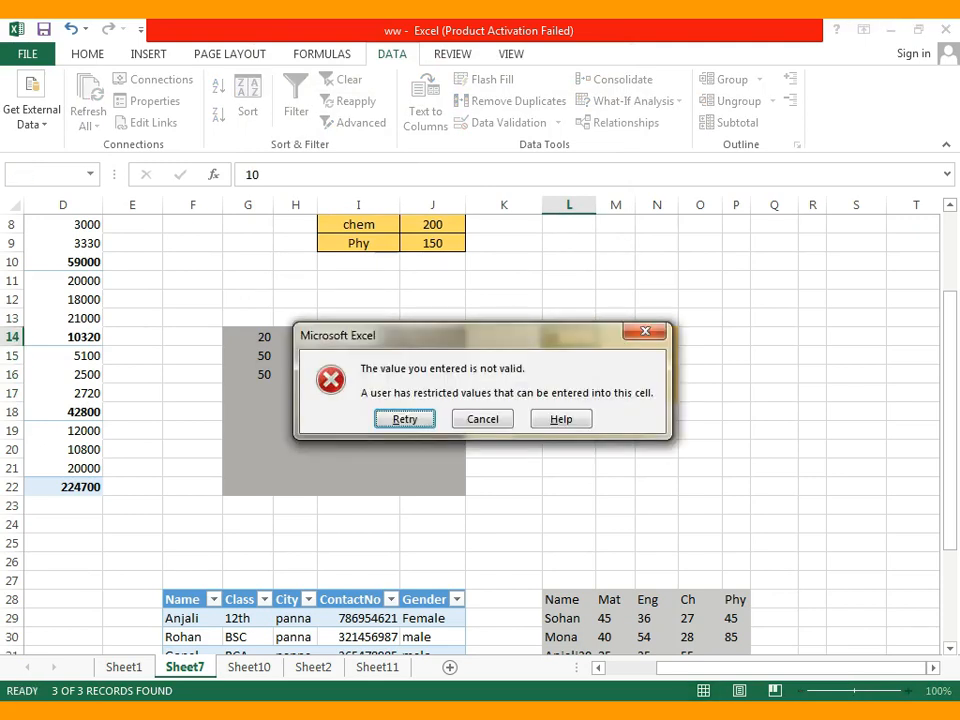
pyautogui.press('Return')
pyautogui.write('20')
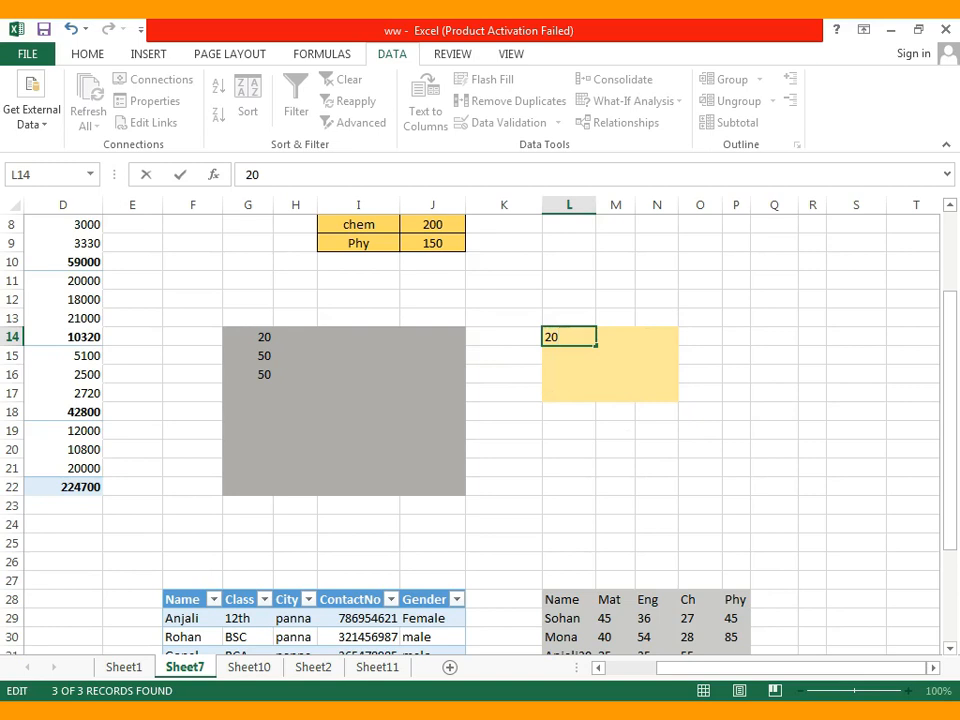
pyautogui.press('Return')
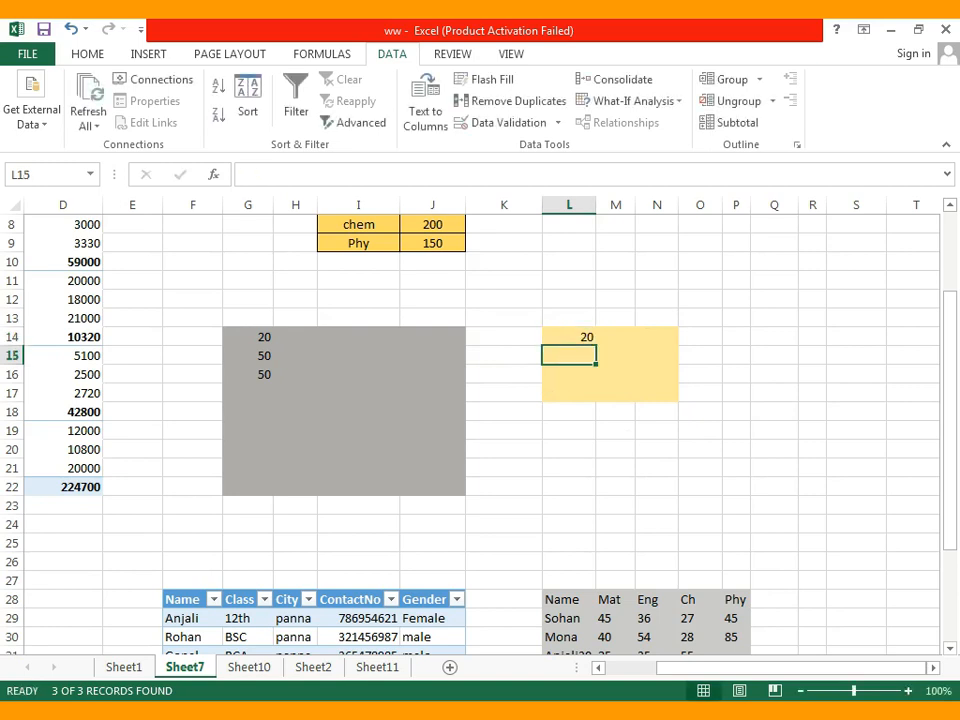
# Enter 87, 65 and 21 in the gold range's cells L15, L16 and L17.
pyautogui.write('87')
pyautogui.press('Return')
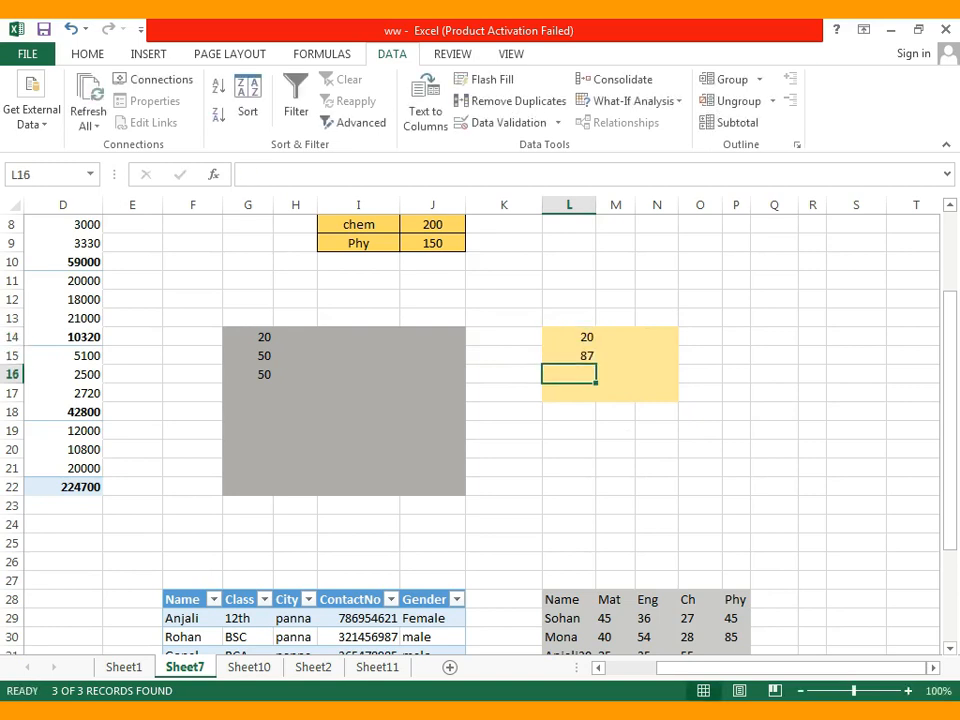
pyautogui.write('65')
pyautogui.press('Return')
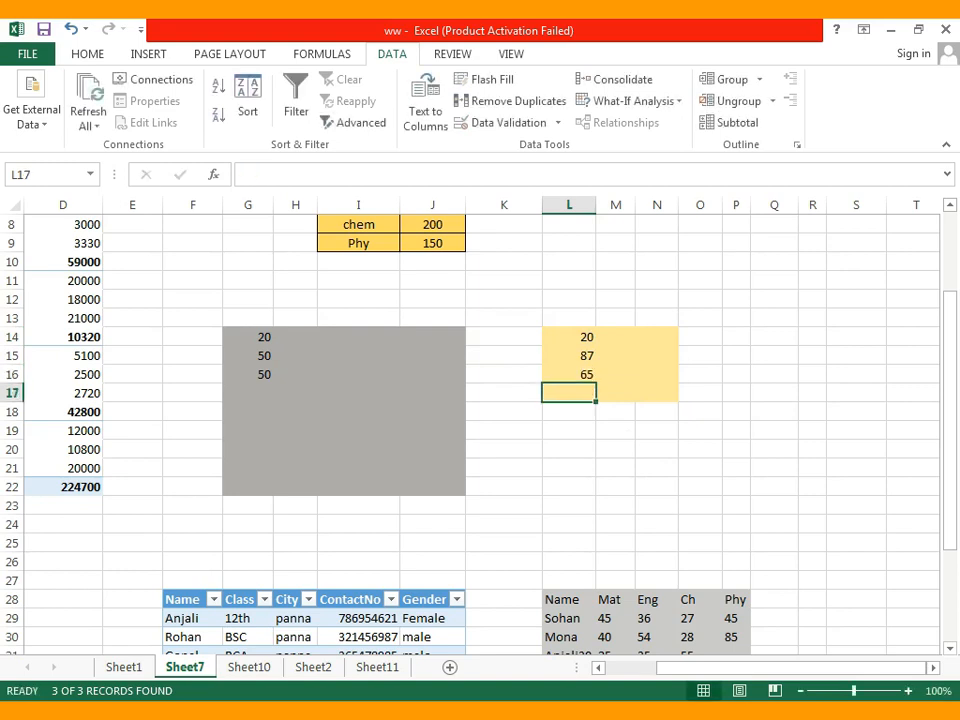
pyautogui.write('21')
pyautogui.press('Return')
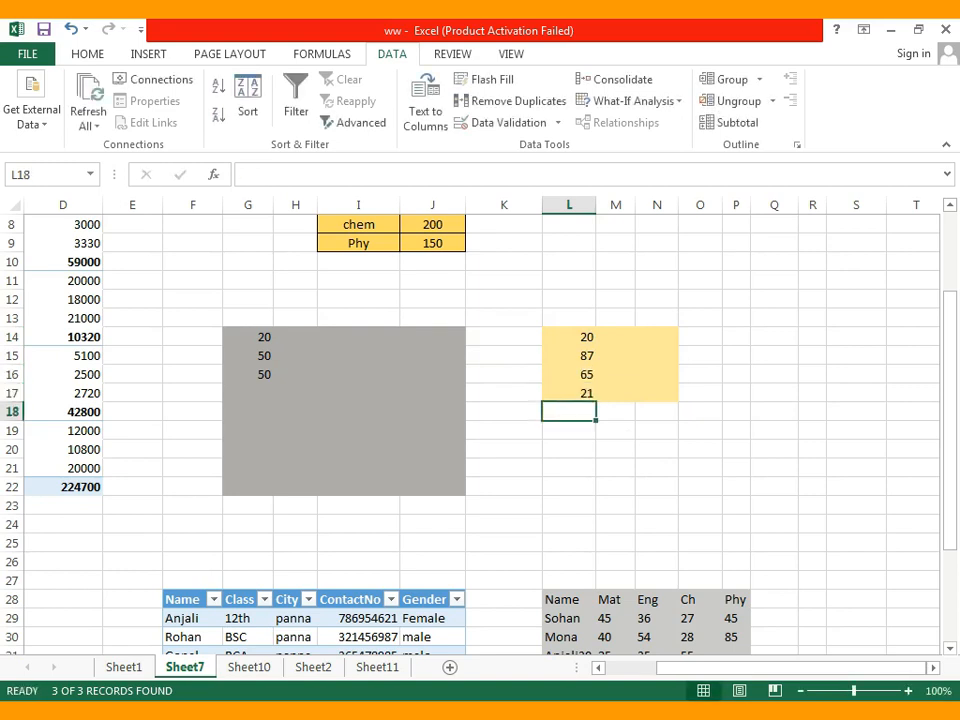
# Enter 100 in M14, the first cell of the gold range's second column.
pyautogui.press('Right')
pyautogui.press('Up')
pyautogui.press('Up')
pyautogui.press('Up')
pyautogui.press('Up')
pyautogui.write('100')
pyautogui.press('Return')
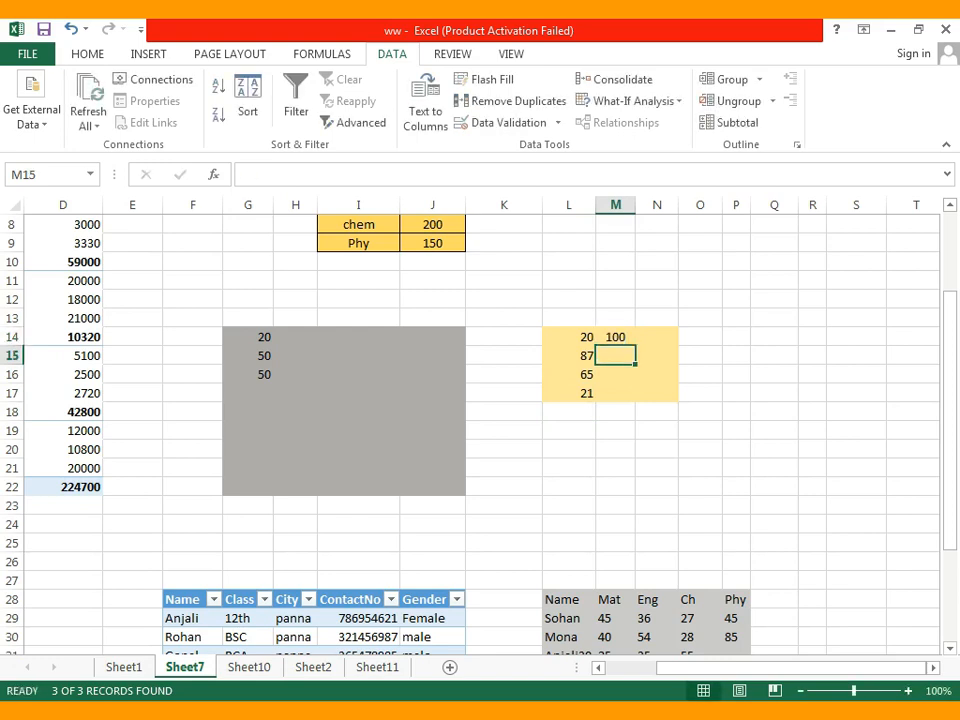
# Try entering 102 in M15 of the gold range, and replace that entry with 100.
pyautogui.write('102')
pyautogui.press('Return')
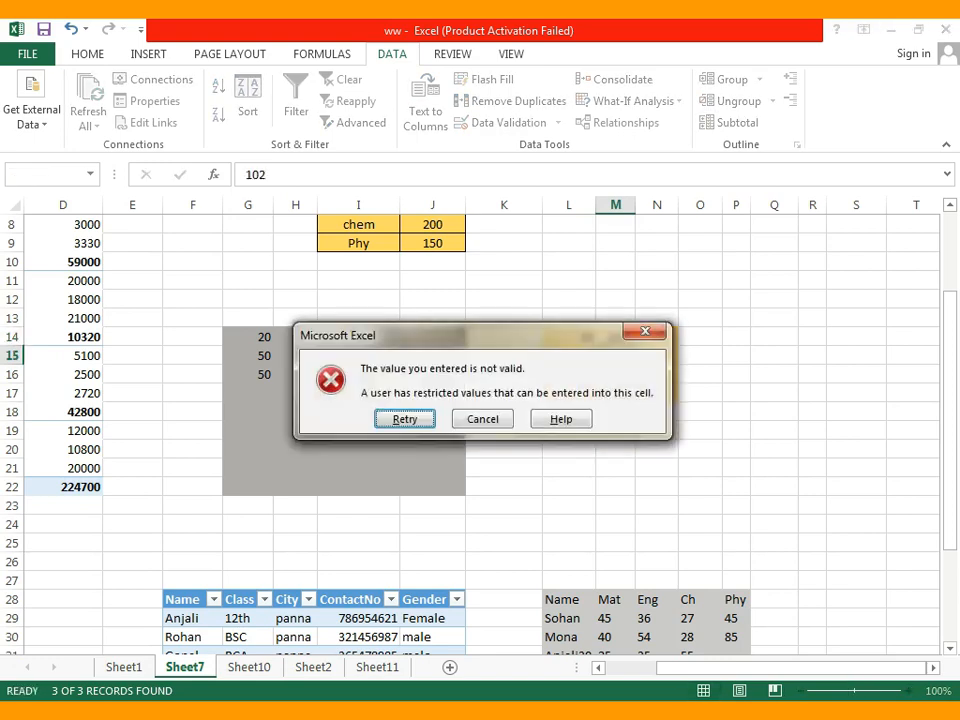
pyautogui.press('Return')
pyautogui.write('100')
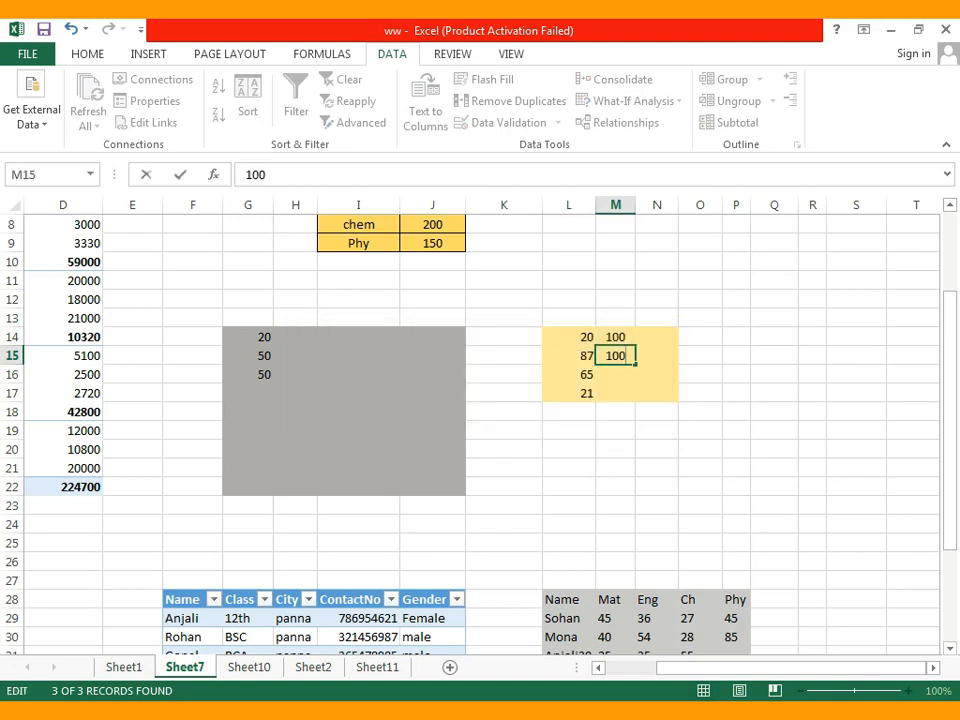
pyautogui.click(569, 412)
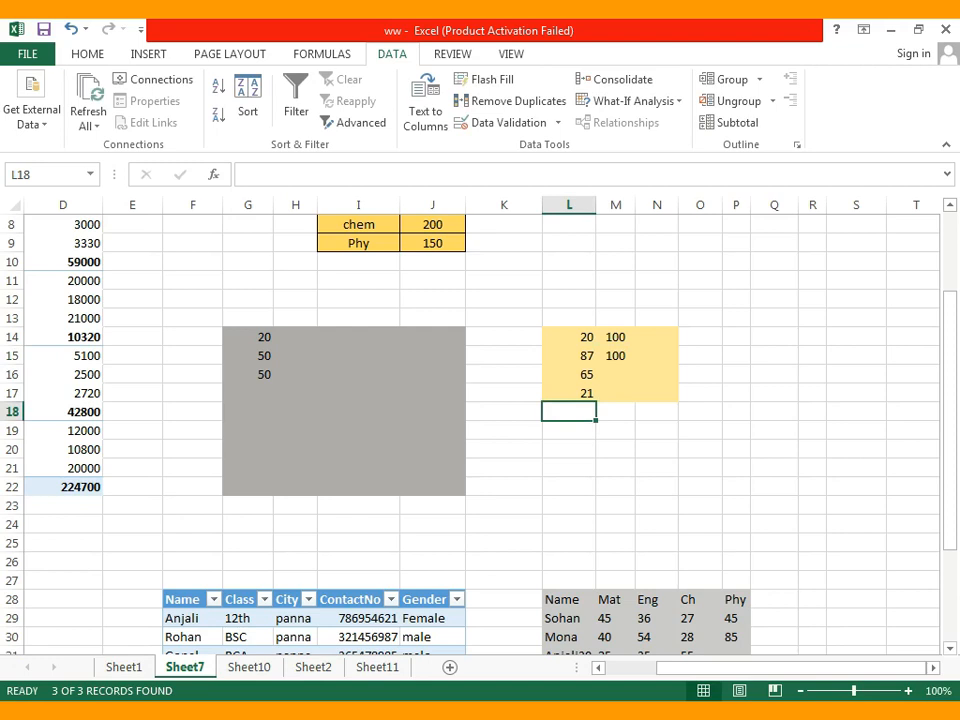
pyautogui.click(657, 449)
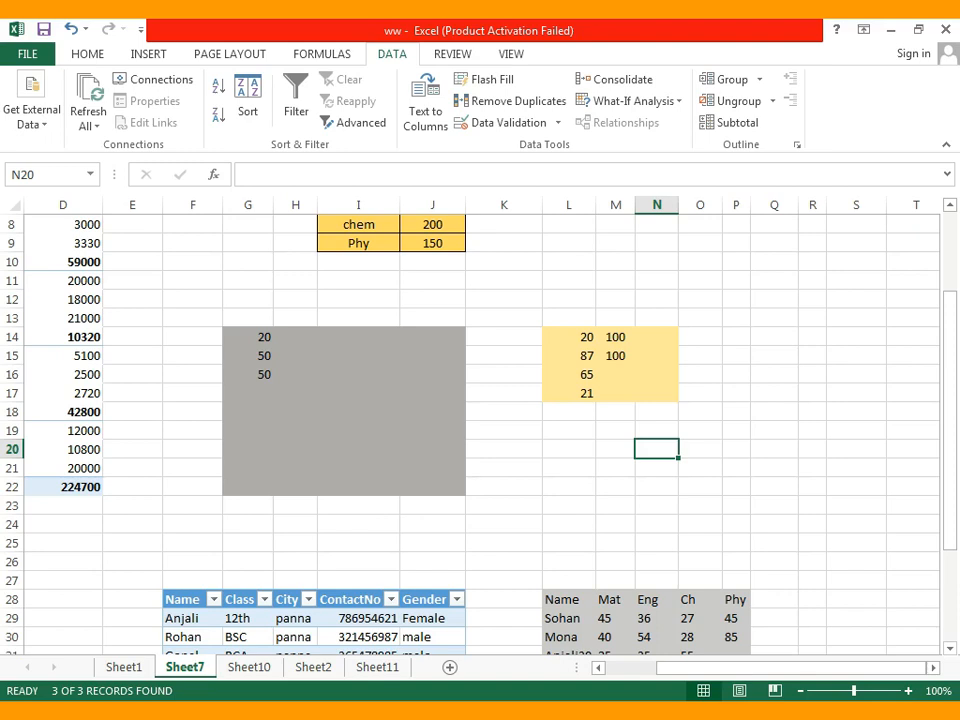
# Copy the marks table L28:P31 and paste the copy with its formatting starting at N35.
pyautogui.scroll(-3, 480, 430)
pyautogui.moveTo(568, 430); pyautogui.dragTo(738, 488)
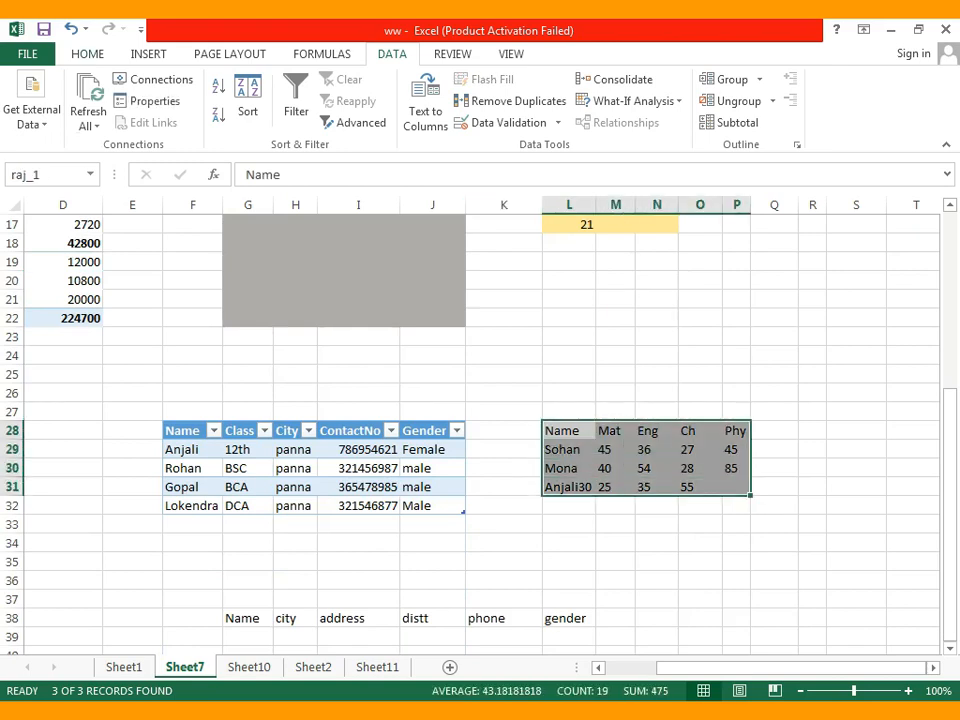
pyautogui.click(87, 54)
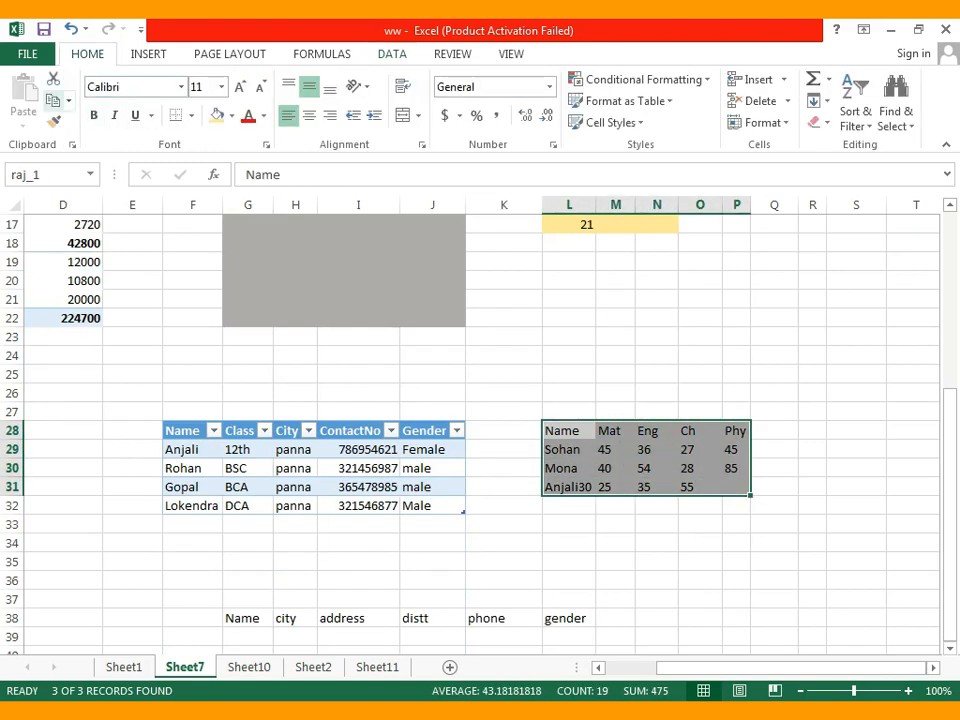
pyautogui.click(53, 100)
pyautogui.click(657, 562)
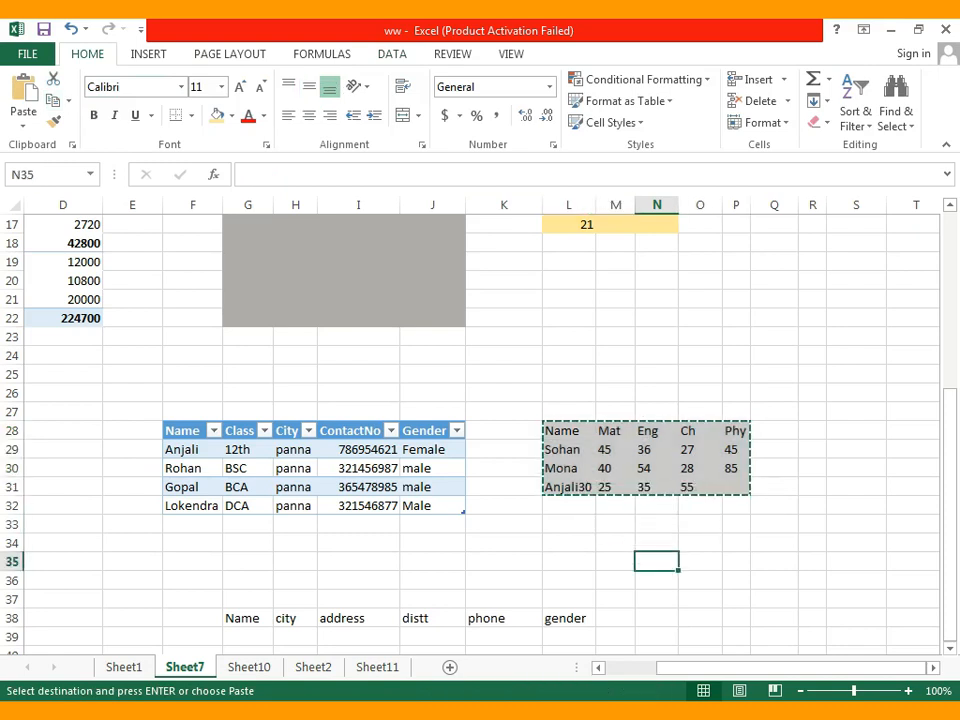
pyautogui.click(23, 121)
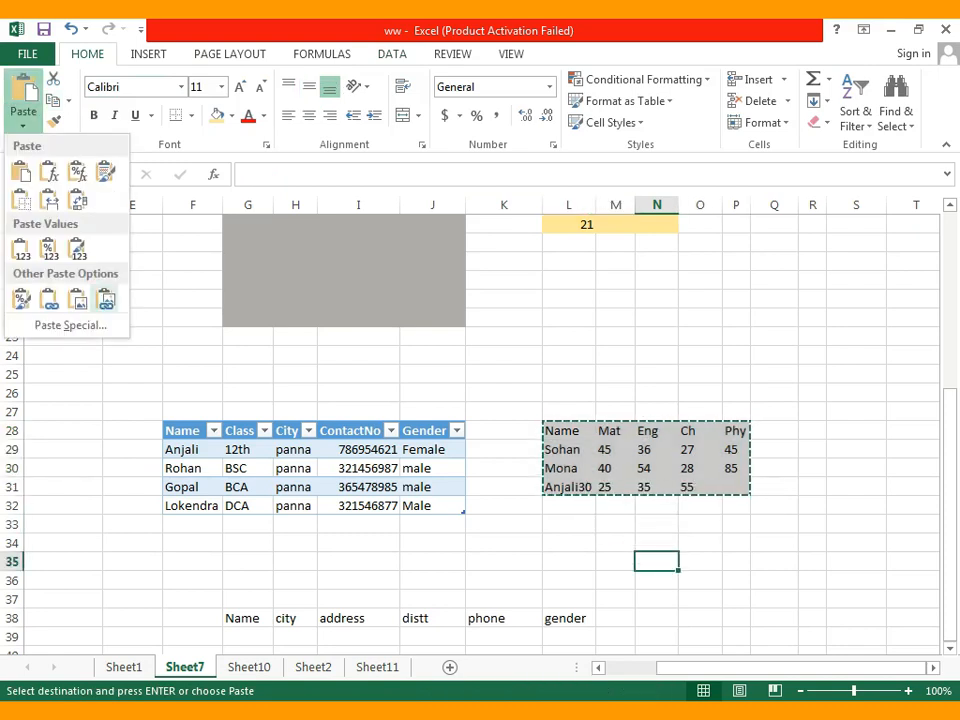
pyautogui.click(21, 172)
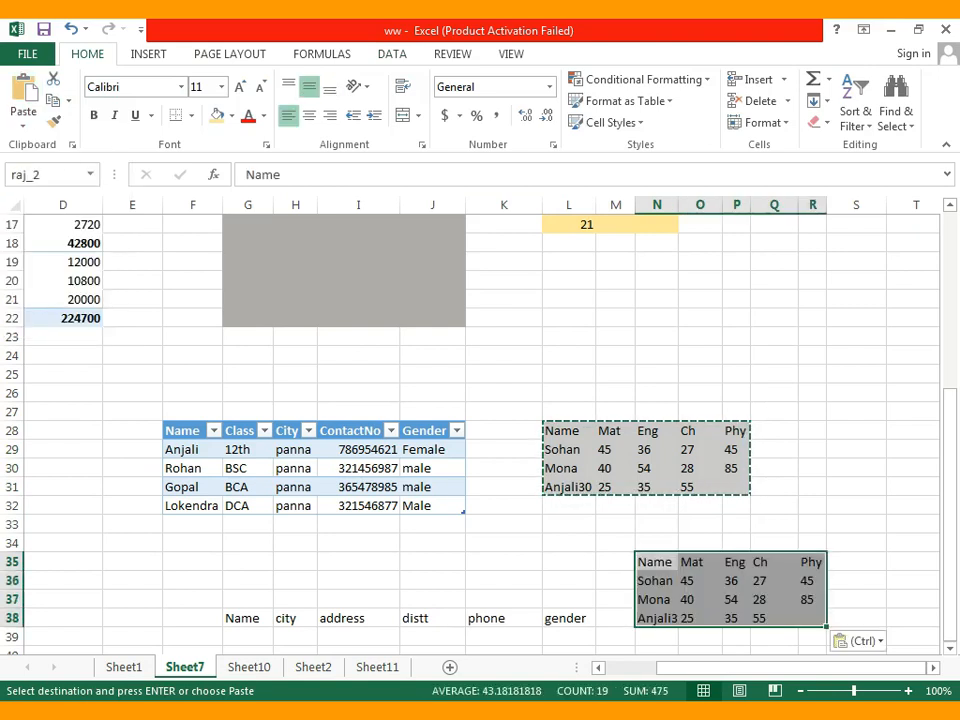
pyautogui.doubleClick(774, 524)
pyautogui.click(856, 487)
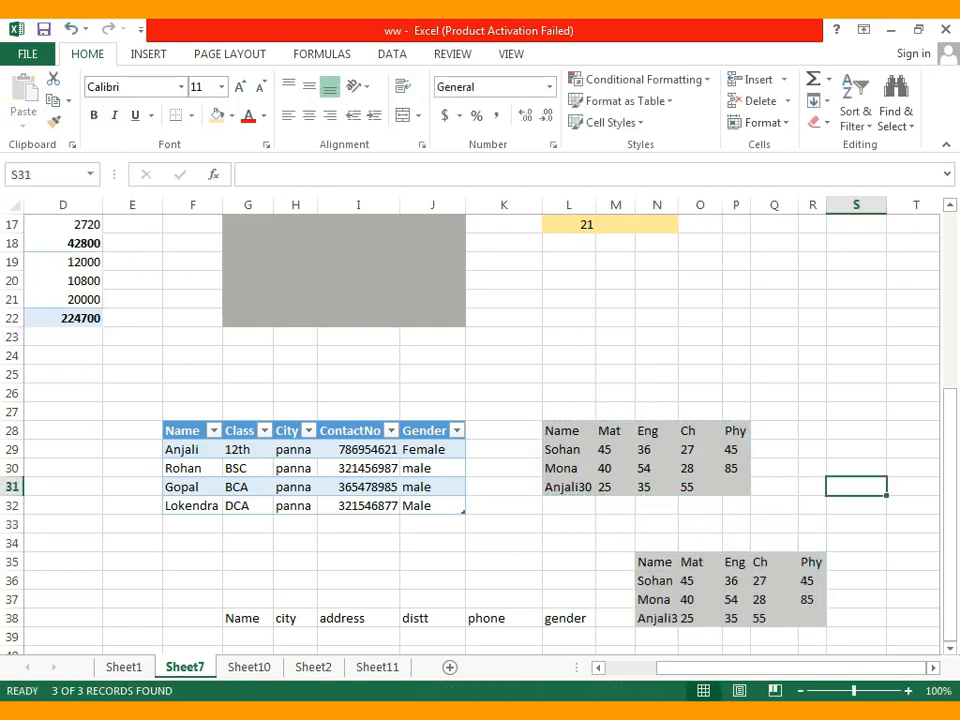
pyautogui.click(774, 431)
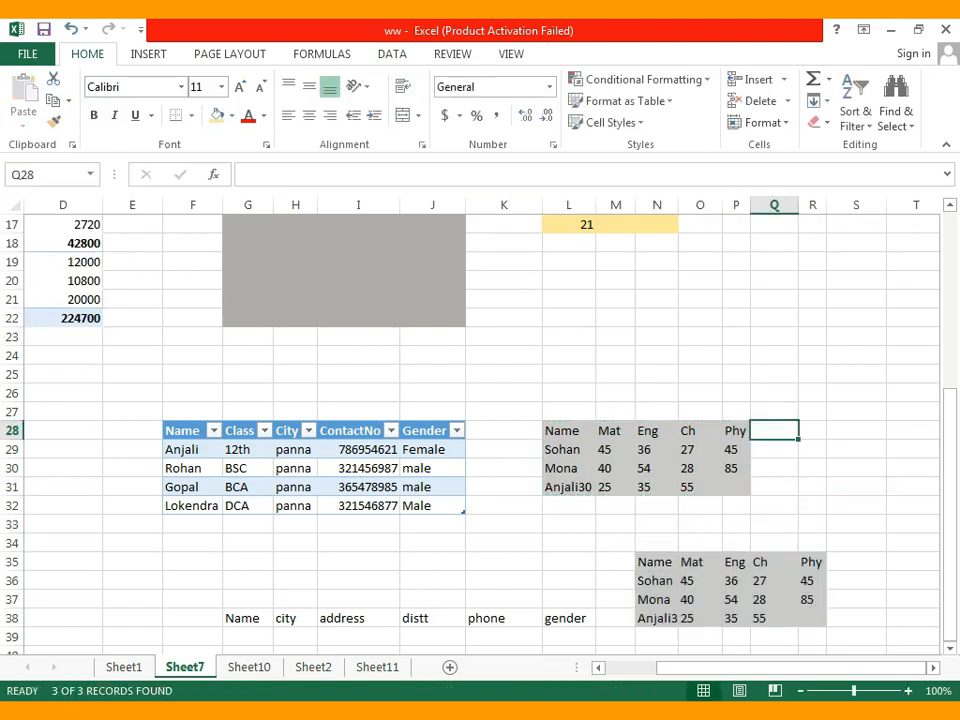
pyautogui.click(812, 468)
pyautogui.scroll(2, 812, 468)
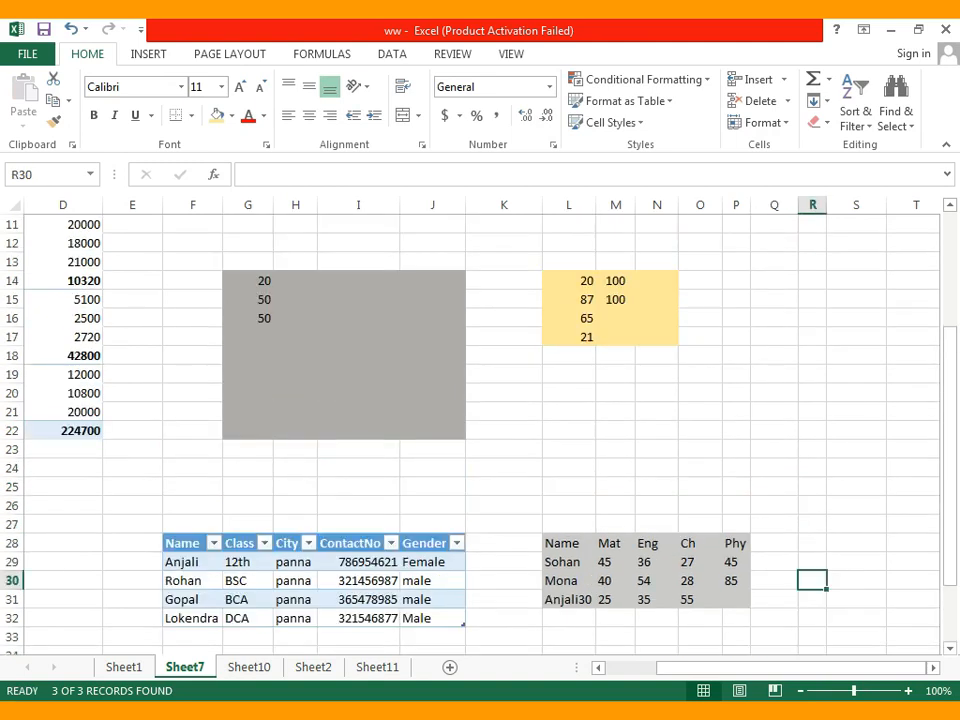
pyautogui.scroll(-3, 480, 430)
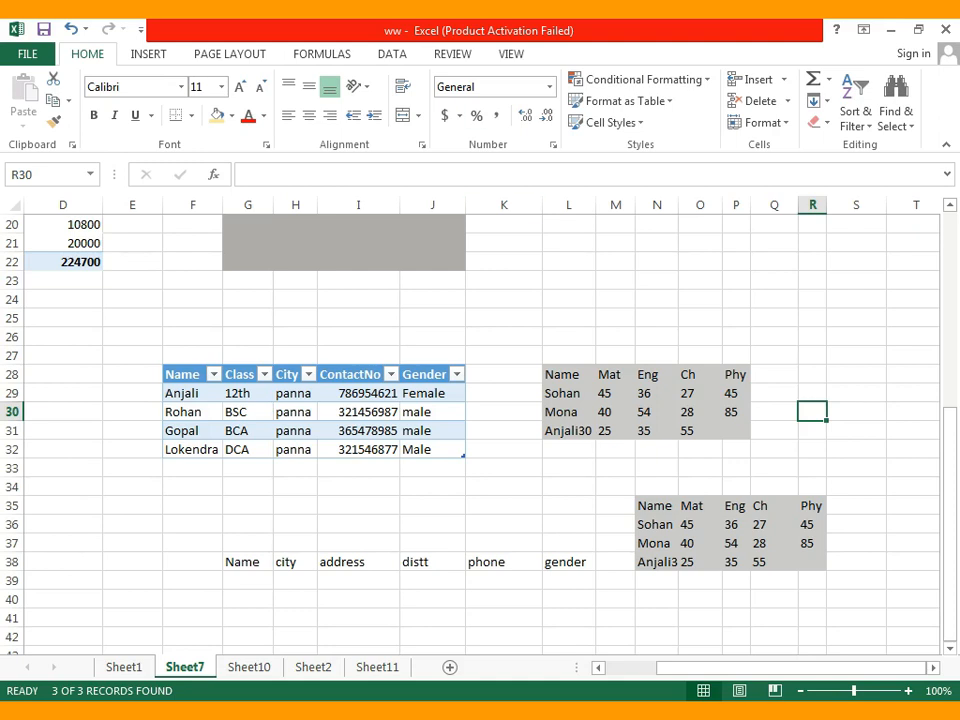
# Consolidate the marks table L28:P31 with the Sum function, placing the result from R23.
pyautogui.click(392, 54)
pyautogui.scroll(2, 812, 393)
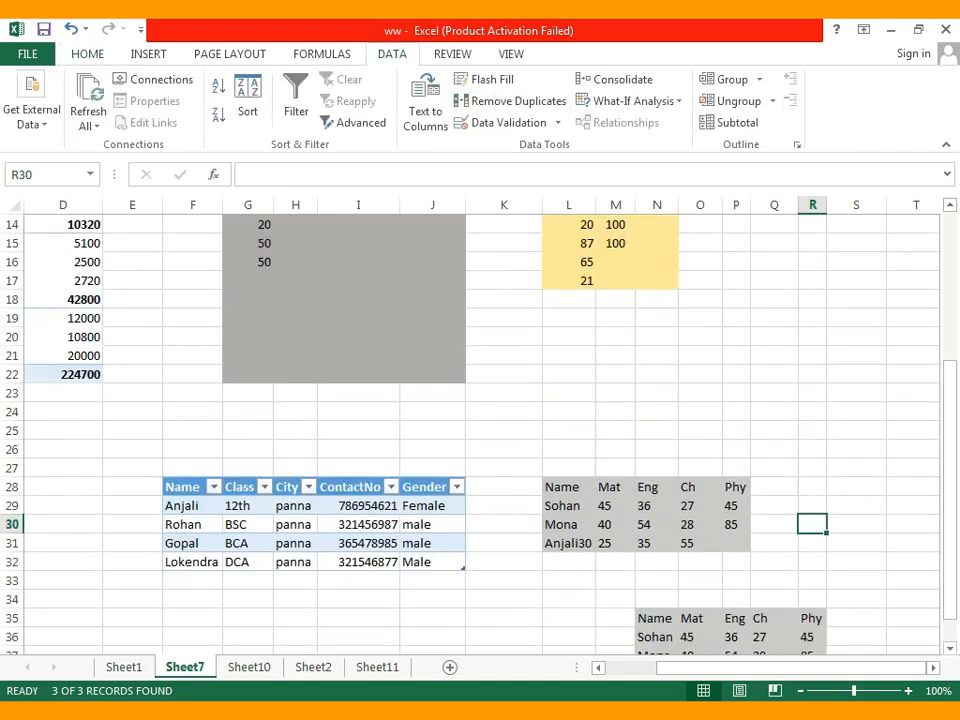
pyautogui.click(812, 393)
pyautogui.click(617, 79)
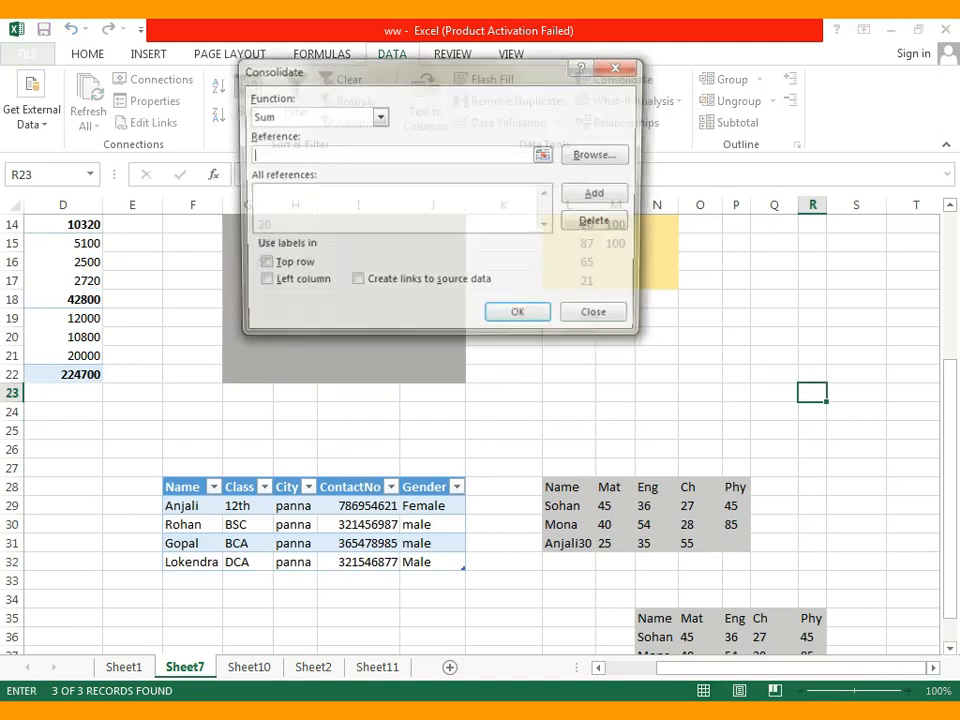
pyautogui.moveTo(330, 71); pyautogui.dragTo(154, 79)
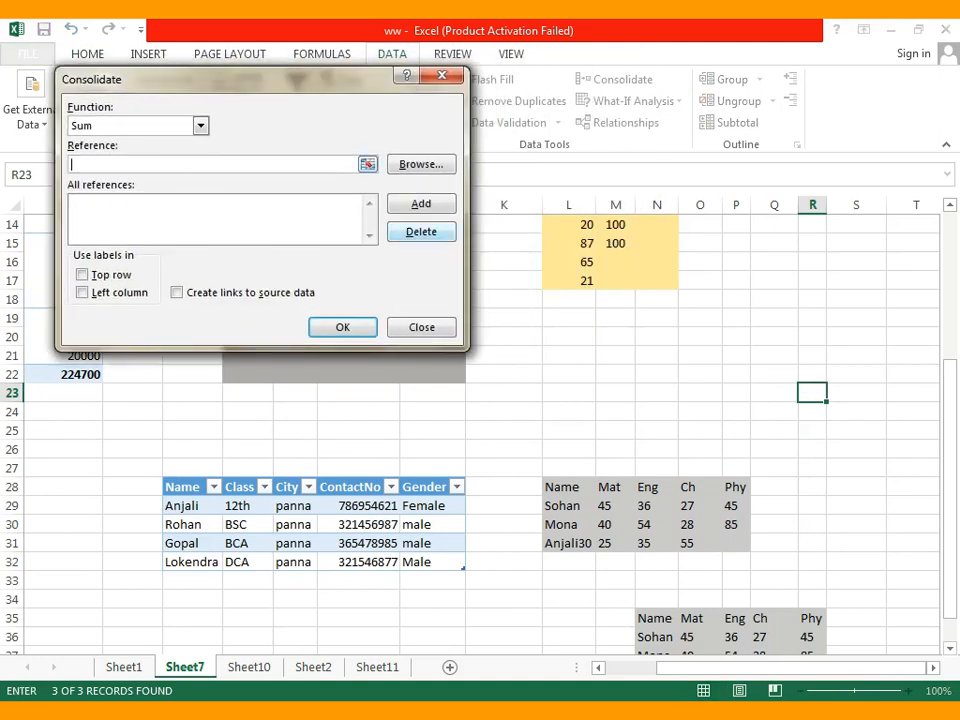
pyautogui.moveTo(560, 487); pyautogui.dragTo(740, 545)
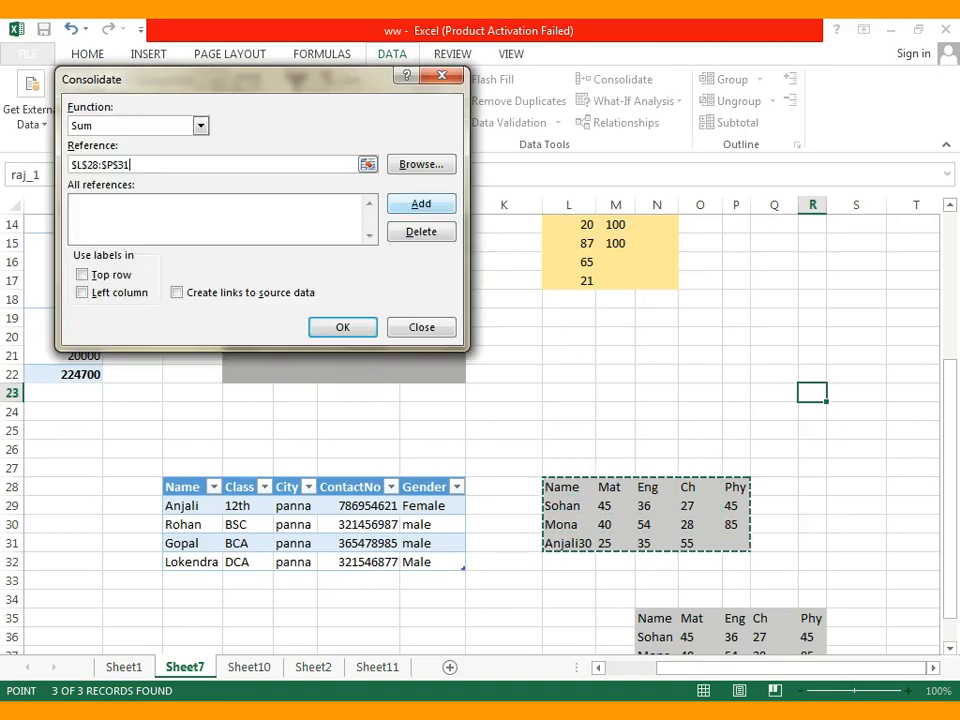
pyautogui.click(421, 204)
pyautogui.press('Return')
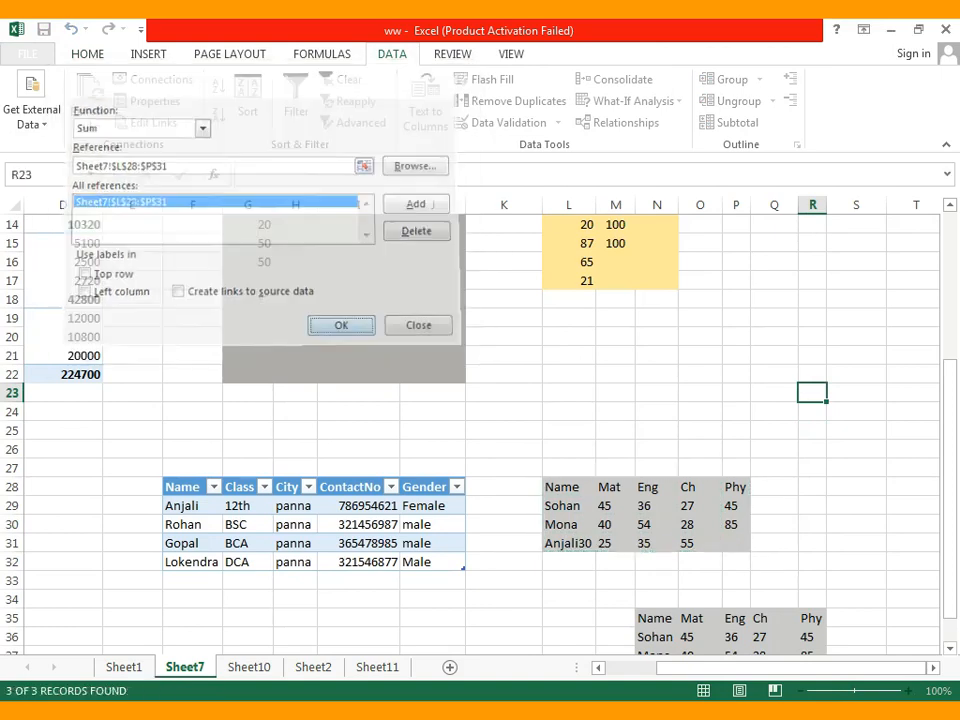
# Repeat the Sum consolidation of the stored L28:P31 reference, placing the result from L21.
pyautogui.click(568, 355)
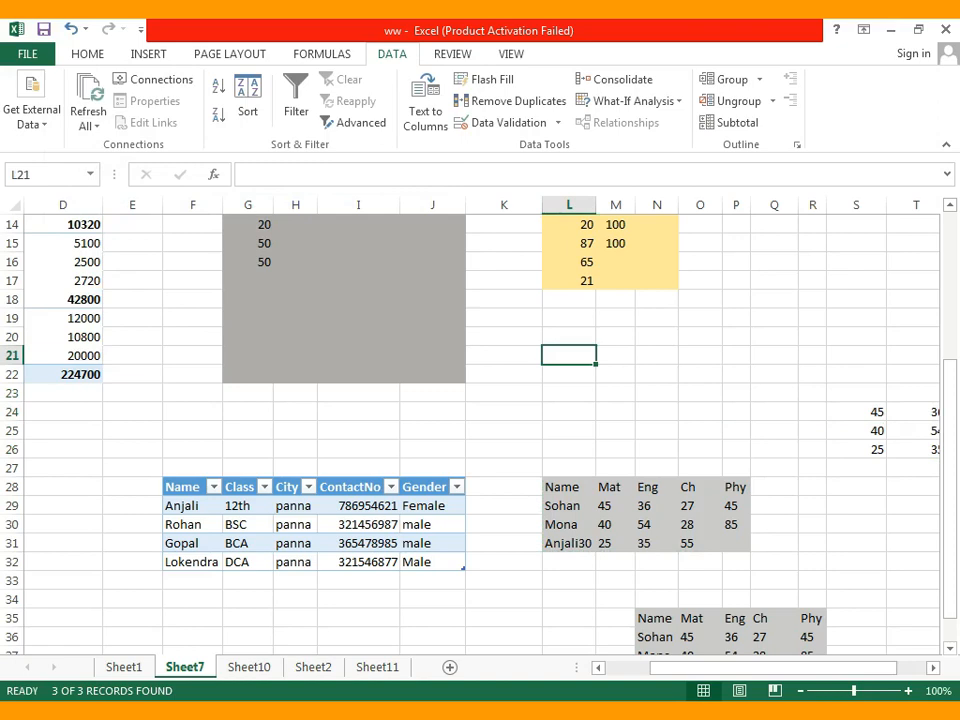
pyautogui.click(616, 79)
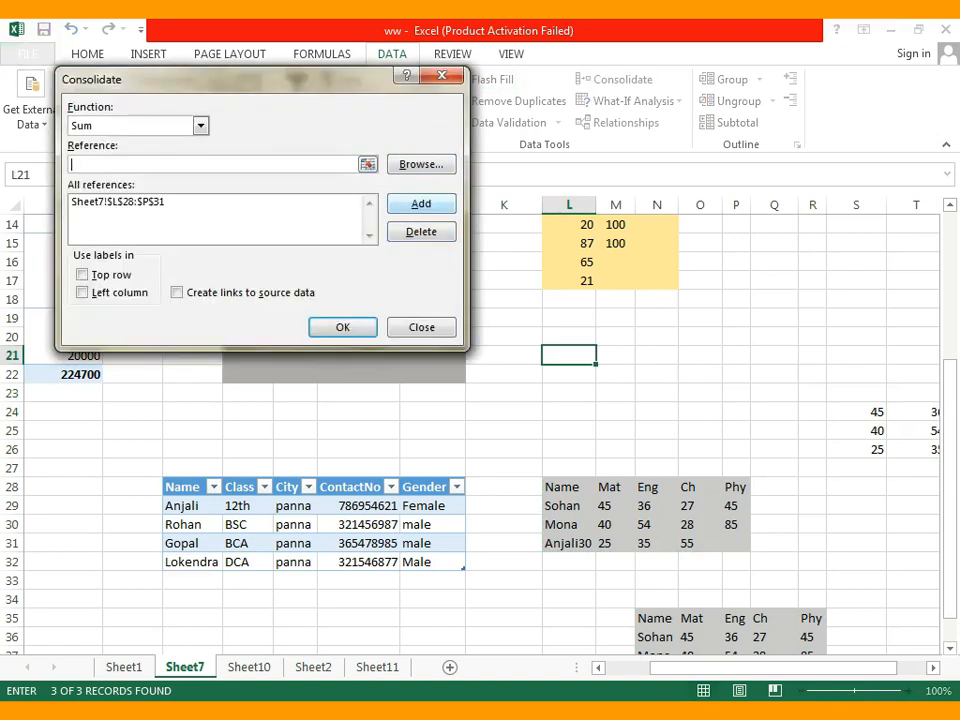
pyautogui.press('Return')
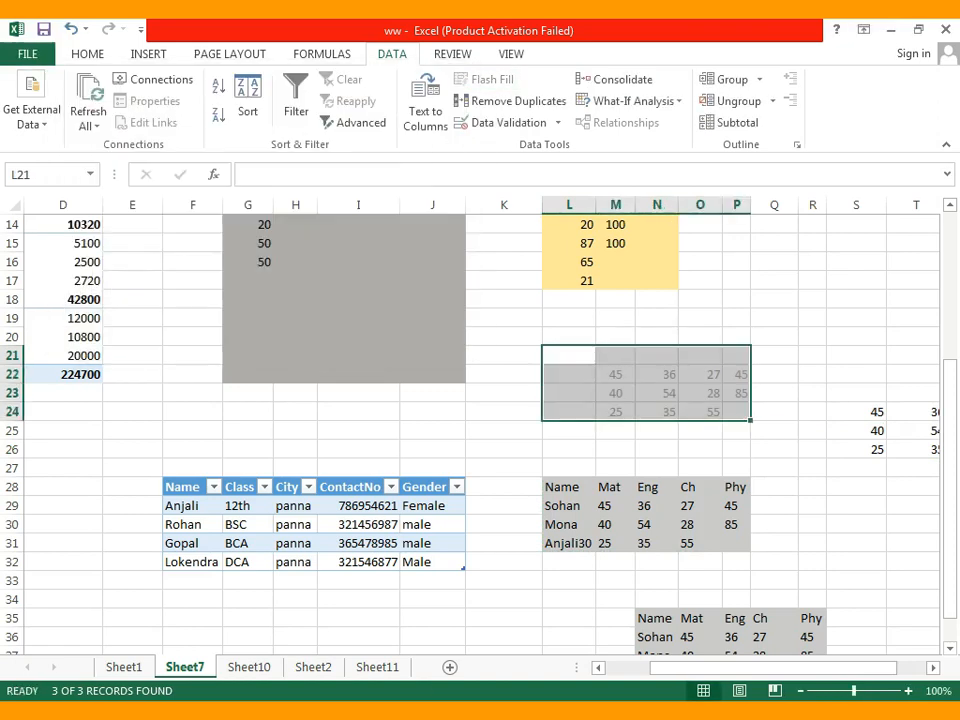
# Enter the filler text "jhgfvbds" in H44 and "ng,hfgn" in H45.
pyautogui.scroll(-5, 482, 434)
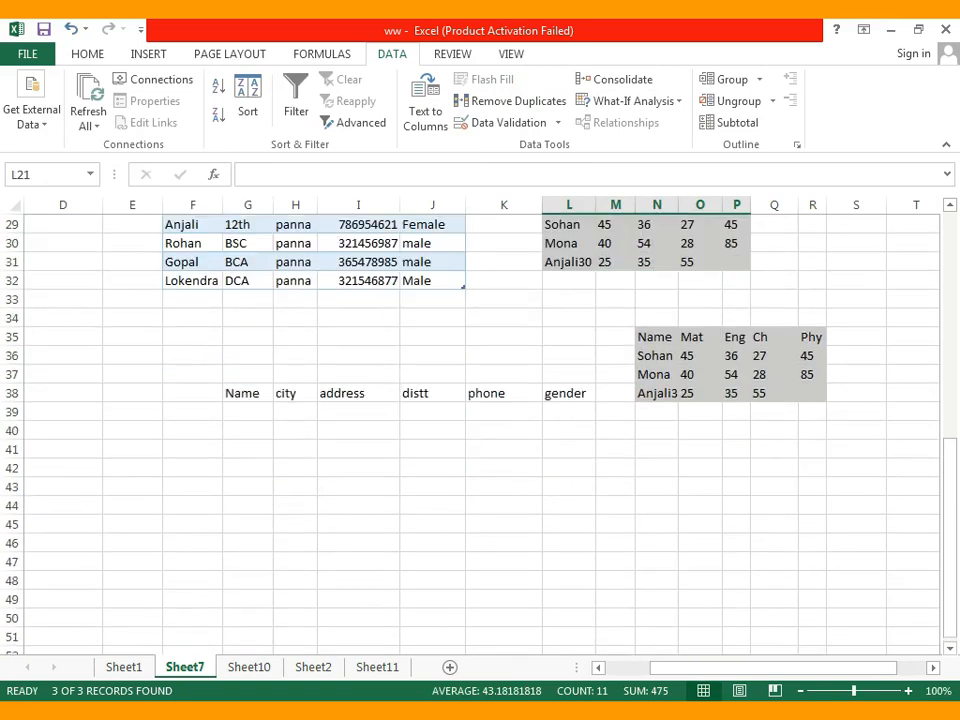
pyautogui.click(295, 505)
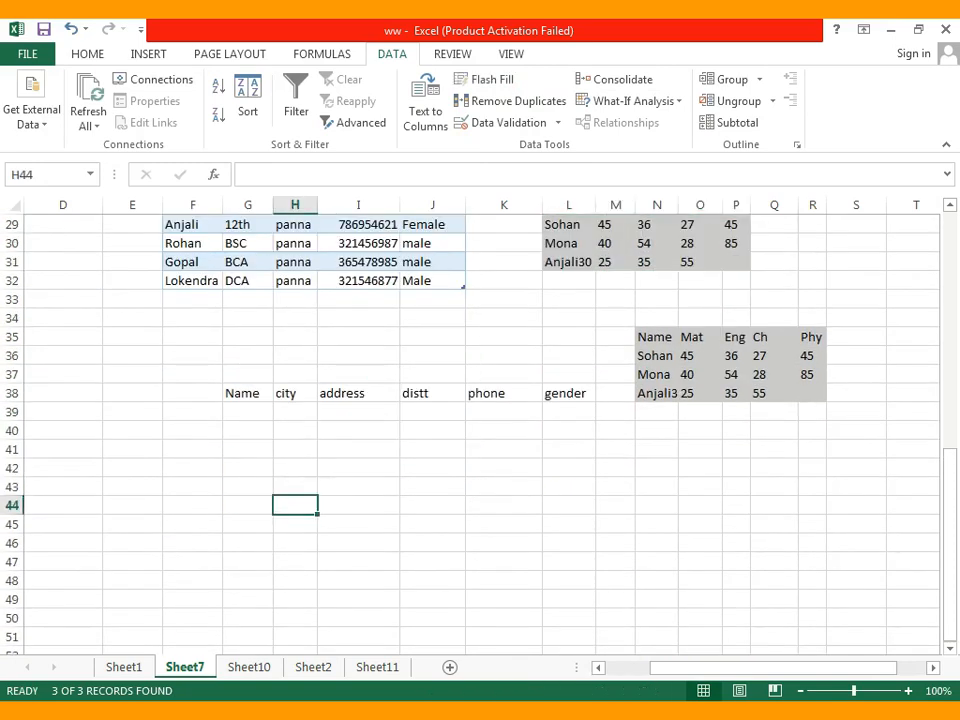
pyautogui.write('jhgfvbds')
pyautogui.press('Return')
pyautogui.write('ng,hfgn')
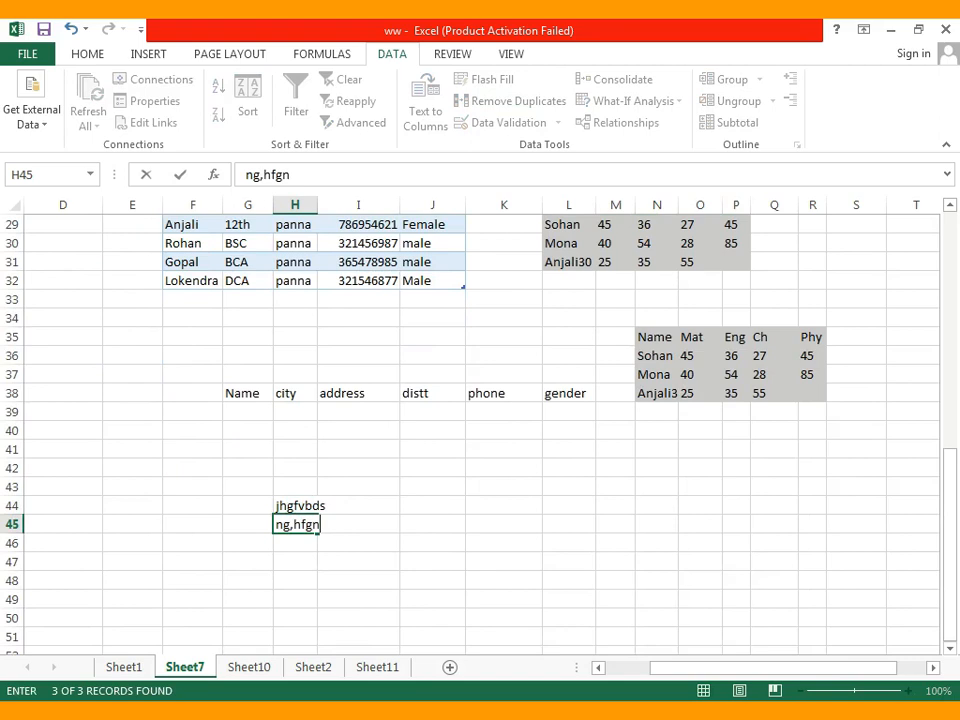
pyautogui.press('Return')
# Consolidate the stored Sheet7 L28:P31 reference with Sum again, placing the result from K44.
pyautogui.click(504, 506)
pyautogui.click(616, 80)
pyautogui.click(118, 202)
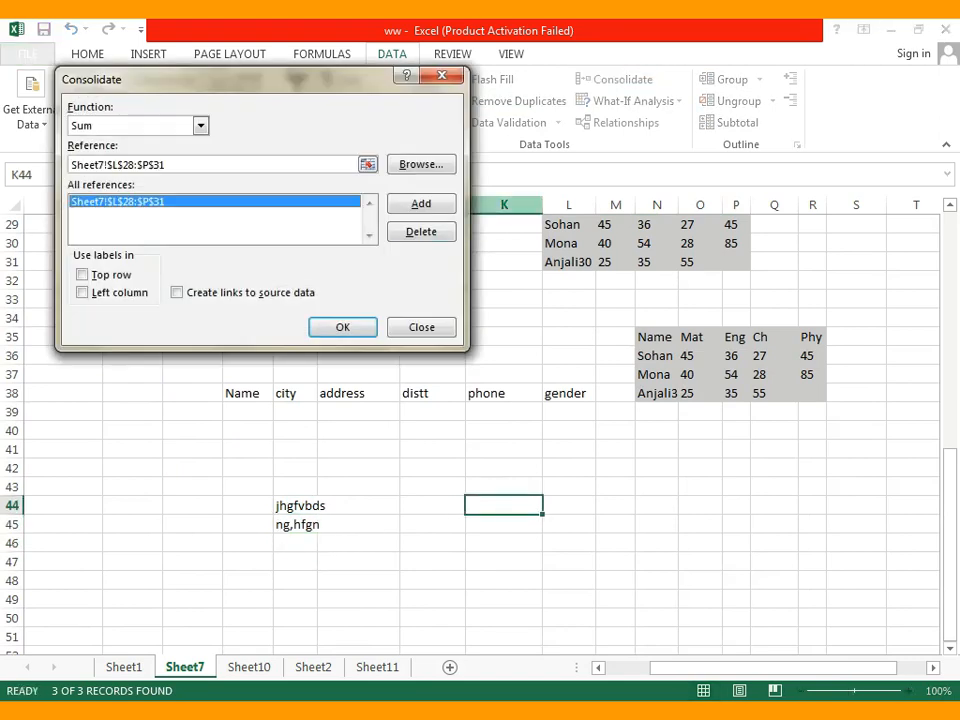
pyautogui.click(342, 327)
pyautogui.click(812, 543)
pyautogui.moveTo(950, 545); pyautogui.dragTo(950, 318)
pyautogui.moveTo(770, 667); pyautogui.dragTo(730, 667)
pyautogui.scroll(-3, 480, 430)
pyautogui.scroll(3, 480, 430)
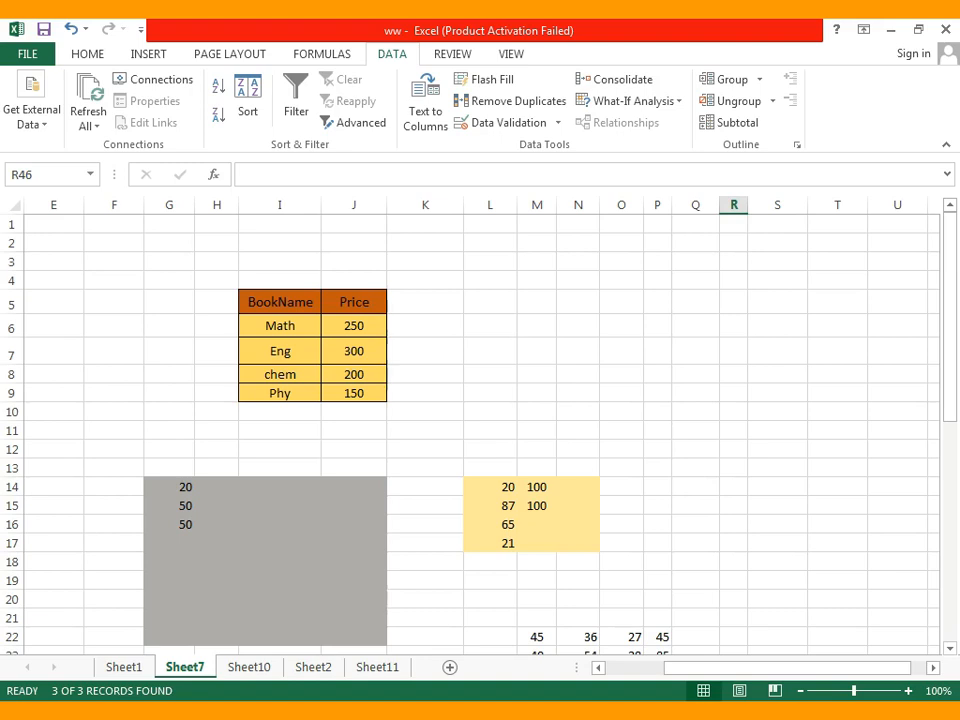
pyautogui.click(490, 393)
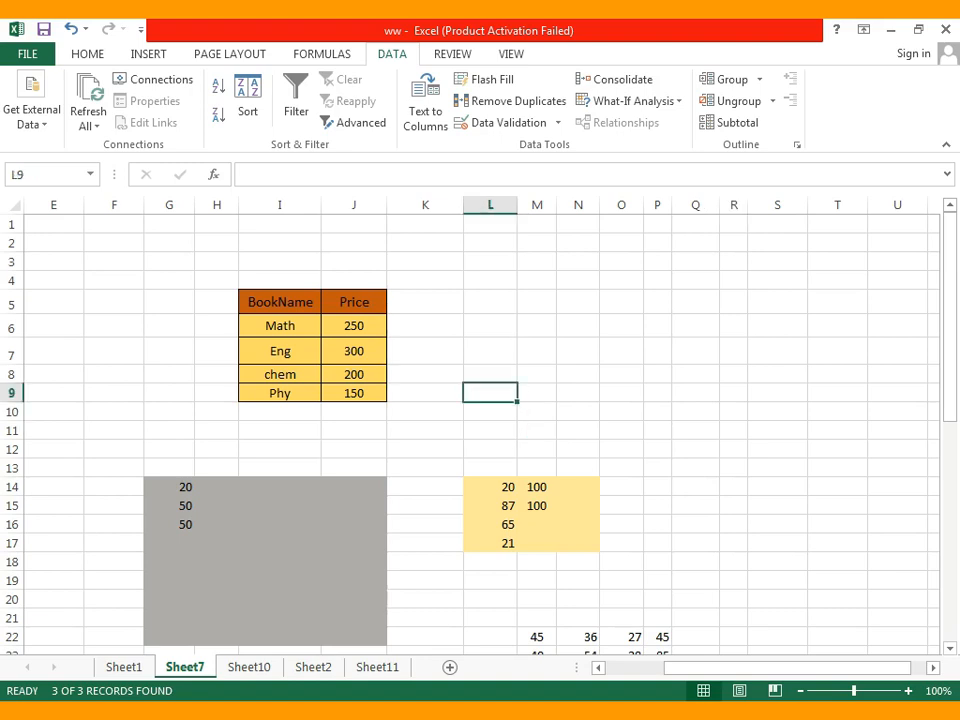
pyautogui.click(578, 326)
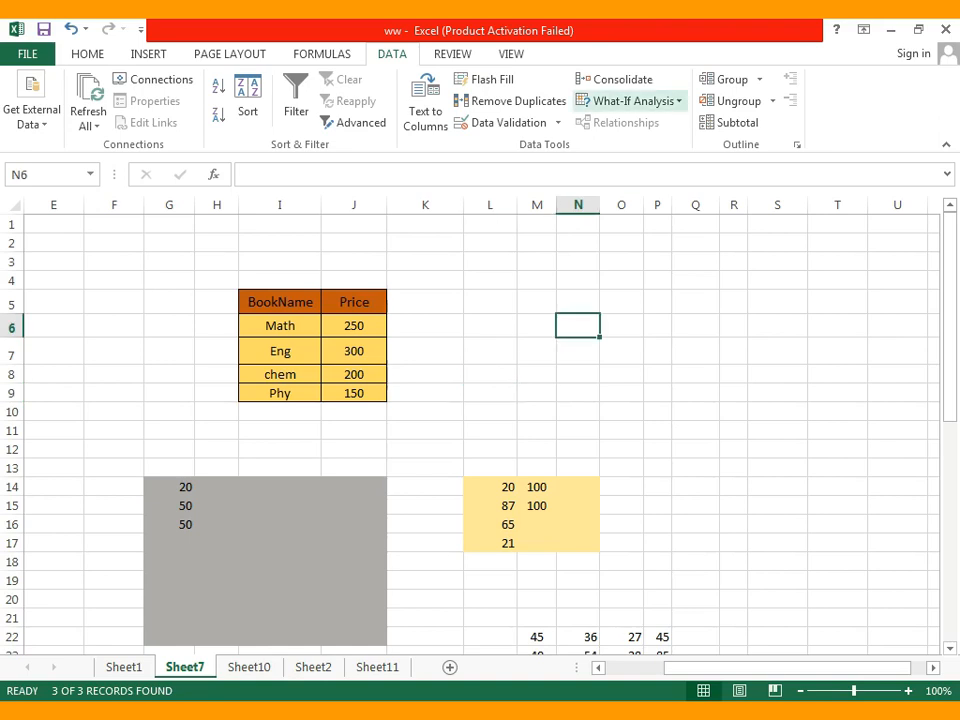
pyautogui.click(635, 101)
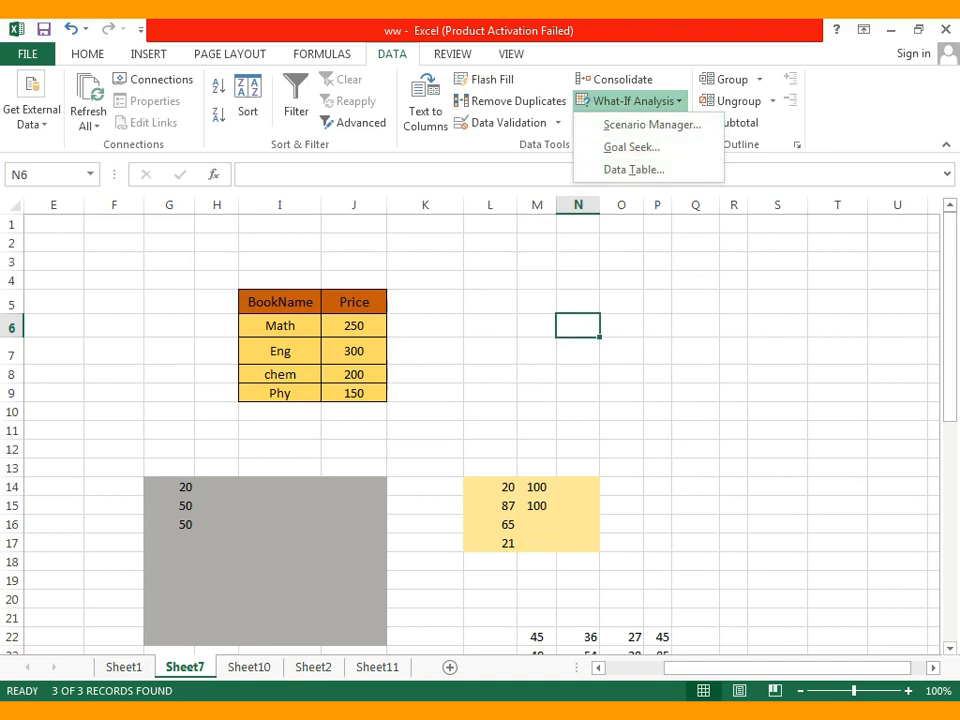
pyautogui.press('Escape')
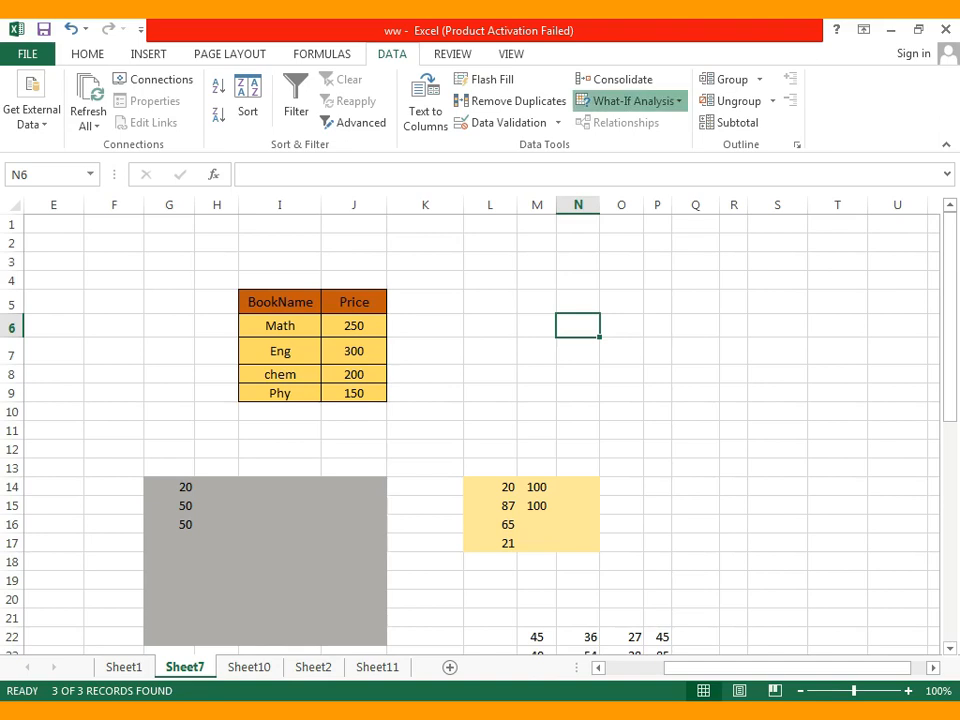
pyautogui.click(633, 101)
pyautogui.press('Escape')
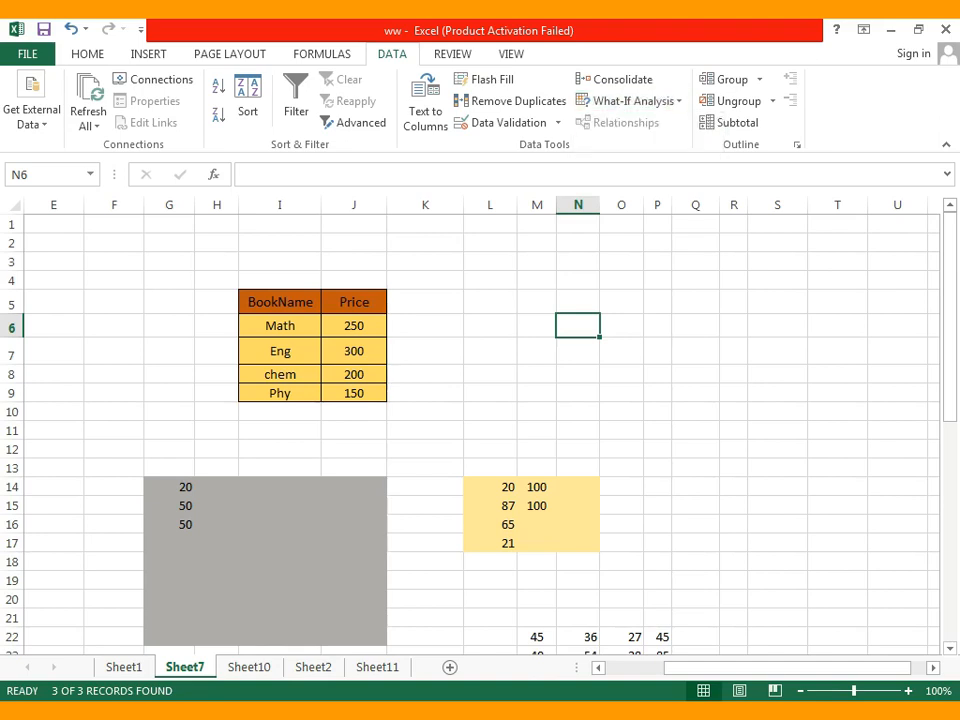
pyautogui.scroll(-6, 600, 393)
pyautogui.scroll(6, 600, 393)
pyautogui.click(621, 393)
pyautogui.click(633, 101)
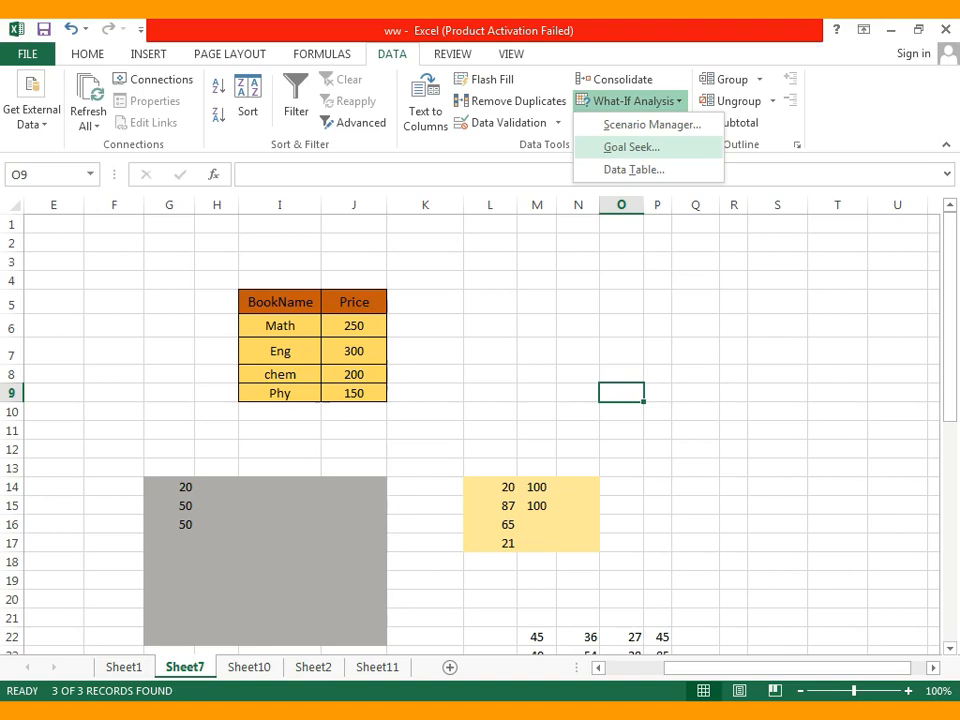
pyautogui.press('Escape')
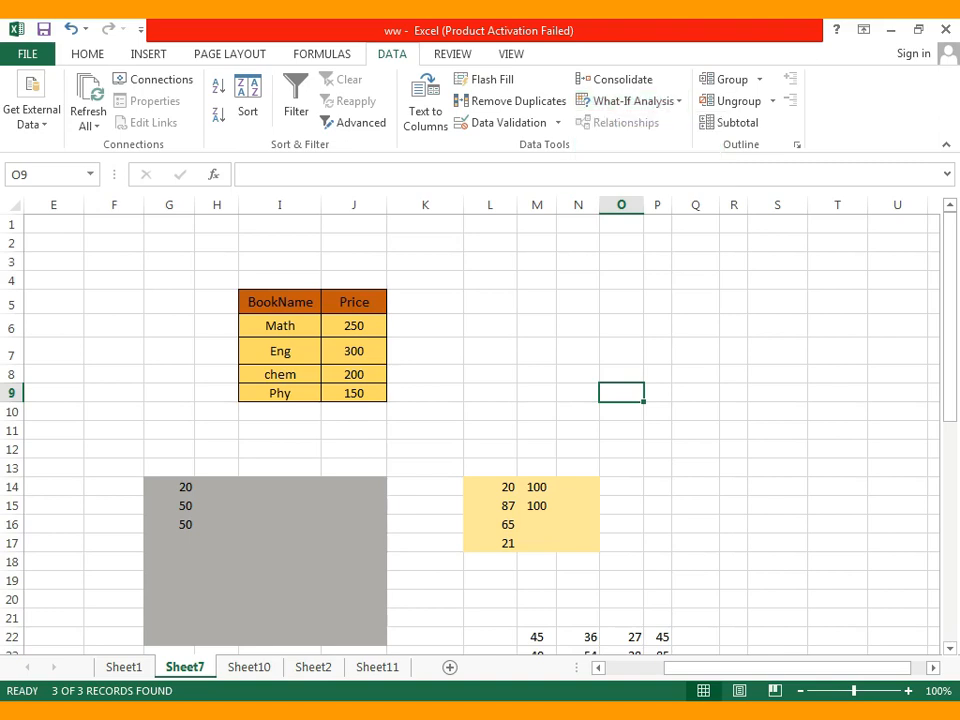
# With the book price table and the blank column beside it (I5:K9) selected, delete the existing scenarios mm and push in Scenario Manager.
pyautogui.click(280, 302)
pyautogui.moveTo(280, 302); pyautogui.dragTo(425, 430)
pyautogui.click(425, 393)
pyautogui.moveTo(280, 302); pyautogui.dragTo(425, 393)
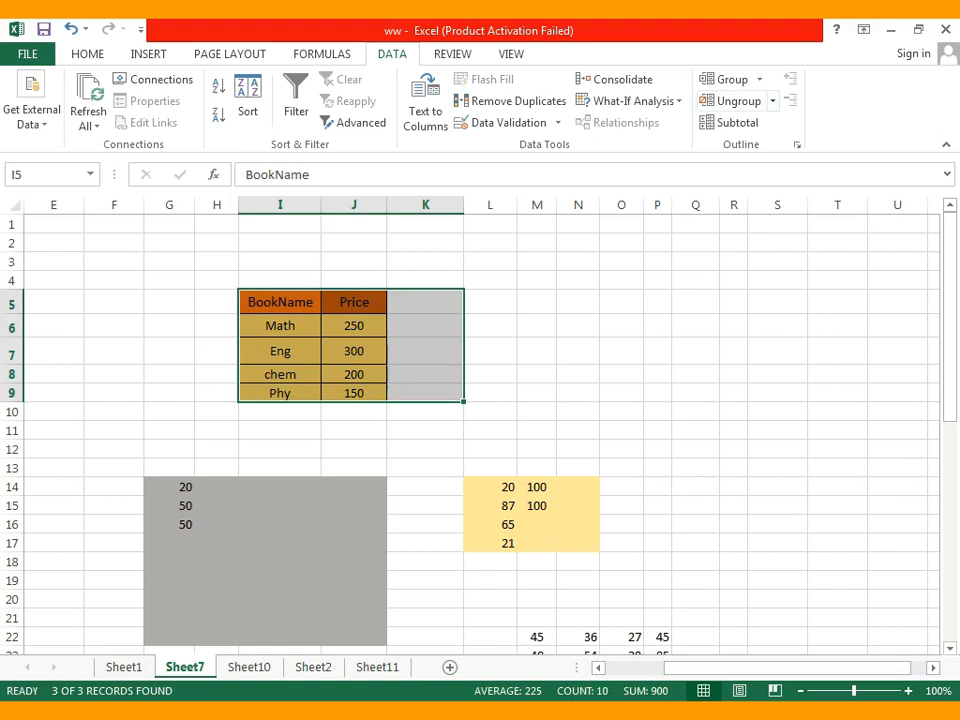
pyautogui.click(633, 101)
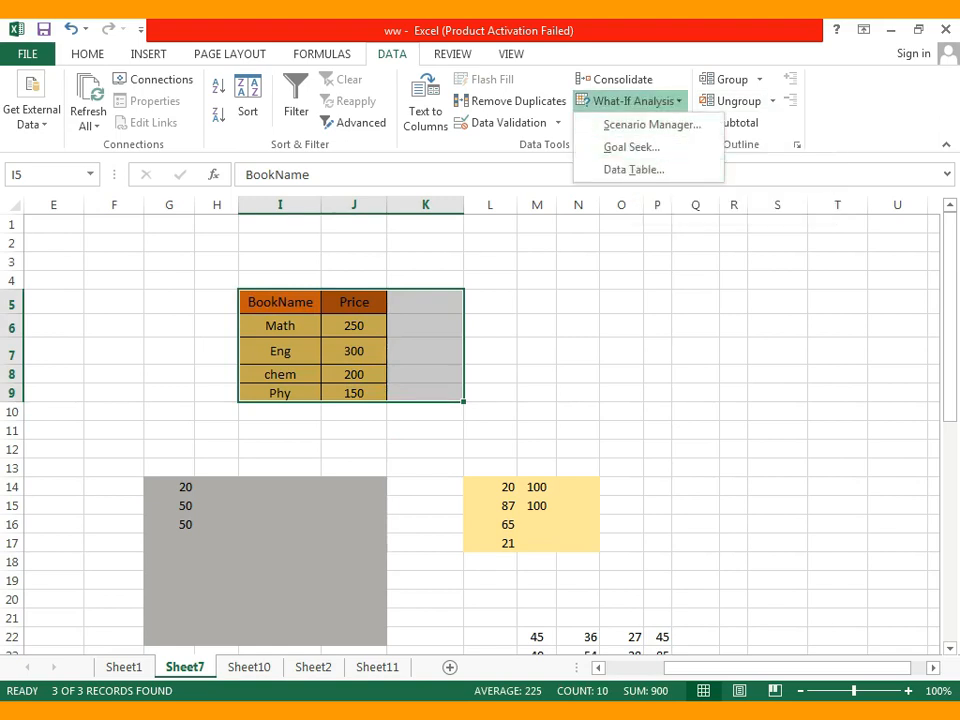
pyautogui.click(652, 124)
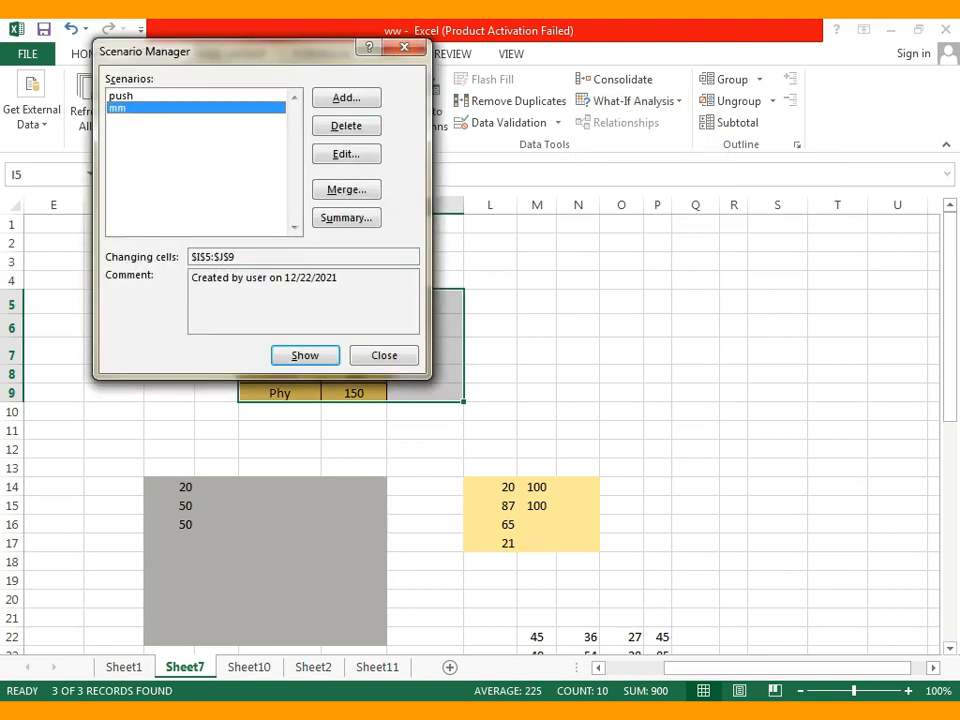
pyautogui.moveTo(250, 51); pyautogui.dragTo(688, 143)
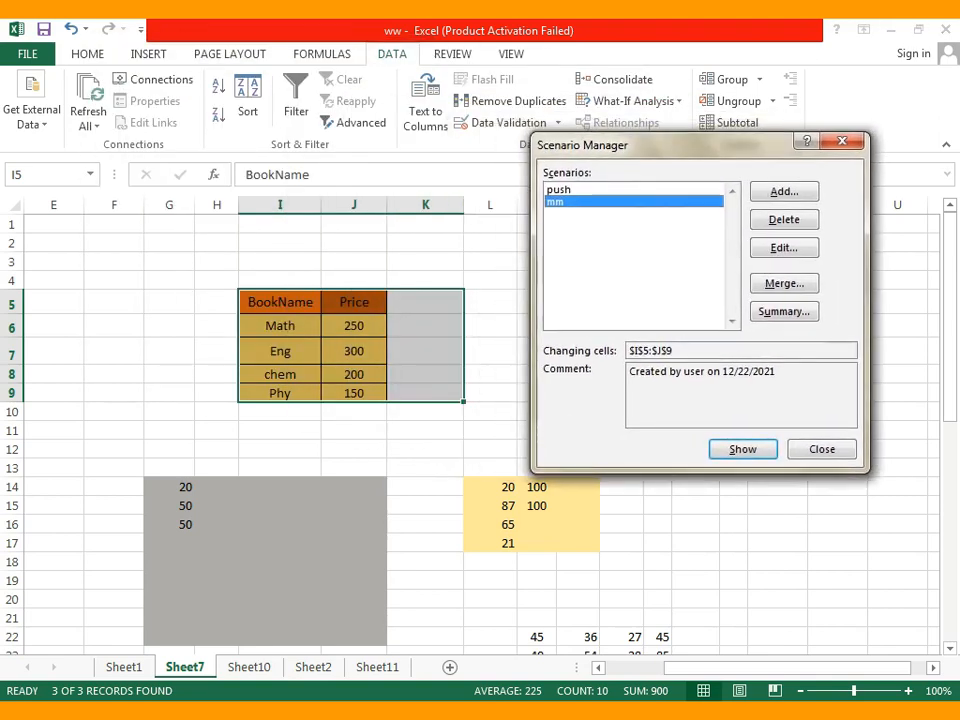
pyautogui.click(784, 219)
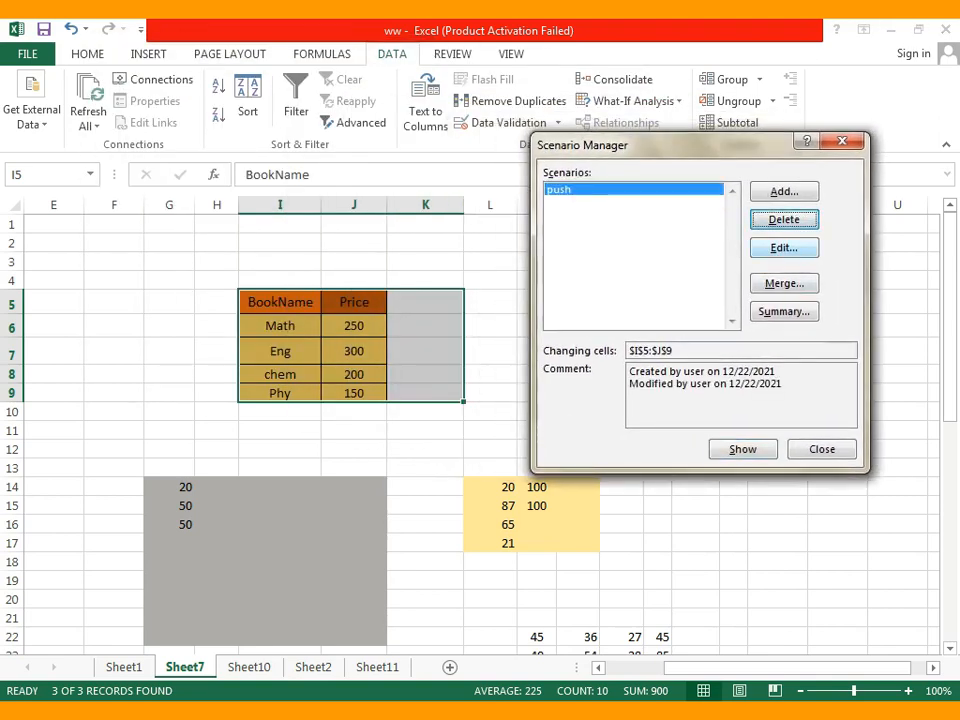
pyautogui.click(784, 219)
pyautogui.moveTo(688, 145); pyautogui.dragTo(743, 164)
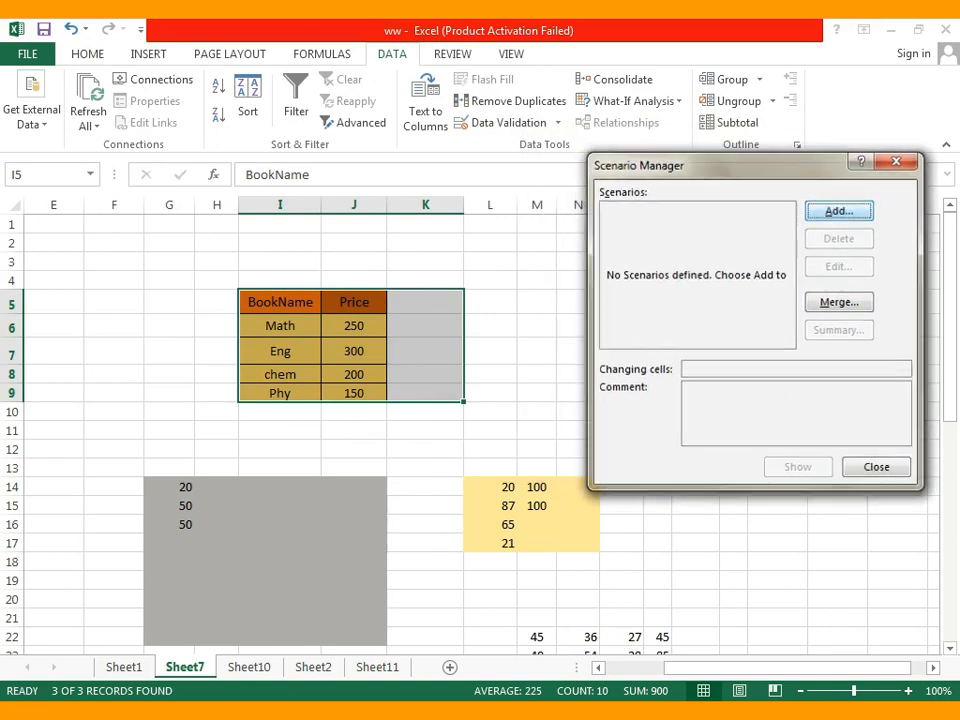
# Add a scenario named "student" with I5:K9 as its changing cells.
pyautogui.press('Return')
pyautogui.moveTo(724, 180); pyautogui.dragTo(738, 169)
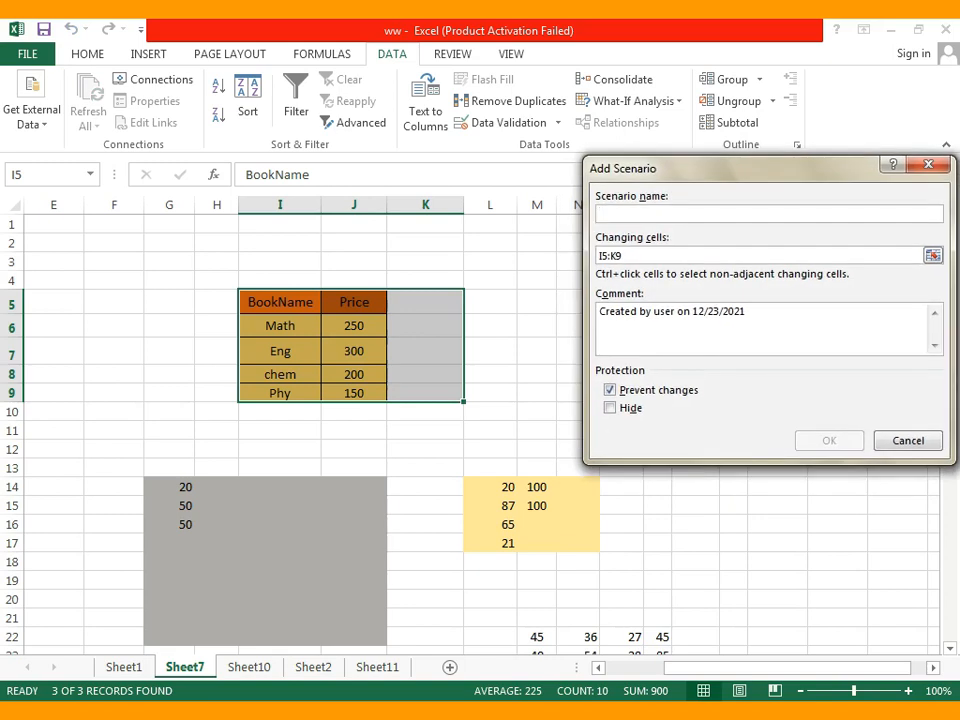
pyautogui.write('pus')
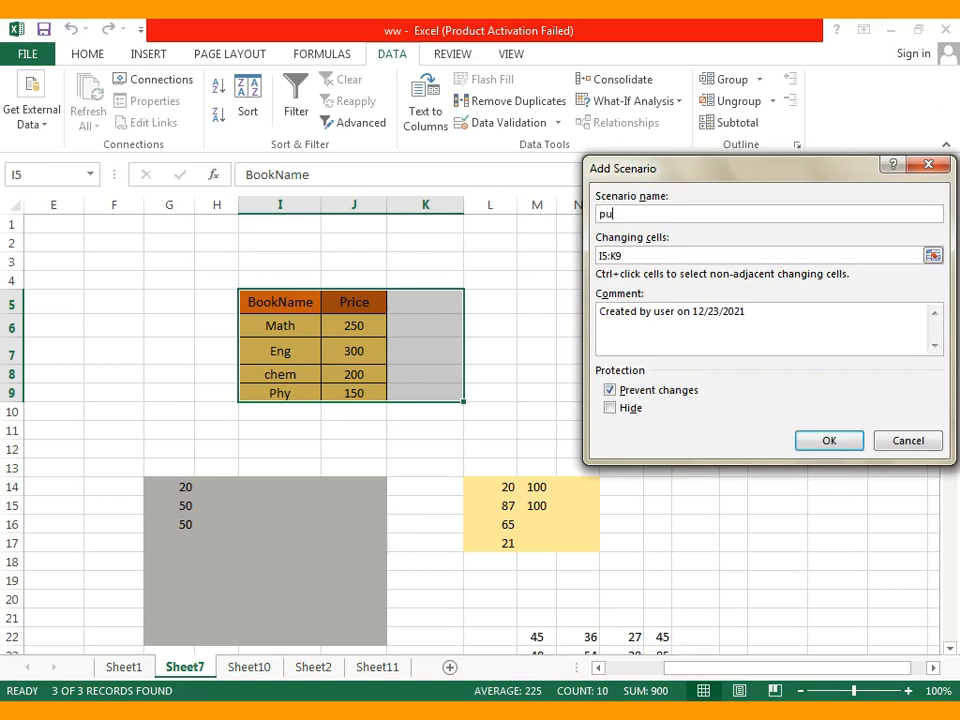
pyautogui.press('BackSpace')
pyautogui.press('BackSpace')
pyautogui.press('BackSpace')
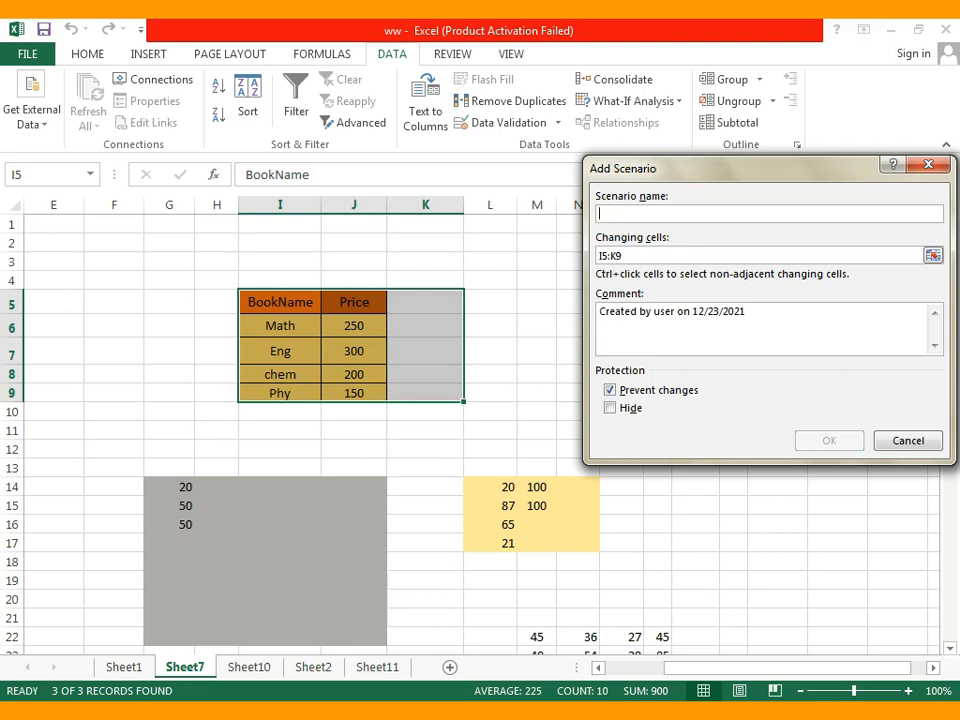
pyautogui.write('student')
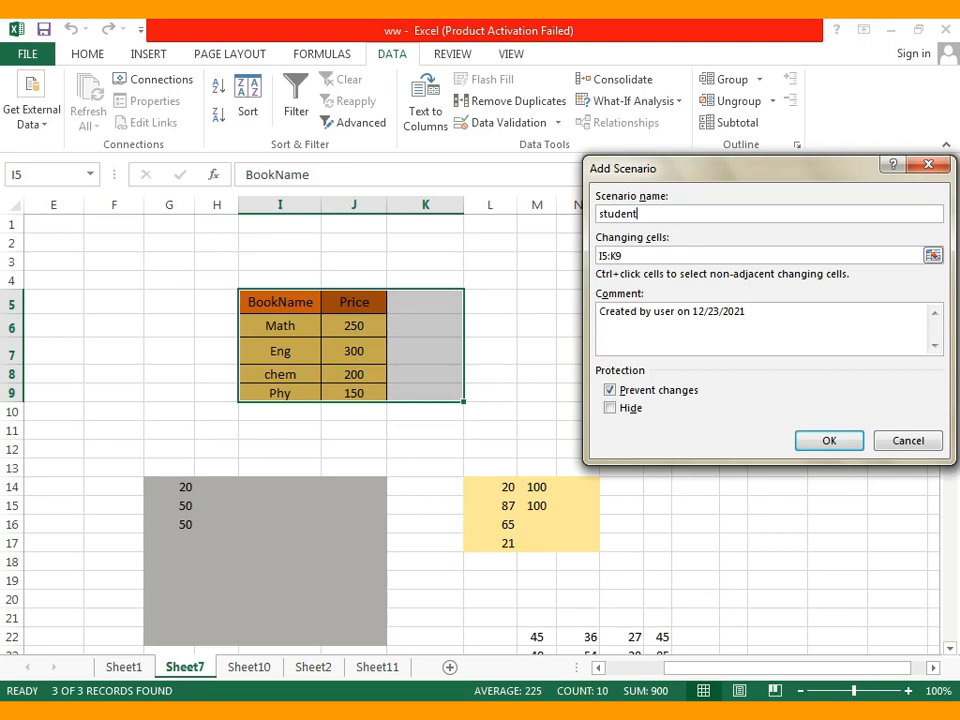
pyautogui.moveTo(740, 168); pyautogui.dragTo(716, 140)
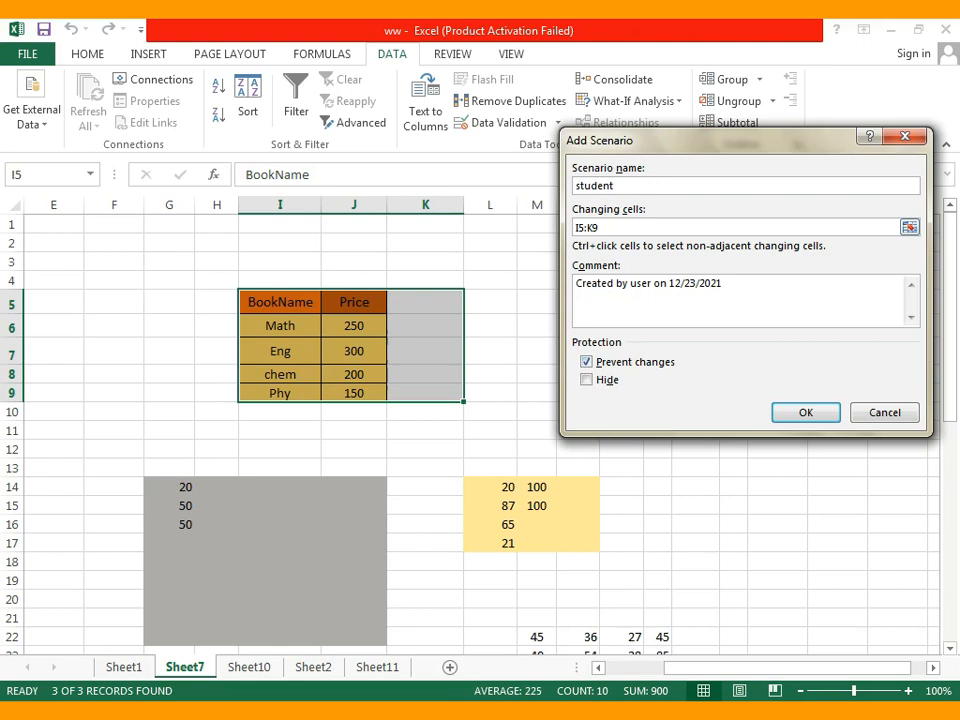
pyautogui.press('Tab')
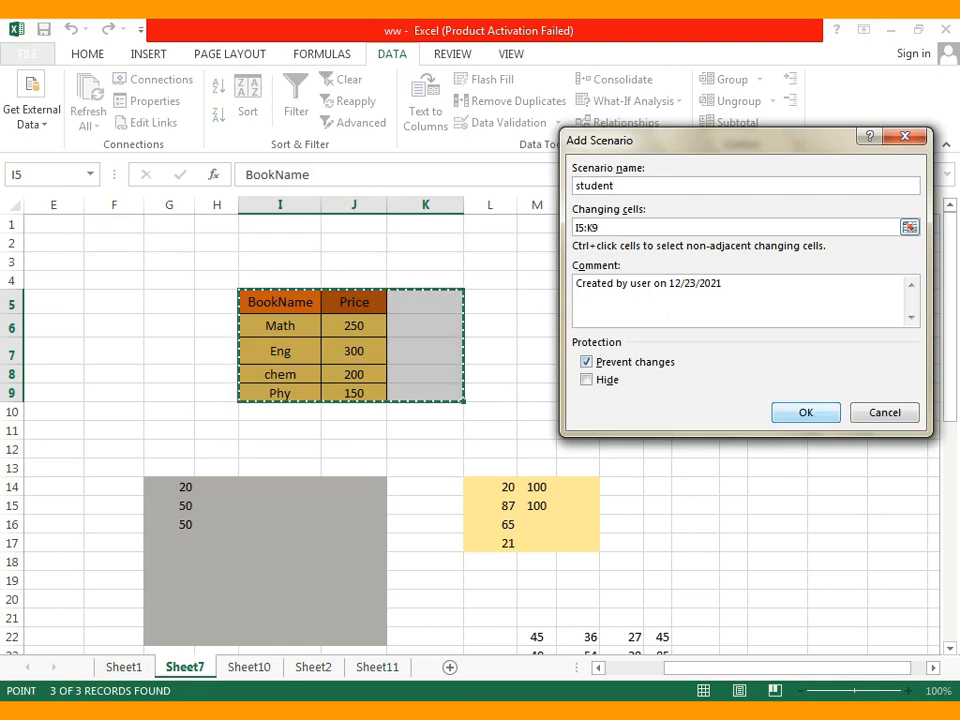
pyautogui.press('Return')
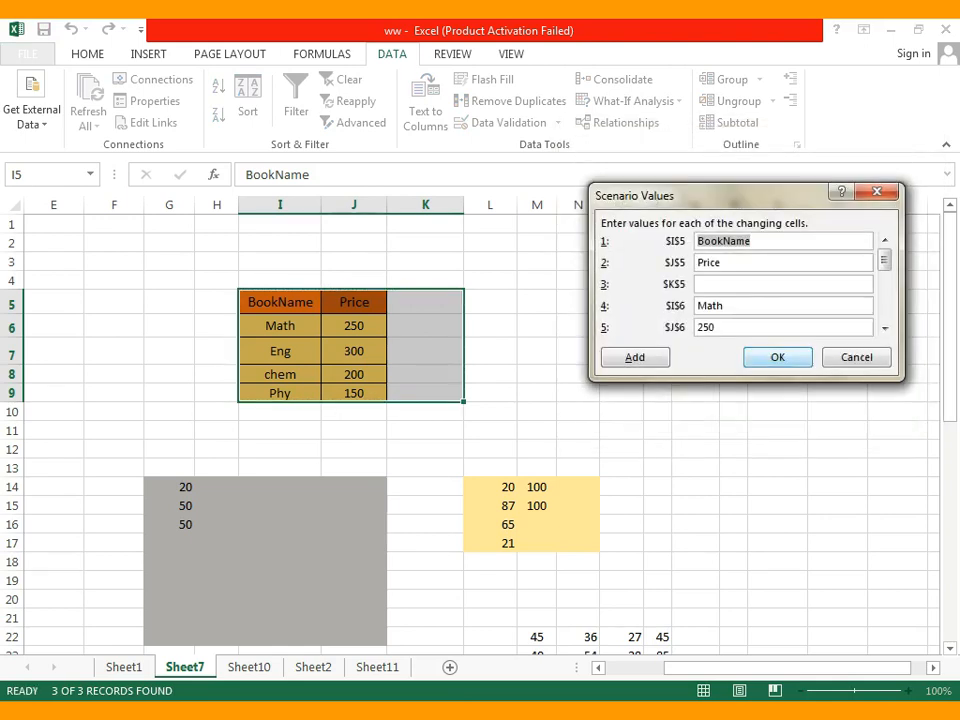
# In the scenario values, set K5 to "New" and K6 to 300.
pyautogui.moveTo(700, 195); pyautogui.dragTo(534, 84)
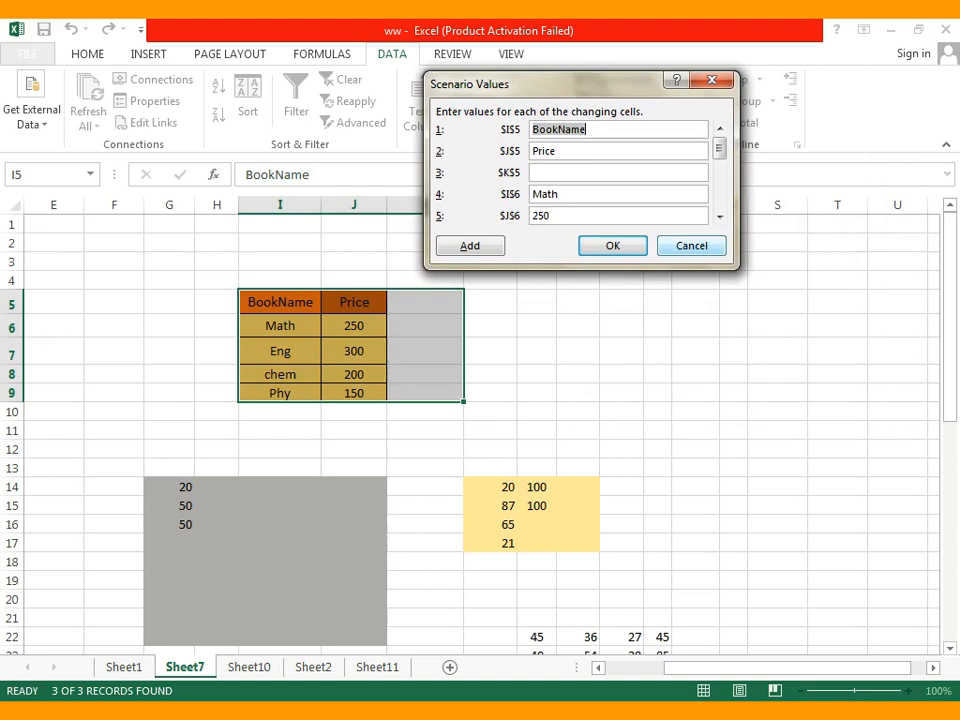
pyautogui.press('Tab')
pyautogui.press('Tab')
pyautogui.write('New')
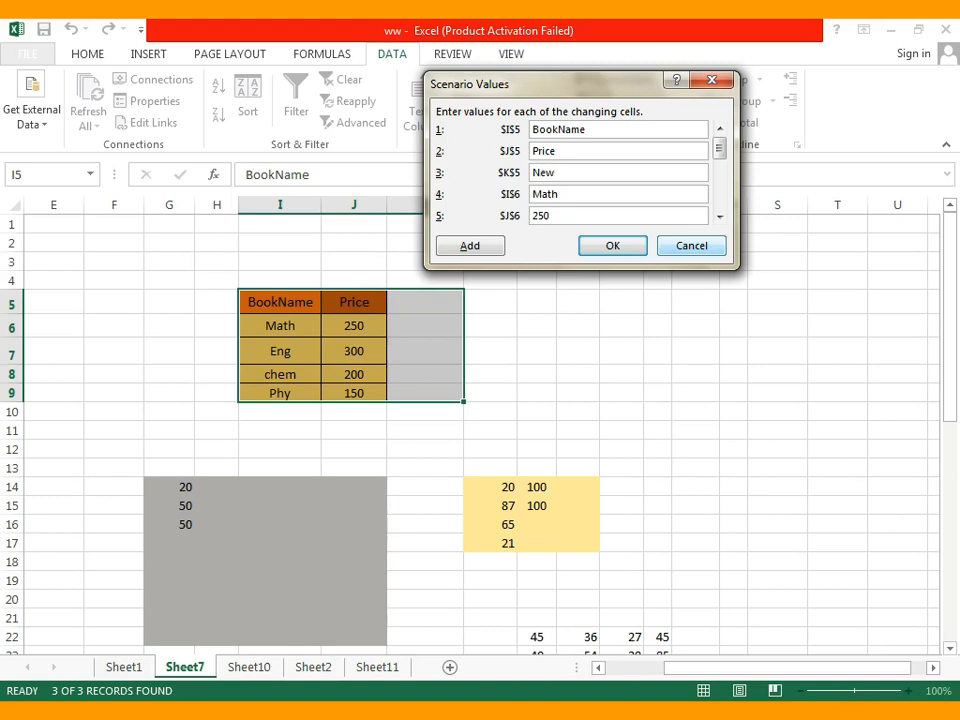
pyautogui.press('Tab')
pyautogui.press('Tab')
pyautogui.press('Tab')
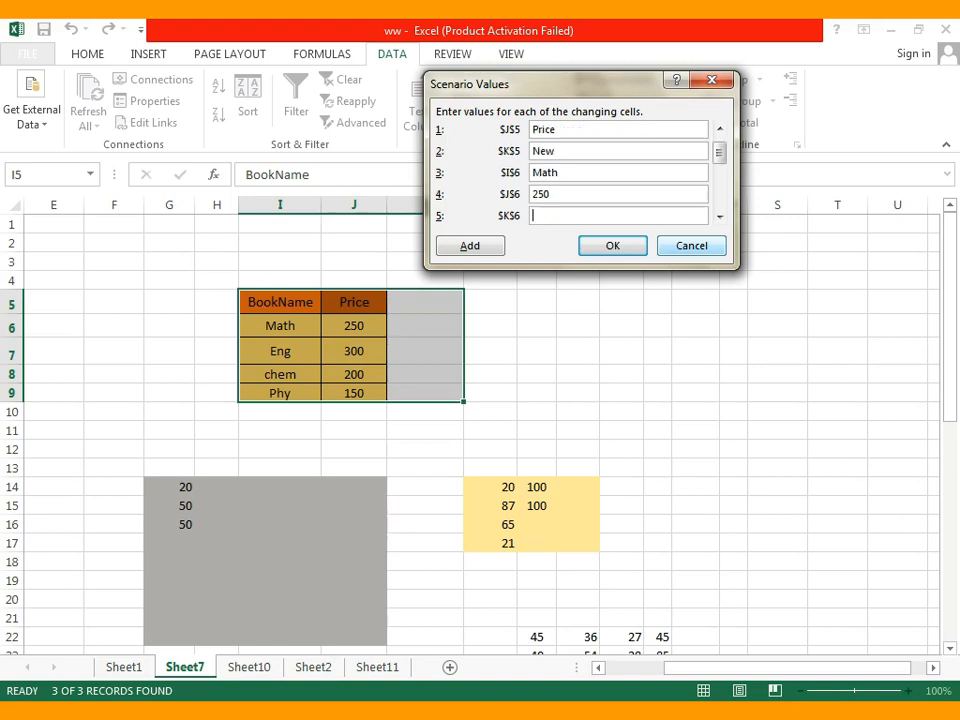
pyautogui.write('300')
# Set the scenario values for K7 to 310 and K8 to 210.
pyautogui.press('Tab')
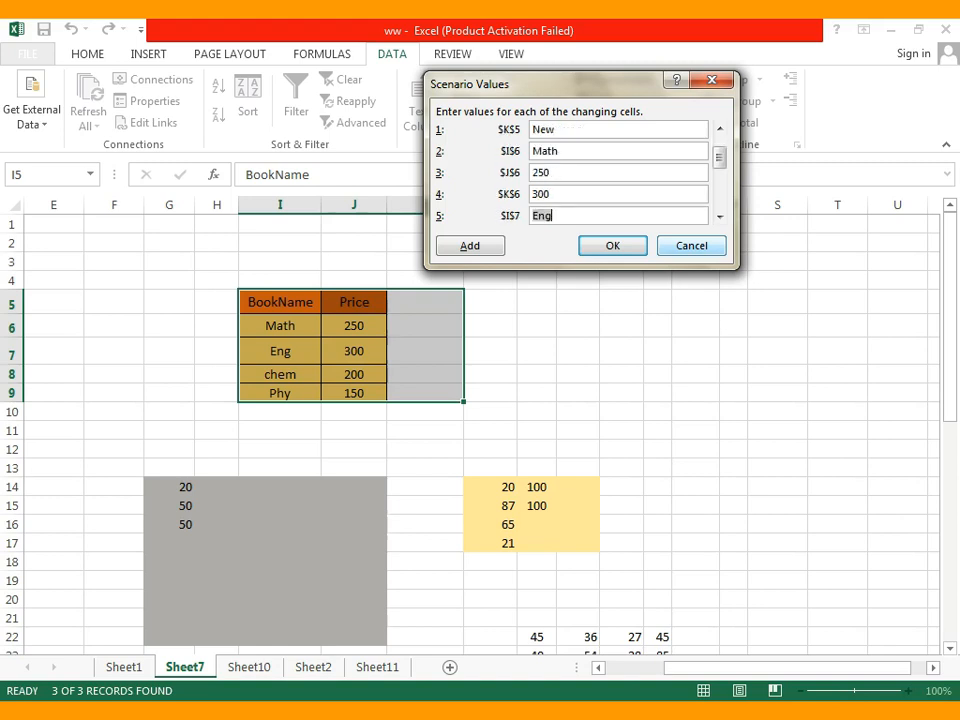
pyautogui.press('Tab')
pyautogui.press('Tab')
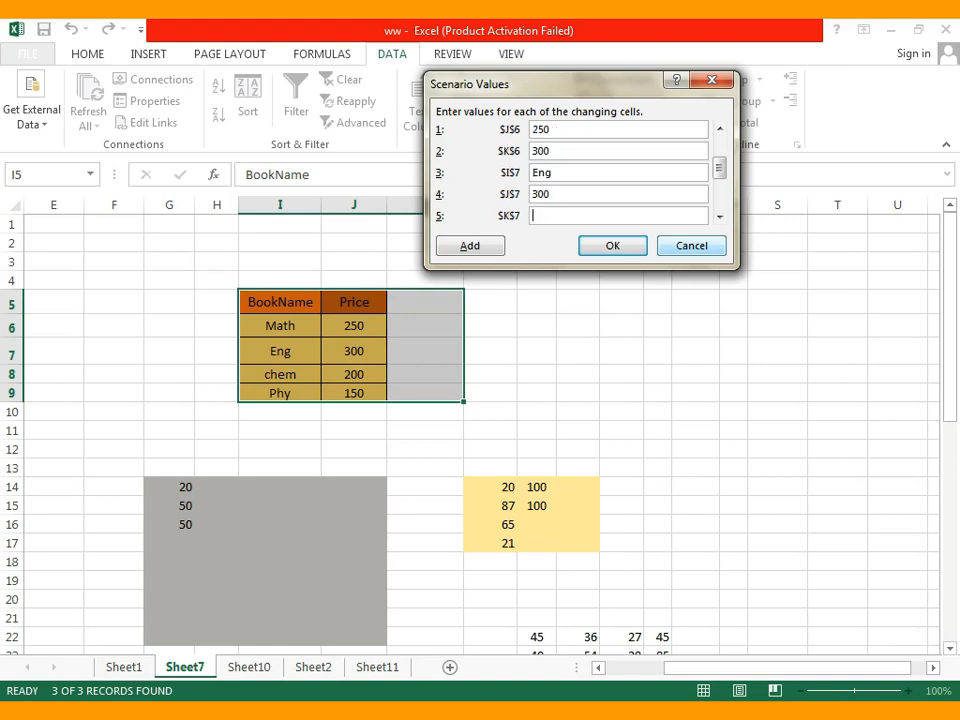
pyautogui.write('310')
pyautogui.press('Tab')
pyautogui.press('Tab')
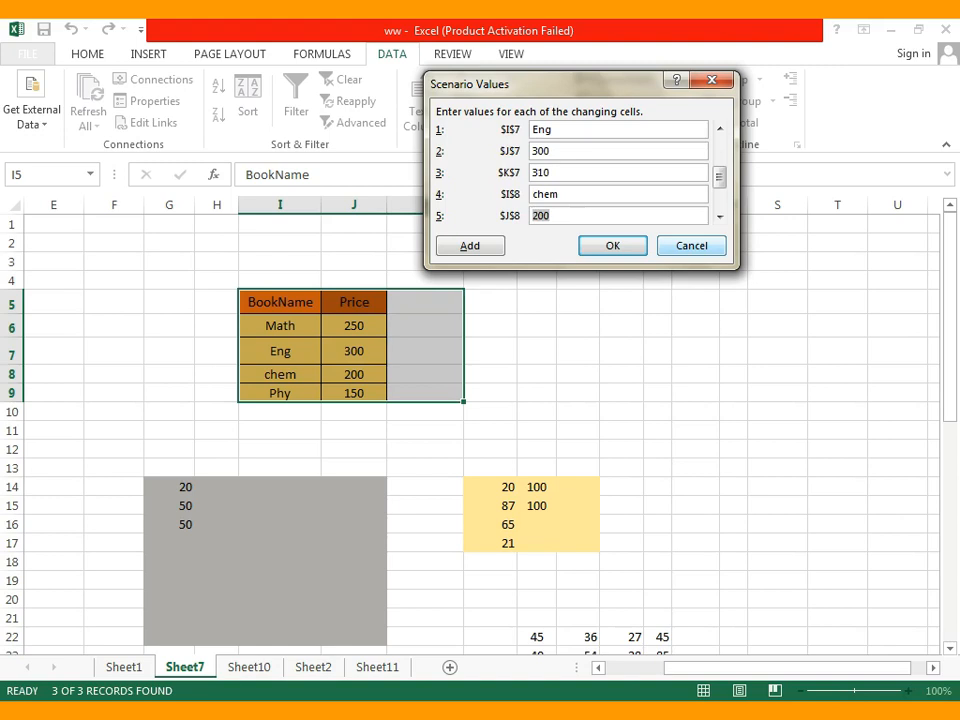
pyautogui.press('Tab')
pyautogui.write('210')
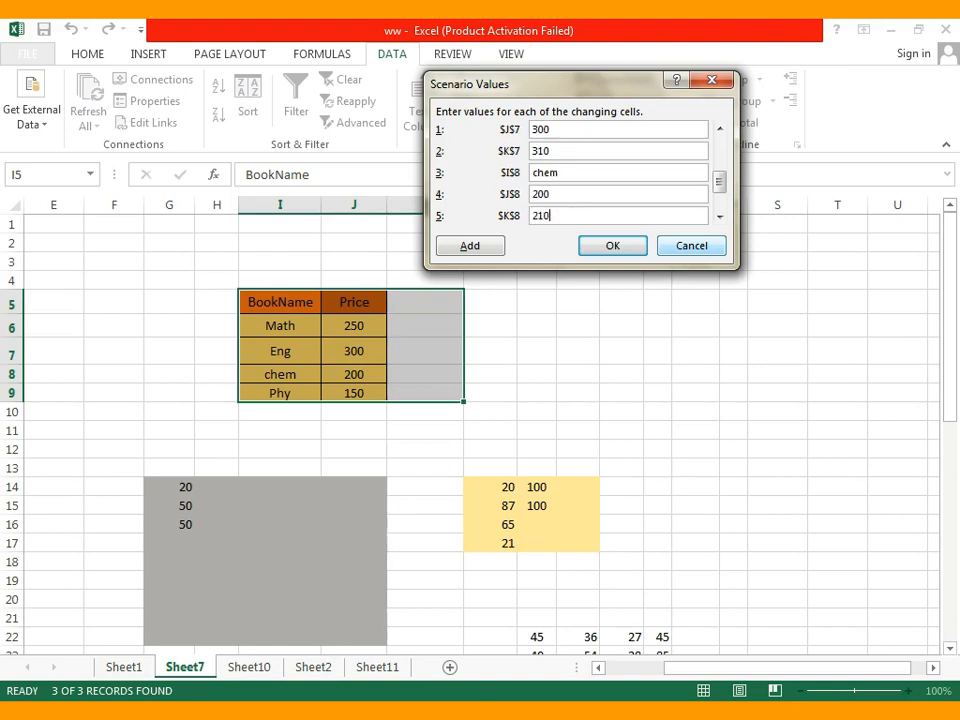
# Set the scenario value for K9 to 160 and save the scenario.
pyautogui.press('Tab')
pyautogui.press('Tab')
pyautogui.press('Tab')
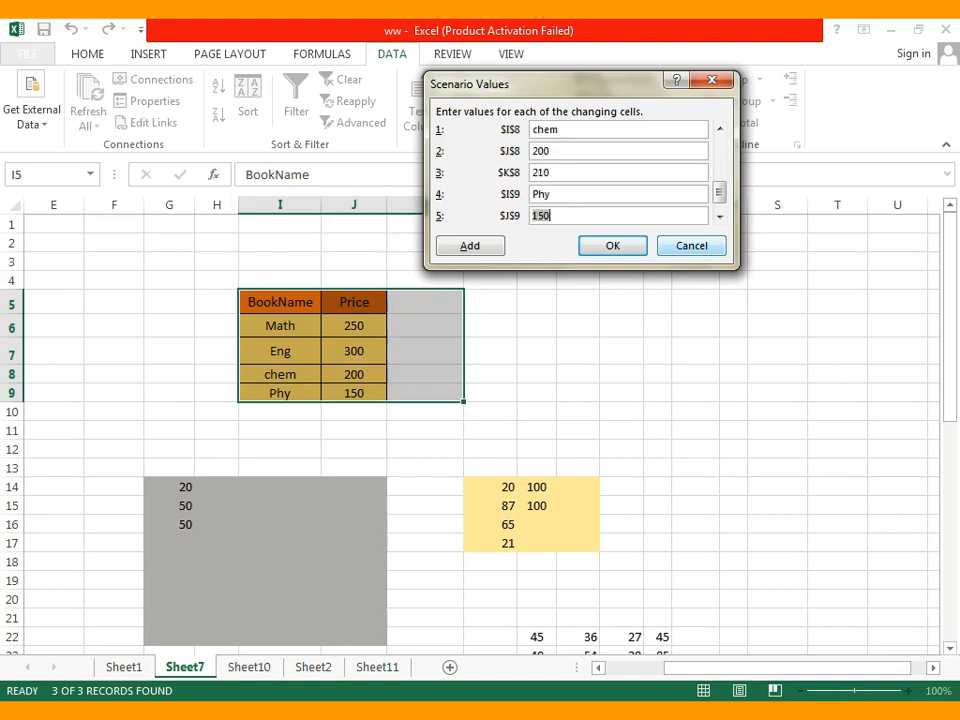
pyautogui.write('160')
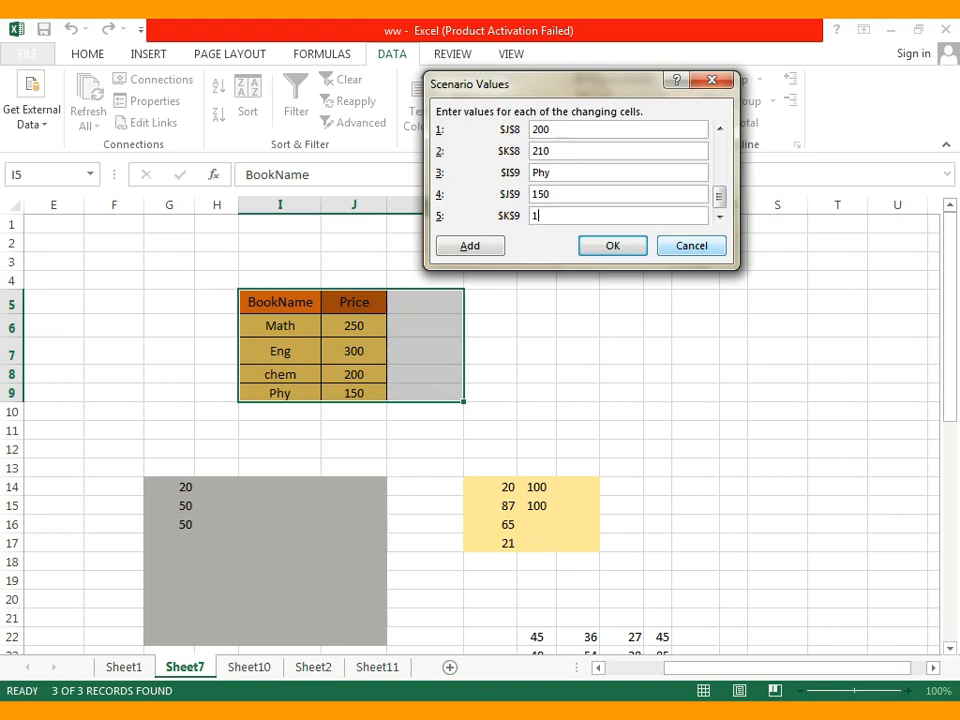
pyautogui.press('Tab')
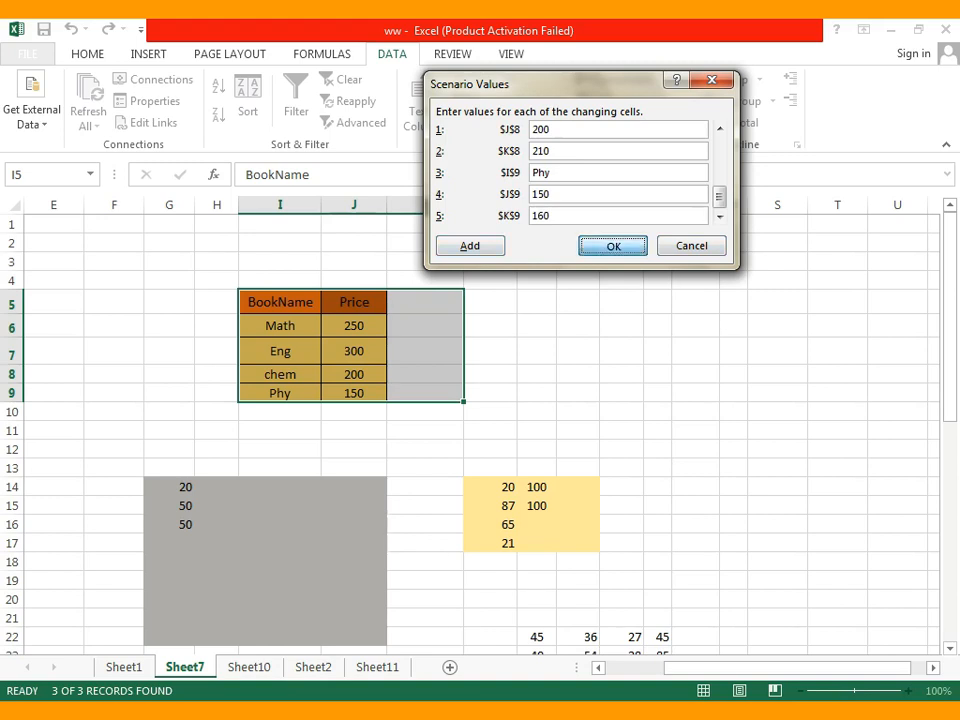
pyautogui.press('Return')
# Show the student scenario in the table and generate a Scenario summary report without result cells.
pyautogui.moveTo(580, 30); pyautogui.dragTo(772, 76)
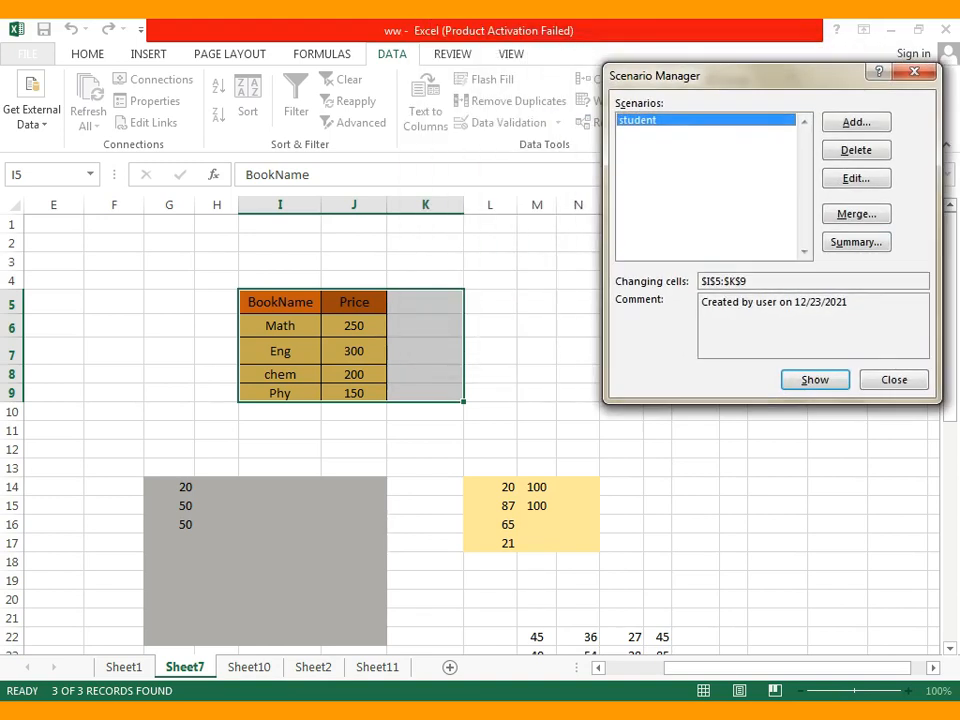
pyautogui.press('Return')
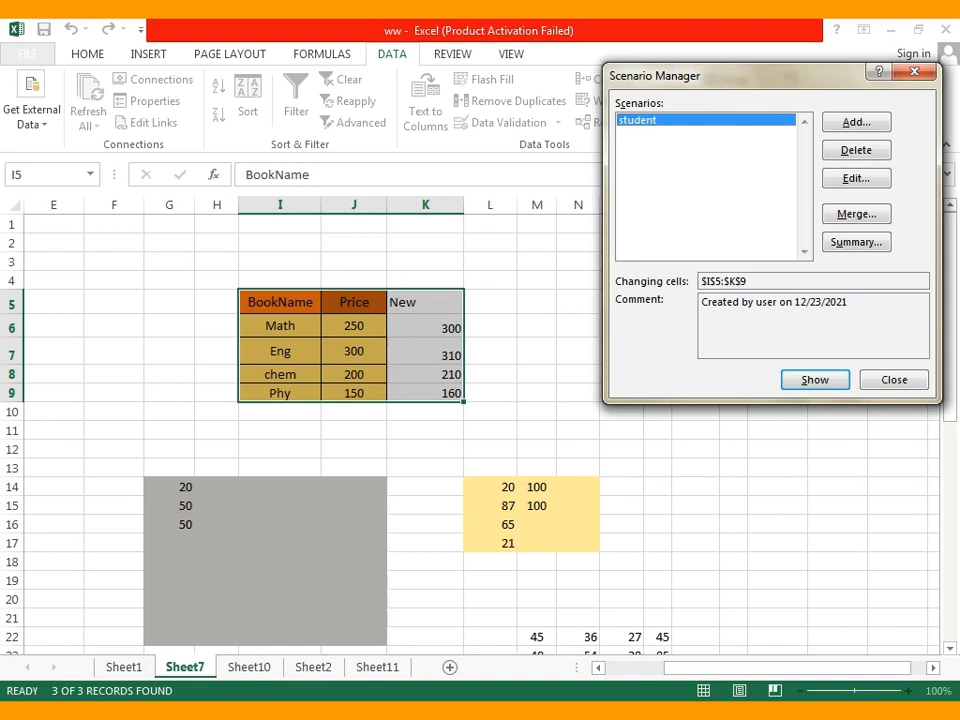
pyautogui.moveTo(700, 76); pyautogui.dragTo(441, 93)
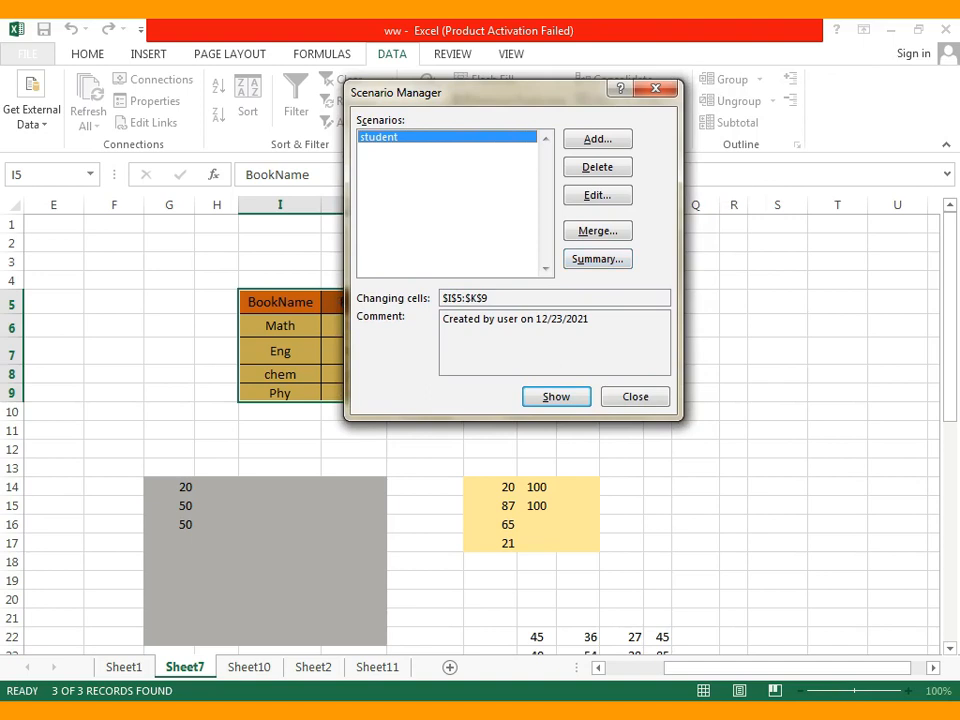
pyautogui.click(597, 259)
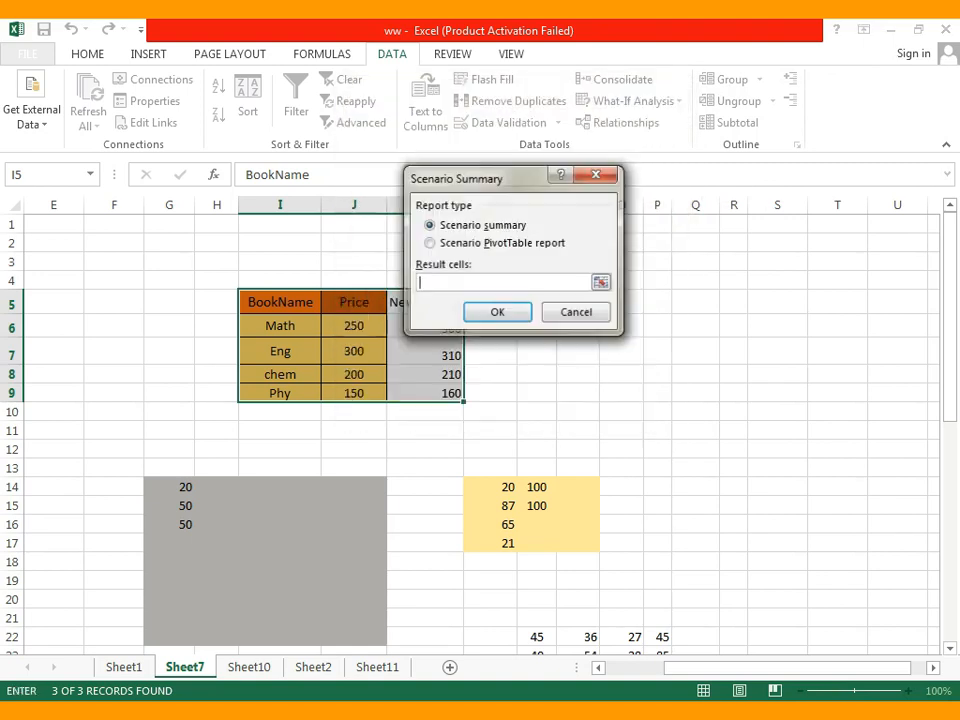
pyautogui.press('Return')
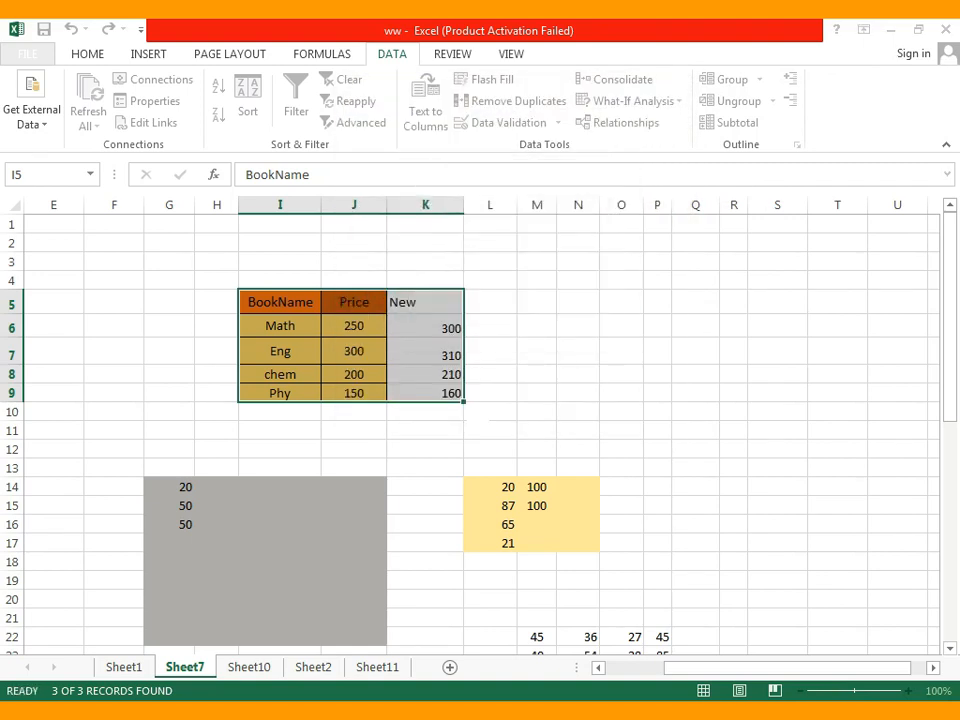
pyautogui.scroll(-2, 480, 440)
pyautogui.scroll(2, 480, 440)
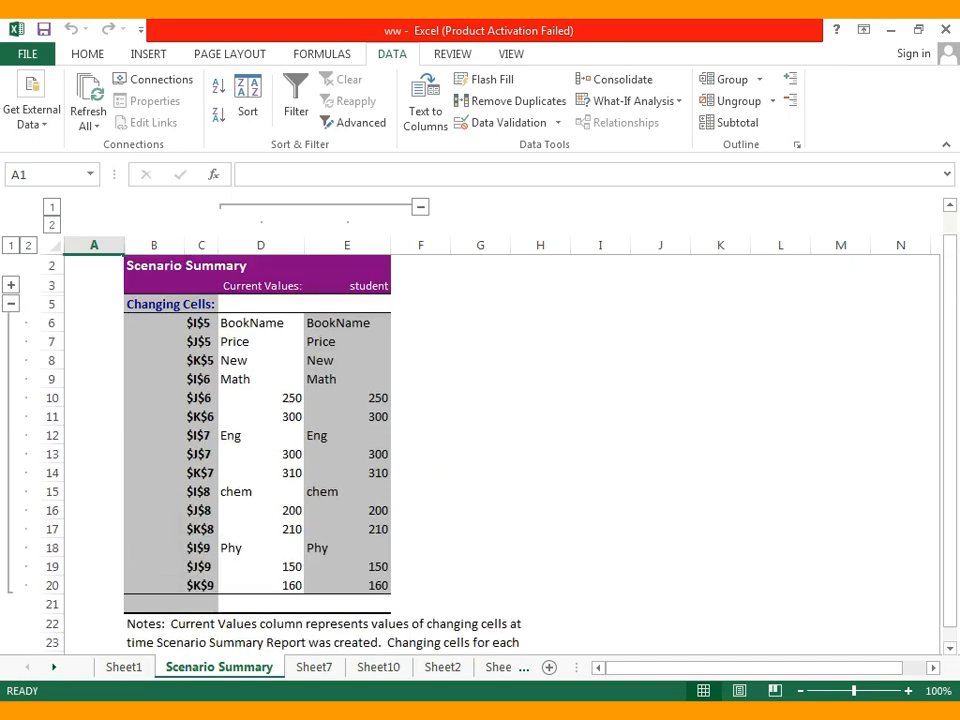
# Return to Sheet7 and enter 500 in cell R7.
pyautogui.click(314, 667)
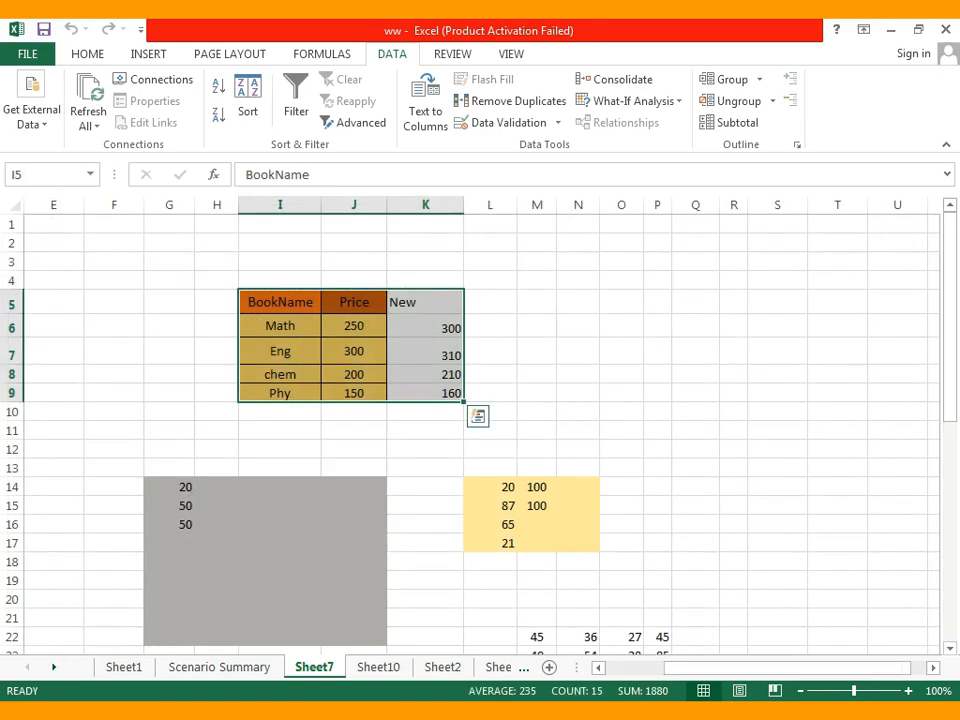
pyautogui.click(537, 412)
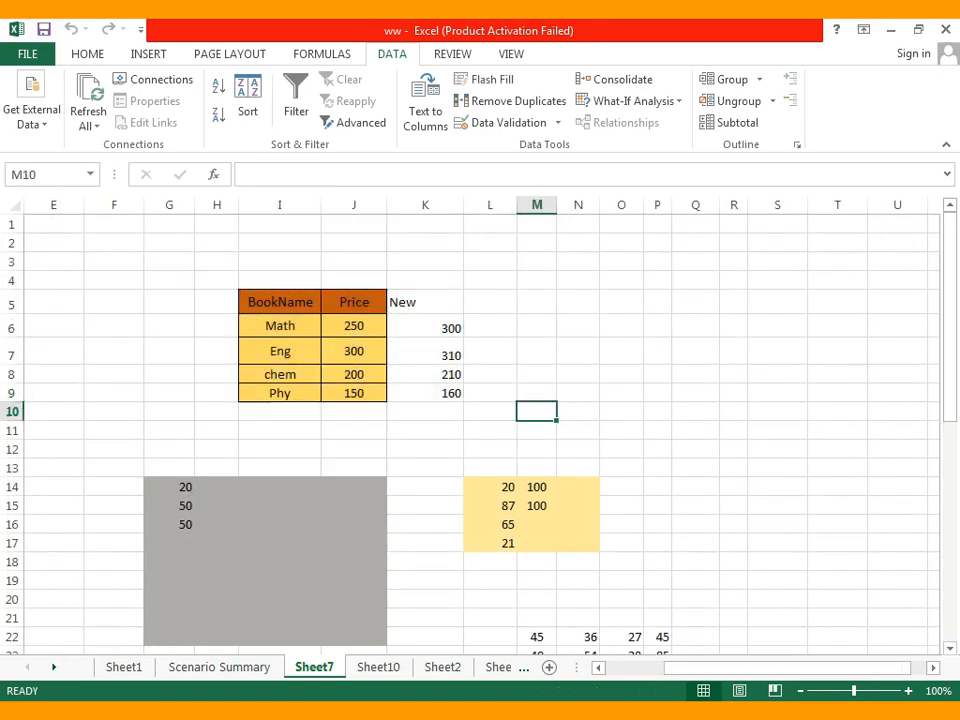
pyautogui.click(621, 374)
pyautogui.click(733, 351)
pyautogui.click(634, 101)
pyautogui.click(630, 147)
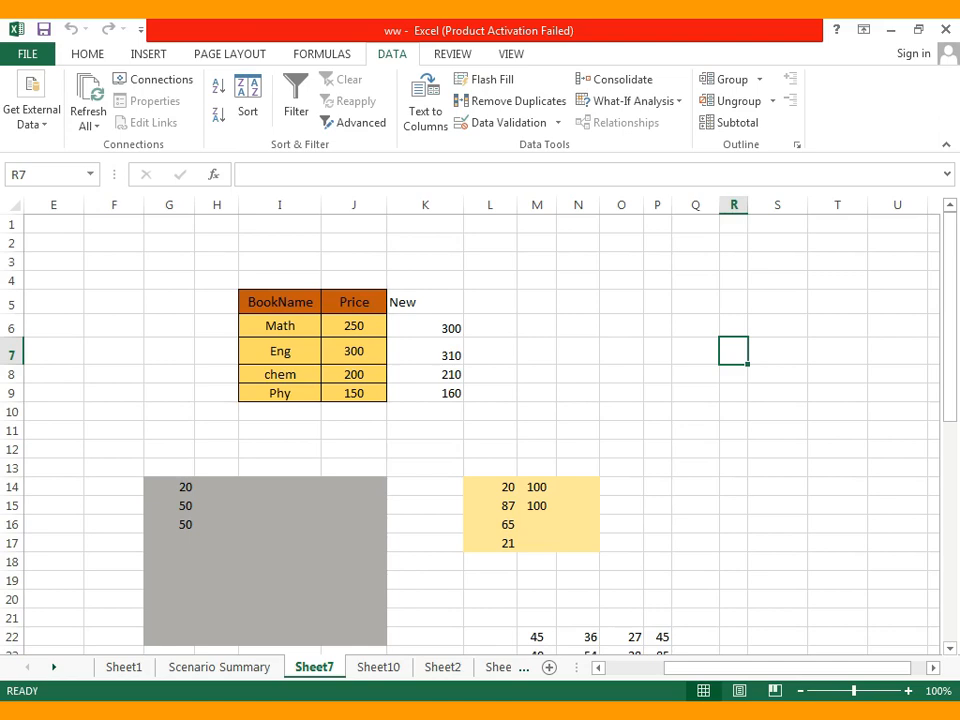
pyautogui.write('500')
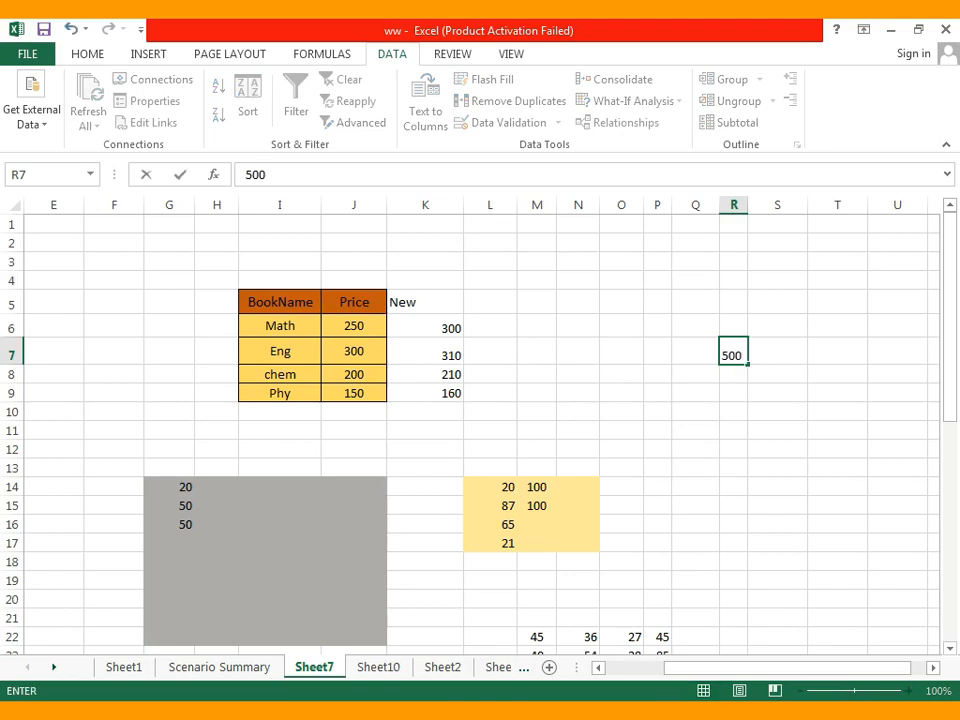
pyautogui.press('Return')
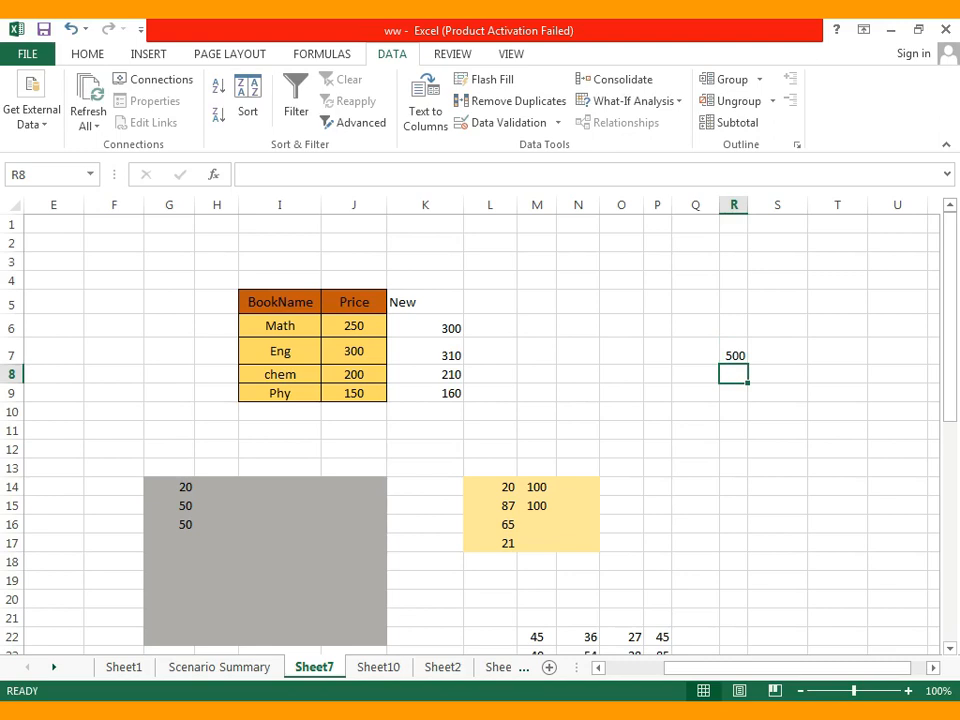
# Enter the values 20, 50 and 80 in cells N3 to N5.
pyautogui.click(578, 326)
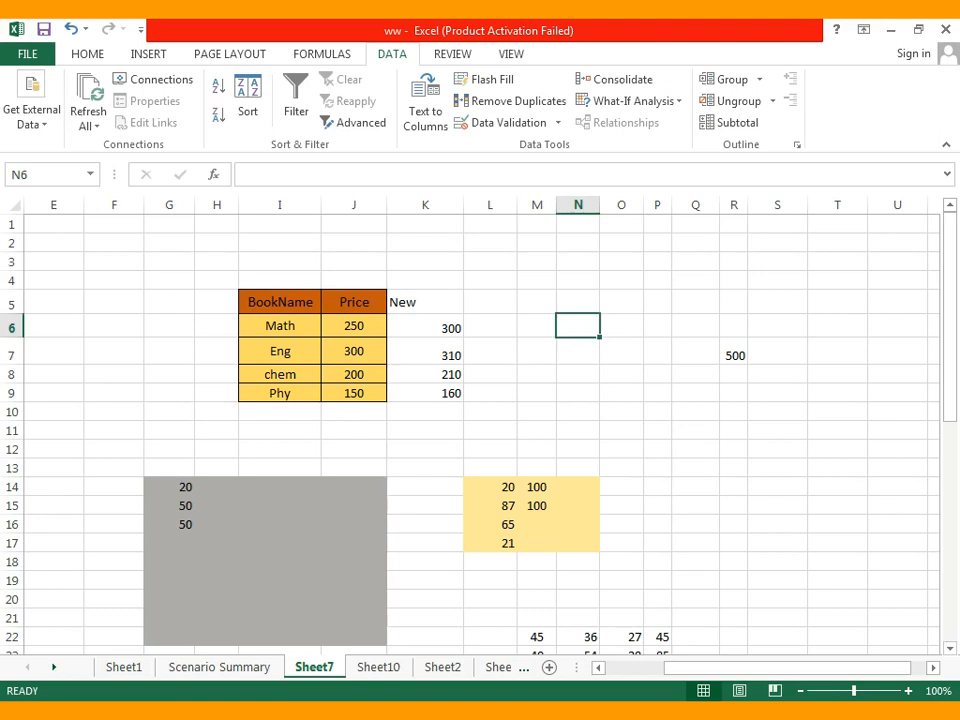
pyautogui.scroll(-1, 470, 430)
pyautogui.scroll(1, 470, 430)
pyautogui.click(578, 261)
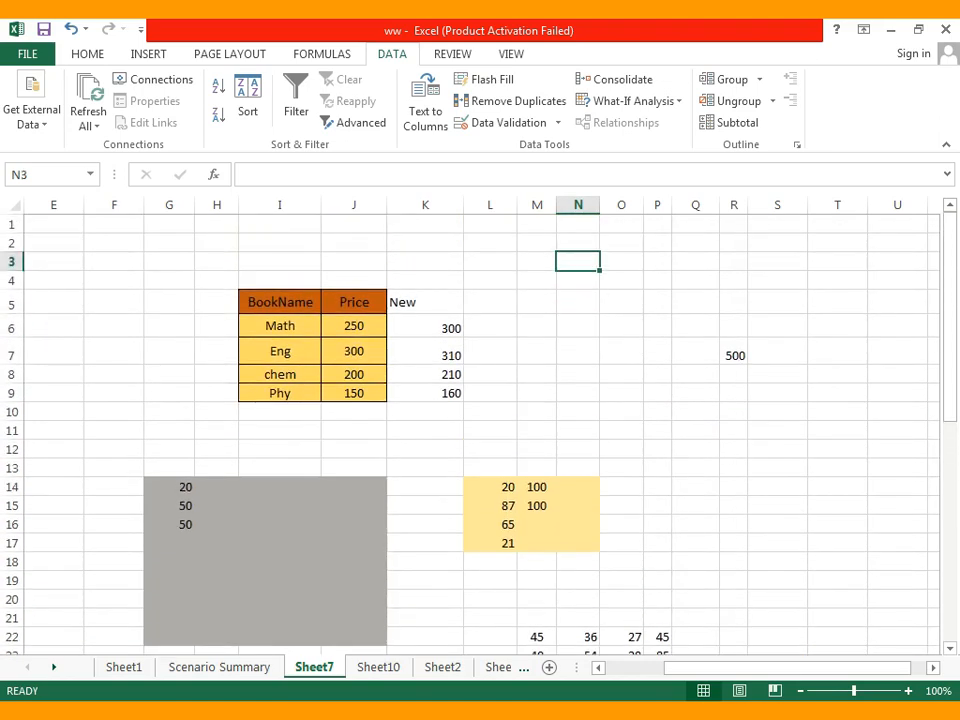
pyautogui.write('20')
pyautogui.press('Return')
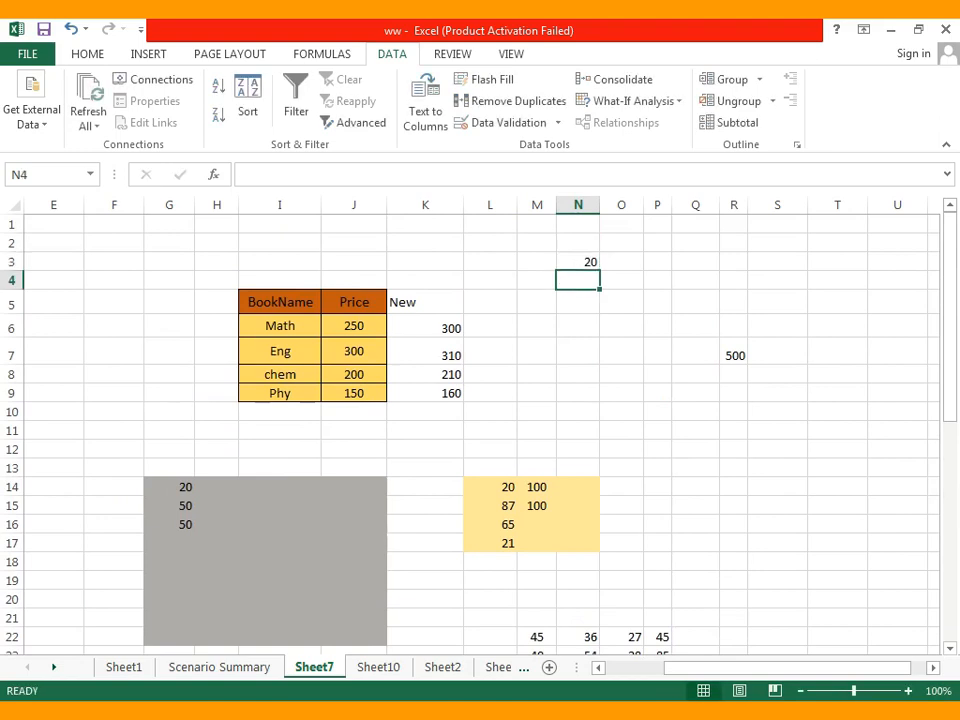
pyautogui.write('50')
pyautogui.press('Return')
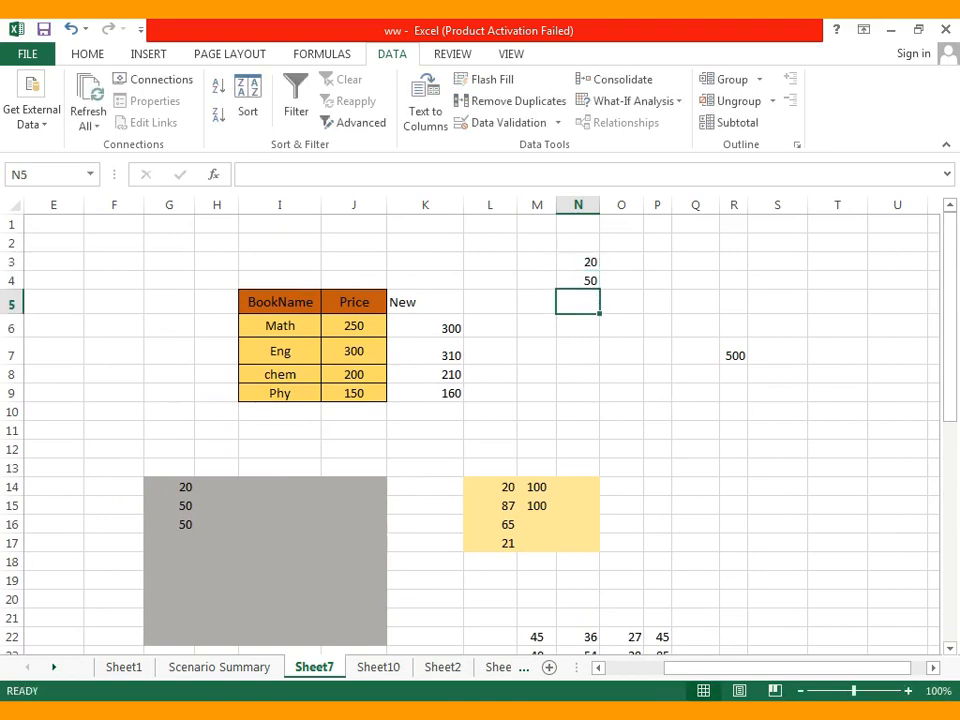
pyautogui.write('80')
pyautogui.press('Return')
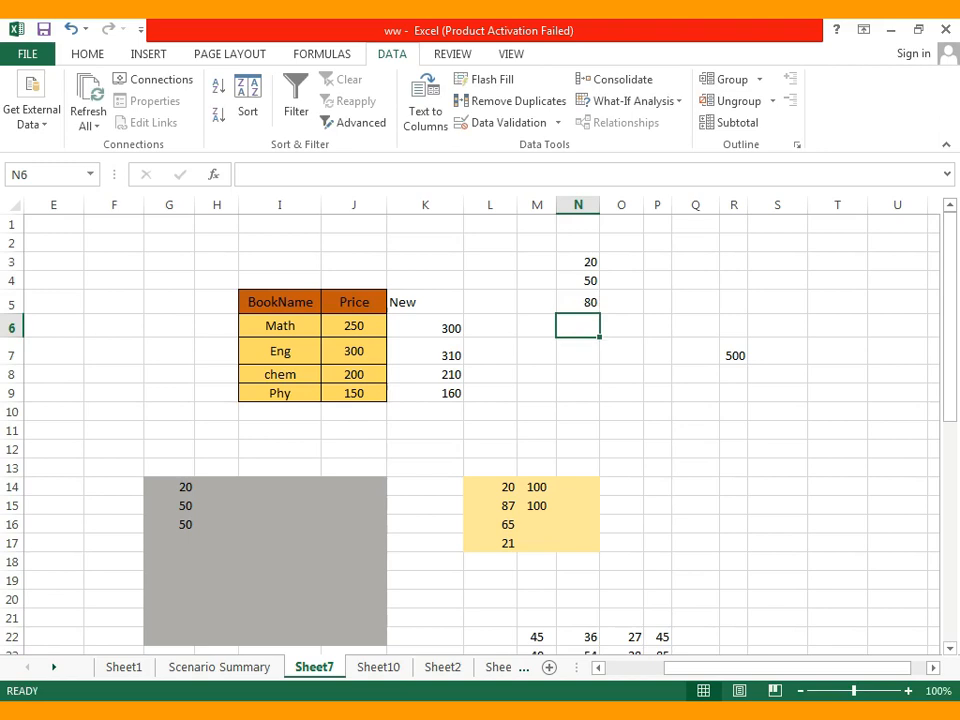
# Total the values of N3:N5 in cell N6 with AutoSum.
pyautogui.click(87, 53)
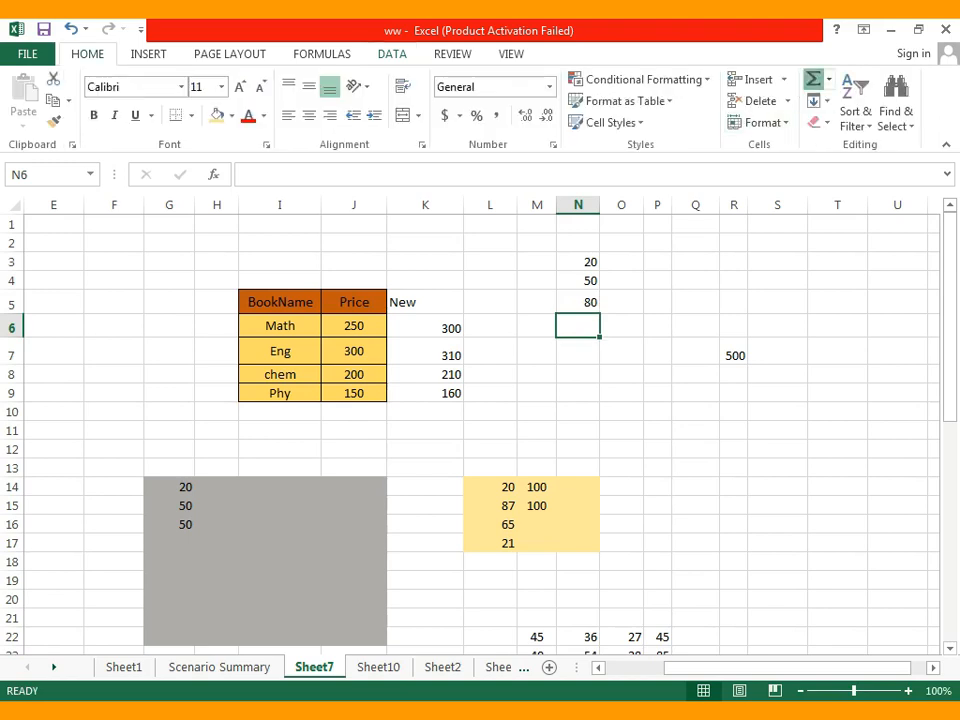
pyautogui.click(813, 79)
pyautogui.press('Return')
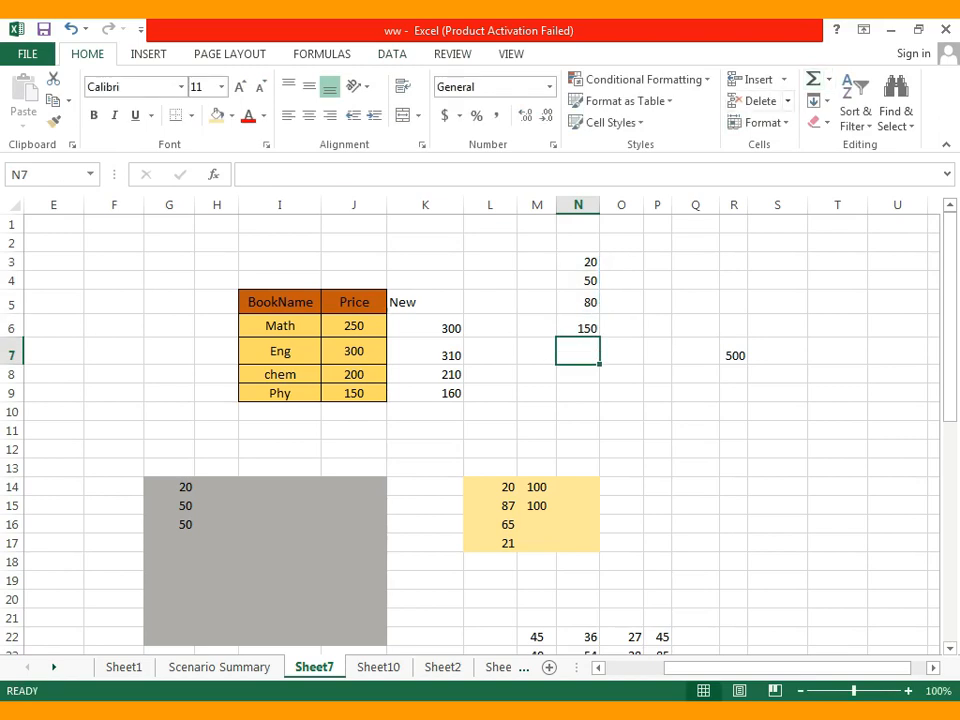
pyautogui.click(578, 327)
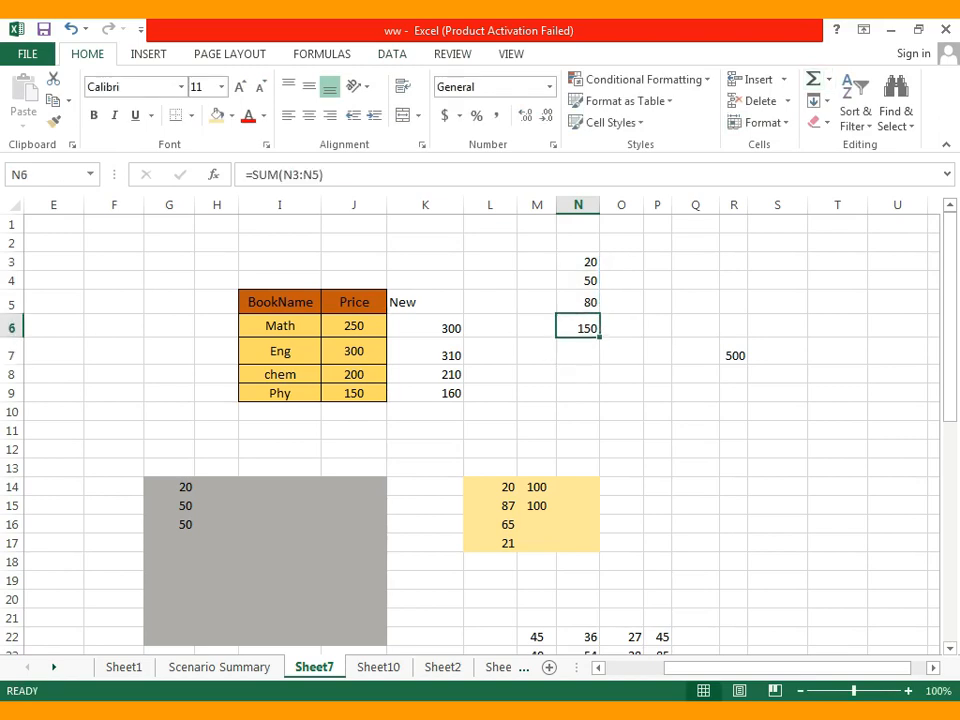
pyautogui.click(621, 351)
# Start a Goal Seek on the sum in N6 with a target value of 200.
pyautogui.click(578, 327)
pyautogui.click(392, 53)
pyautogui.click(633, 100)
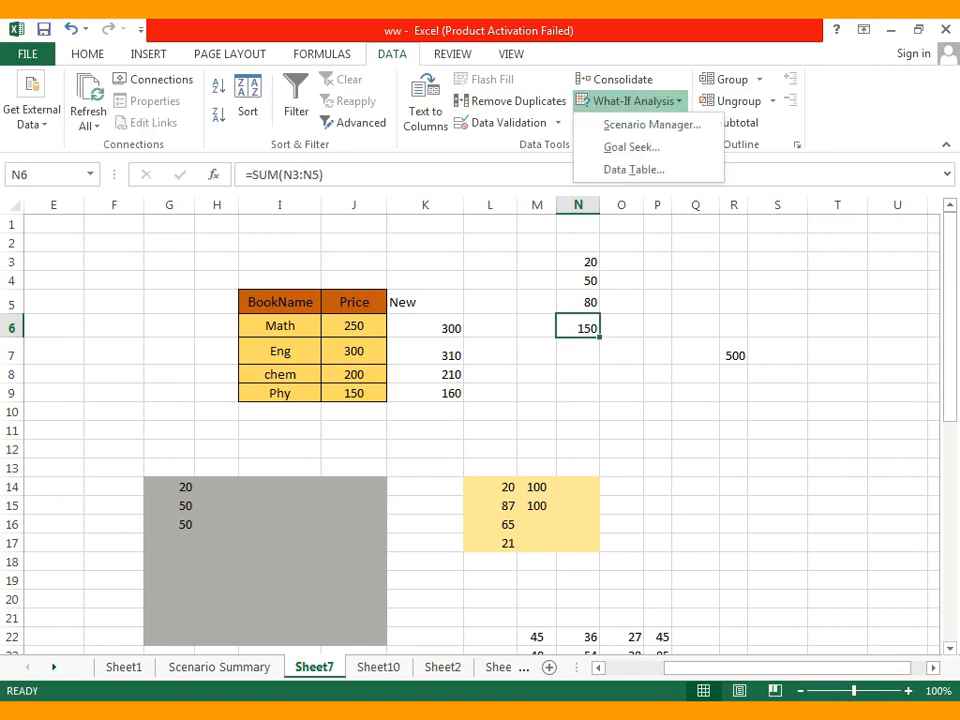
pyautogui.click(634, 146)
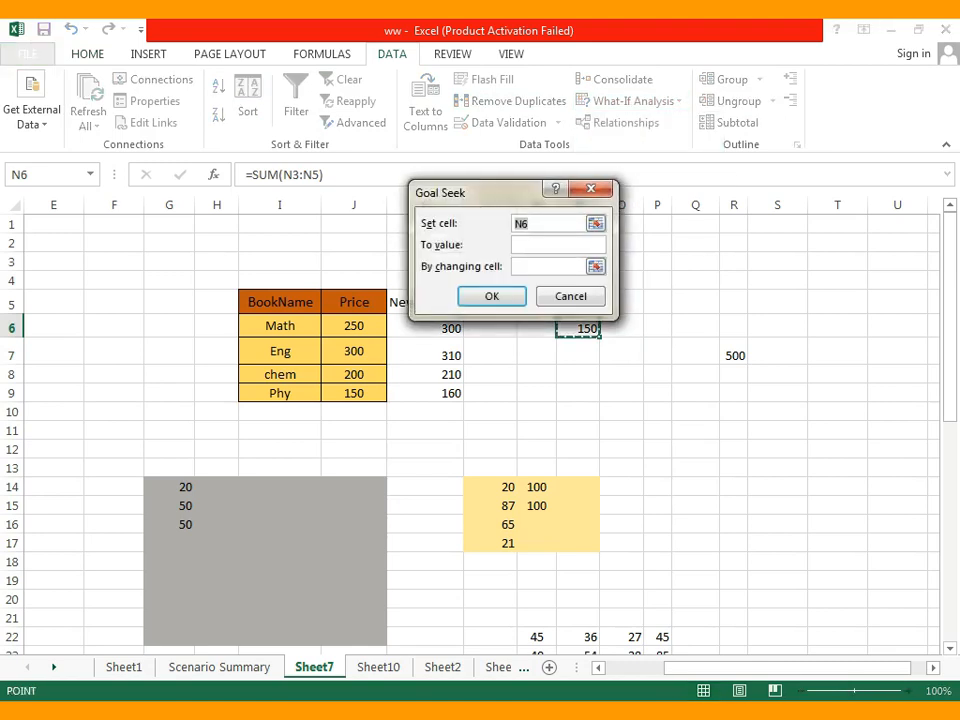
pyautogui.moveTo(470, 192); pyautogui.dragTo(725, 204)
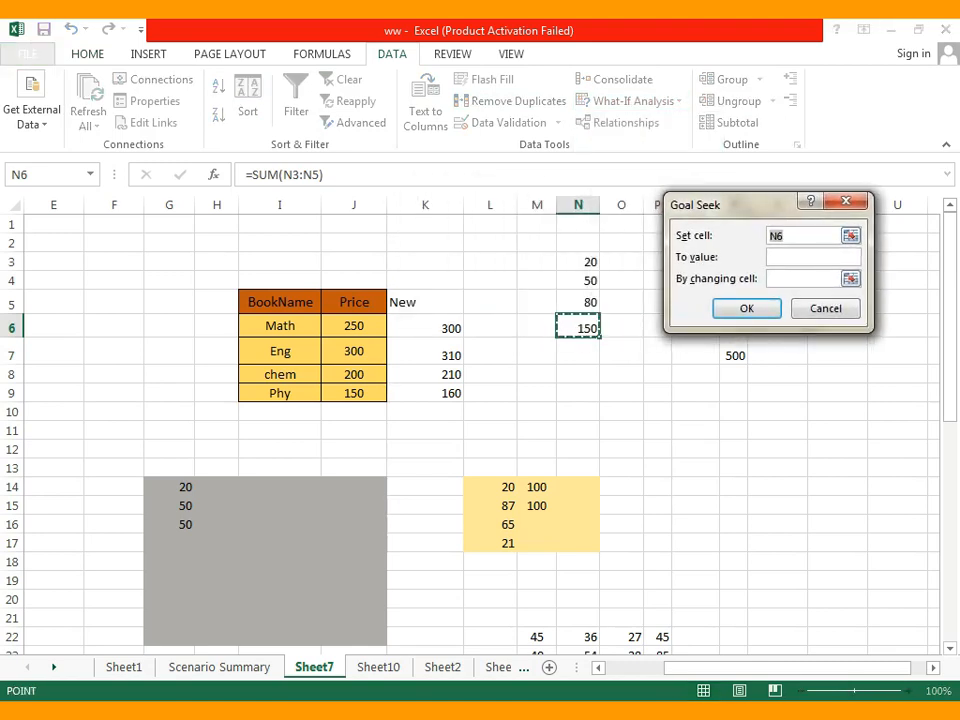
pyautogui.moveTo(725, 204); pyautogui.dragTo(743, 175)
pyautogui.click(825, 228)
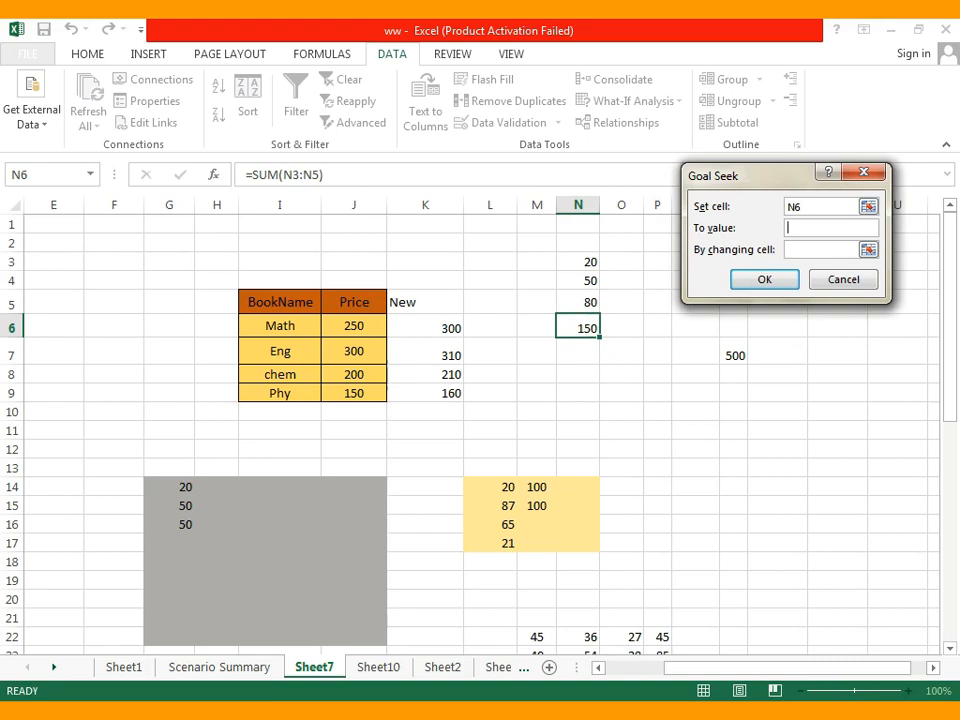
pyautogui.write('200')
# Use N3 as the changing cell, run the Goal Seek and accept its solution.
pyautogui.click(820, 250)
pyautogui.moveTo(740, 175); pyautogui.dragTo(799, 169)
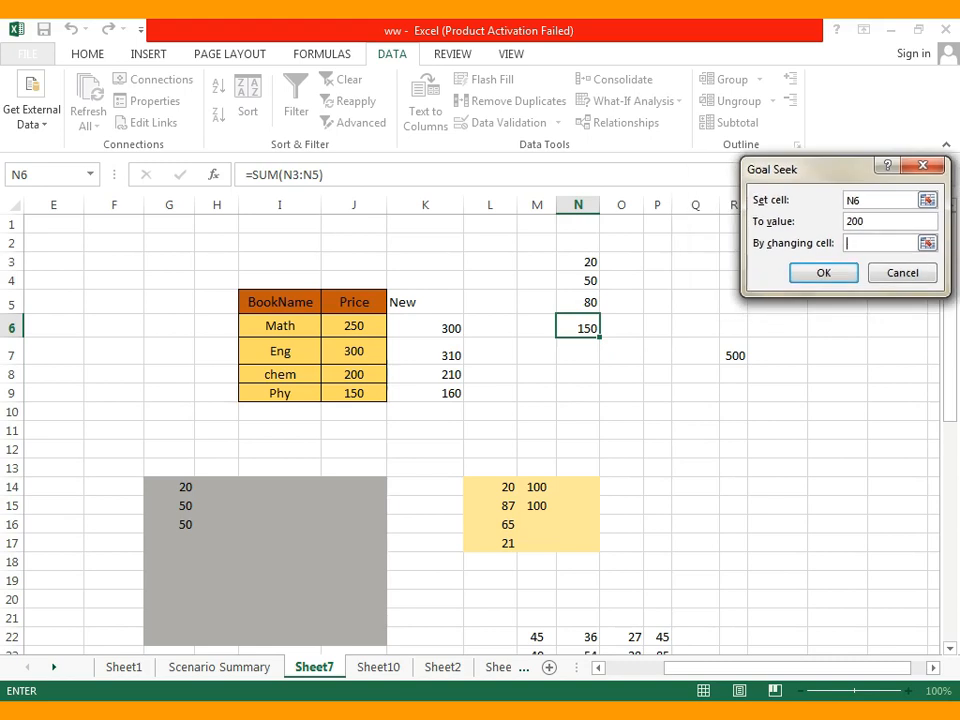
pyautogui.click(578, 262)
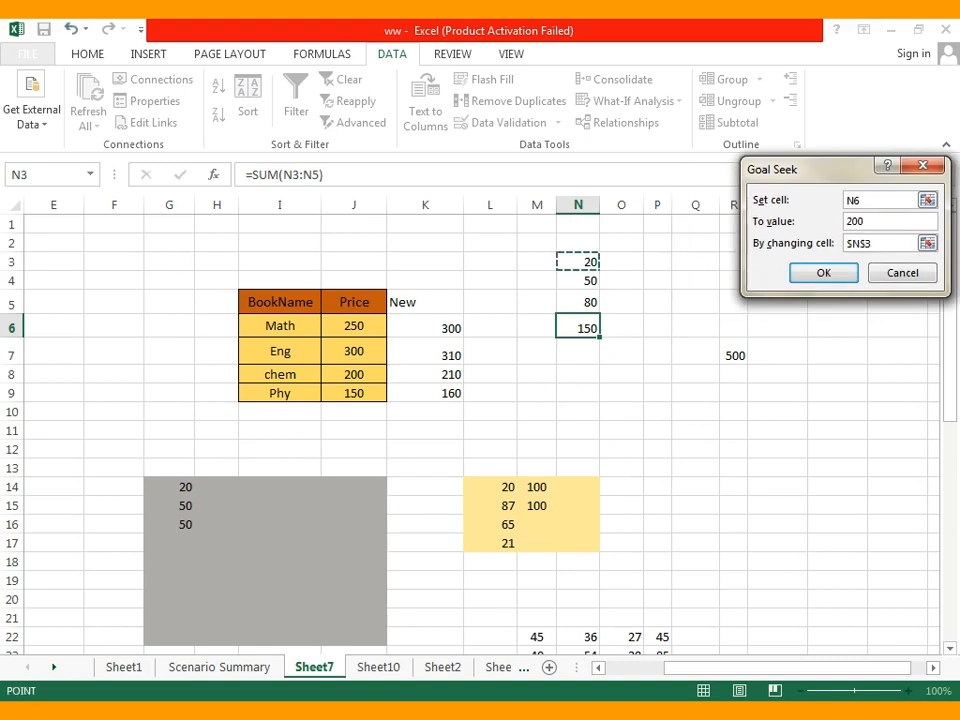
pyautogui.press('Return')
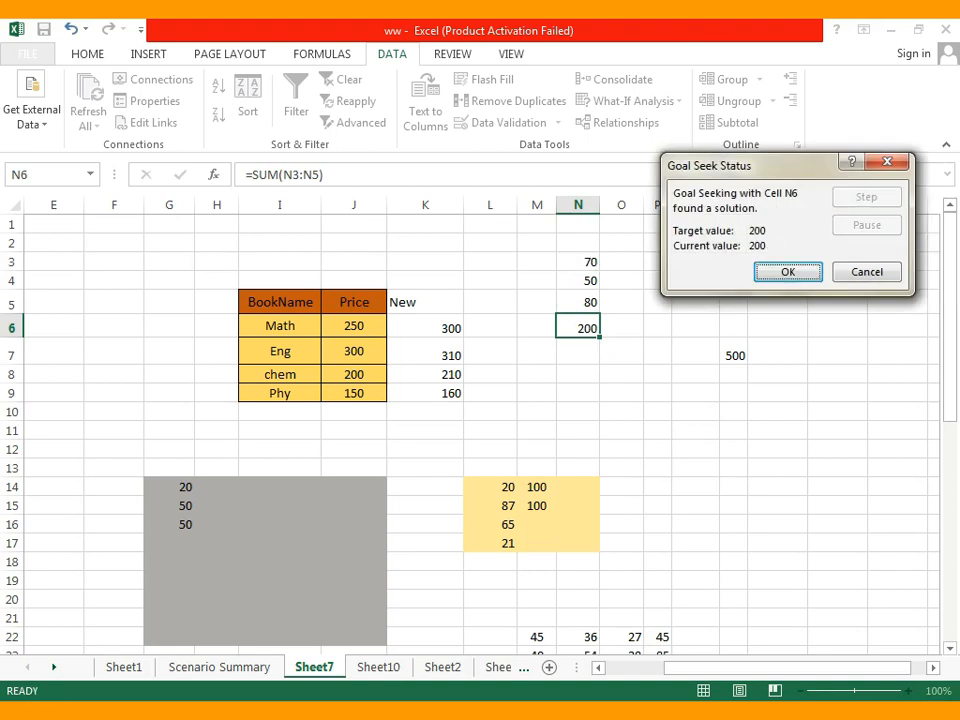
pyautogui.click(788, 272)
pyautogui.click(695, 393)
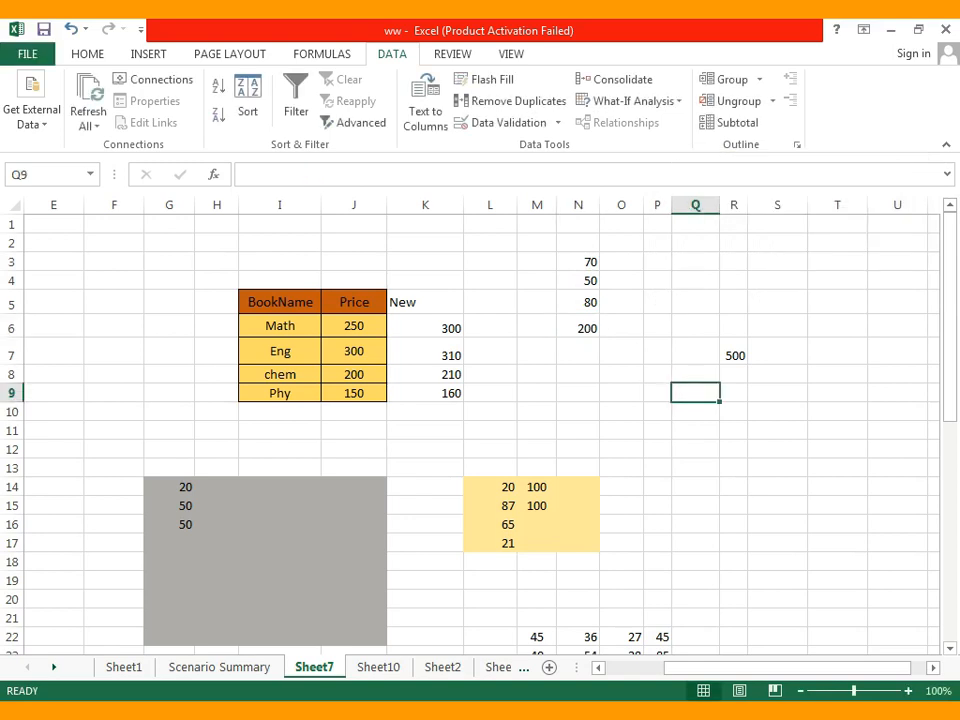
# Enter a person's first name in M3 and another in M4 as labels for the adjacent values.
pyautogui.click(537, 262)
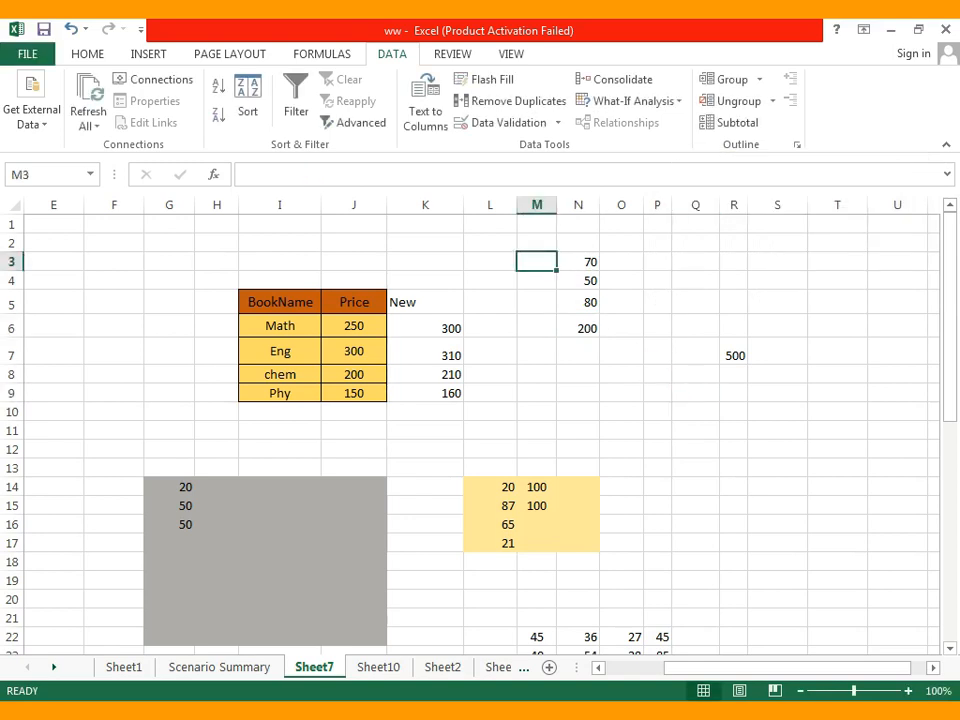
pyautogui.write('Raj')
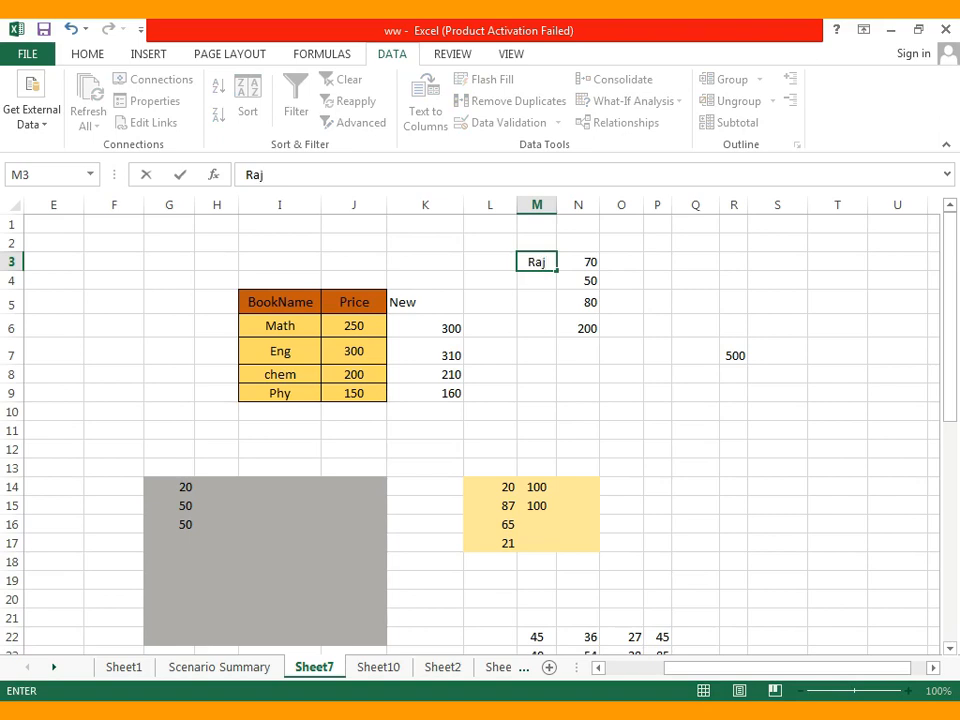
pyautogui.press('Return')
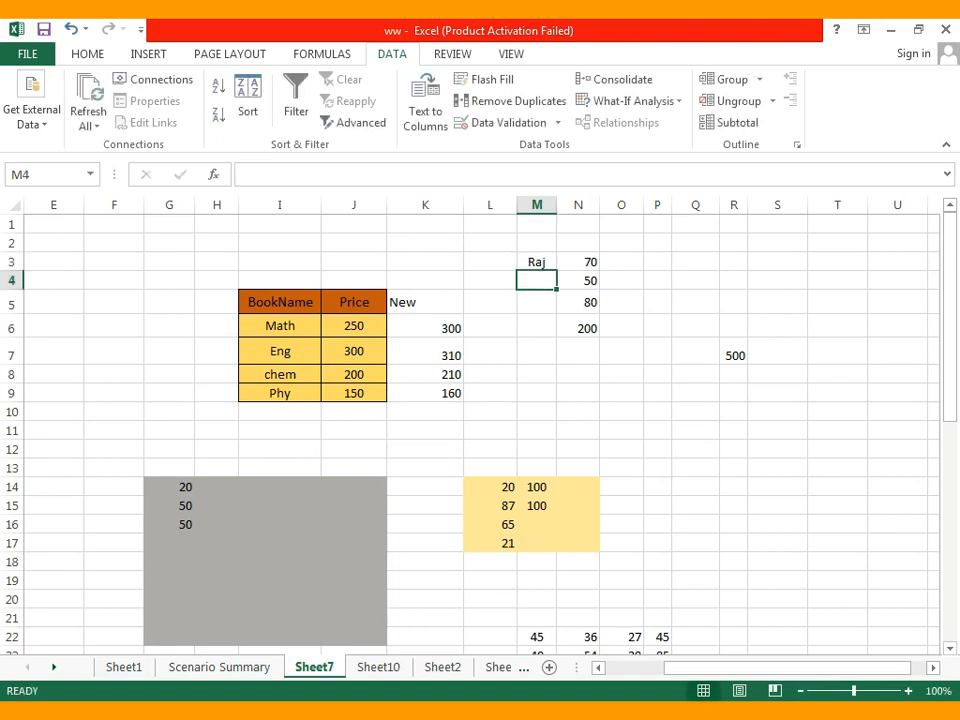
pyautogui.write('M')
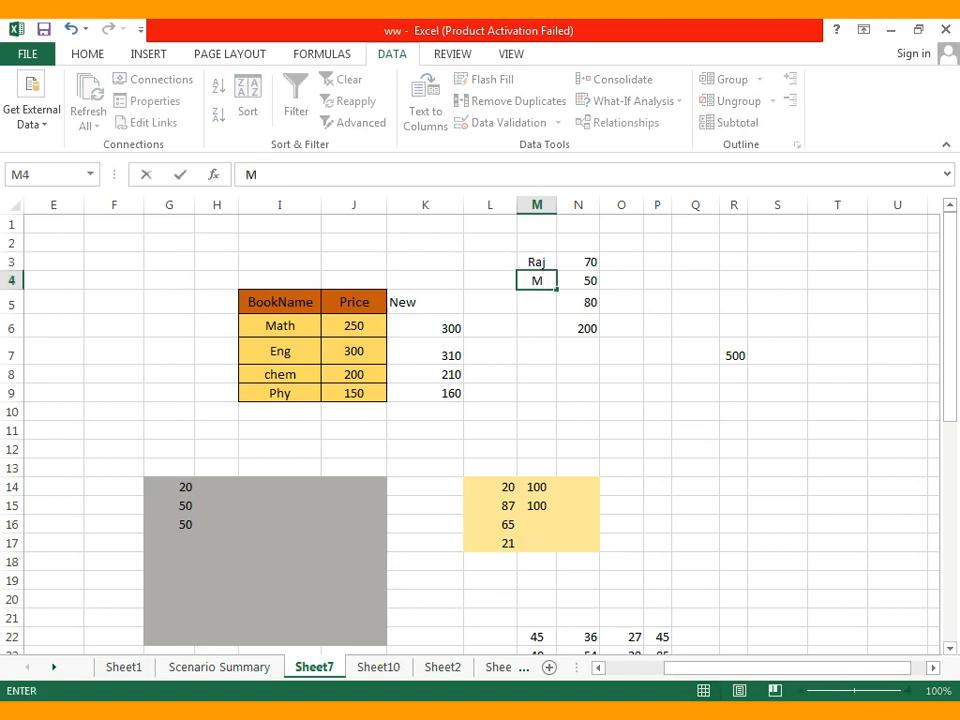
pyautogui.write('ohan')
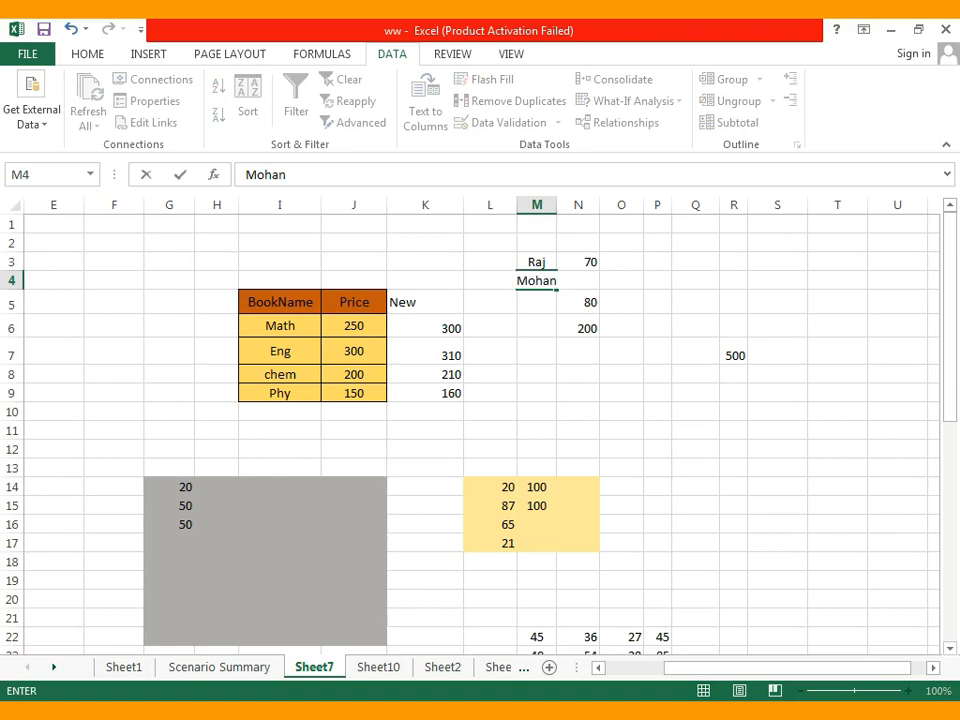
pyautogui.press('Return')
# Enter a third first name in M5 and the label "Total" in M6.
pyautogui.write('F\\G')
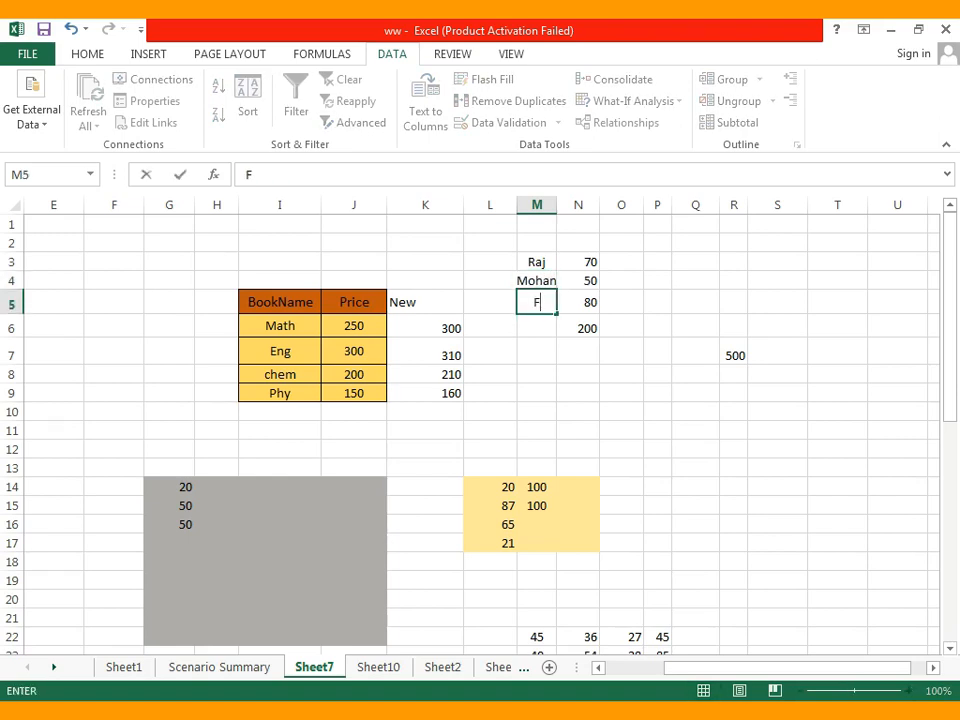
pyautogui.press('BackSpace')
pyautogui.press('BackSpace')
pyautogui.press('BackSpace')
pyautogui.write('Gopal')
pyautogui.press('Return')
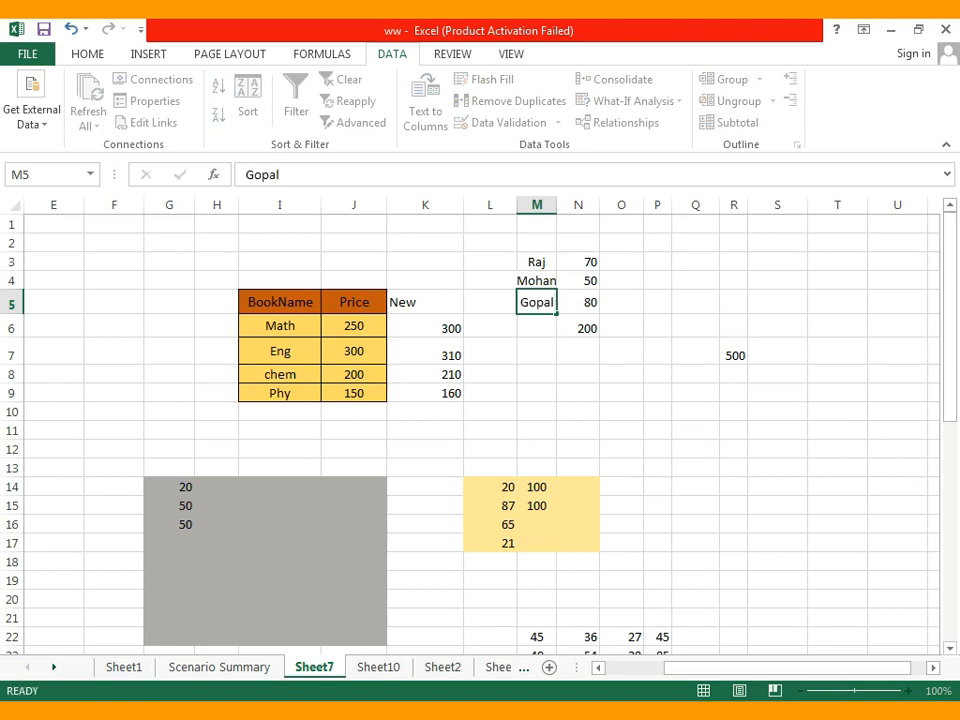
pyautogui.write('Total')
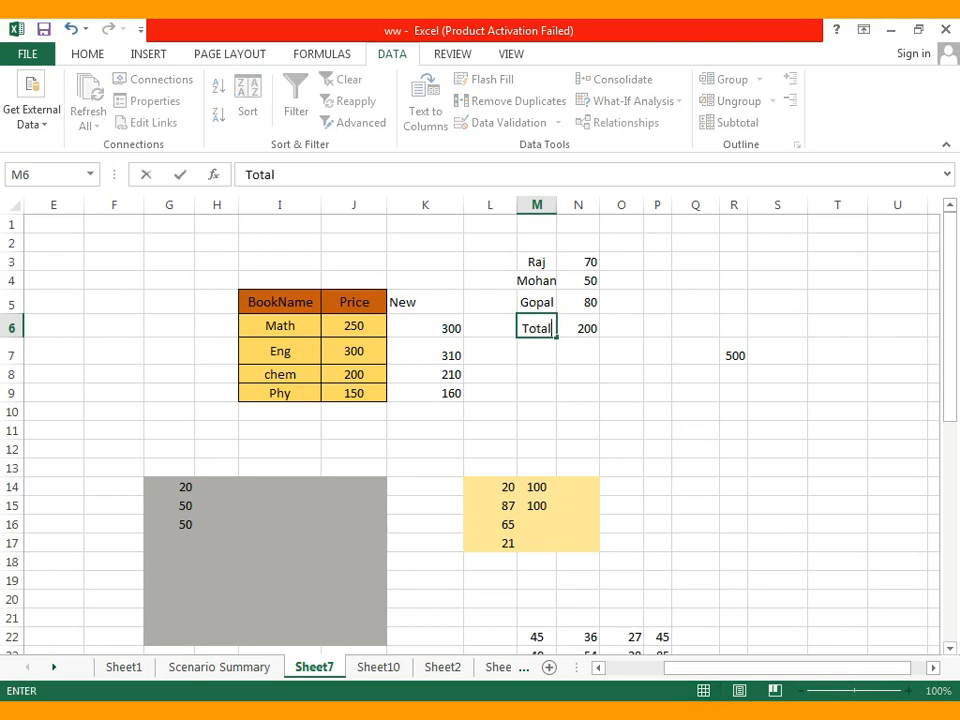
pyautogui.press('Return')
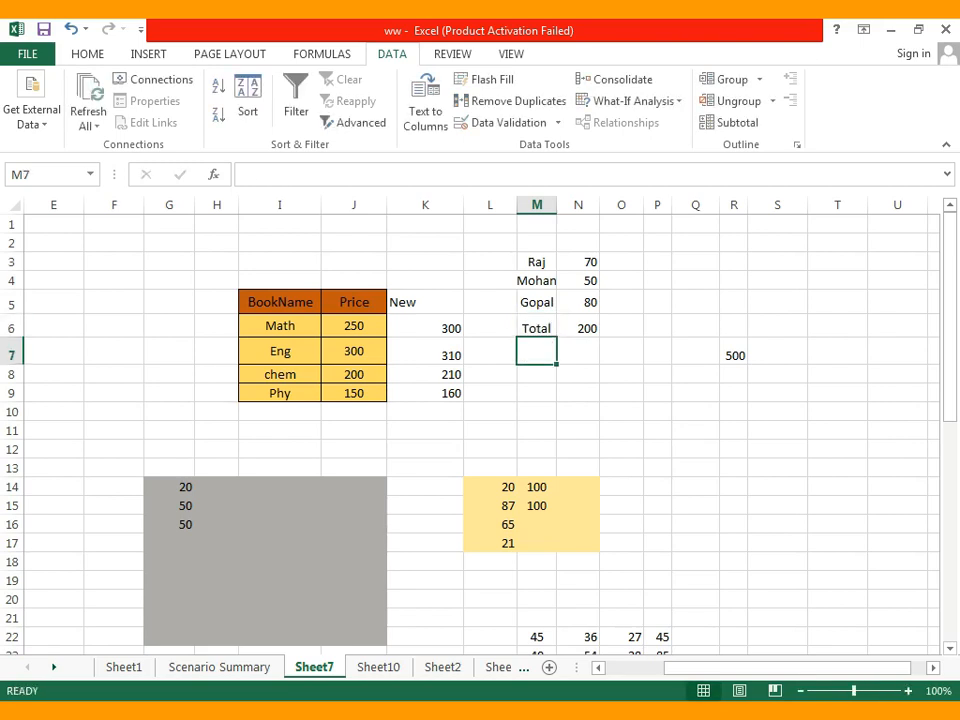
# Apply the light yellow fill colour to the small names-and-values table in M3:N6.
pyautogui.click(578, 328)
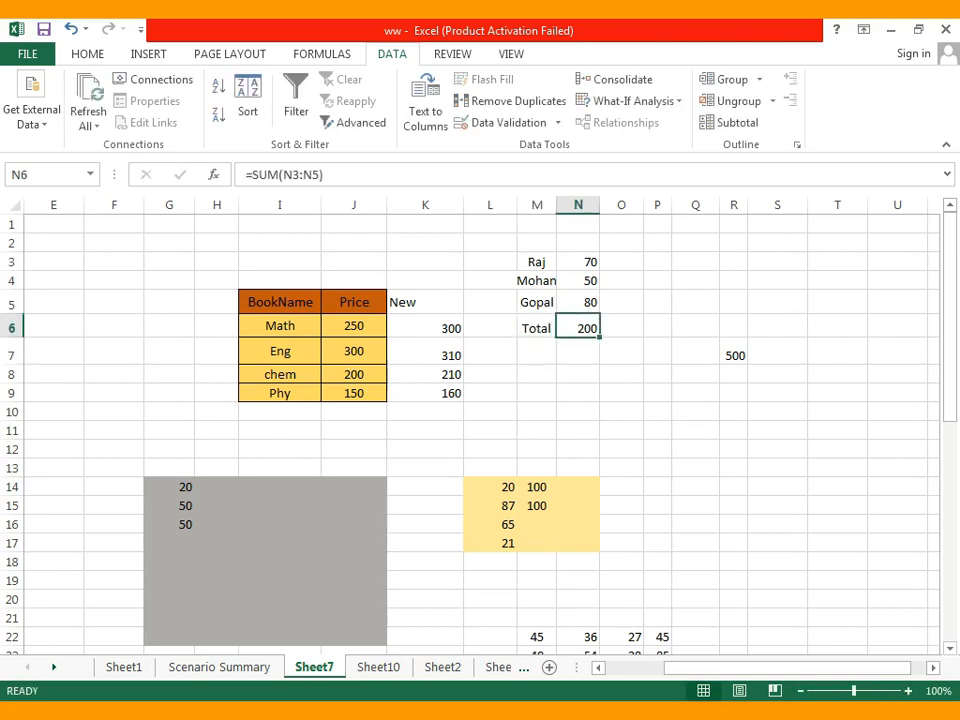
pyautogui.click(620, 393)
pyautogui.moveTo(537, 261); pyautogui.dragTo(580, 328)
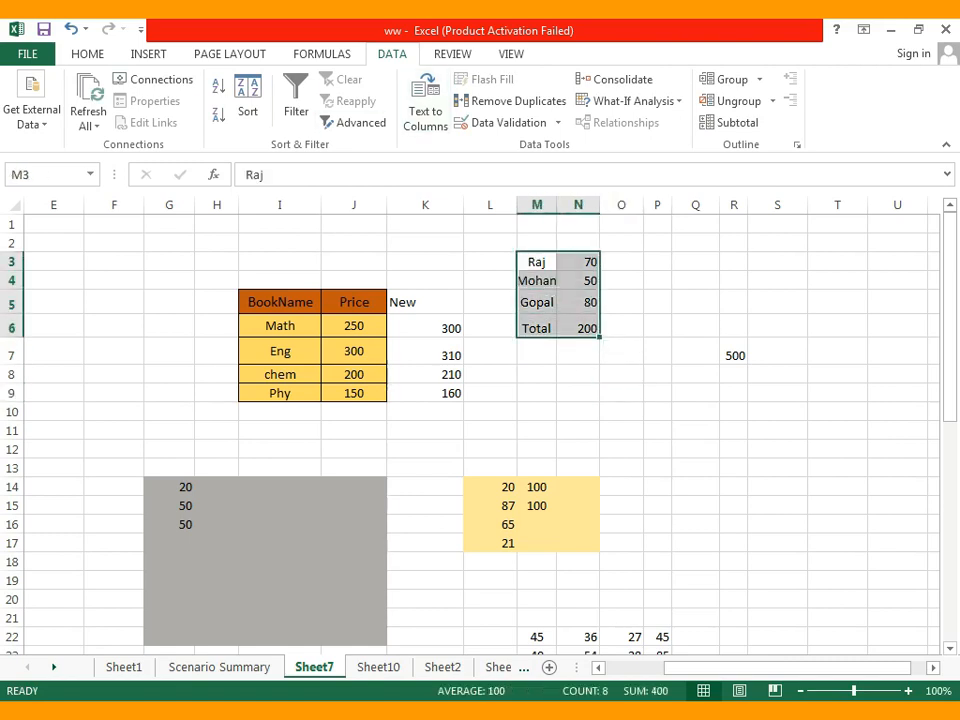
pyautogui.click(87, 54)
pyautogui.click(217, 115)
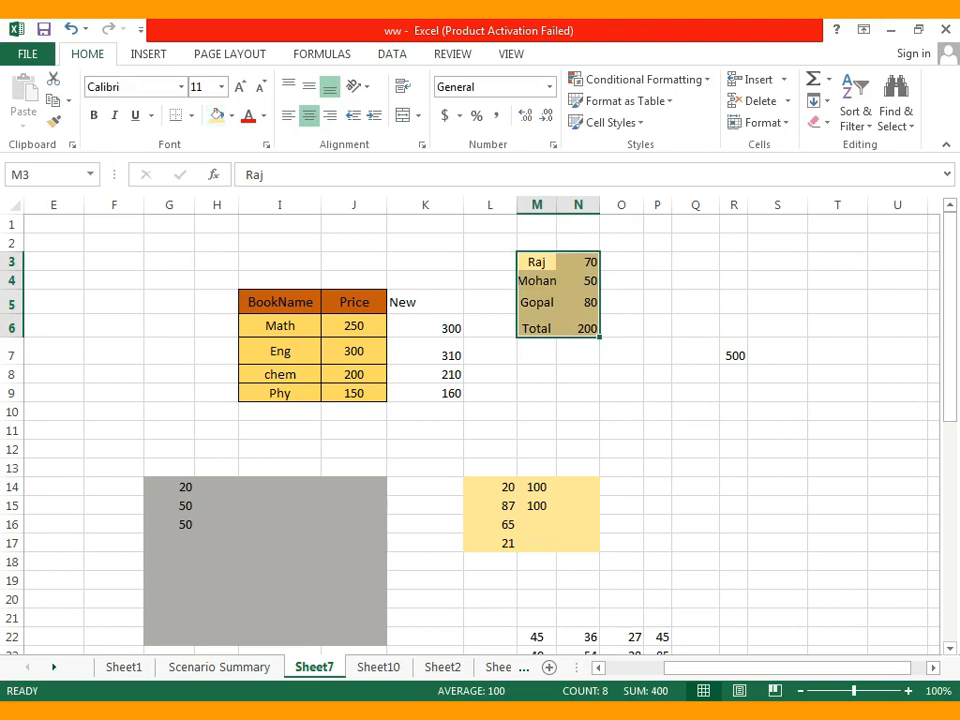
pyautogui.click(578, 374)
# Left-align the contents of M3:N6 and select the total in N6.
pyautogui.moveTo(537, 262); pyautogui.dragTo(580, 328)
pyautogui.click(288, 116)
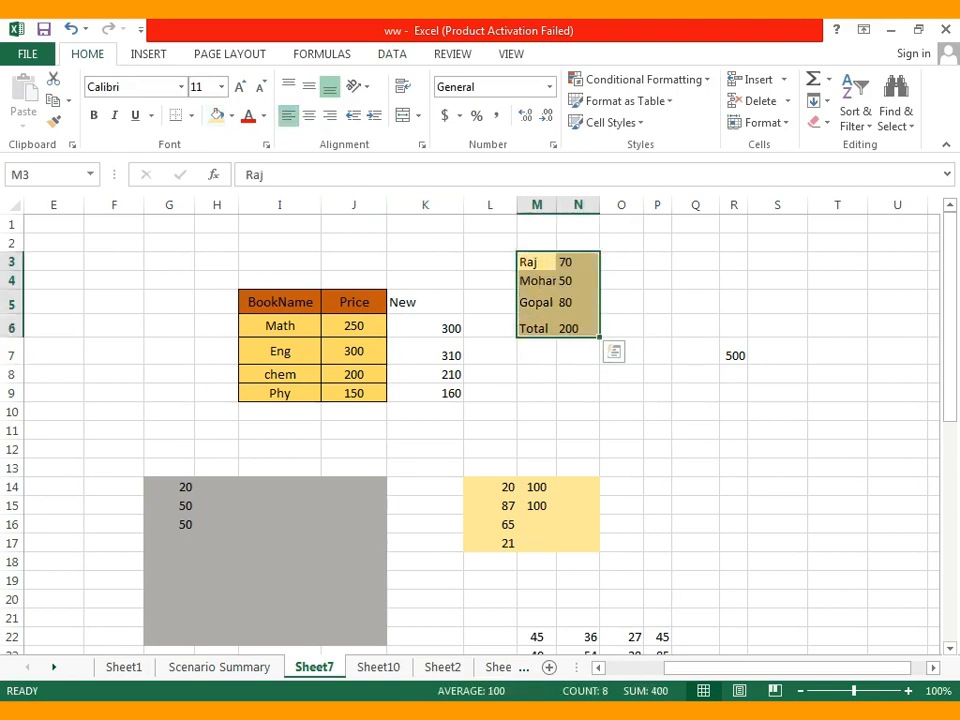
pyautogui.click(578, 393)
pyautogui.moveTo(537, 262); pyautogui.dragTo(580, 328)
pyautogui.click(578, 374)
pyautogui.click(578, 328)
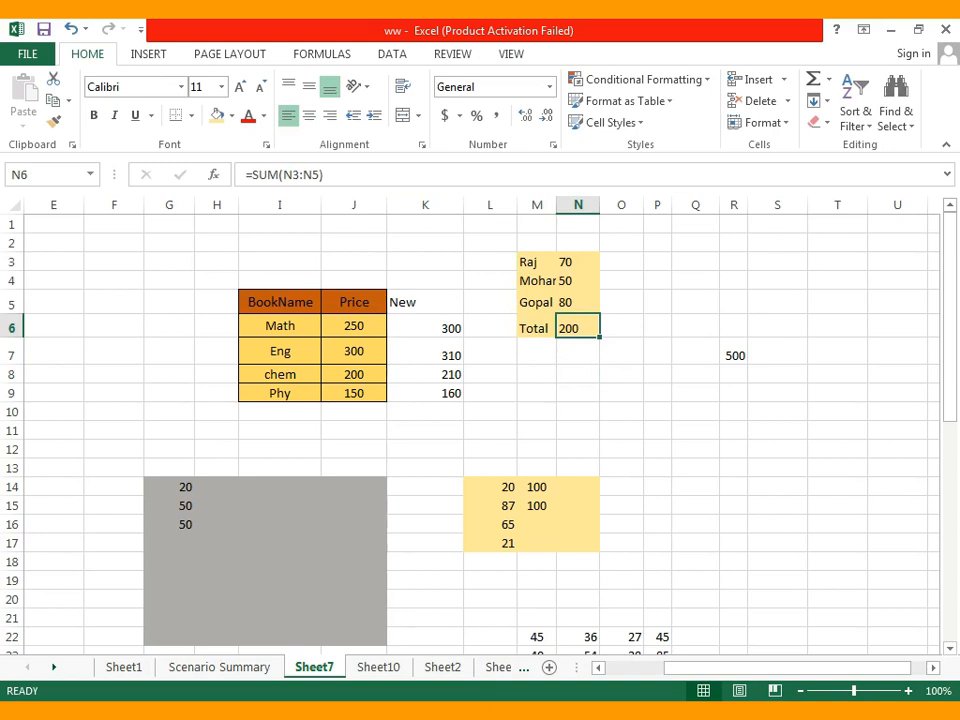
# Run Goal Seek on the total in N6 with a target of 300 by changing cell N4, and keep the solution.
pyautogui.click(392, 53)
pyautogui.click(633, 101)
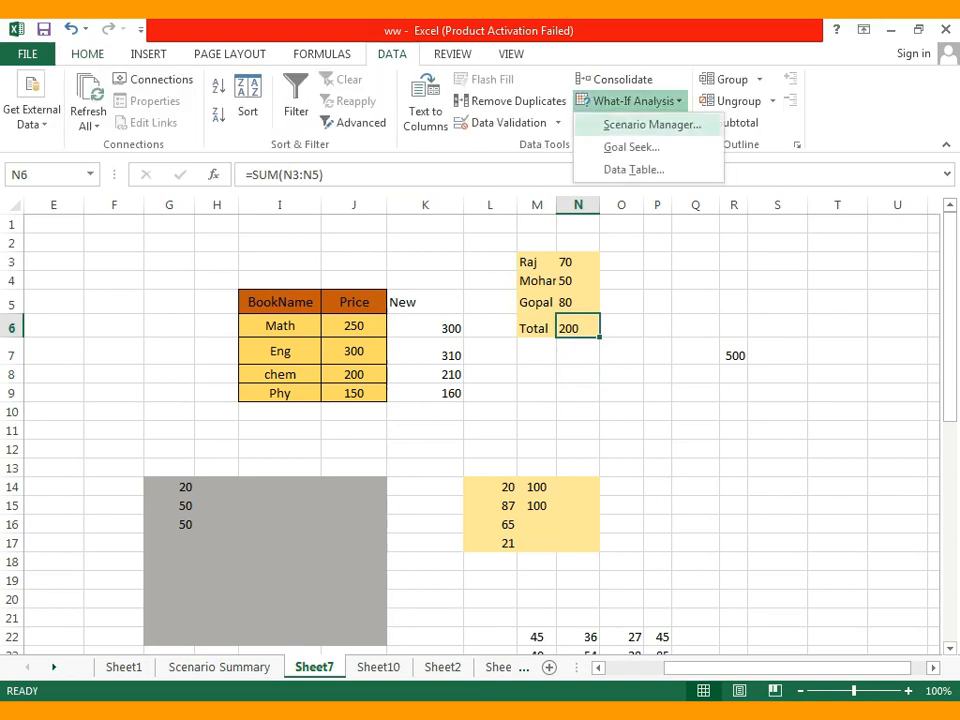
pyautogui.click(628, 146)
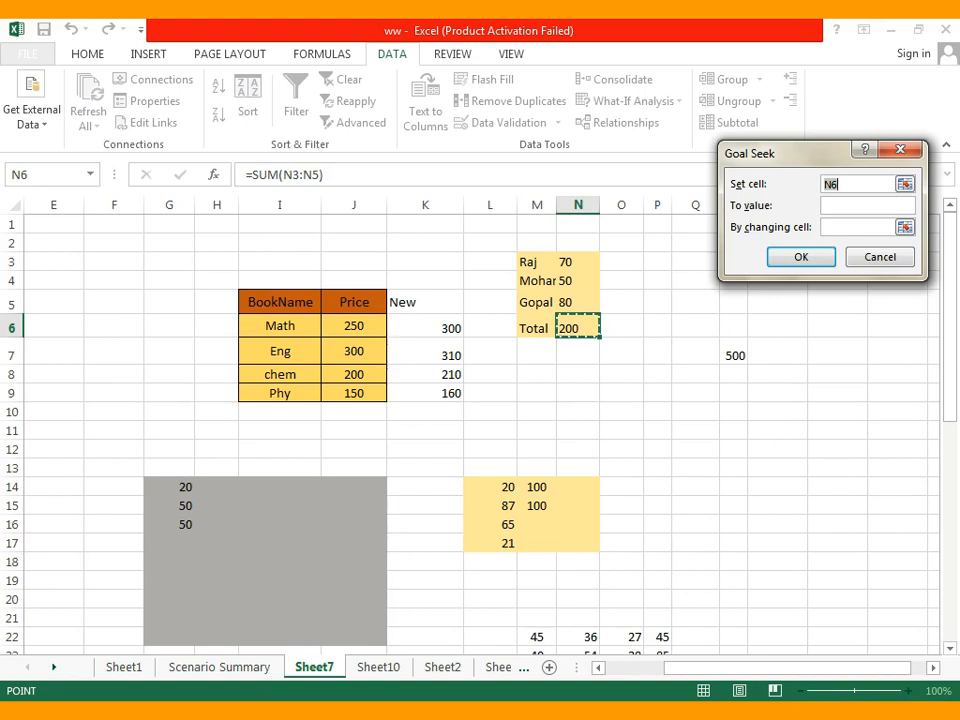
pyautogui.click(866, 206)
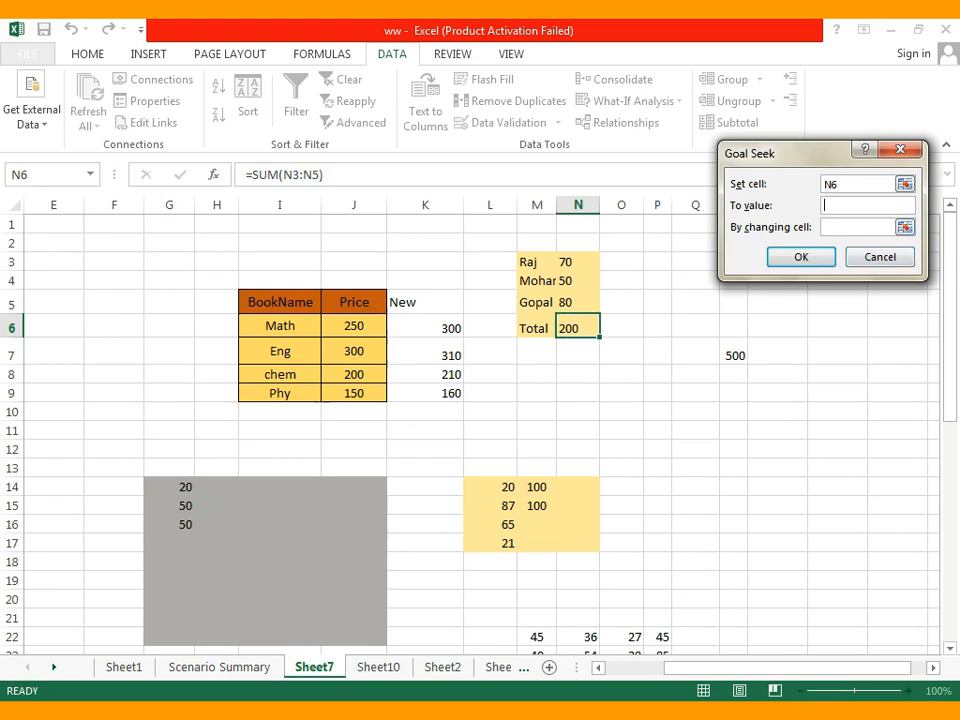
pyautogui.write('300')
pyautogui.click(857, 227)
pyautogui.click(578, 281)
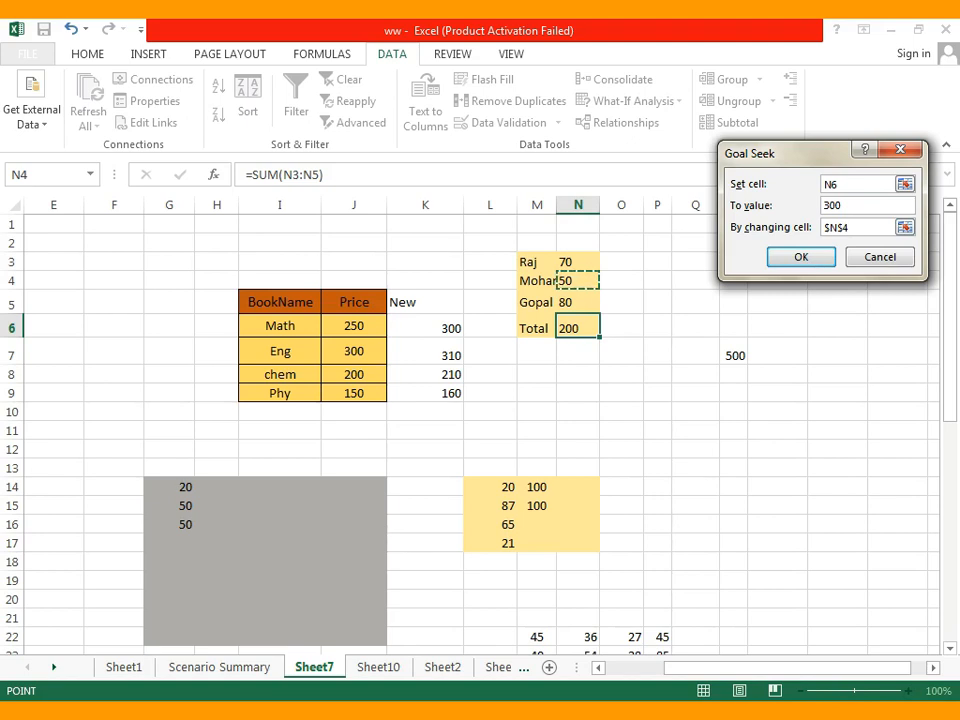
pyautogui.press('Return')
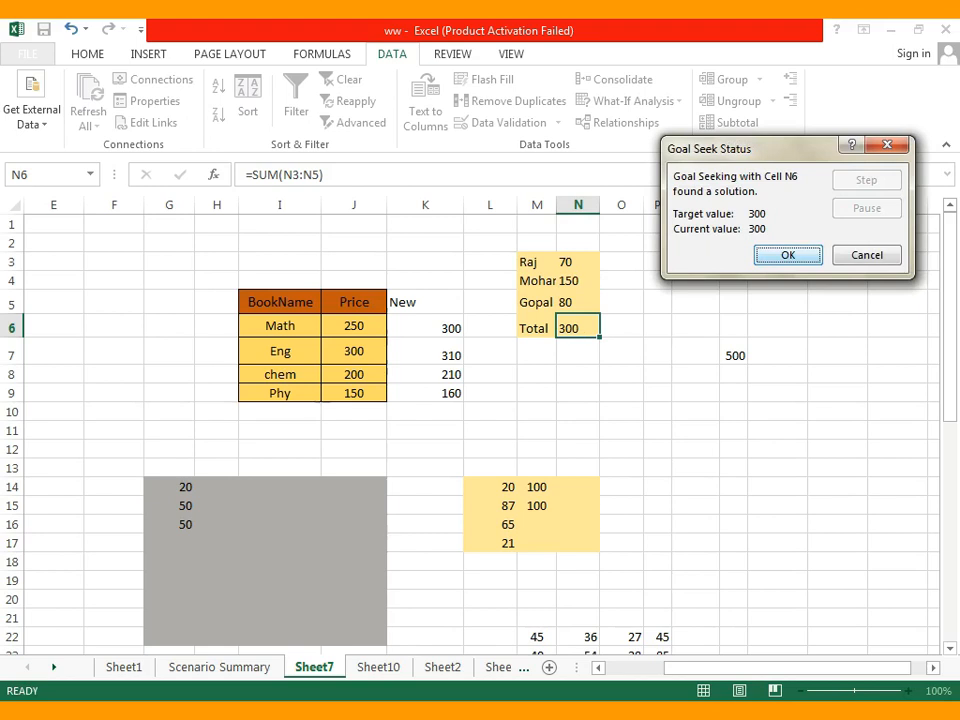
pyautogui.click(788, 255)
pyautogui.click(695, 430)
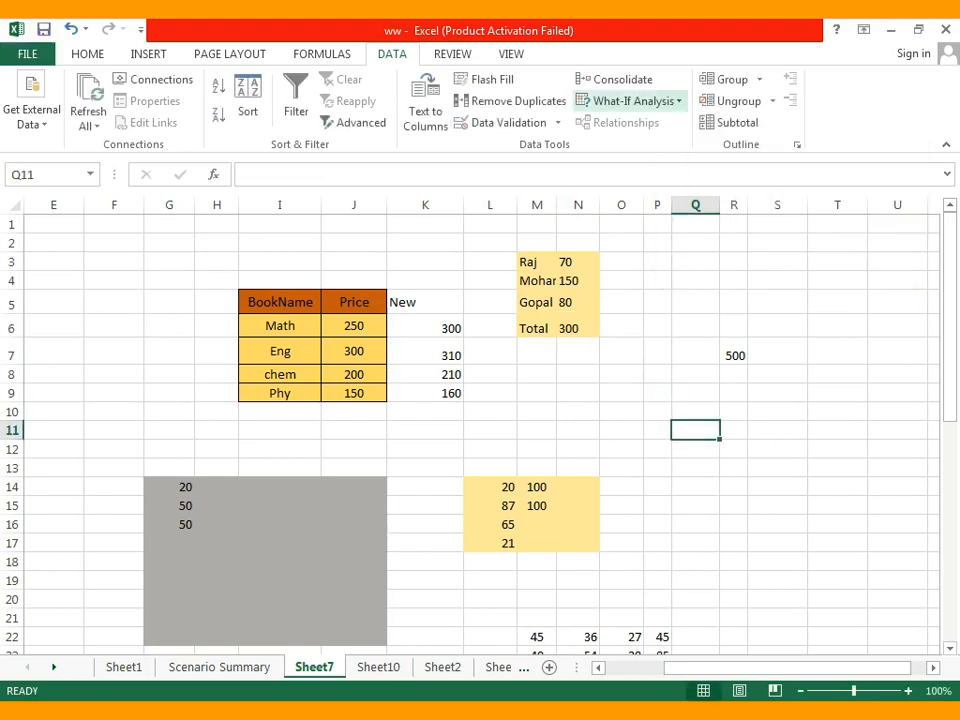
pyautogui.click(633, 100)
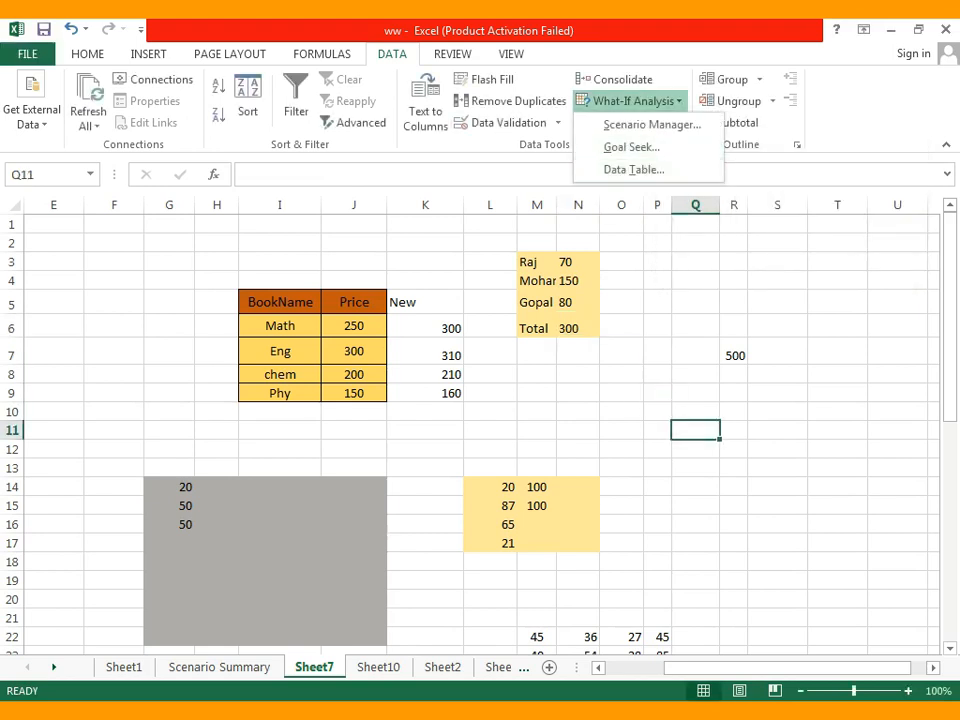
pyautogui.press('Escape')
pyautogui.click(760, 79)
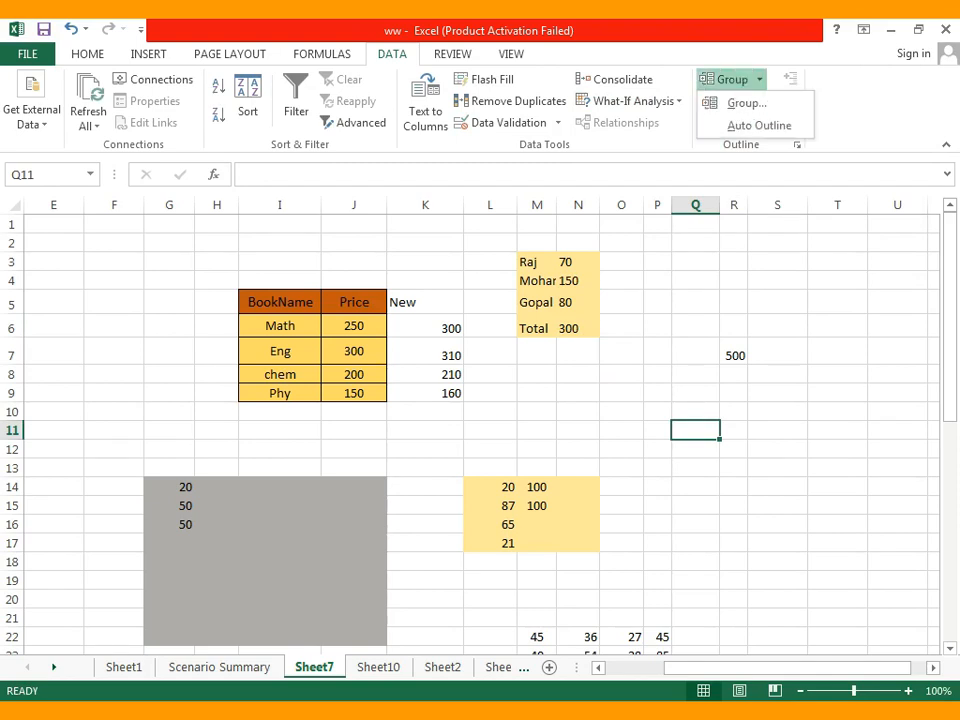
pyautogui.click(759, 125)
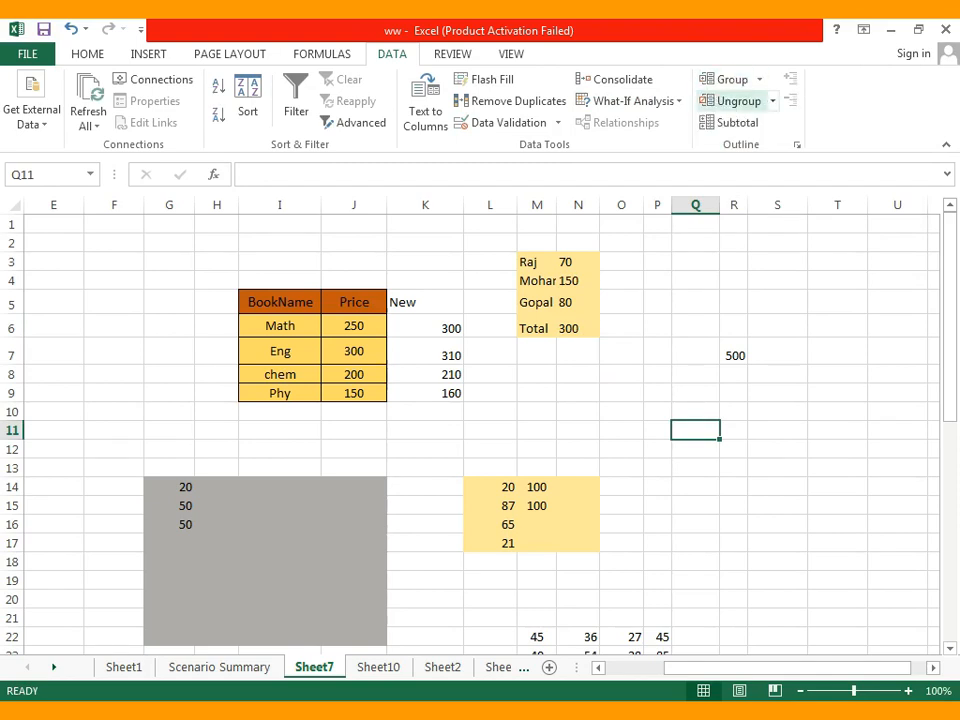
pyautogui.click(772, 101)
pyautogui.click(772, 101)
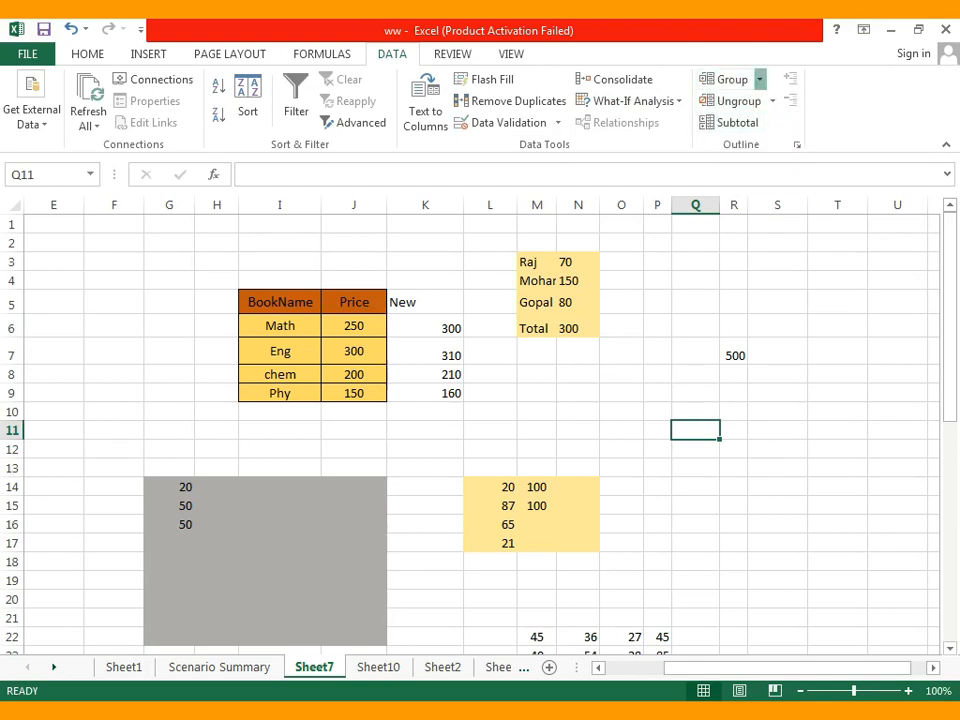
pyautogui.click(760, 79)
pyautogui.press('Escape')
pyautogui.click(760, 80)
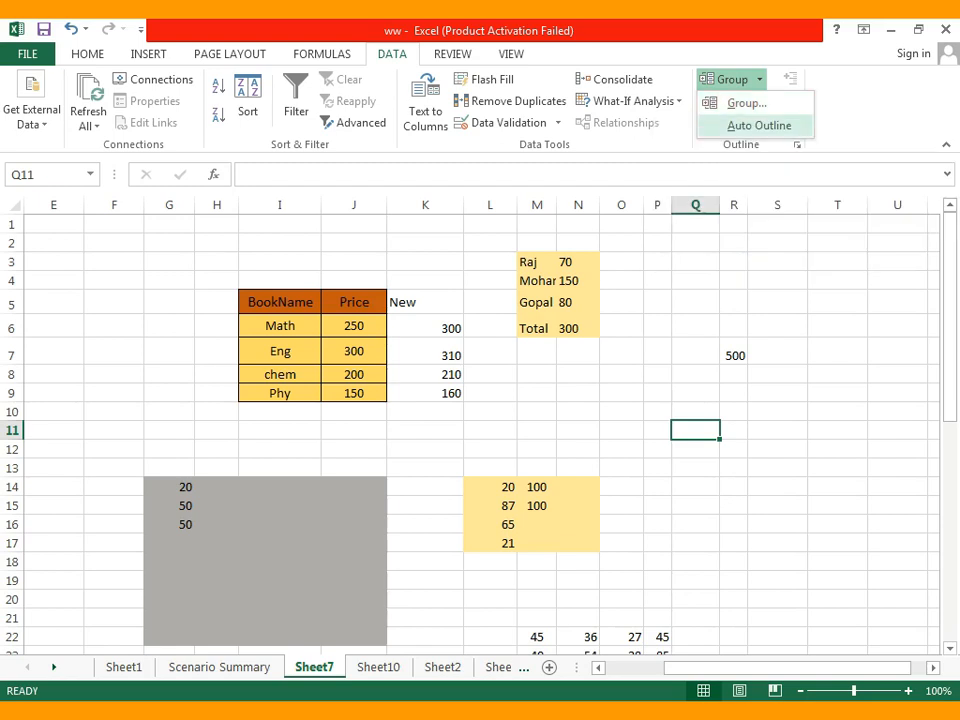
pyautogui.click(760, 80)
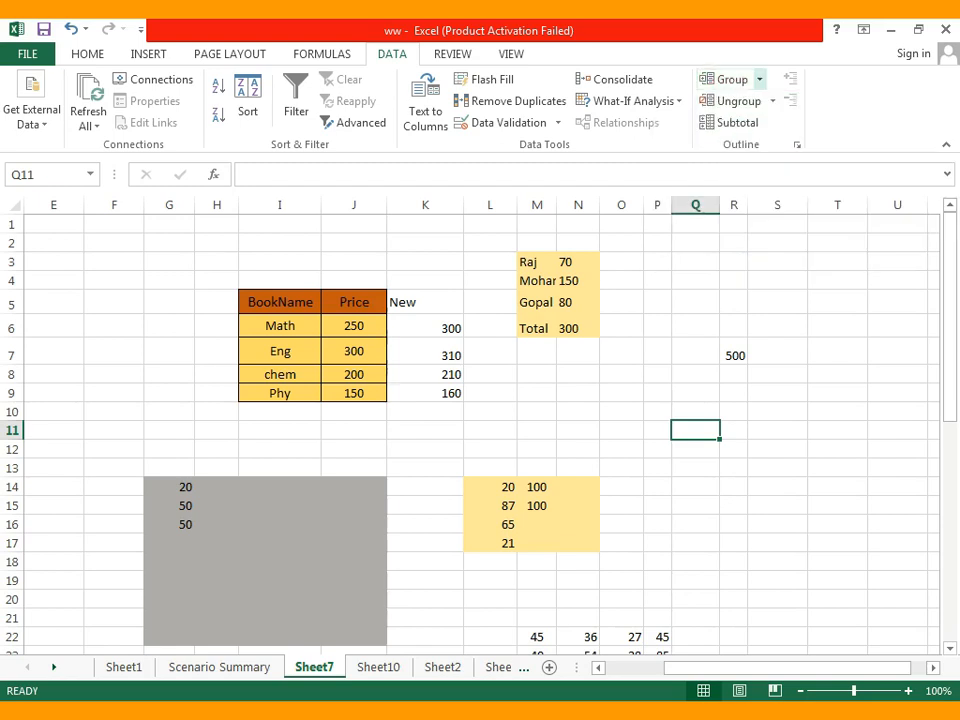
pyautogui.click(760, 79)
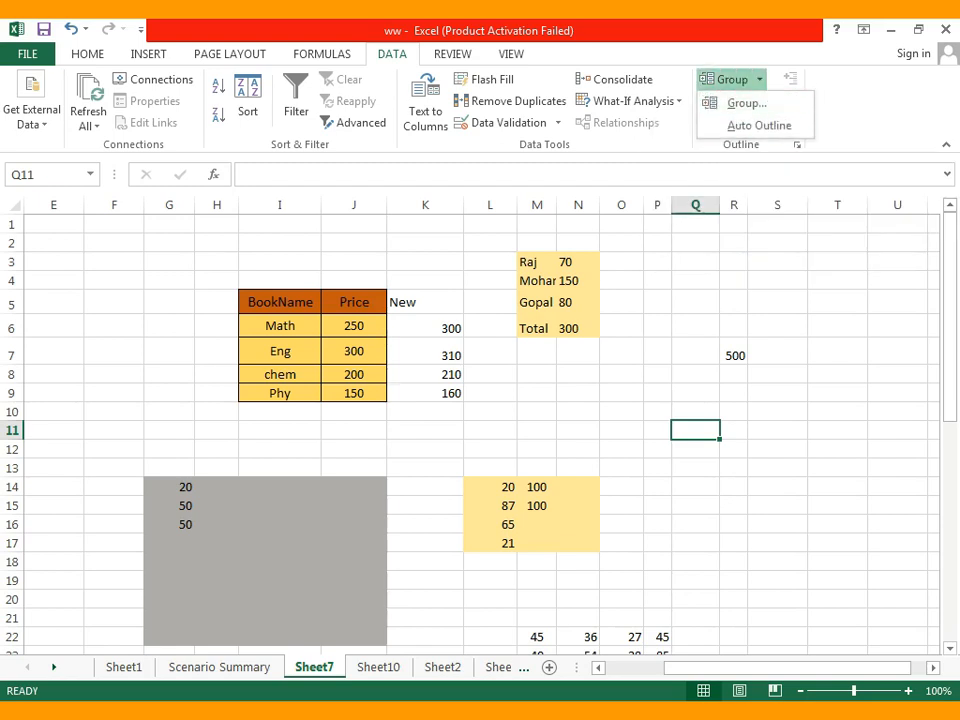
pyautogui.press('Escape')
pyautogui.scroll(-4, 480, 430)
pyautogui.scroll(3, 480, 430)
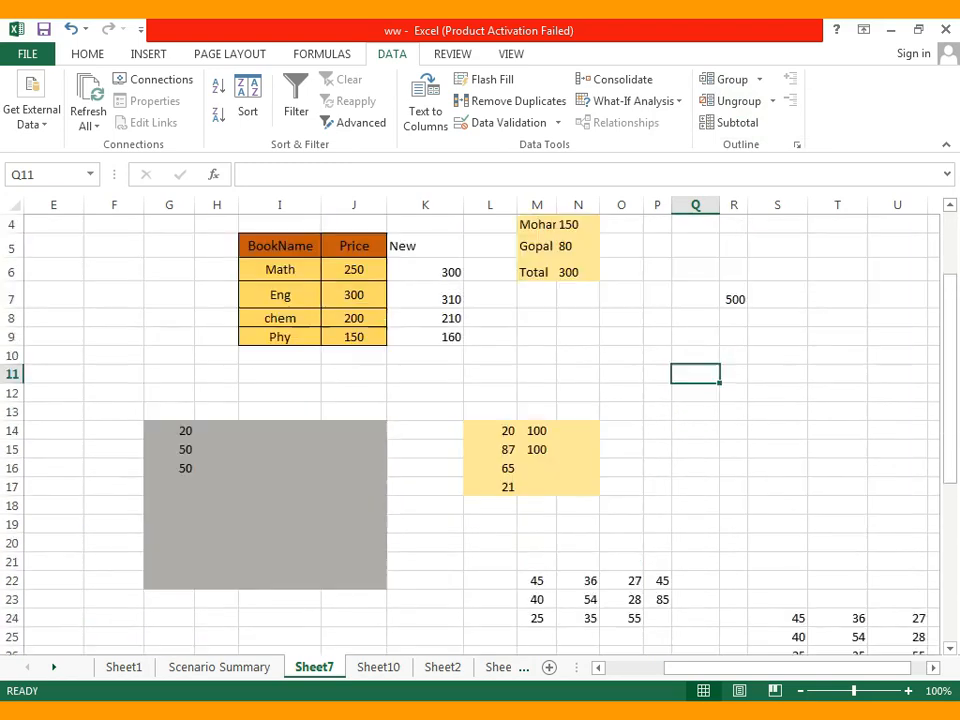
pyautogui.scroll(1, 480, 430)
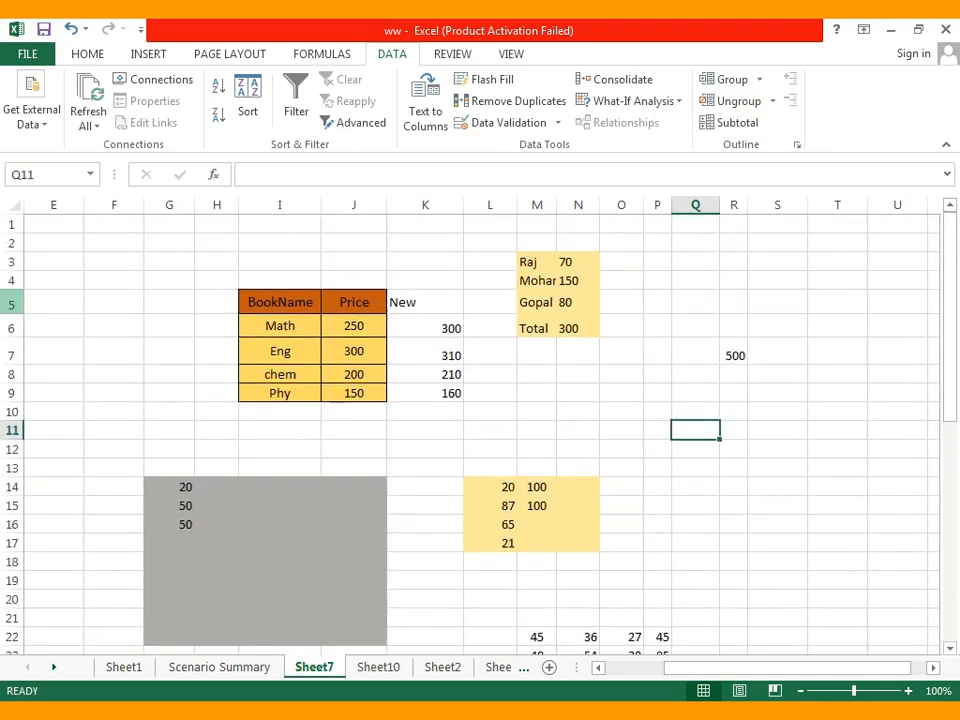
# Group the rows of the BookName and Price table in I5:J9.
pyautogui.moveTo(280, 302); pyautogui.dragTo(353, 393)
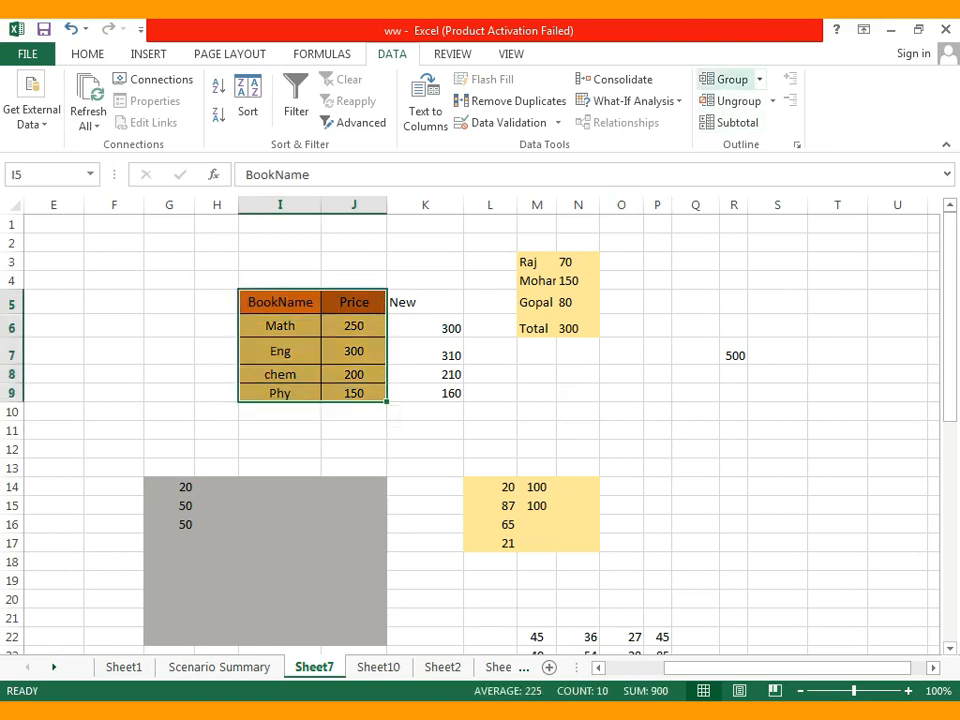
pyautogui.click(759, 79)
pyautogui.click(746, 103)
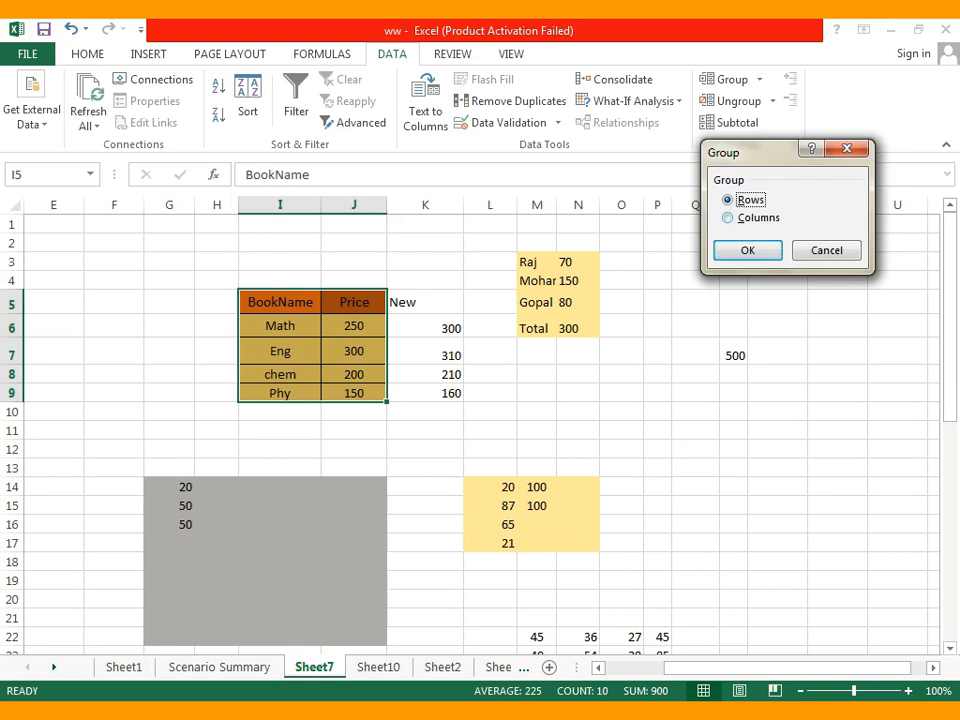
pyautogui.press('Return')
pyautogui.moveTo(618, 374); pyautogui.dragTo(617, 390)
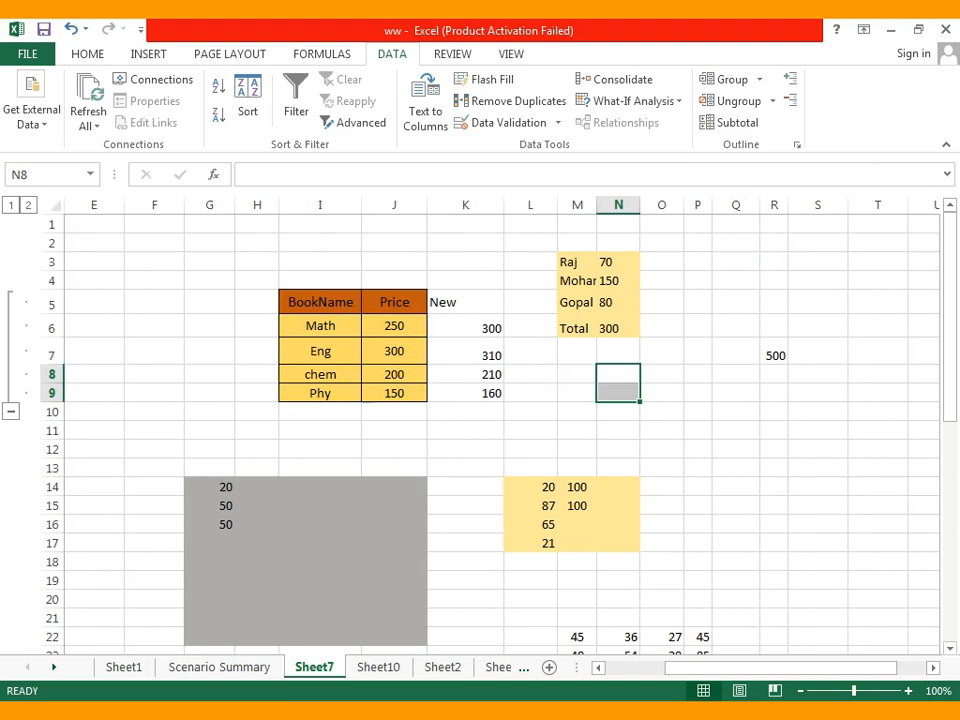
# Collapse and expand the group of rows 5 to 9 twice.
pyautogui.click(11, 411)
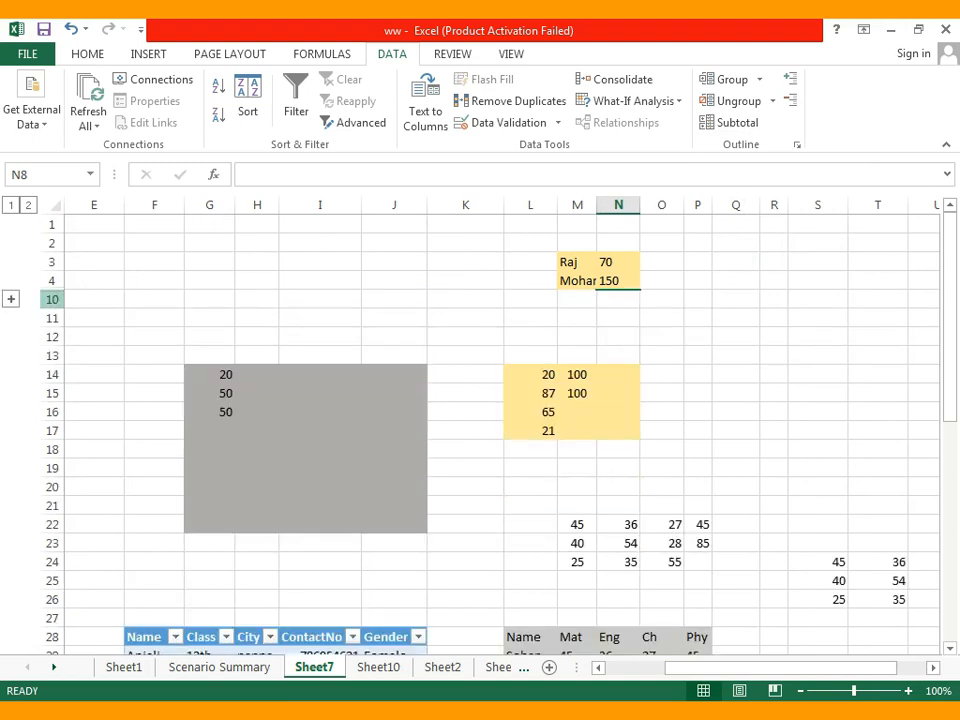
pyautogui.scroll(-3, 502, 430)
pyautogui.scroll(3, 502, 430)
pyautogui.click(11, 299)
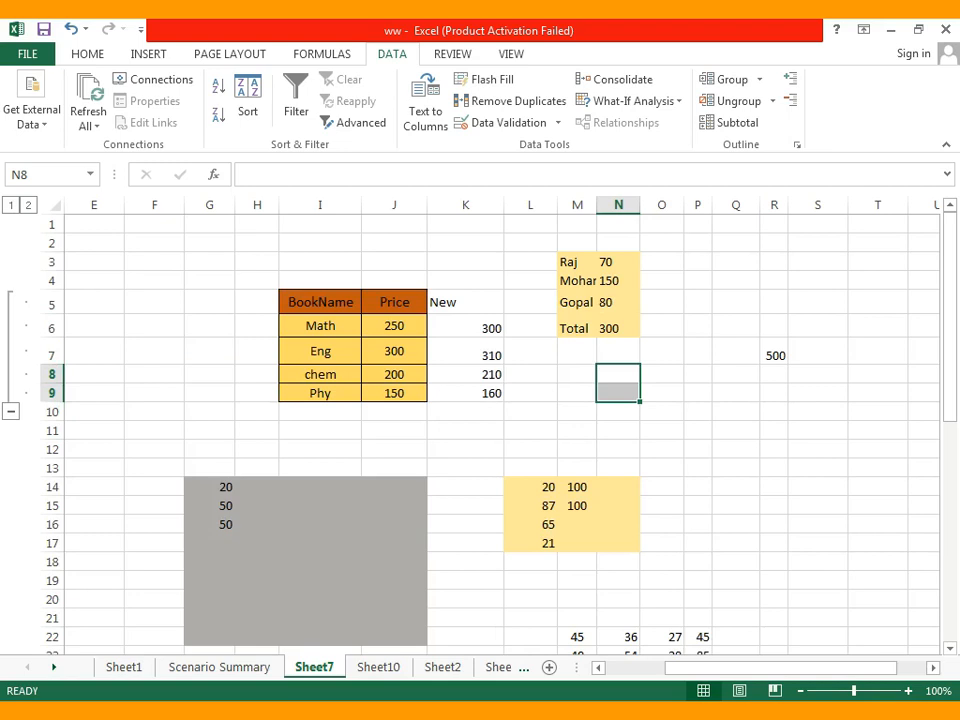
pyautogui.click(10, 411)
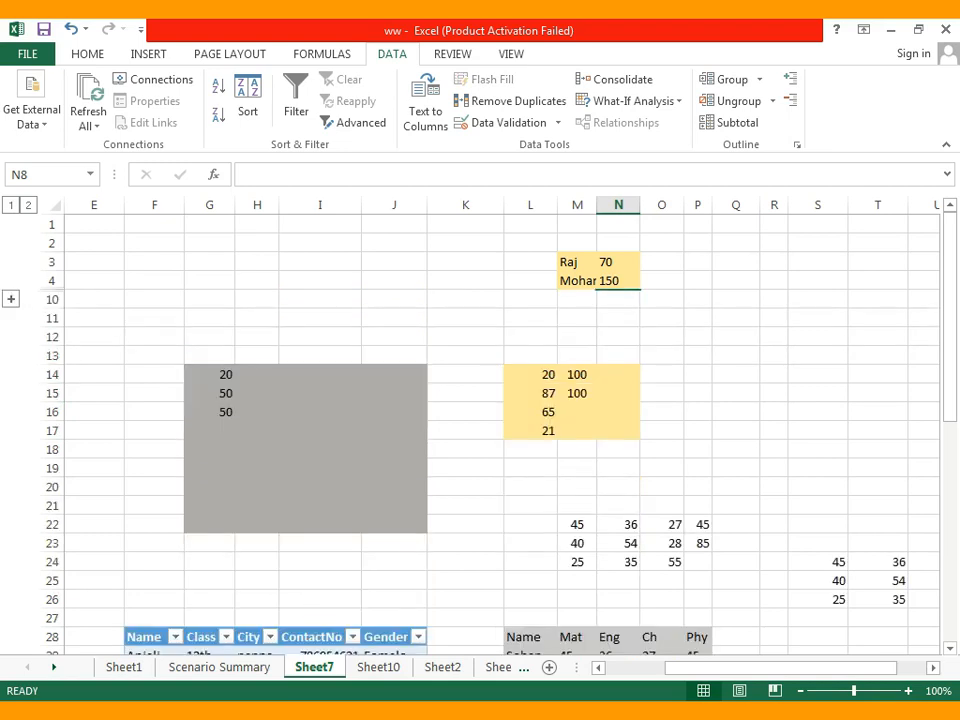
pyautogui.click(10, 298)
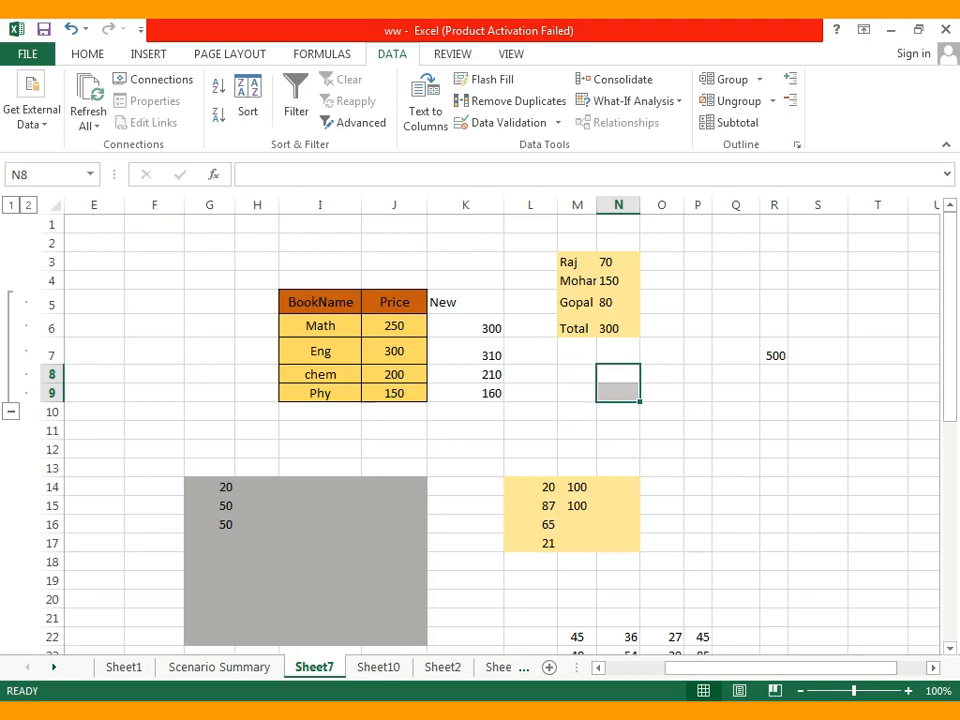
# Group the columns of the book table in I5:J9, and collapse and expand the column group once.
pyautogui.moveTo(320, 302); pyautogui.dragTo(394, 393)
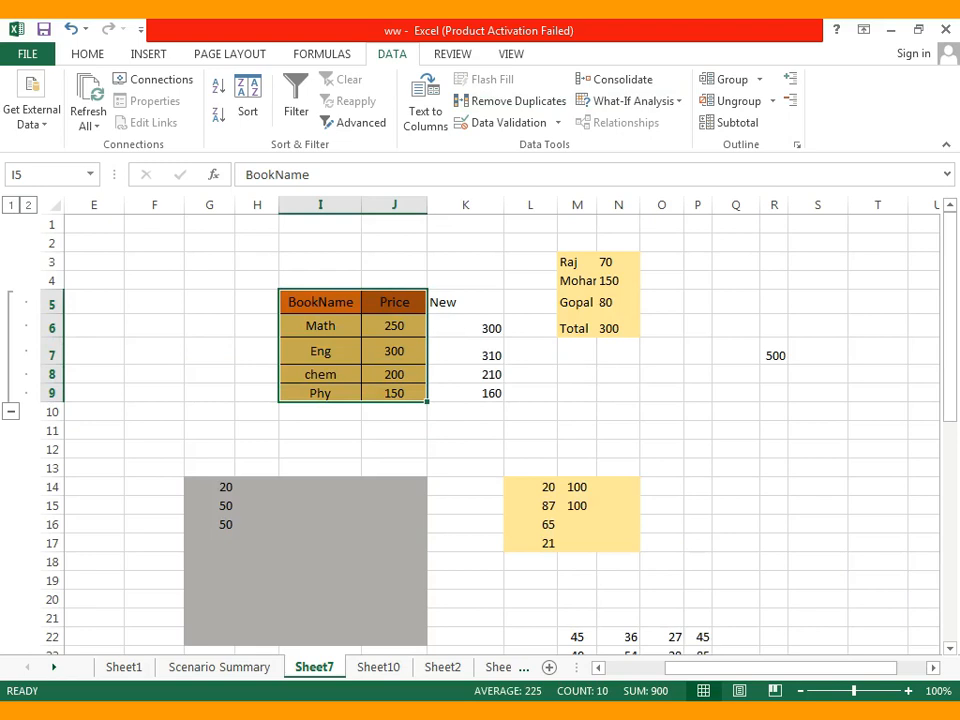
pyautogui.click(759, 79)
pyautogui.click(746, 101)
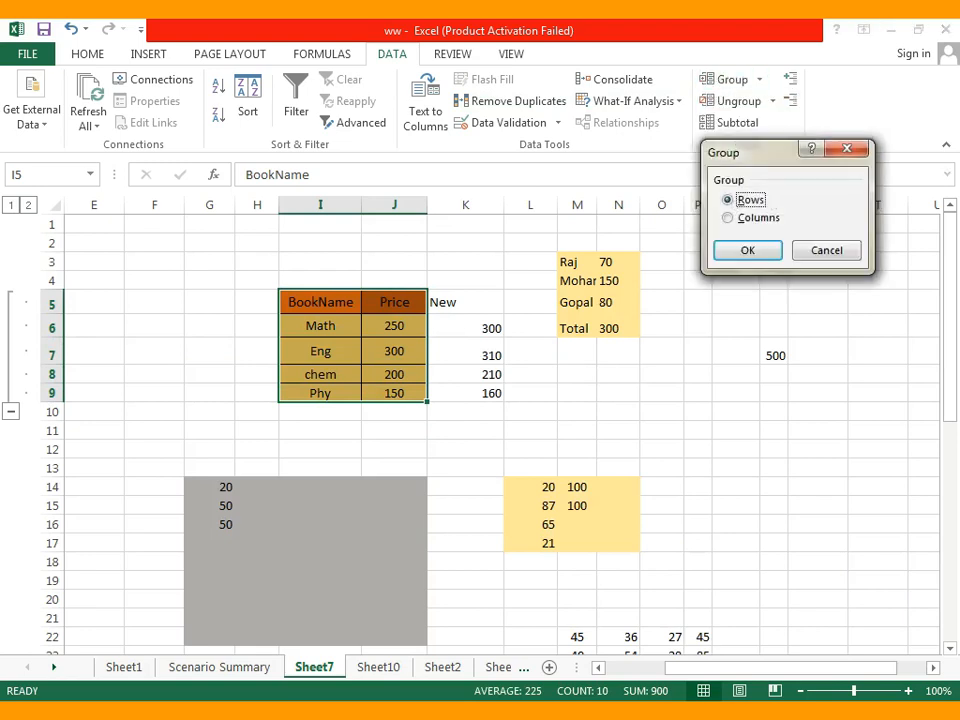
pyautogui.click(757, 218)
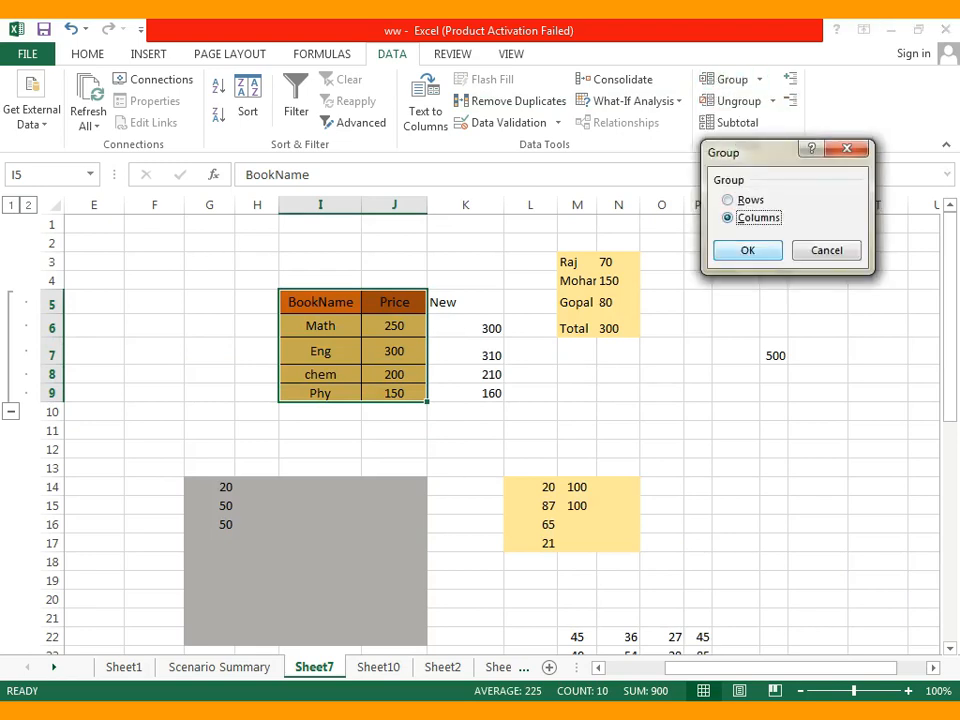
pyautogui.click(748, 250)
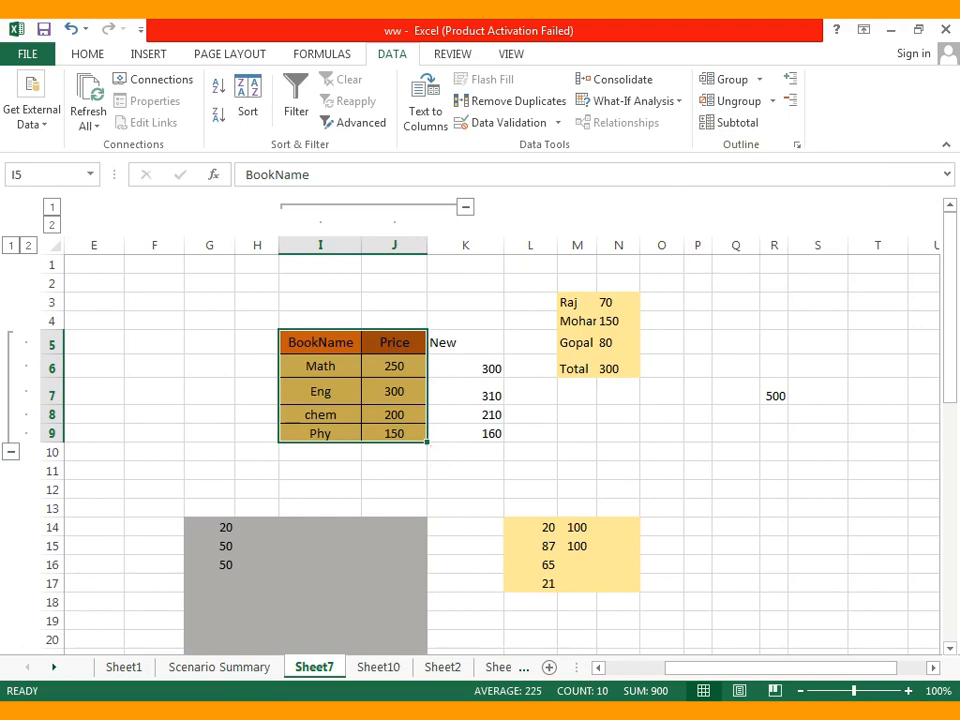
pyautogui.click(465, 207)
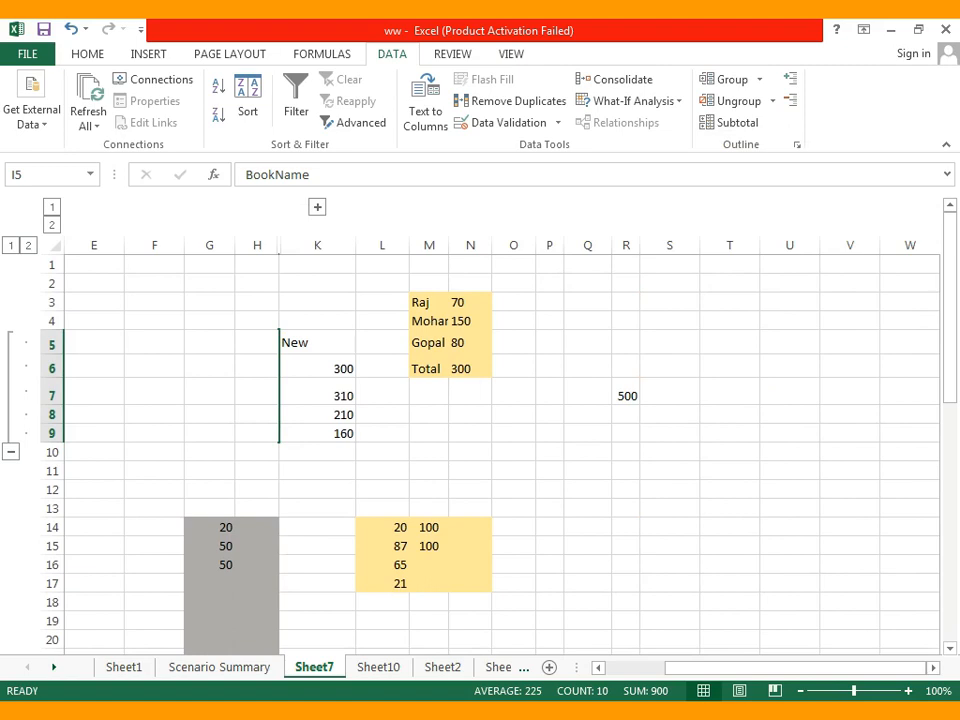
pyautogui.click(317, 207)
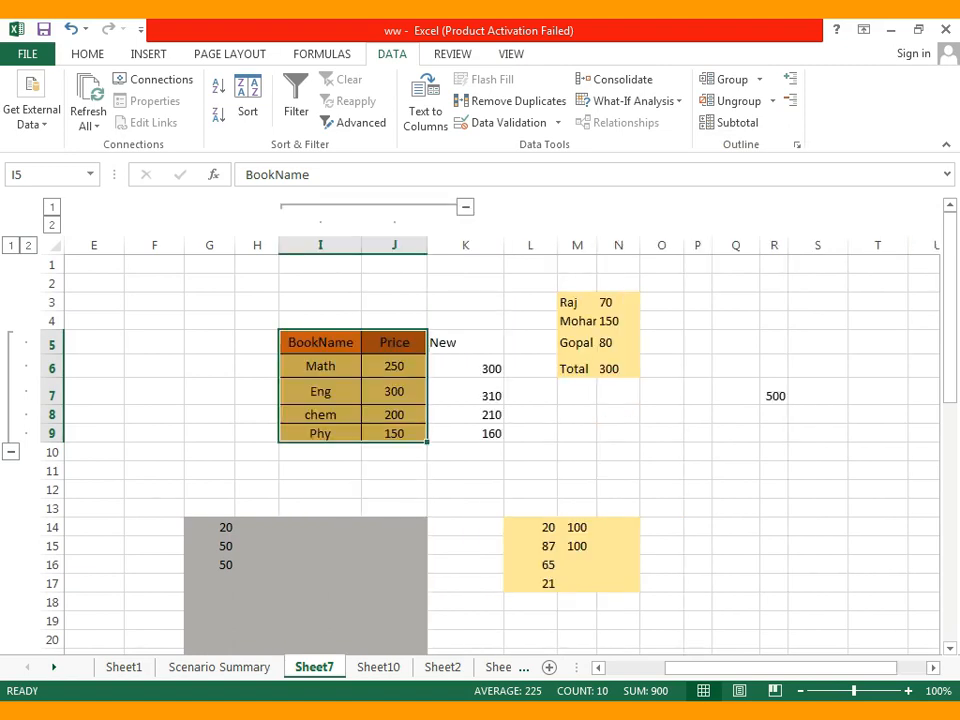
# Ungroup both the rows and the columns of the book table in I5:J9.
pyautogui.click(772, 101)
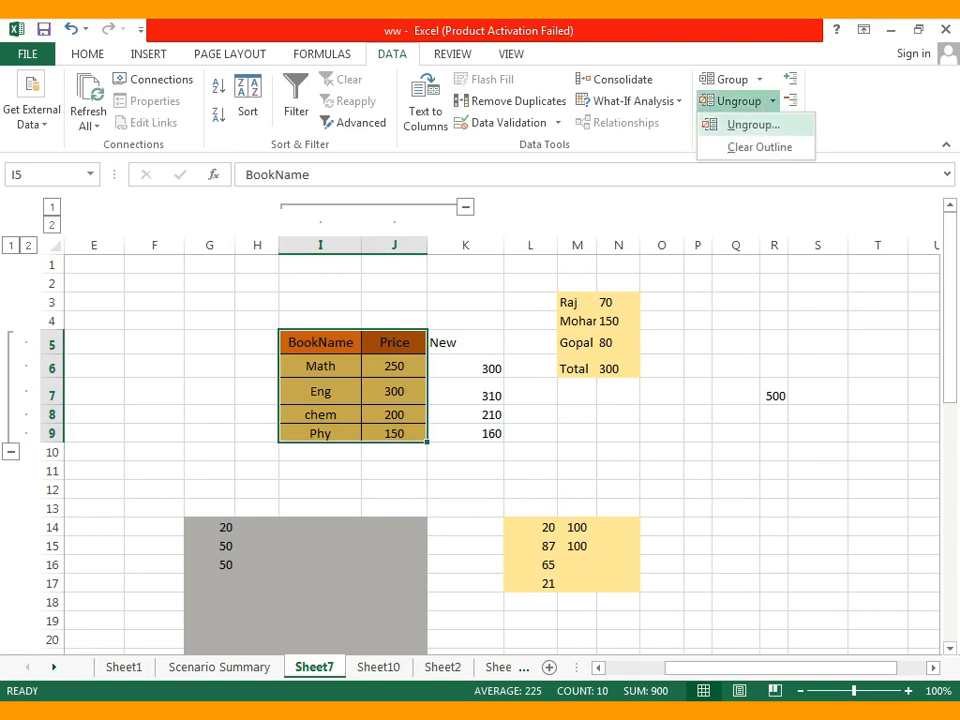
pyautogui.click(752, 124)
pyautogui.press('Return')
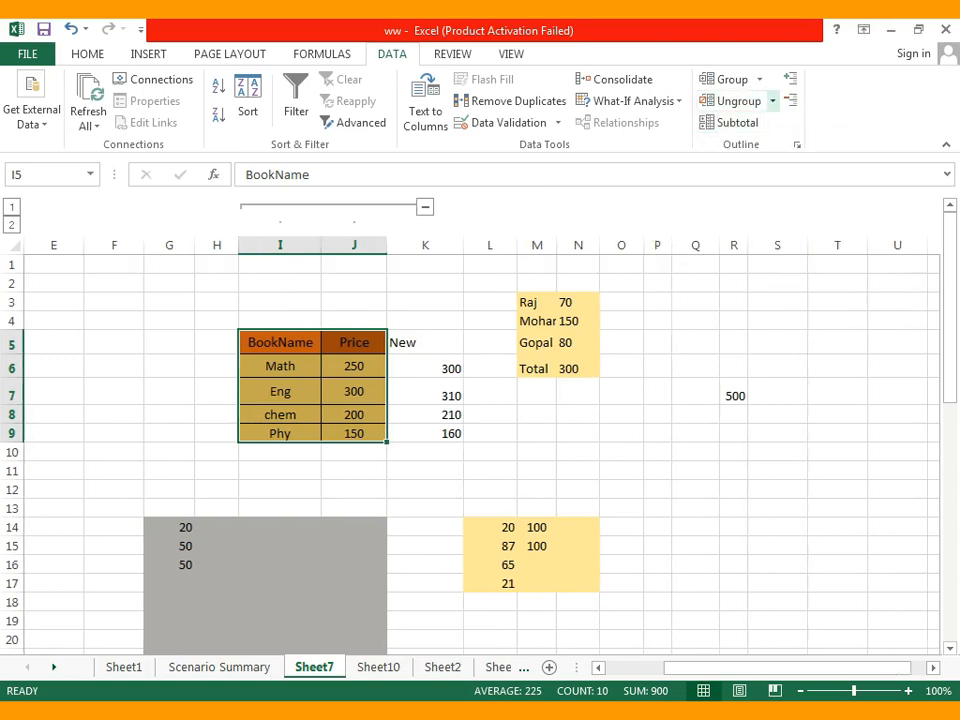
pyautogui.click(772, 101)
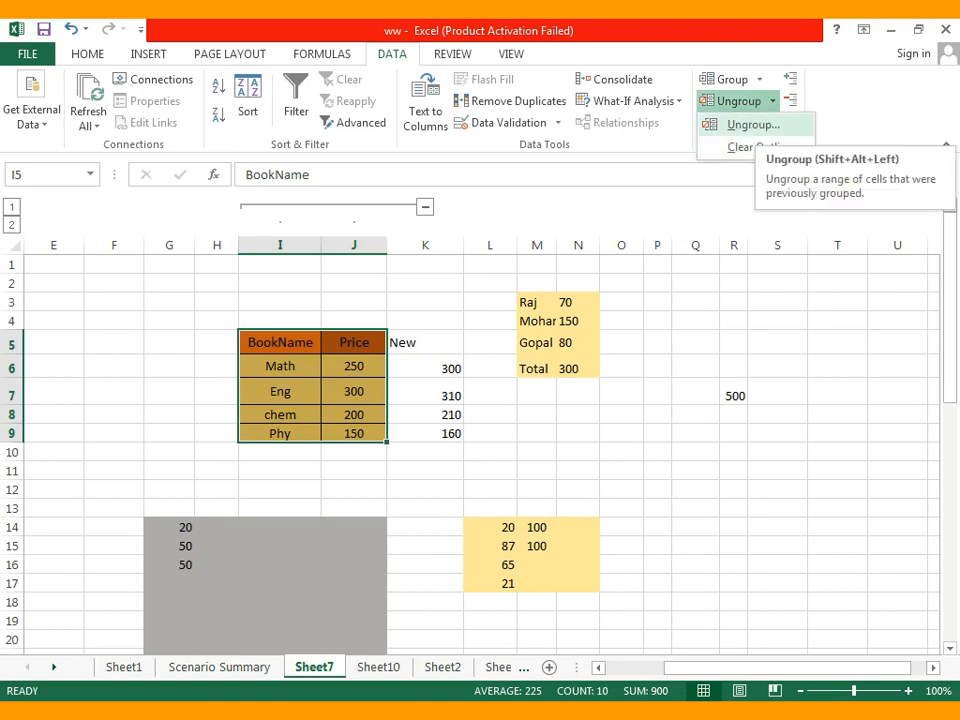
pyautogui.click(752, 124)
pyautogui.press('Down')
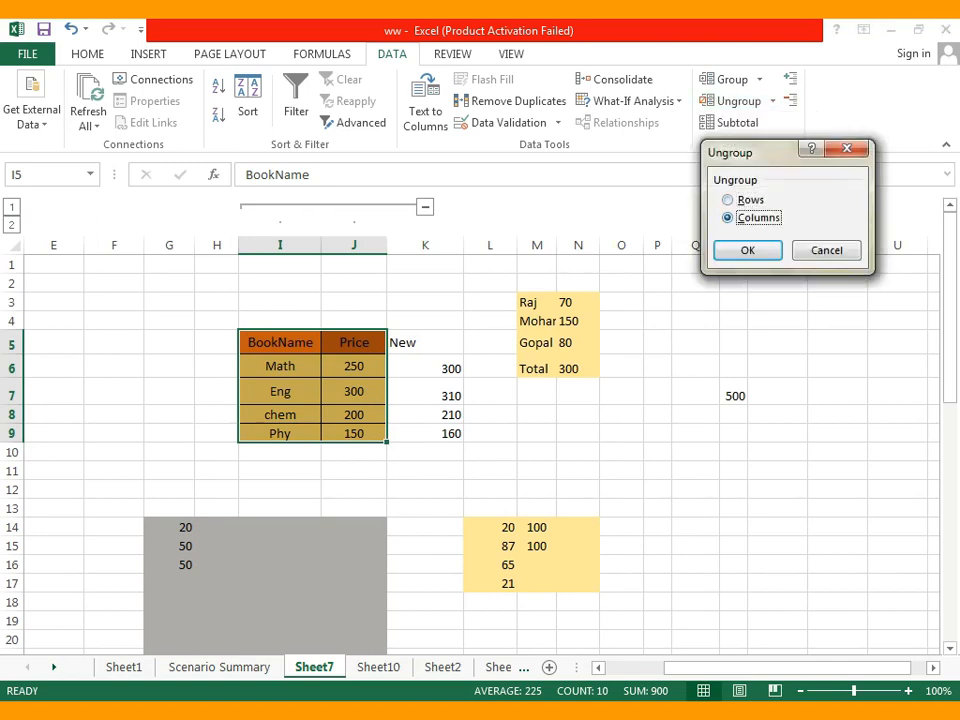
pyautogui.press('Return')
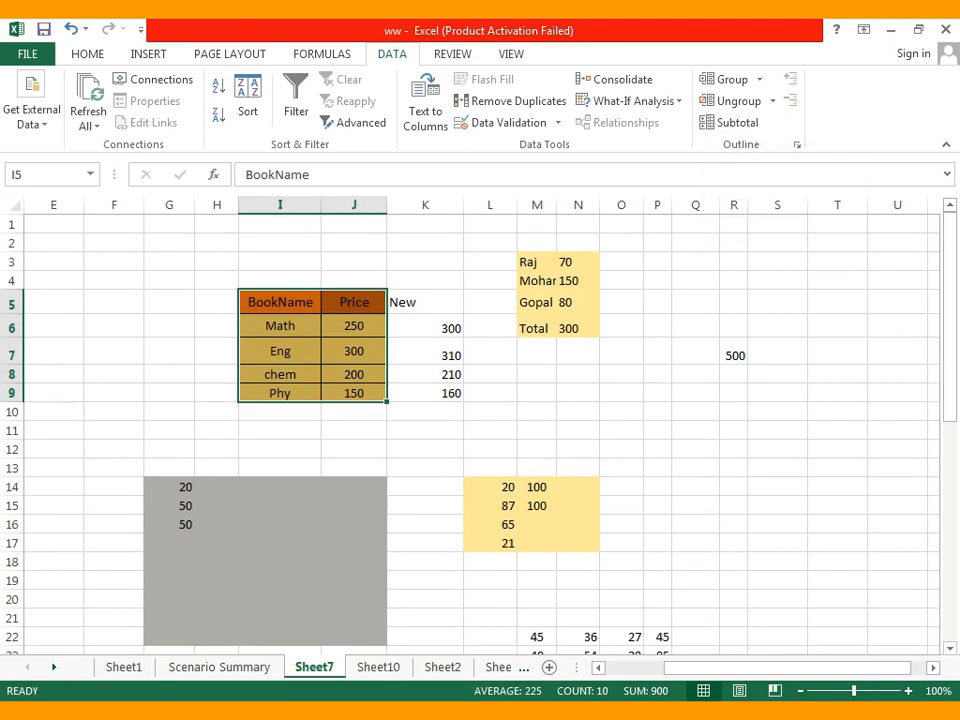
pyautogui.click(657, 449)
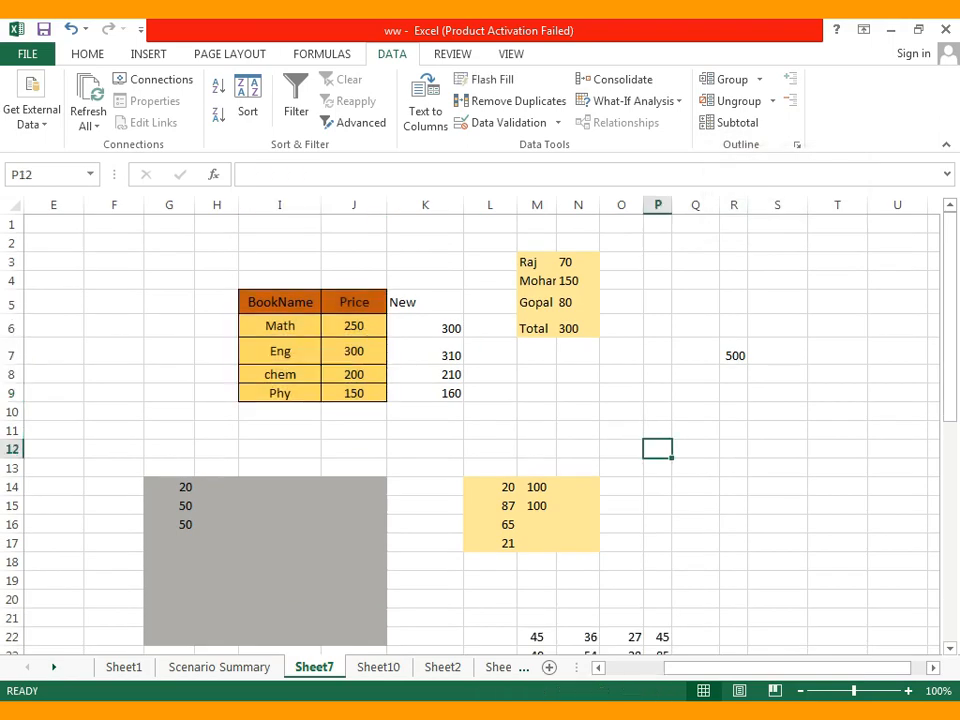
pyautogui.click(733, 468)
pyautogui.scroll(-2, 733, 468)
pyautogui.scroll(2, 733, 468)
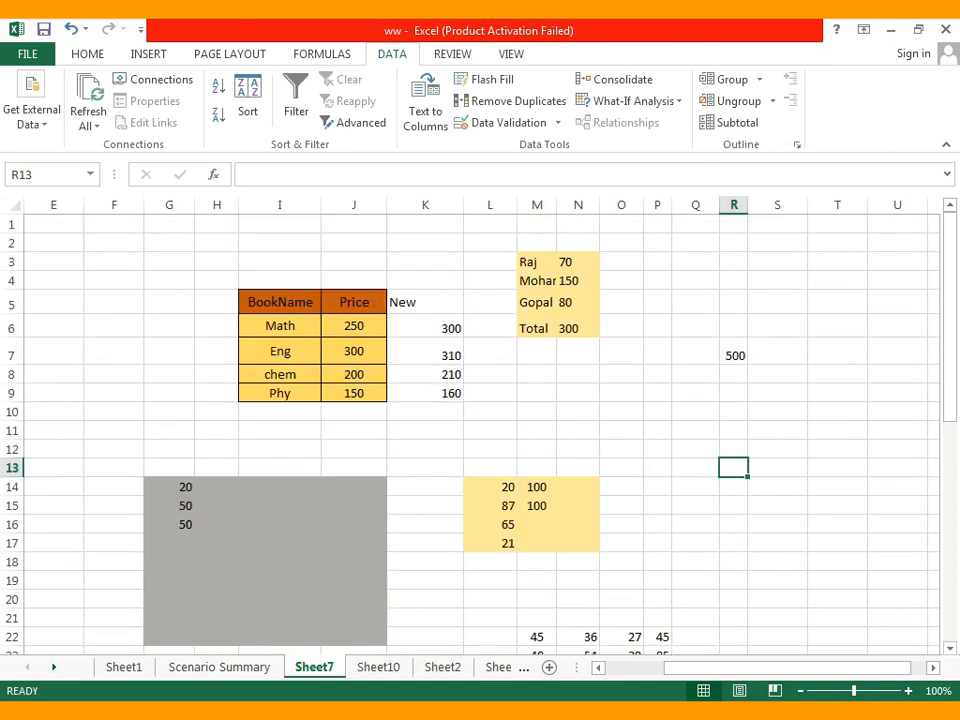
# Clear the 500 from R7 and enter the values 1, 2 and 3 in cells R7:R9.
pyautogui.click(733, 352)
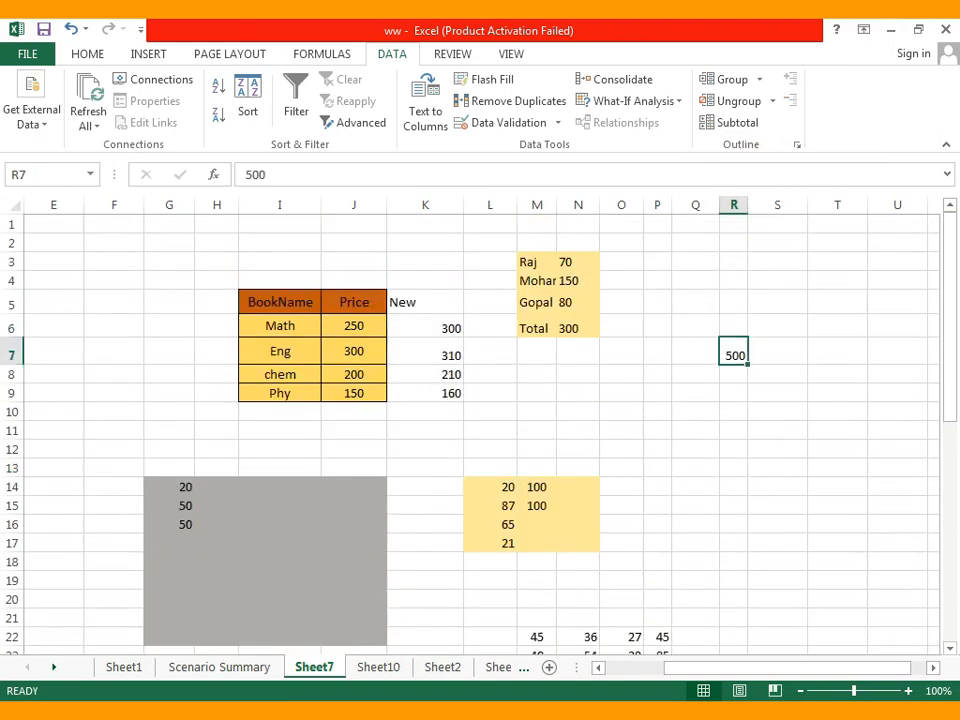
pyautogui.press('Delete')
pyautogui.write('1')
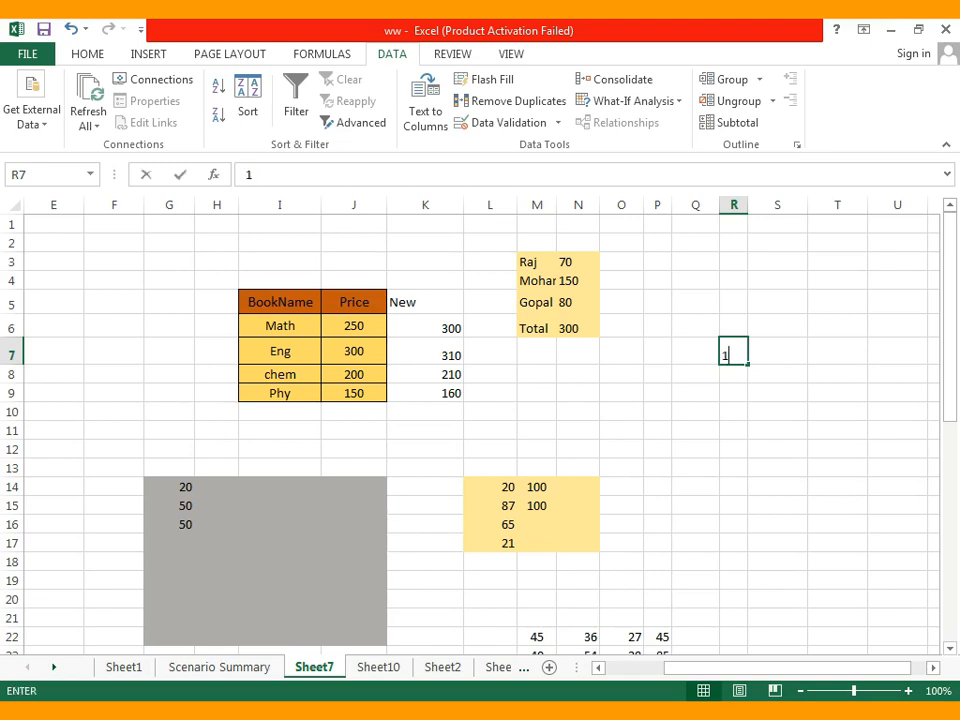
pyautogui.press('Return')
pyautogui.write('2')
pyautogui.press('Return')
pyautogui.write('3')
pyautogui.press('Return')
# Try to add Sum subtotals to the list in R7:R9, using its first row as labels.
pyautogui.moveTo(733, 355); pyautogui.dragTo(735, 393)
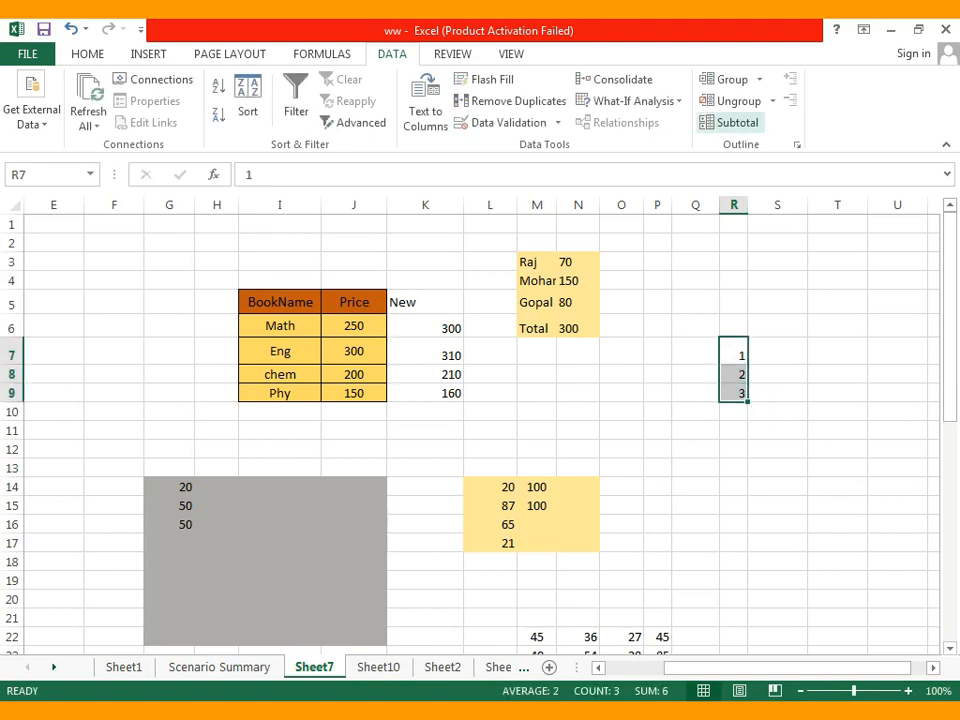
pyautogui.click(733, 122)
pyautogui.press('Return')
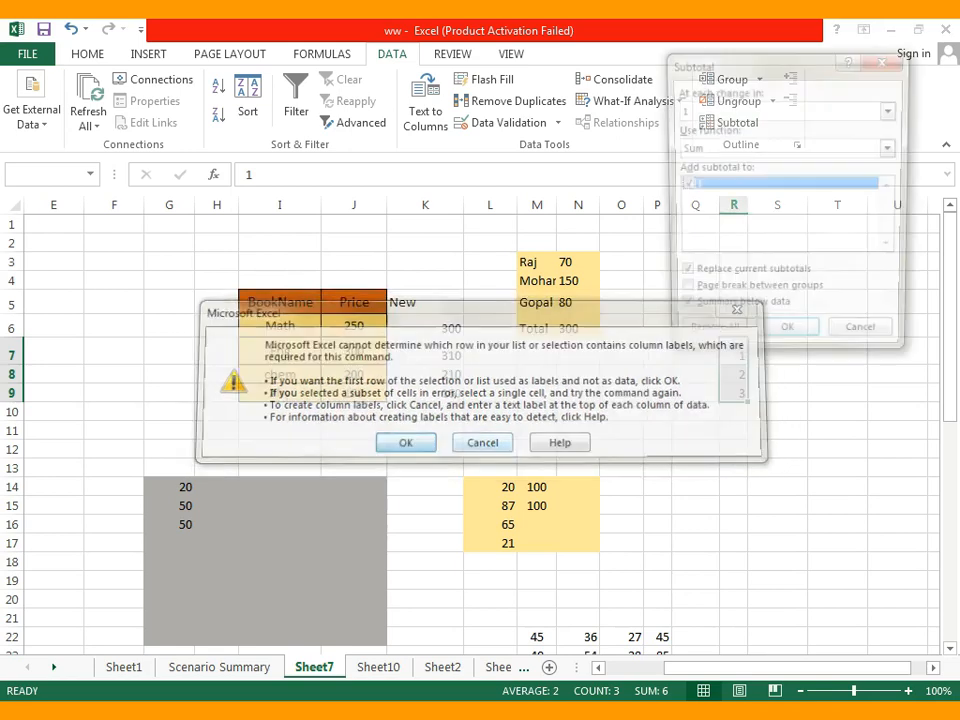
pyautogui.moveTo(760, 63); pyautogui.dragTo(303, 119)
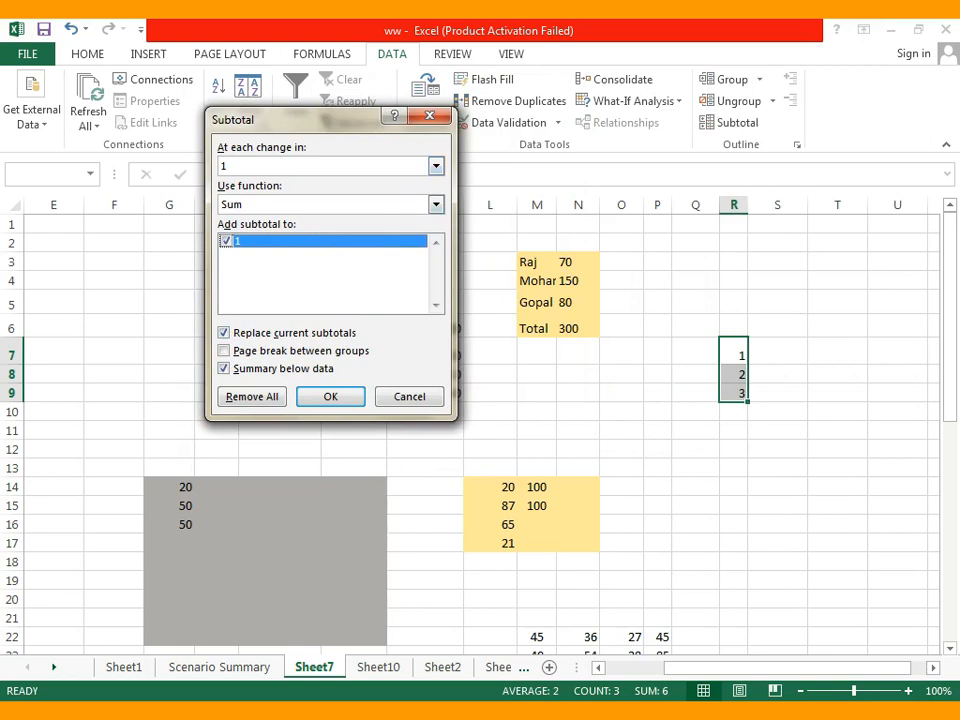
pyautogui.hotkey('alt', 'Down')
pyautogui.press('Return')
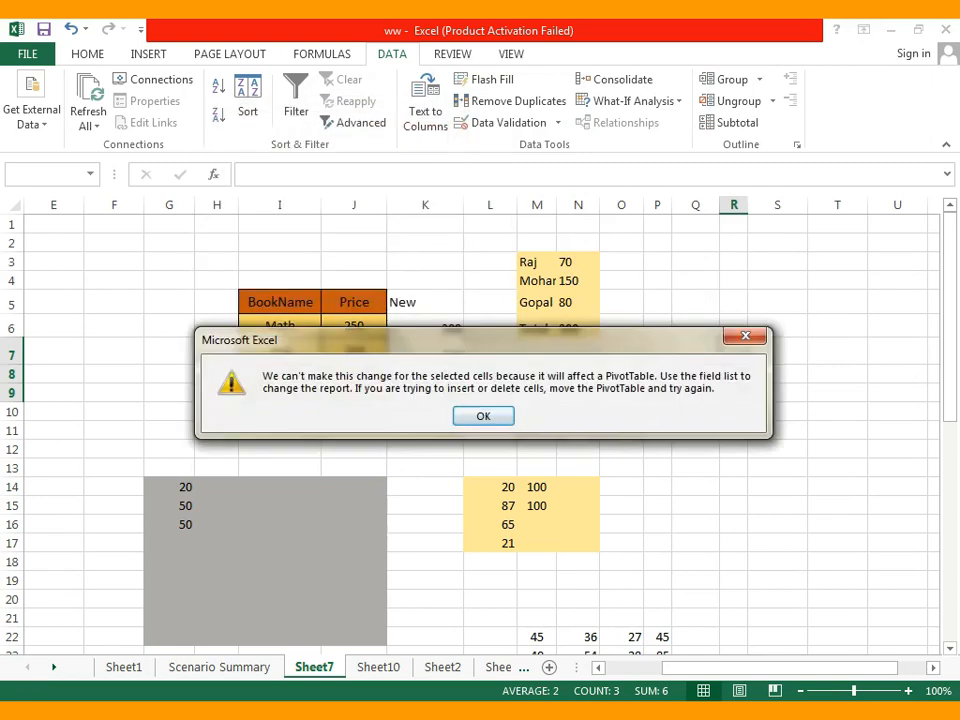
pyautogui.press('Return')
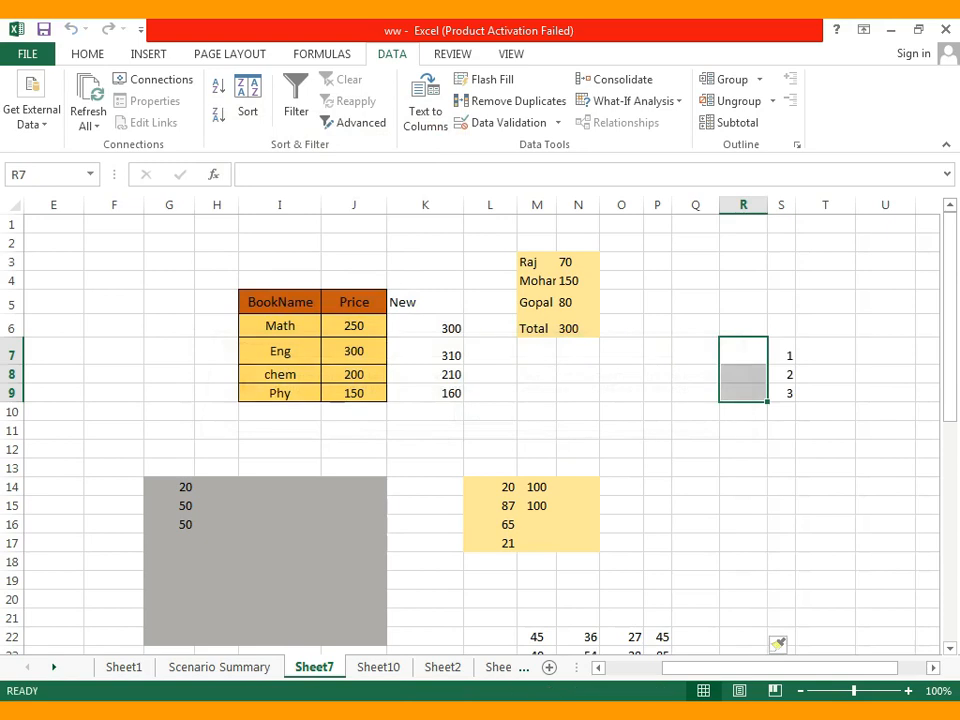
# Try again to add Sum subtotals at each change in 1, for the list in S7:S9.
pyautogui.click(743, 468)
pyautogui.click(781, 412)
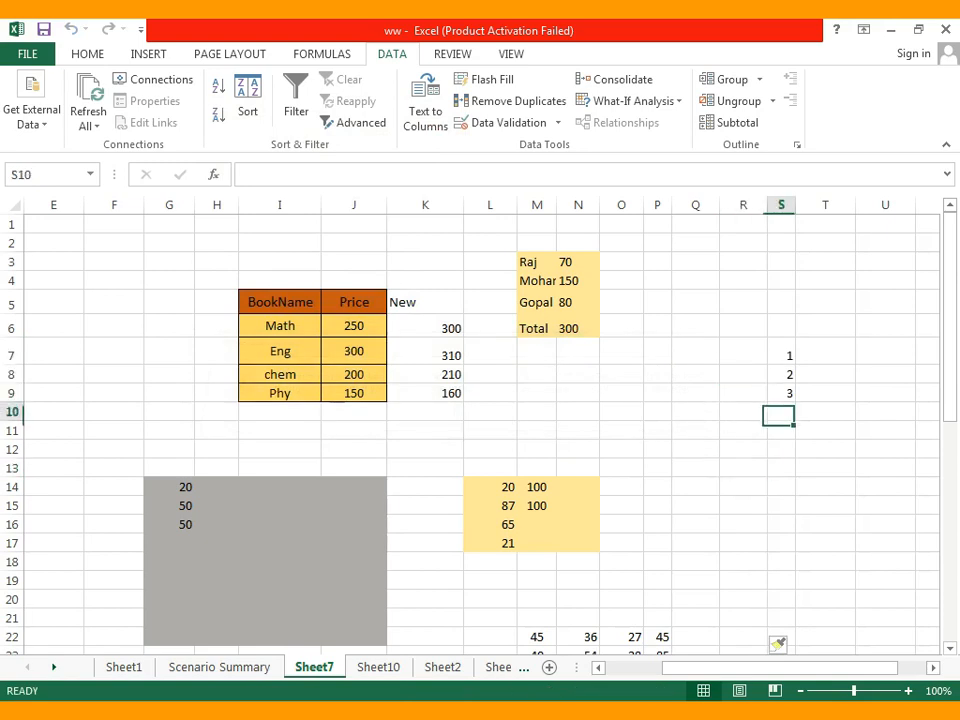
pyautogui.click(737, 122)
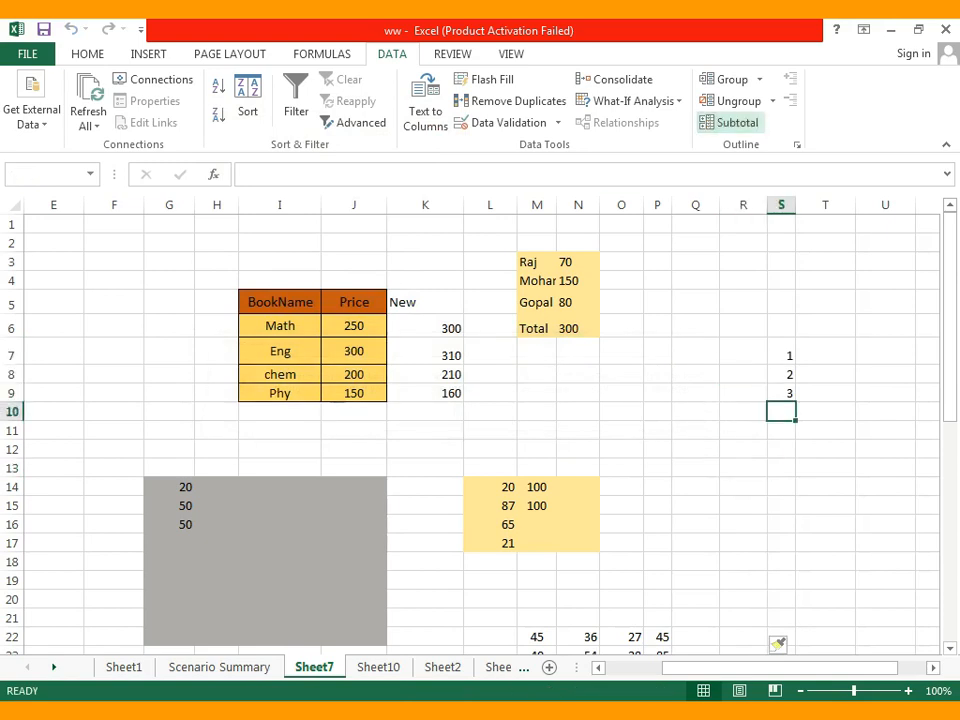
pyautogui.press('Return')
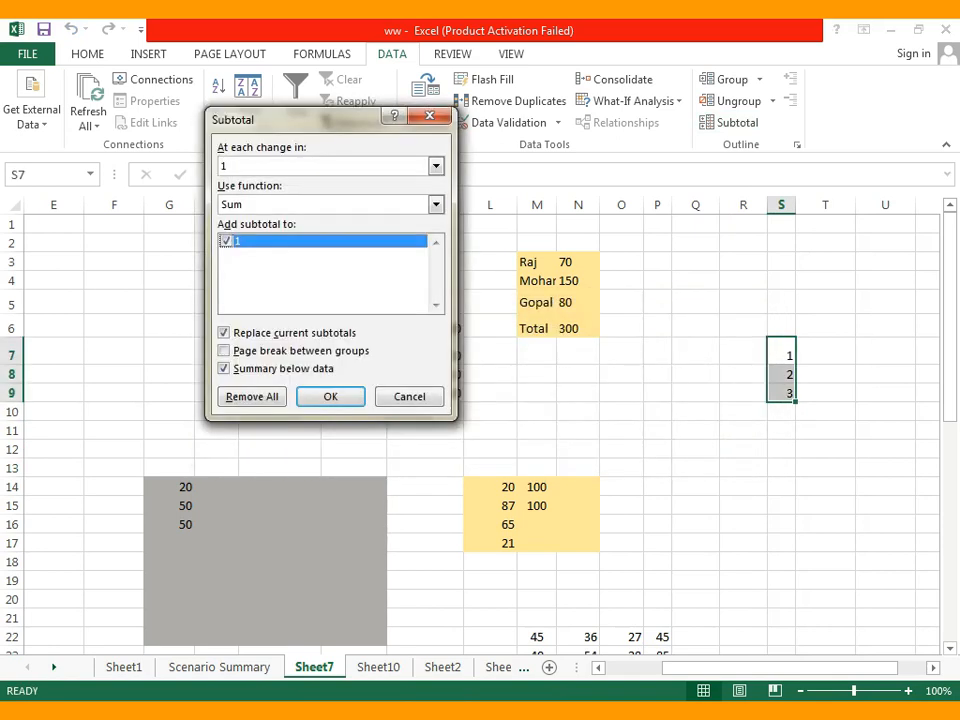
pyautogui.click(436, 167)
pyautogui.click(330, 184)
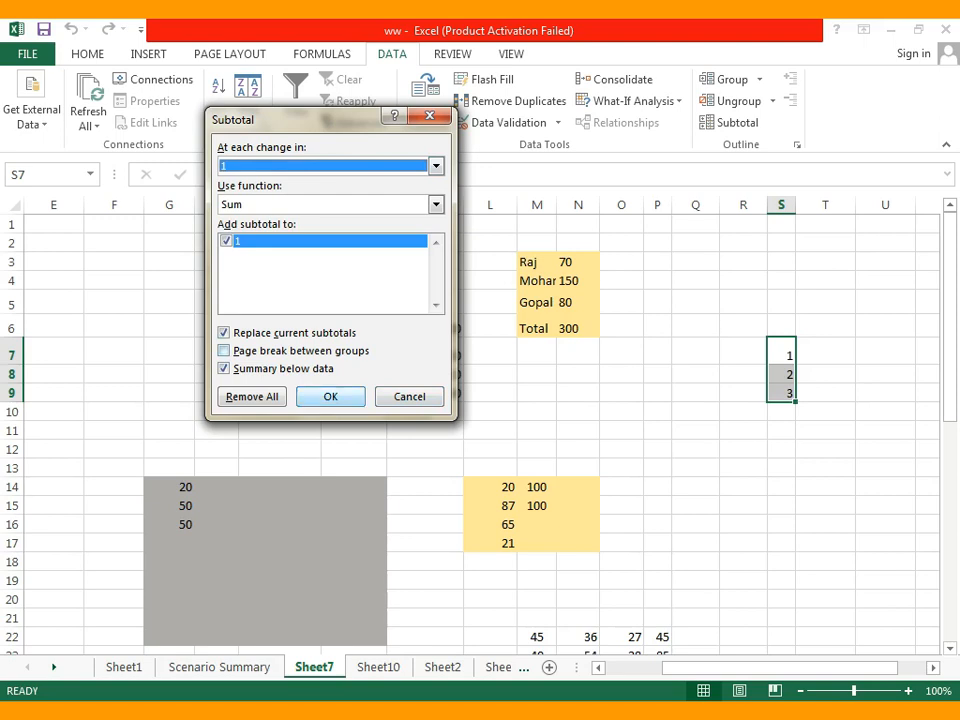
pyautogui.click(330, 396)
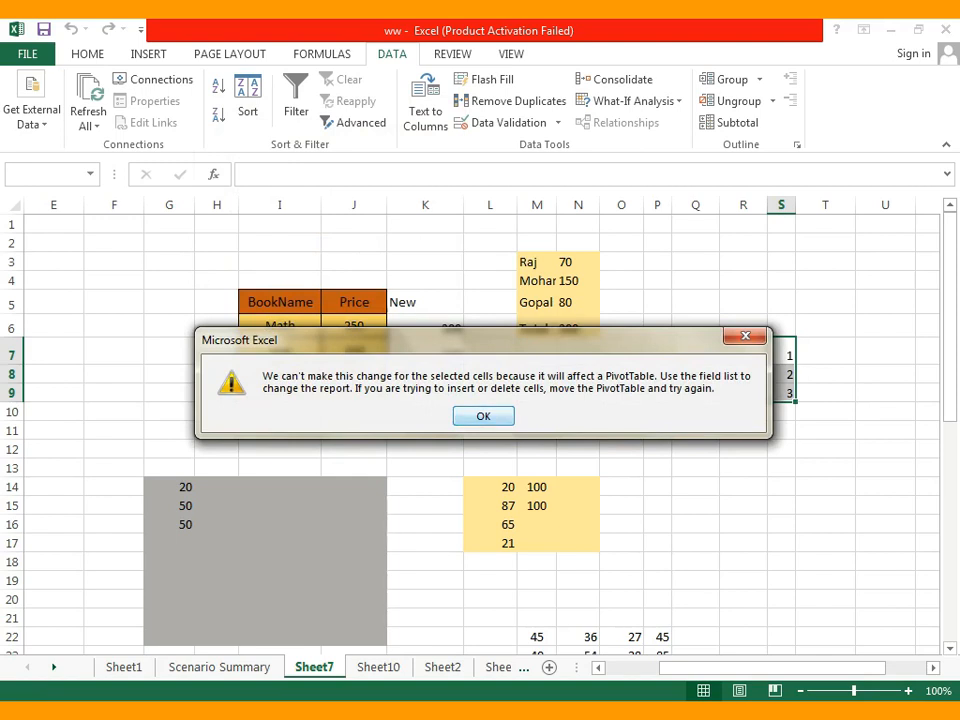
pyautogui.press('Return')
pyautogui.press('Down')
pyautogui.press('Down')
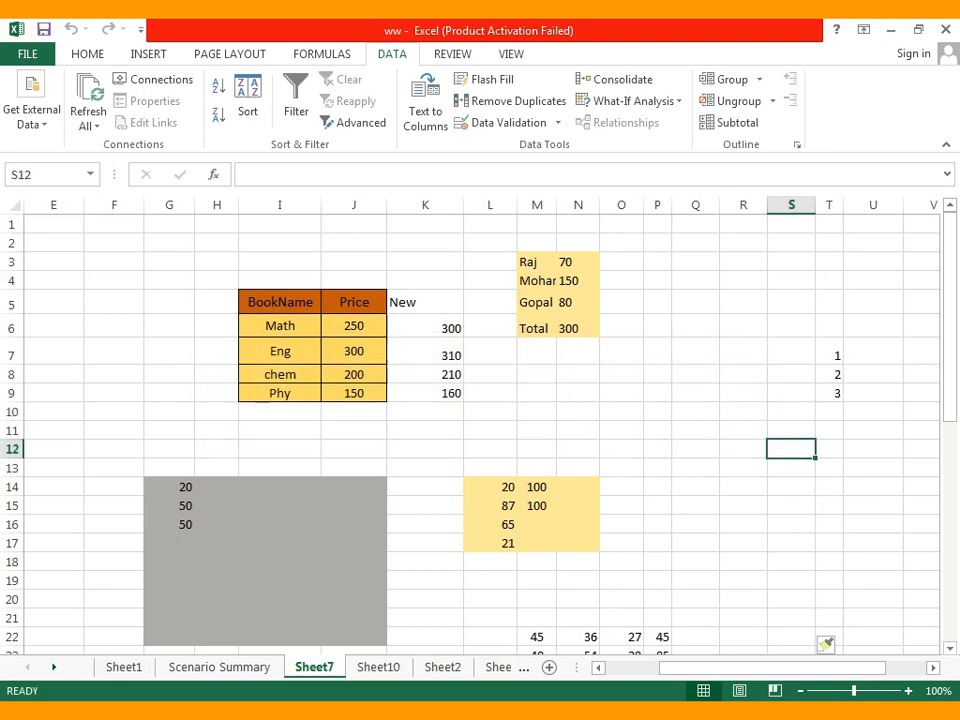
# Enter the values 1, 2 and 3 in the empty cells I73:I75, well below the existing tables.
pyautogui.scroll(-11, 480, 430)
pyautogui.scroll(-7, 480, 430)
pyautogui.click(425, 449)
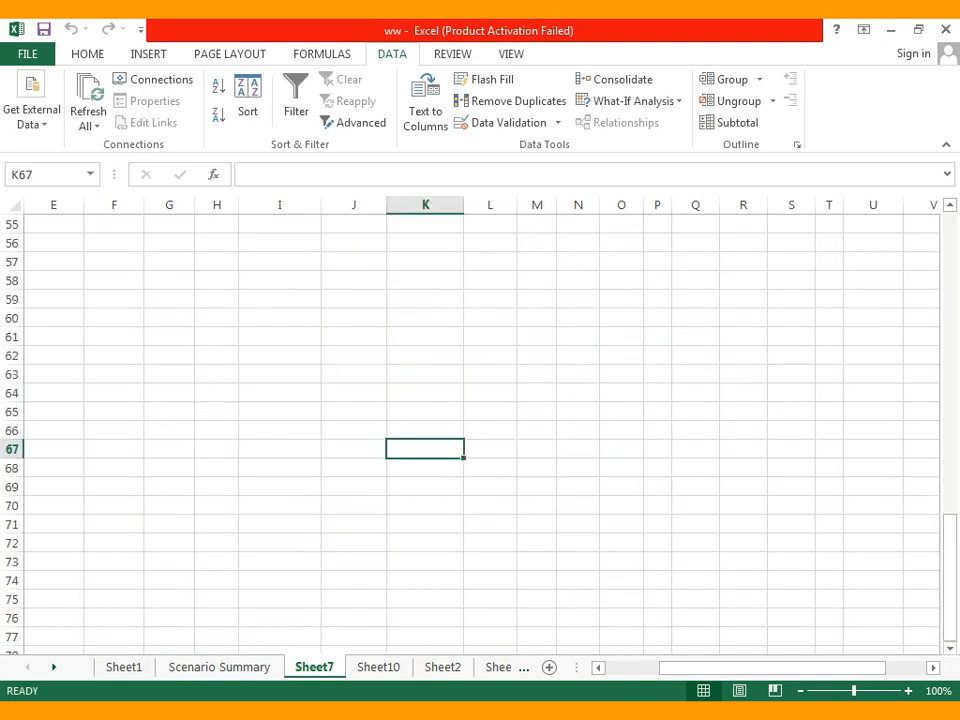
pyautogui.scroll(-3, 425, 449)
pyautogui.click(280, 393)
pyautogui.write('1')
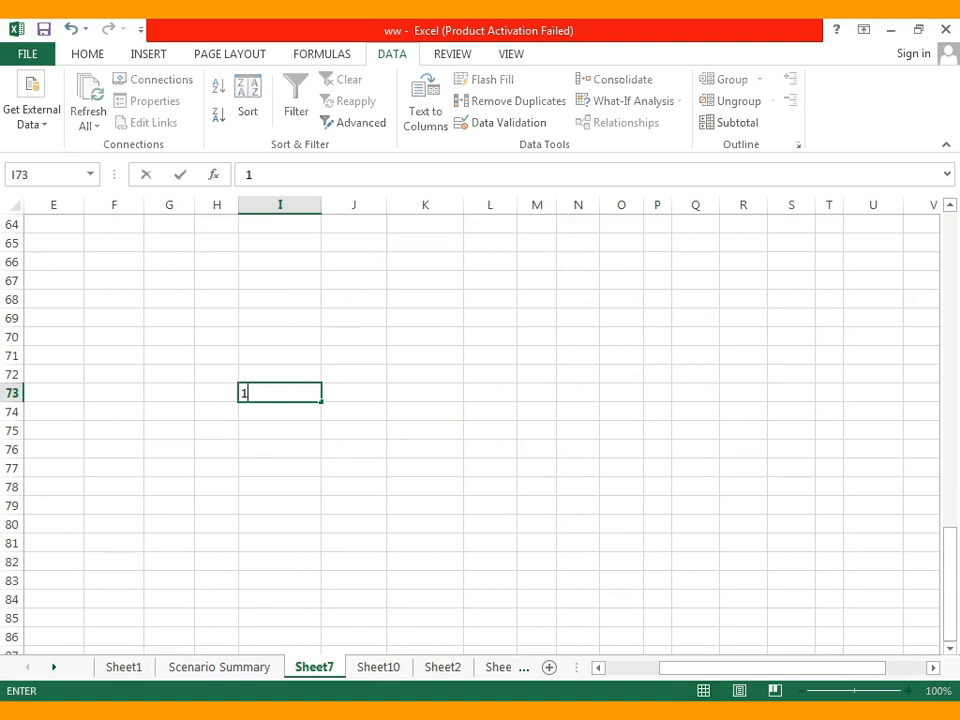
pyautogui.press('Return')
pyautogui.write('2')
pyautogui.press('Return')
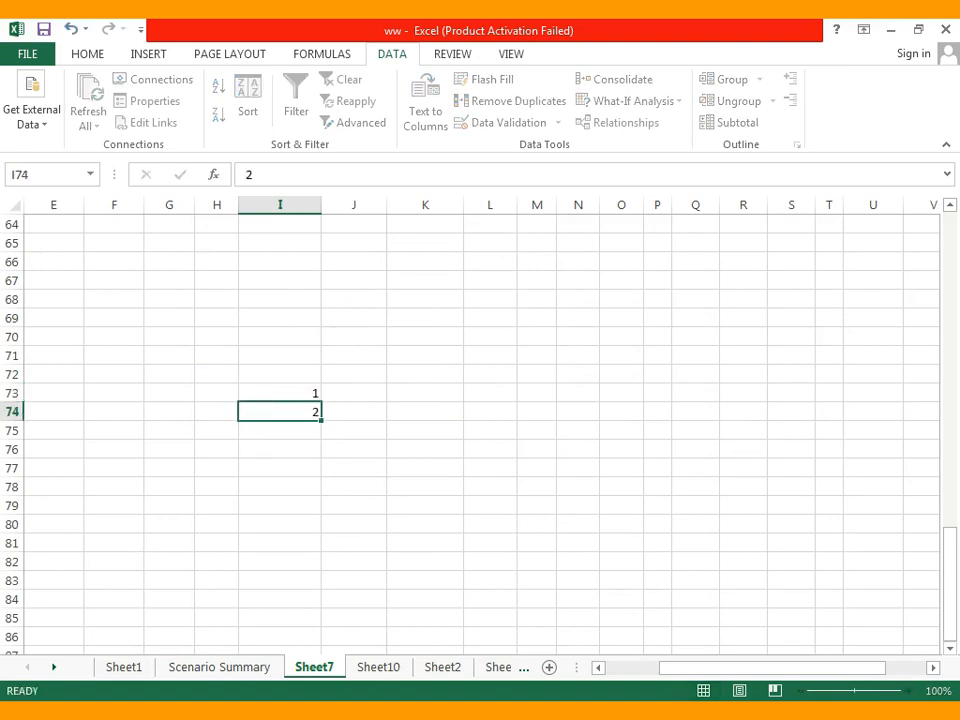
pyautogui.write('3')
pyautogui.press('Return')
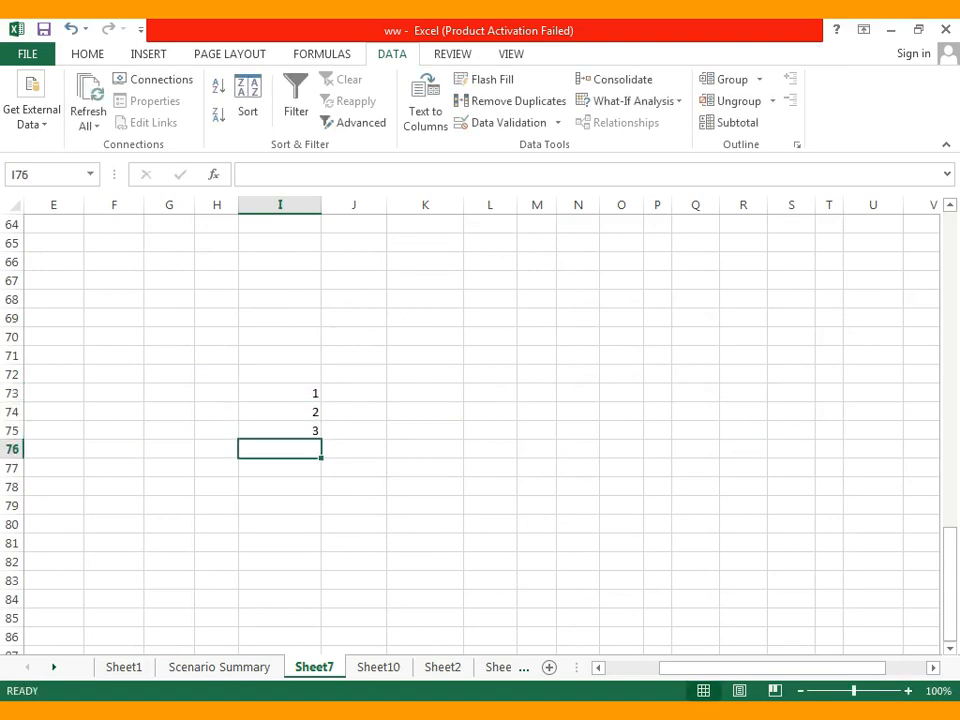
# Subtotal the list in I73:I75 with the Sum function at each change in 1, using the first row as labels.
pyautogui.moveTo(280, 393); pyautogui.dragTo(280, 430)
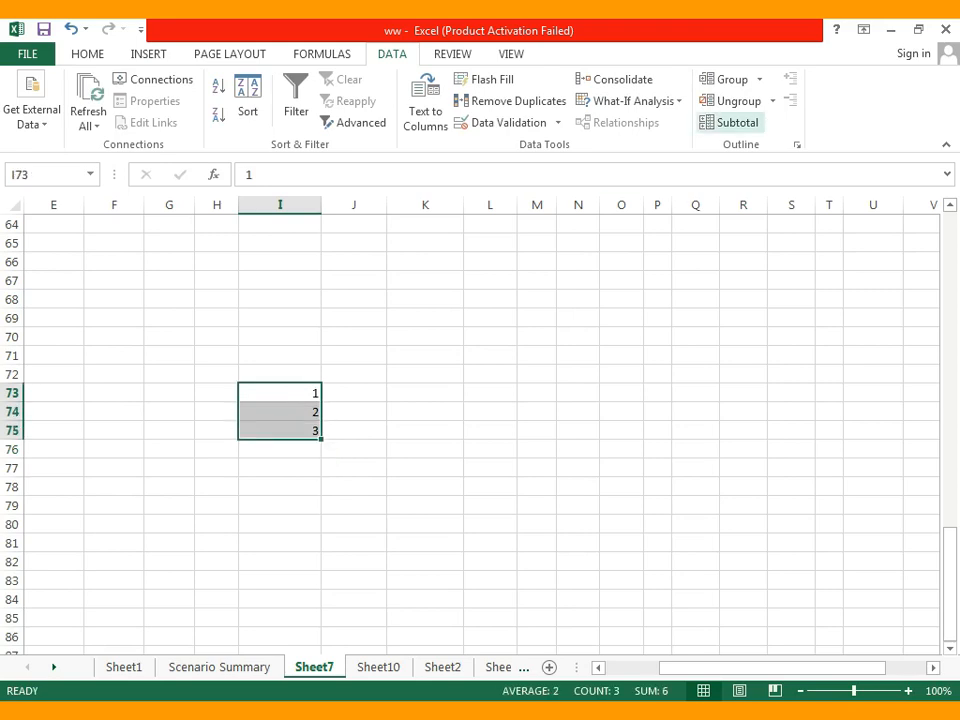
pyautogui.click(737, 122)
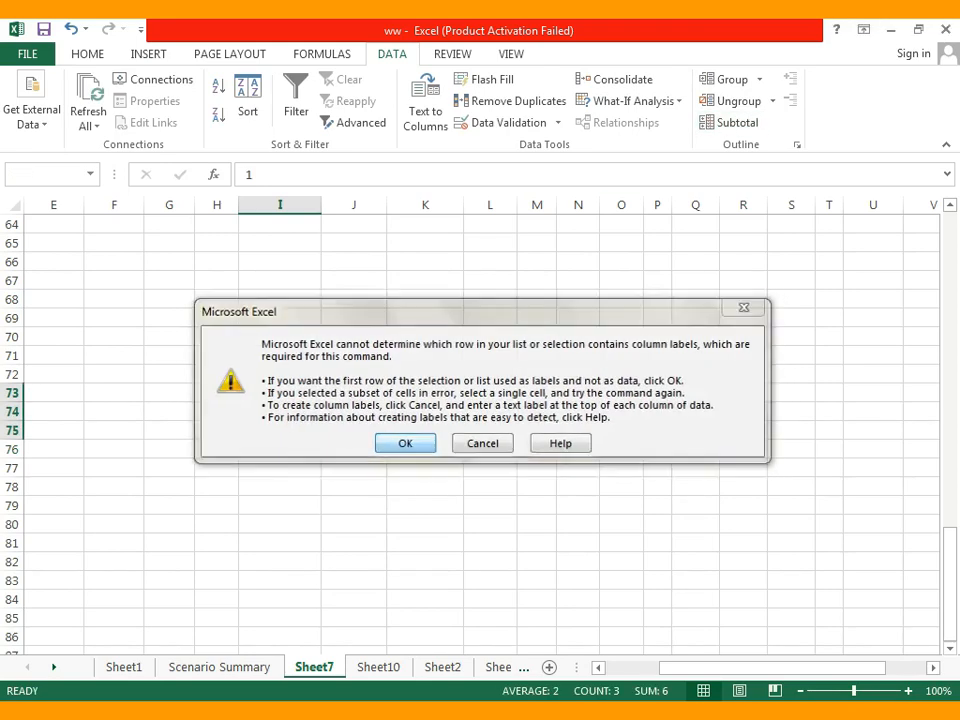
pyautogui.press('Return')
pyautogui.moveTo(340, 119); pyautogui.dragTo(656, 179)
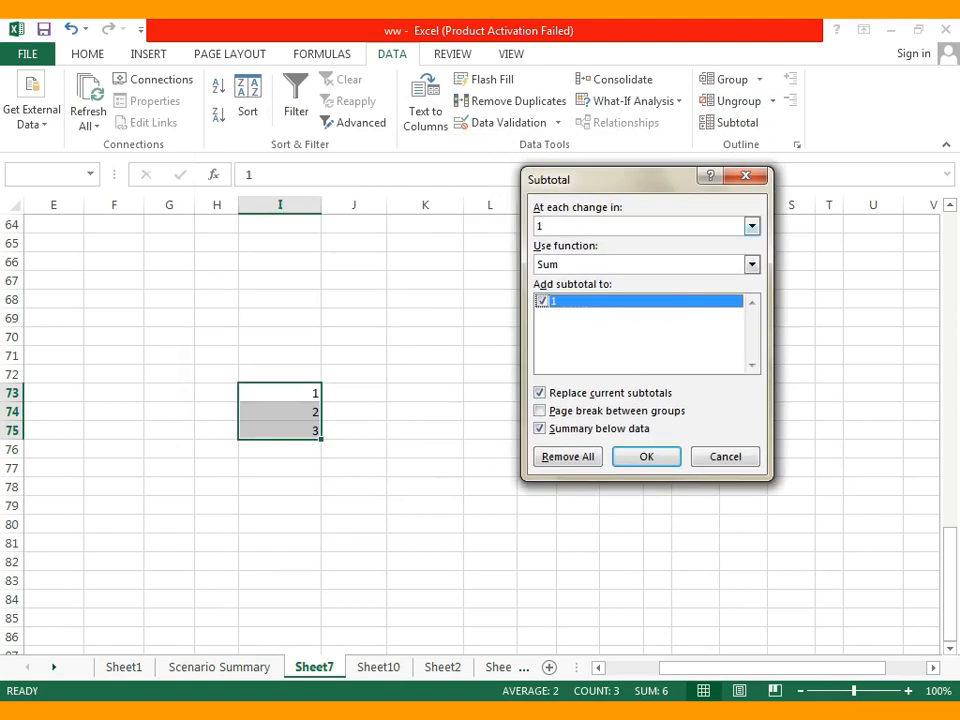
pyautogui.click(752, 226)
pyautogui.click(752, 226)
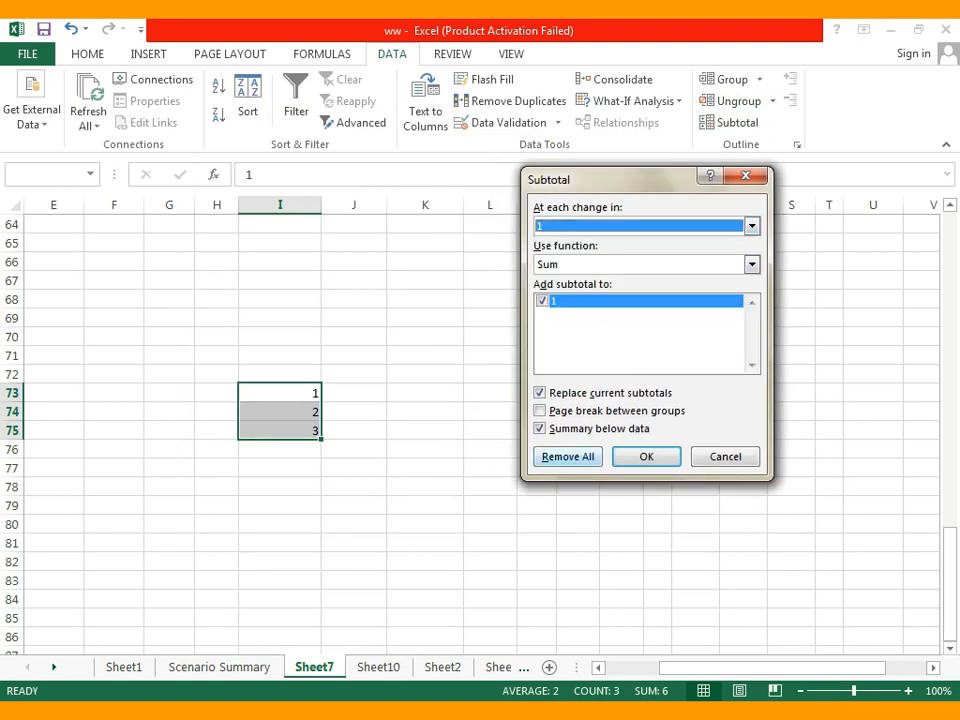
pyautogui.click(646, 456)
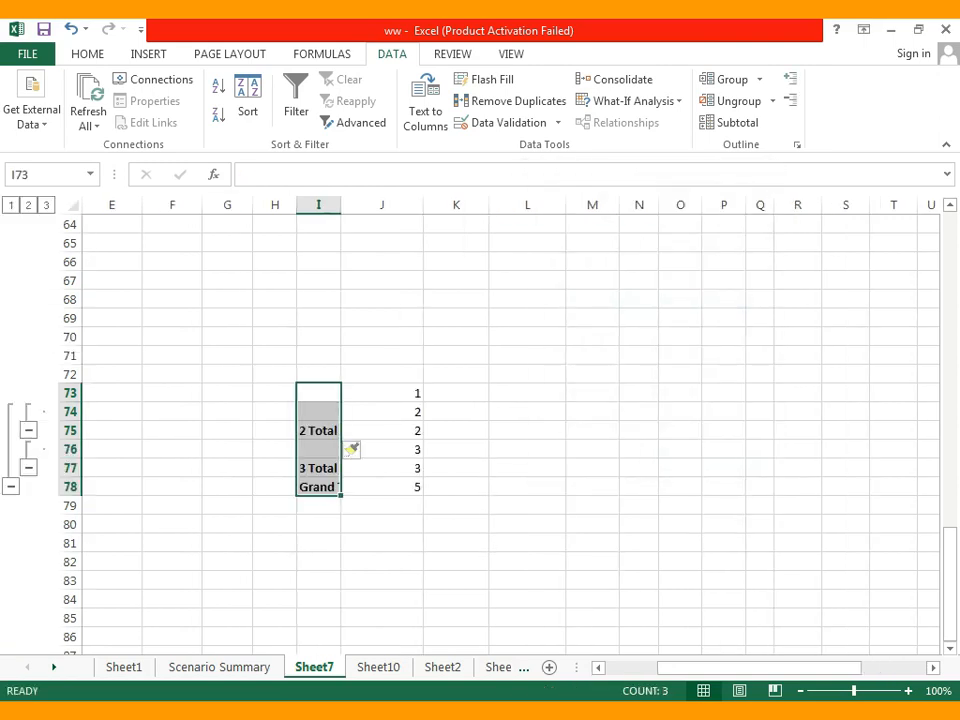
# Examine the labels and values of the subtotal and grand total rows in I75:J78.
pyautogui.click(527, 468)
pyautogui.scroll(-1, 527, 468)
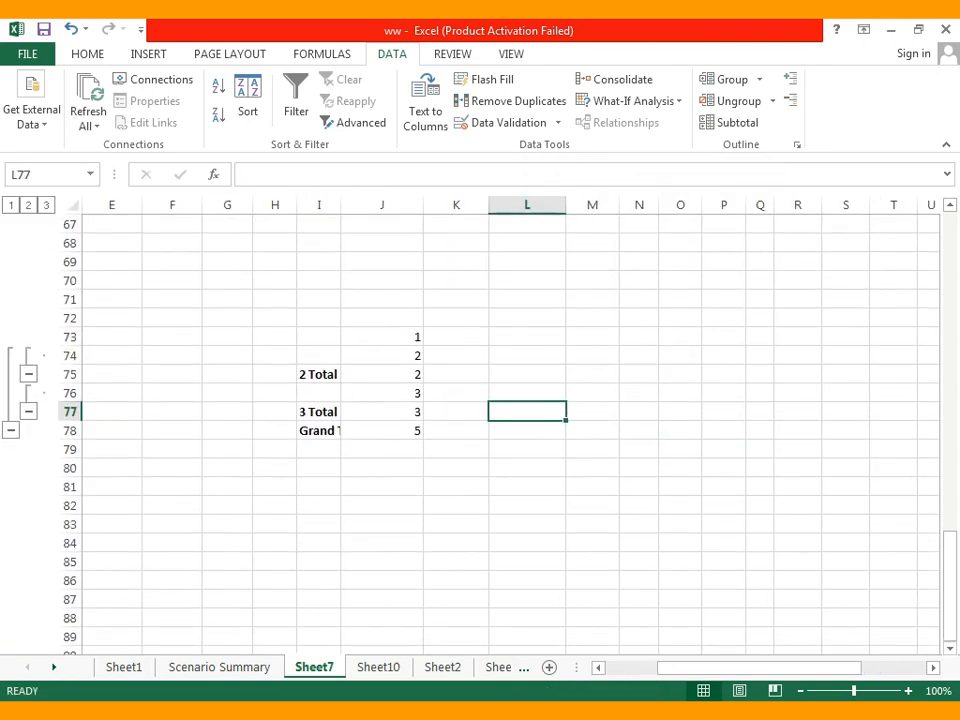
pyautogui.click(319, 375)
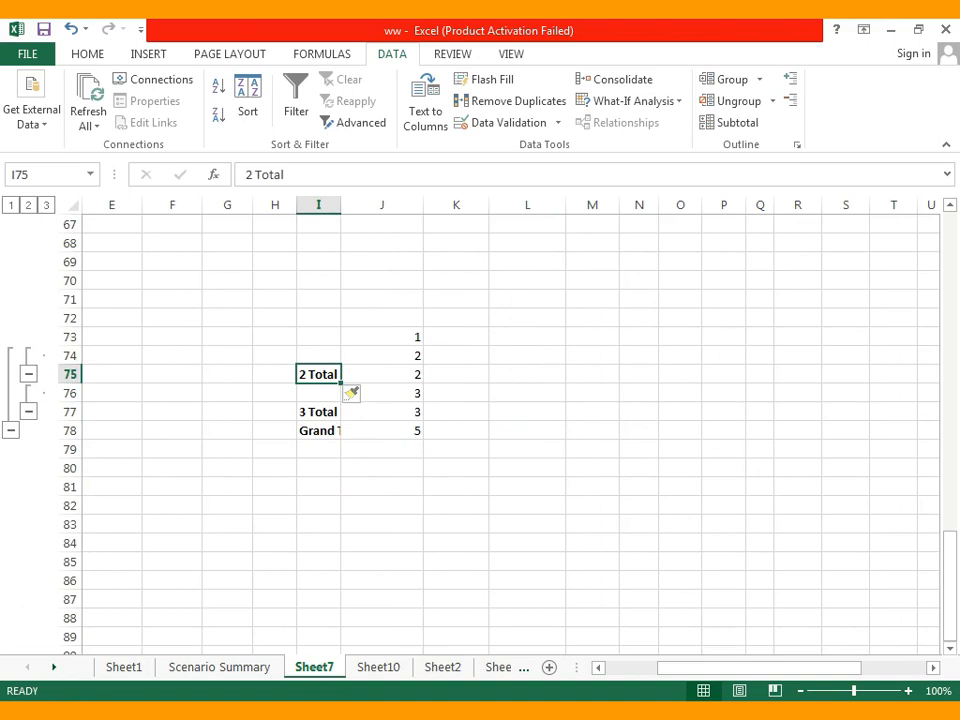
pyautogui.click(382, 375)
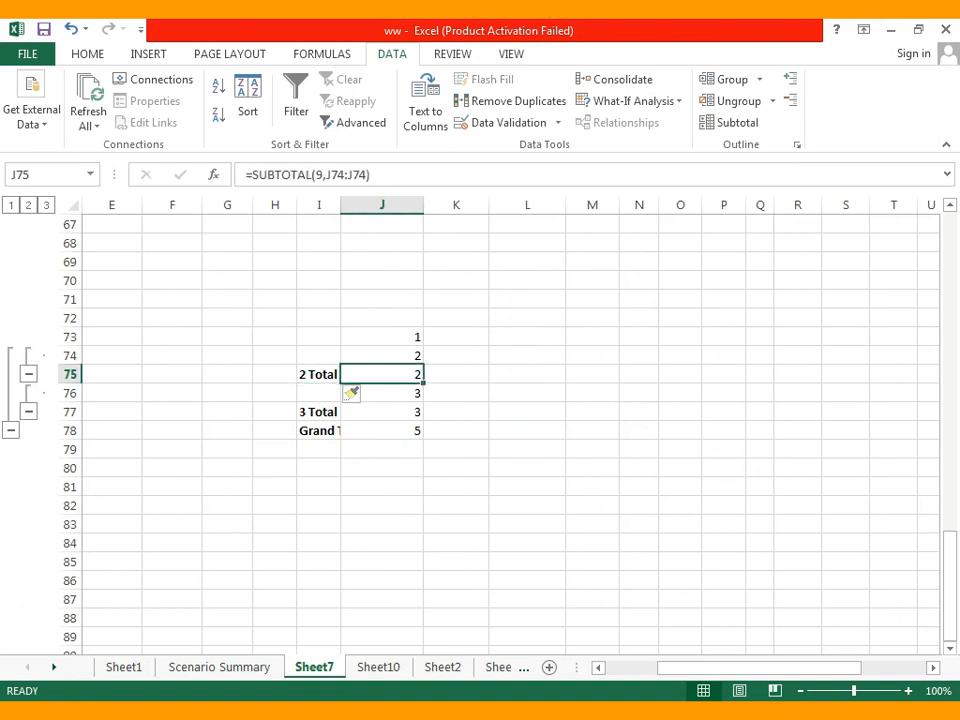
pyautogui.click(319, 412)
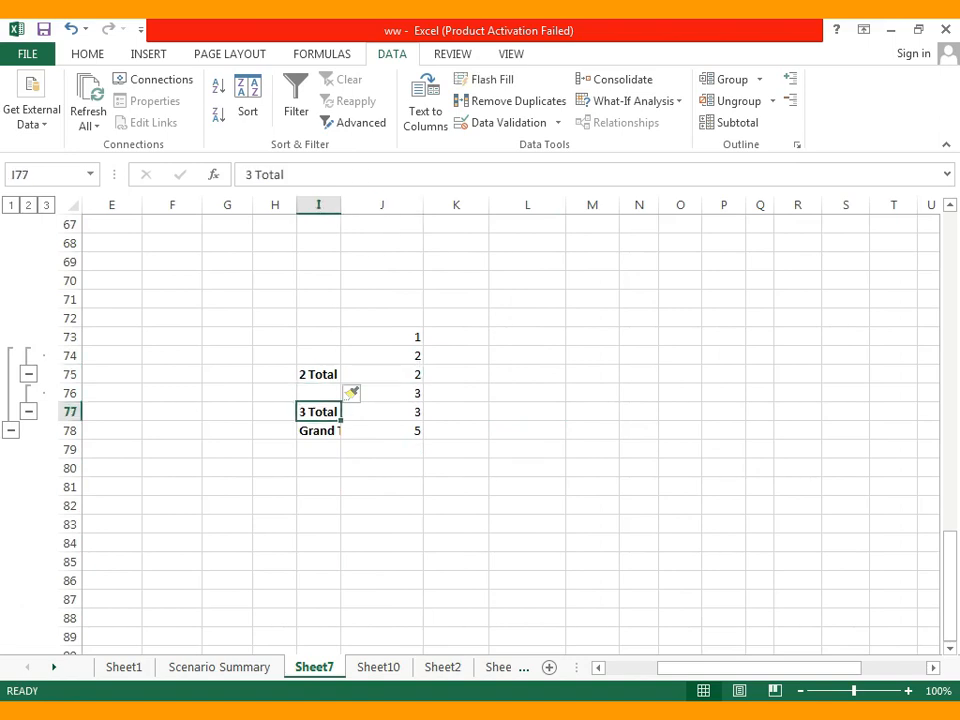
pyautogui.click(319, 431)
pyautogui.click(382, 431)
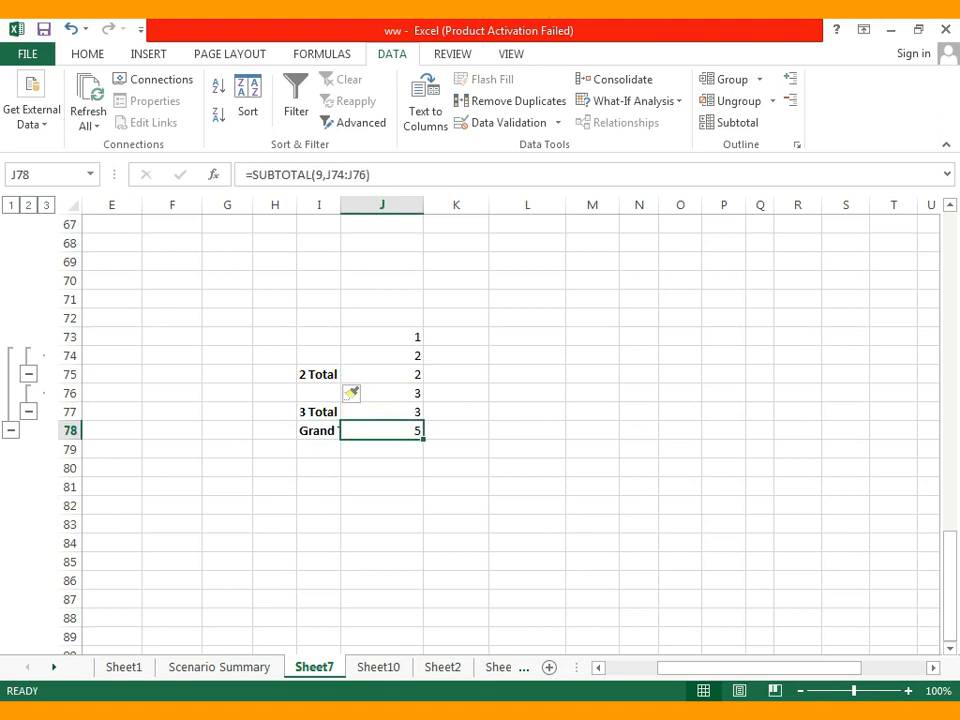
pyautogui.click(319, 375)
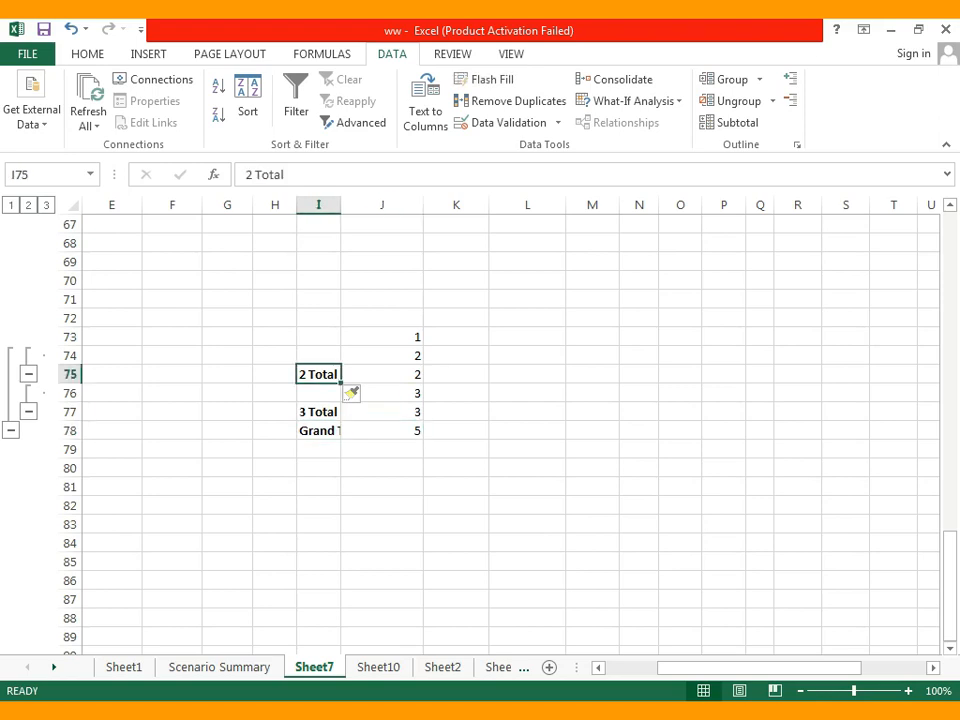
pyautogui.press('Down')
pyautogui.press('Down')
pyautogui.press('Up')
pyautogui.press('Up')
pyautogui.press('Down')
pyautogui.press('Down')
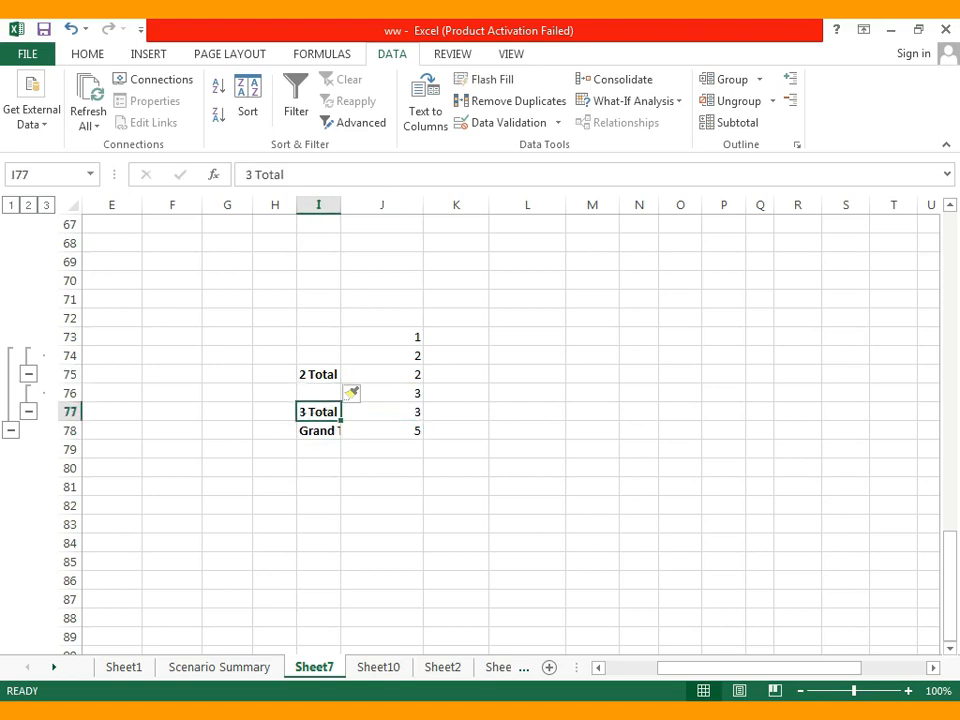
pyautogui.press('Down')
pyautogui.press('Right')
pyautogui.click(456, 487)
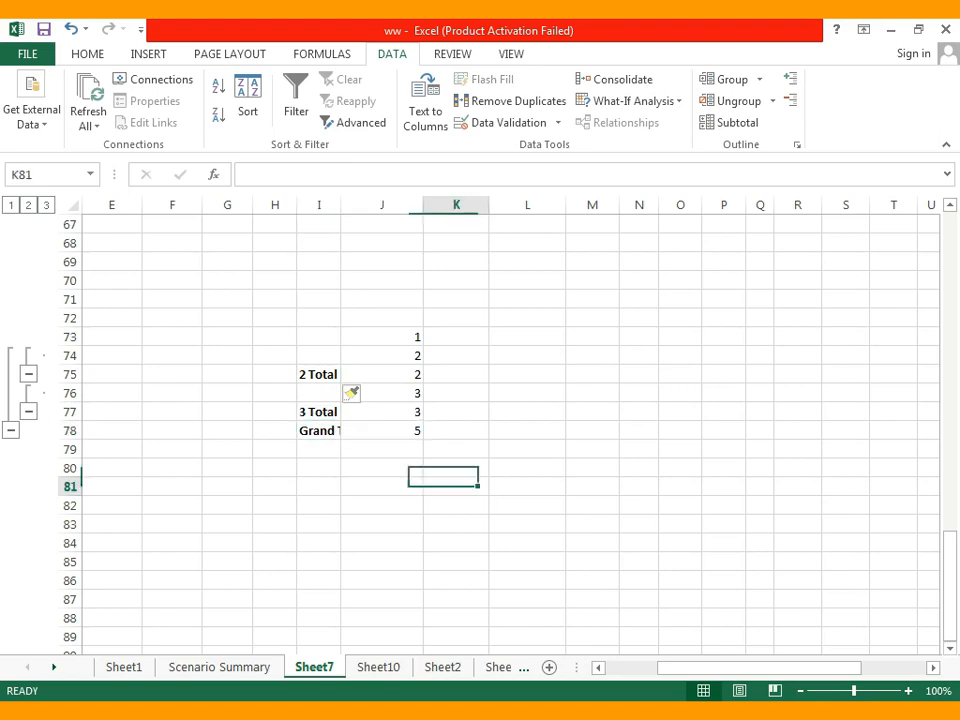
# Compare the source numbers with the SUBTOTAL formulas in J74:J78.
pyautogui.click(382, 431)
pyautogui.scroll(2, 500, 430)
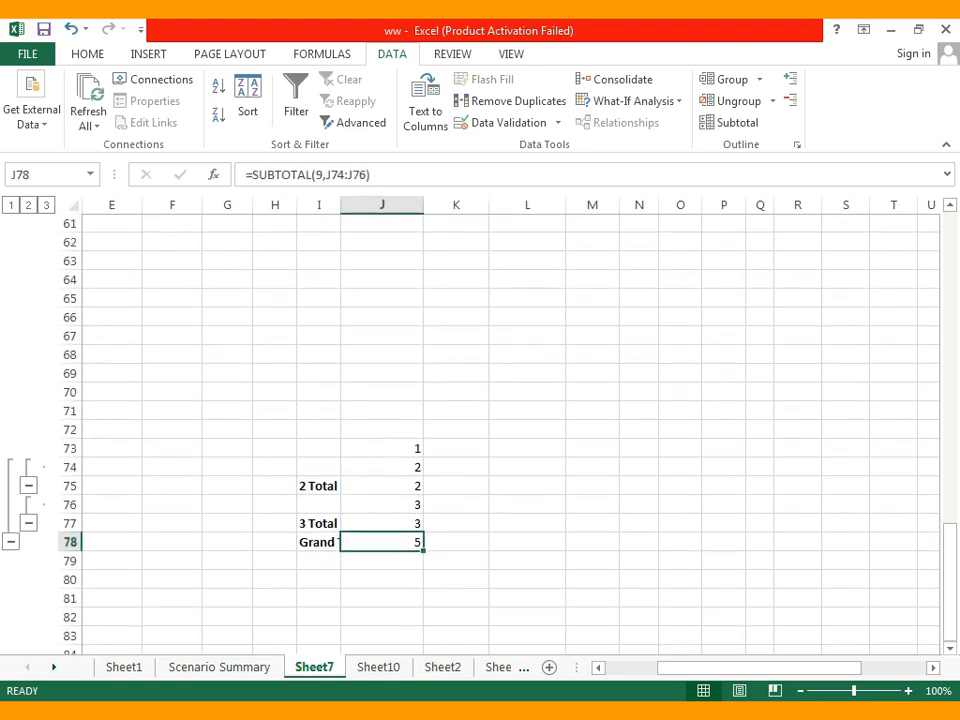
pyautogui.click(382, 468)
pyautogui.click(382, 525)
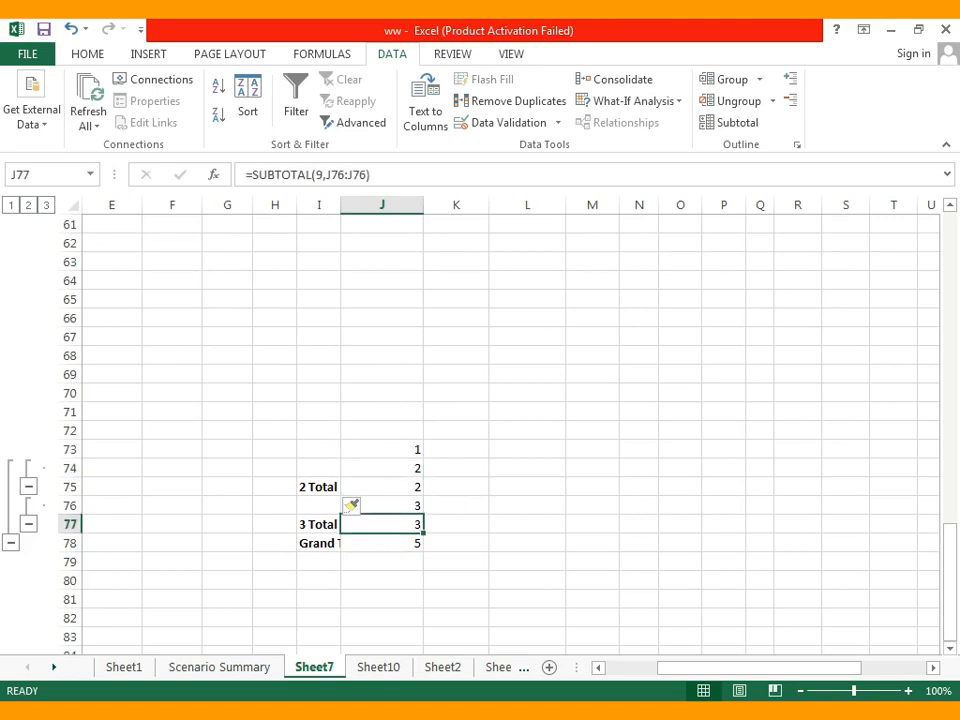
pyautogui.click(382, 543)
pyautogui.press('Up')
pyautogui.press('Up')
pyautogui.press('Up')
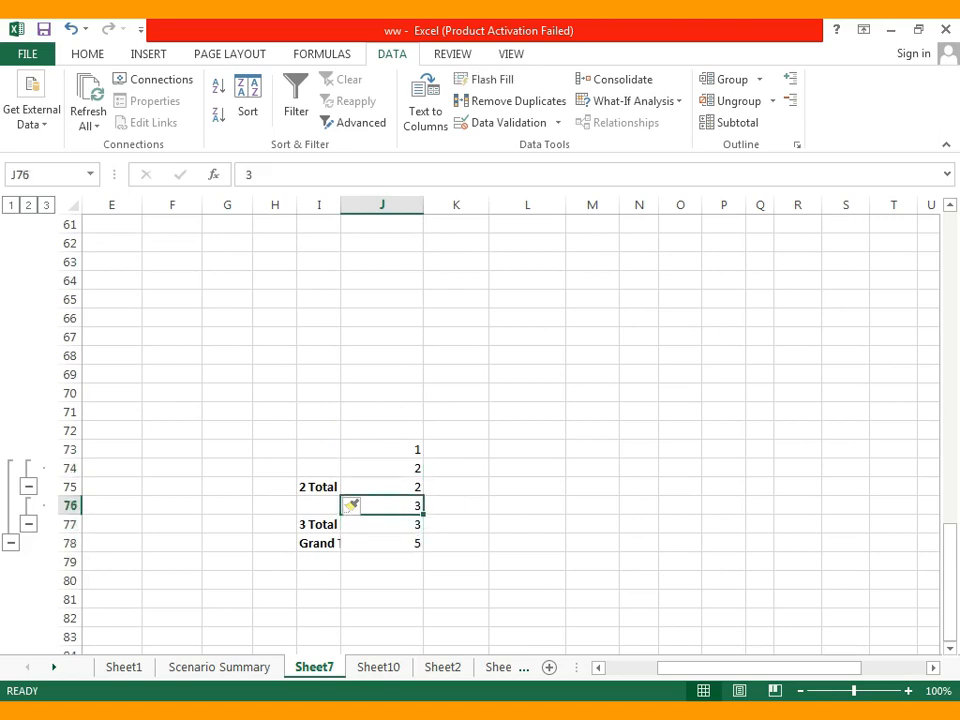
pyautogui.click(322, 54)
pyautogui.click(392, 54)
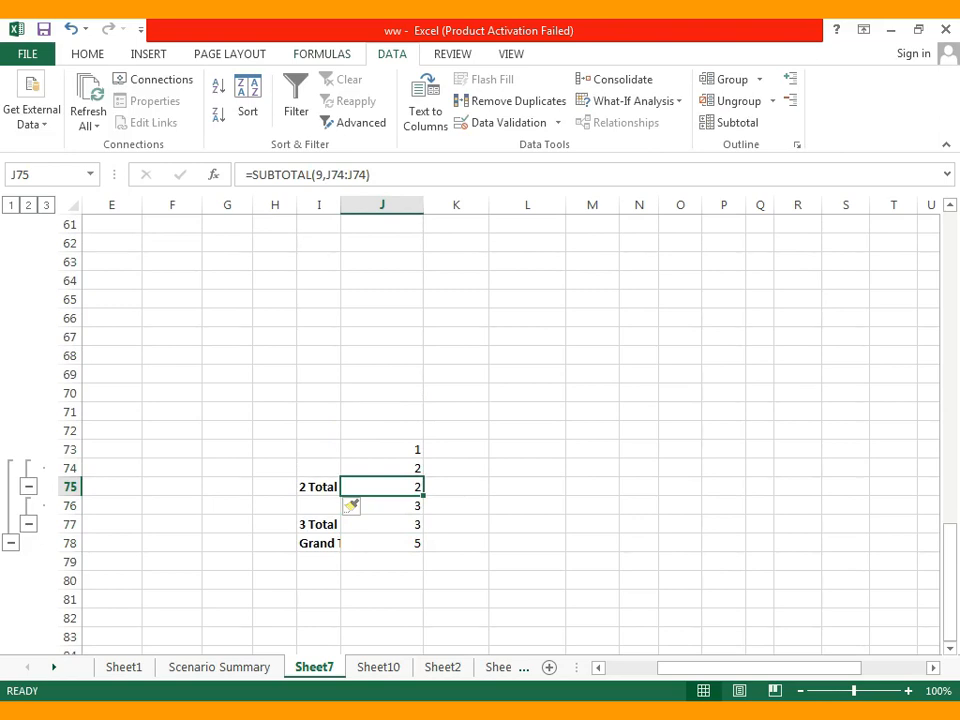